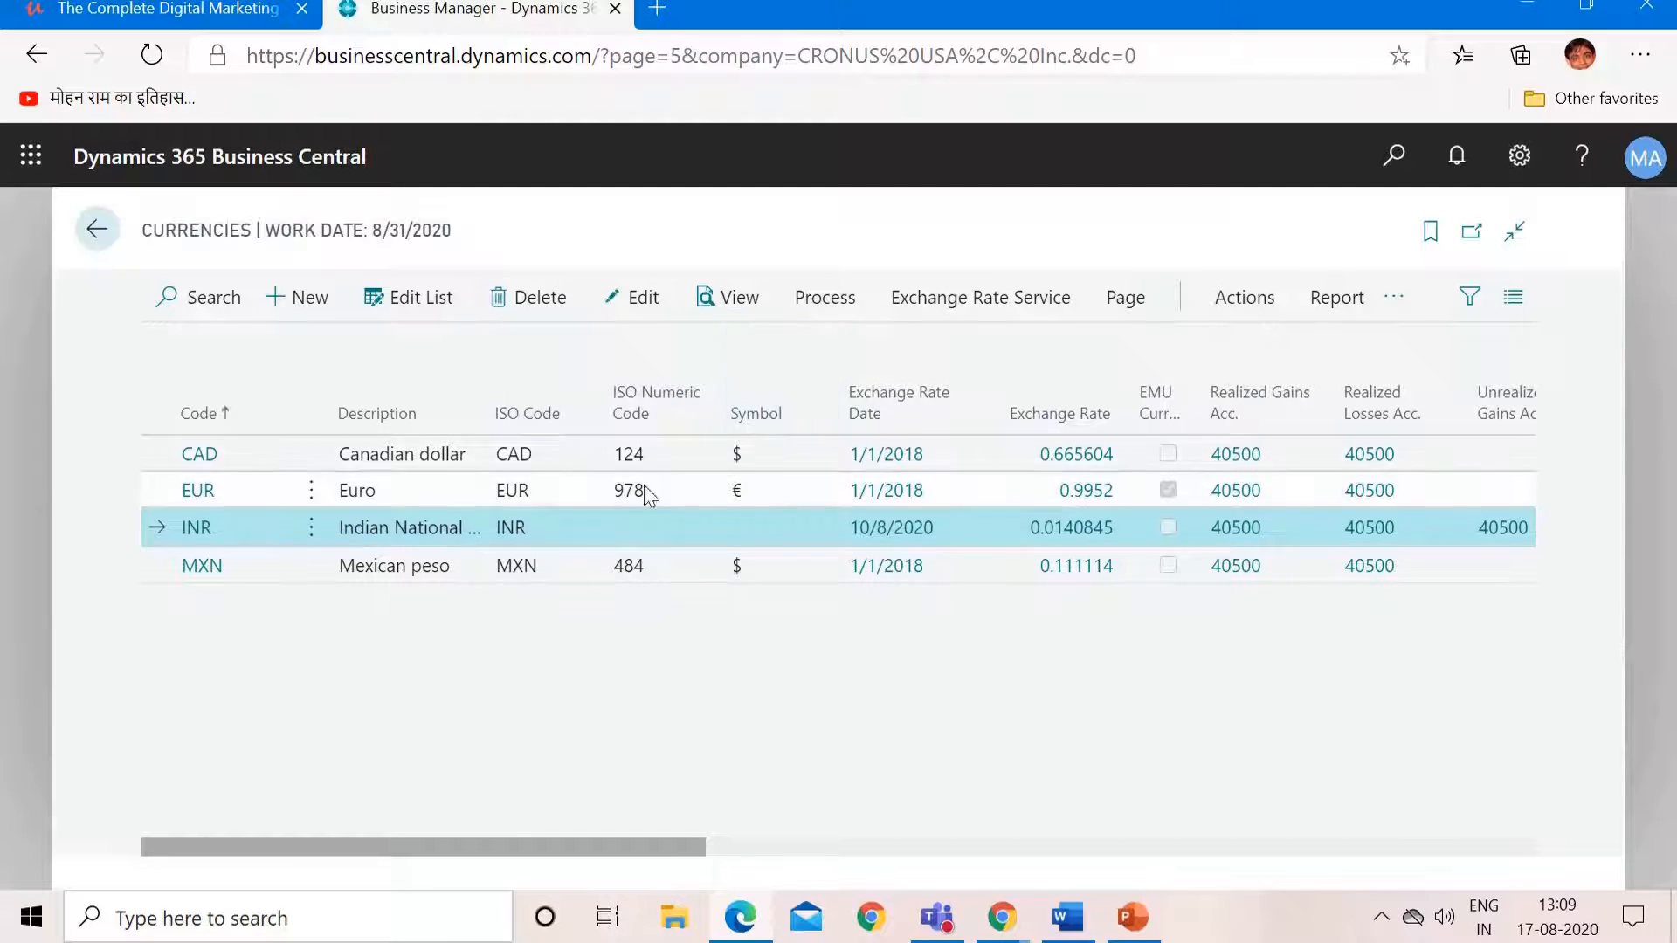
# Step: Open the exchange rates of the INR currency from the currencies list
pyautogui.moveTo(771, 416)
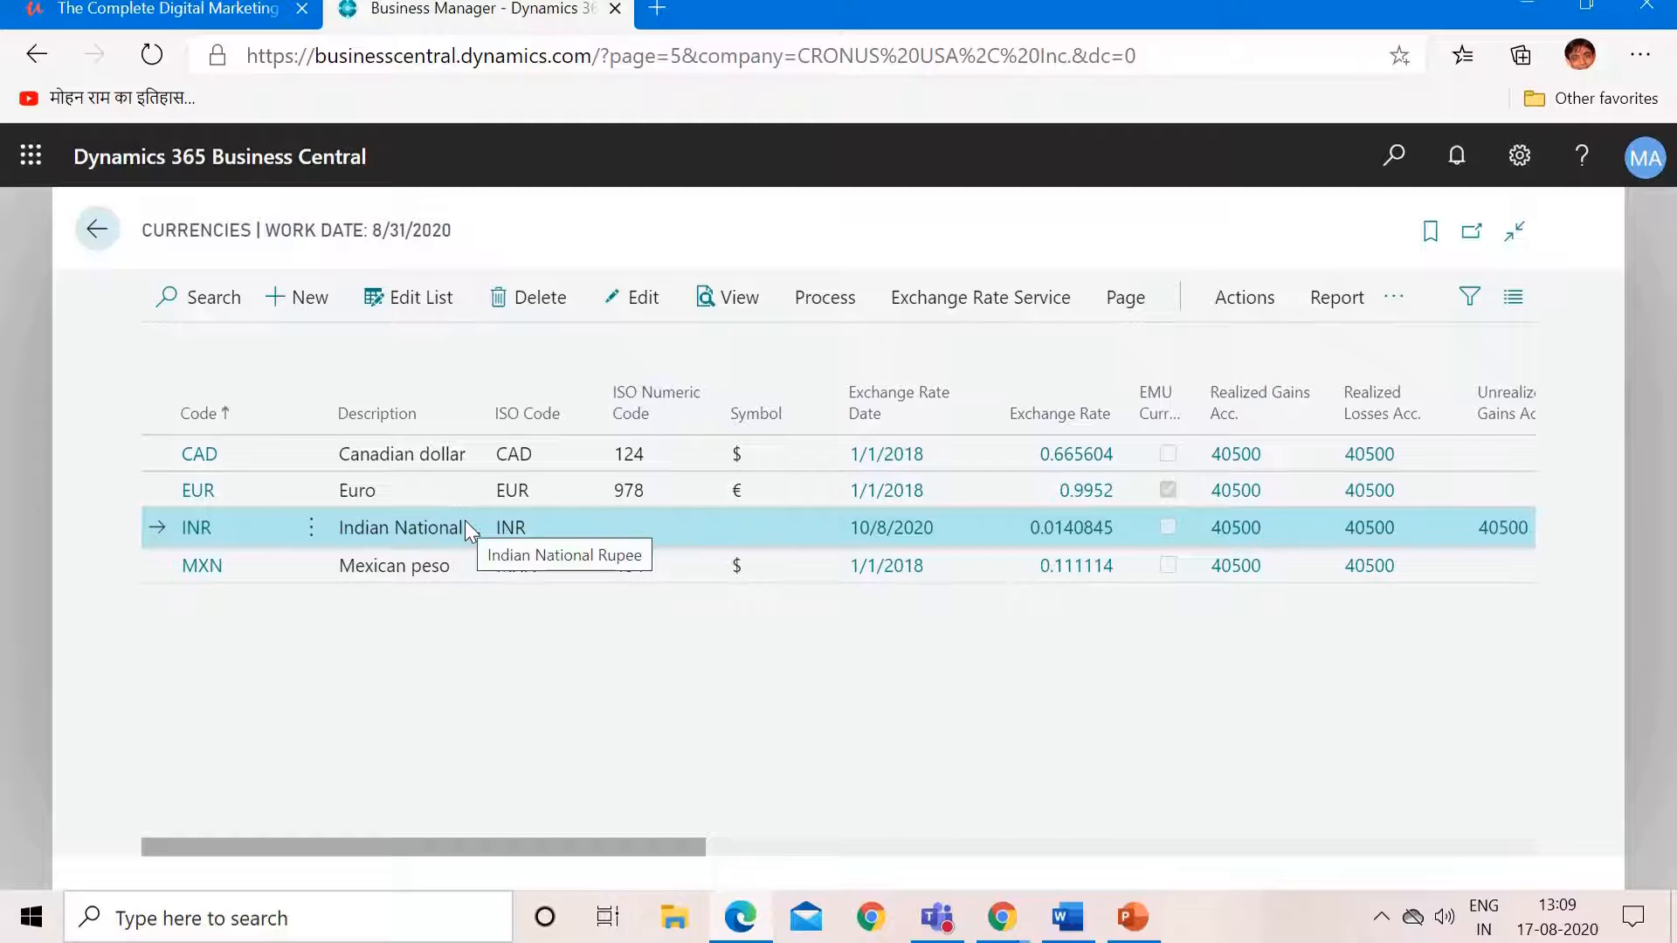
pyautogui.click(812, 306)
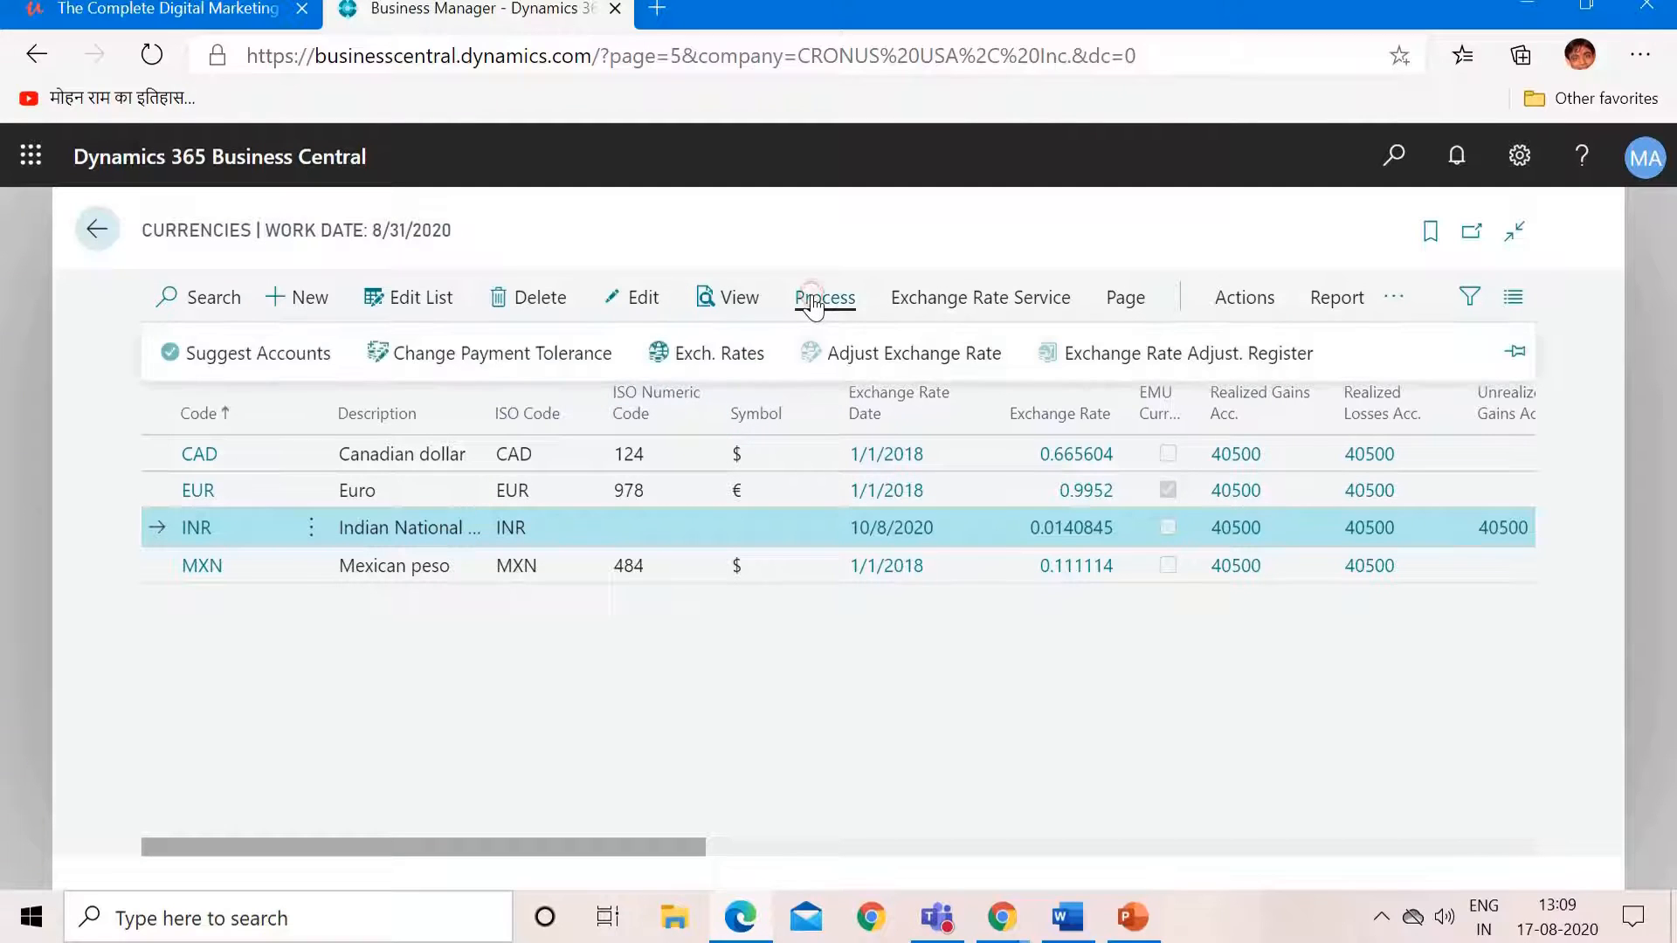
pyautogui.click(703, 378)
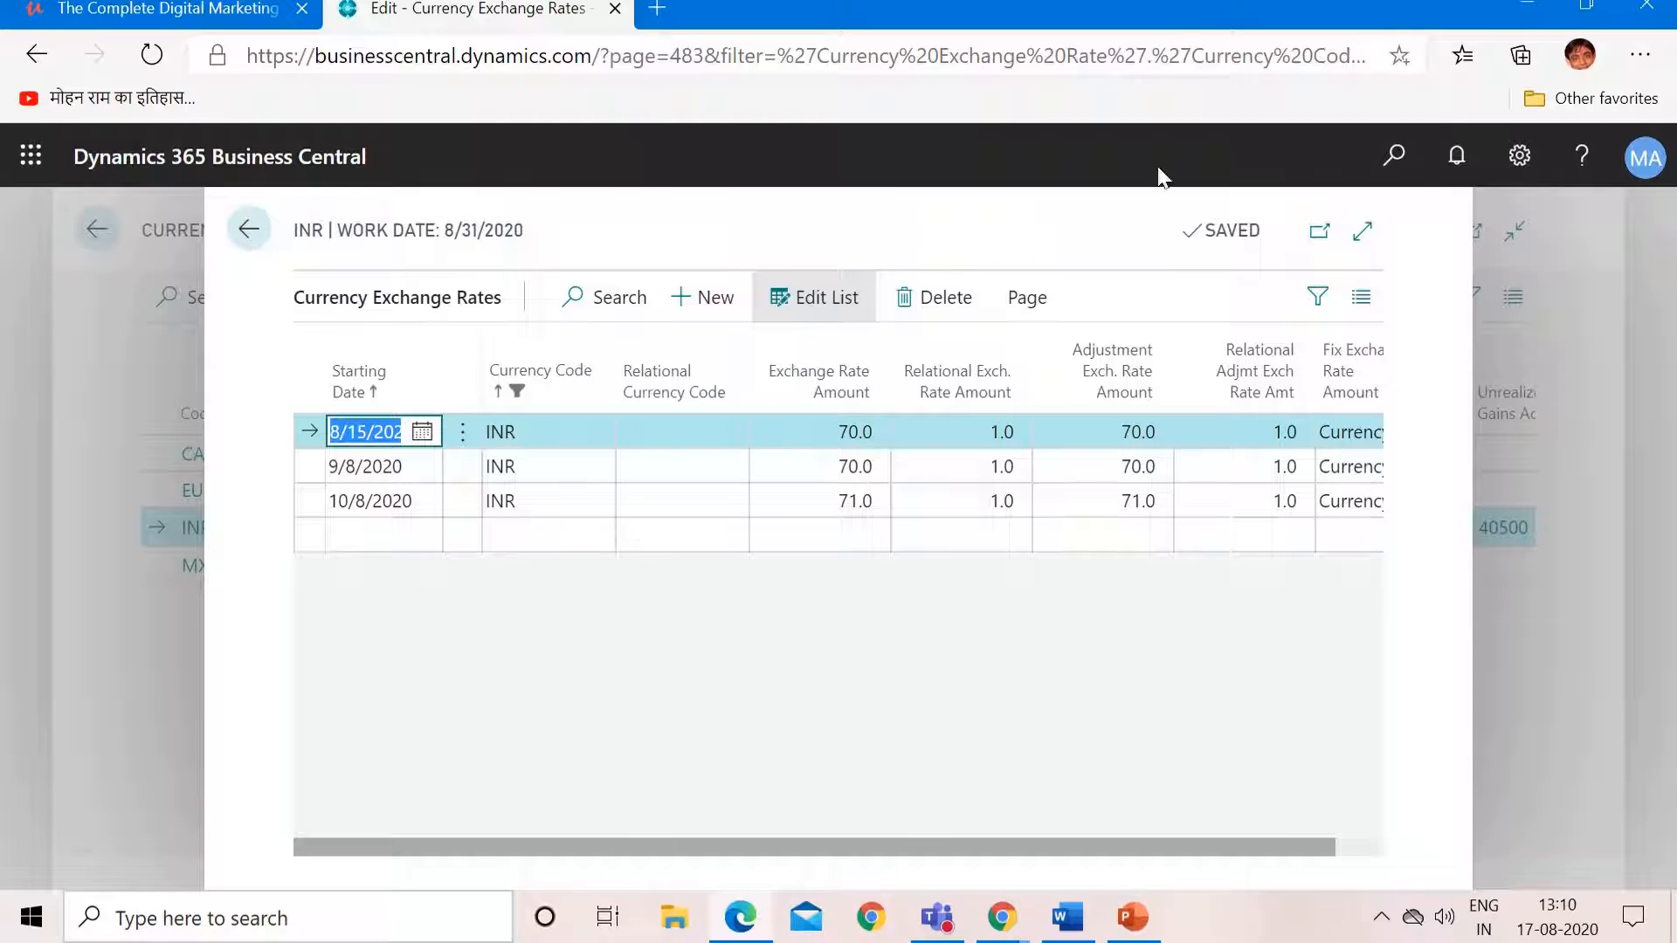
# Step: Change the work date in the personal settings to 8/17/2020
pyautogui.click(1519, 155)
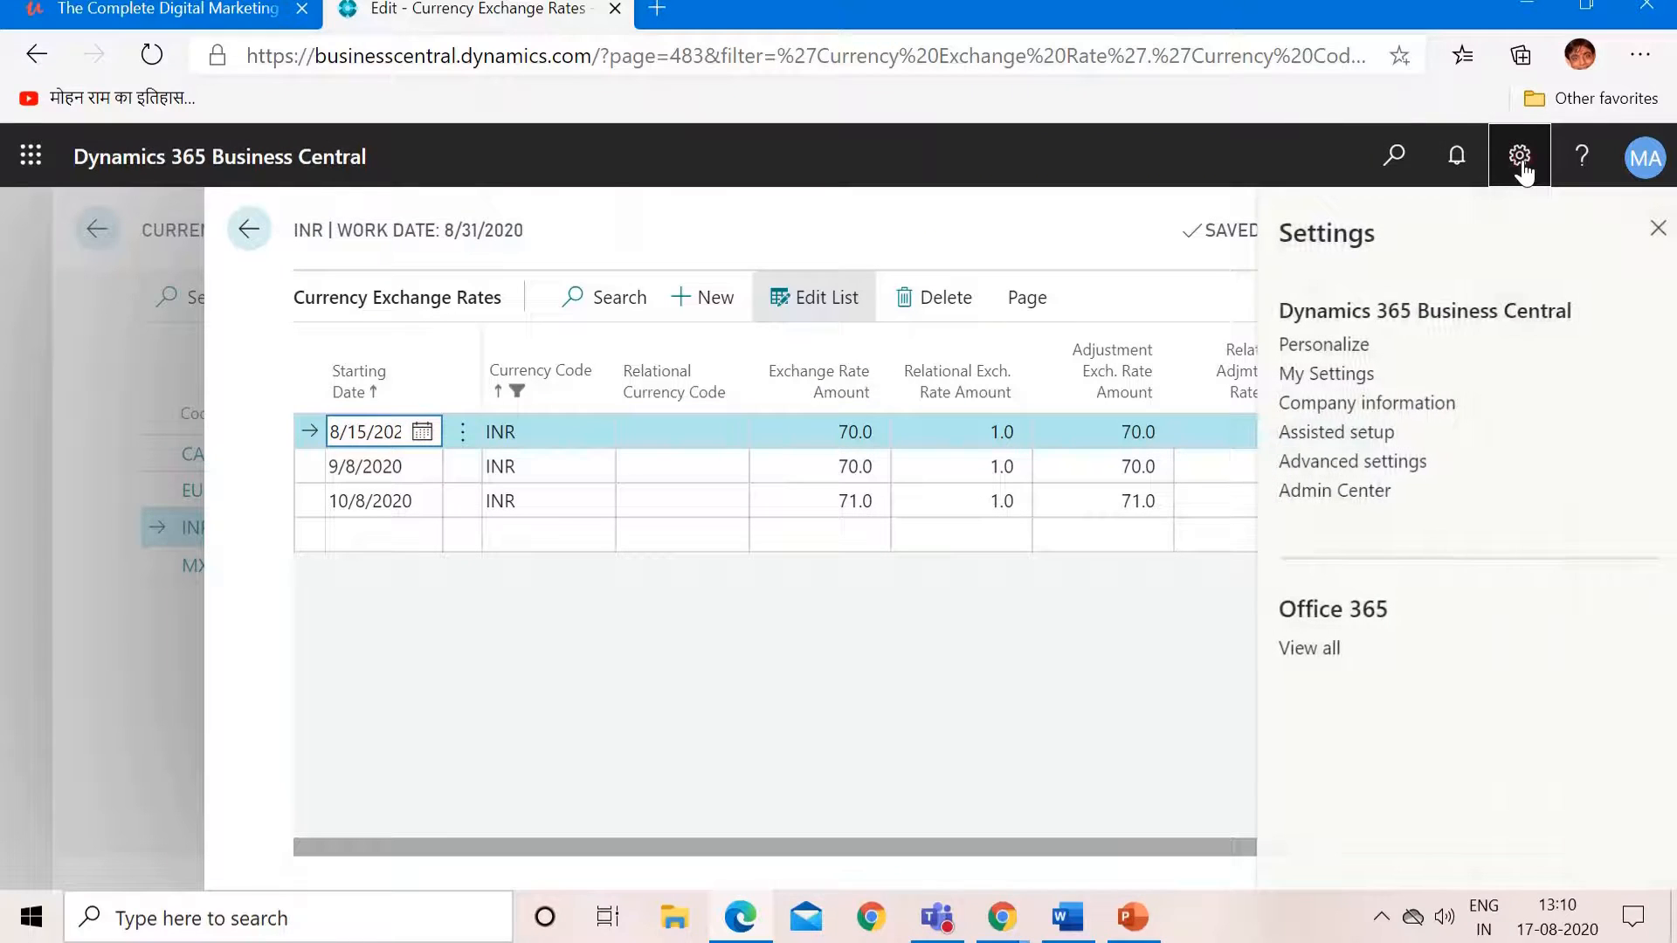
pyautogui.click(1349, 376)
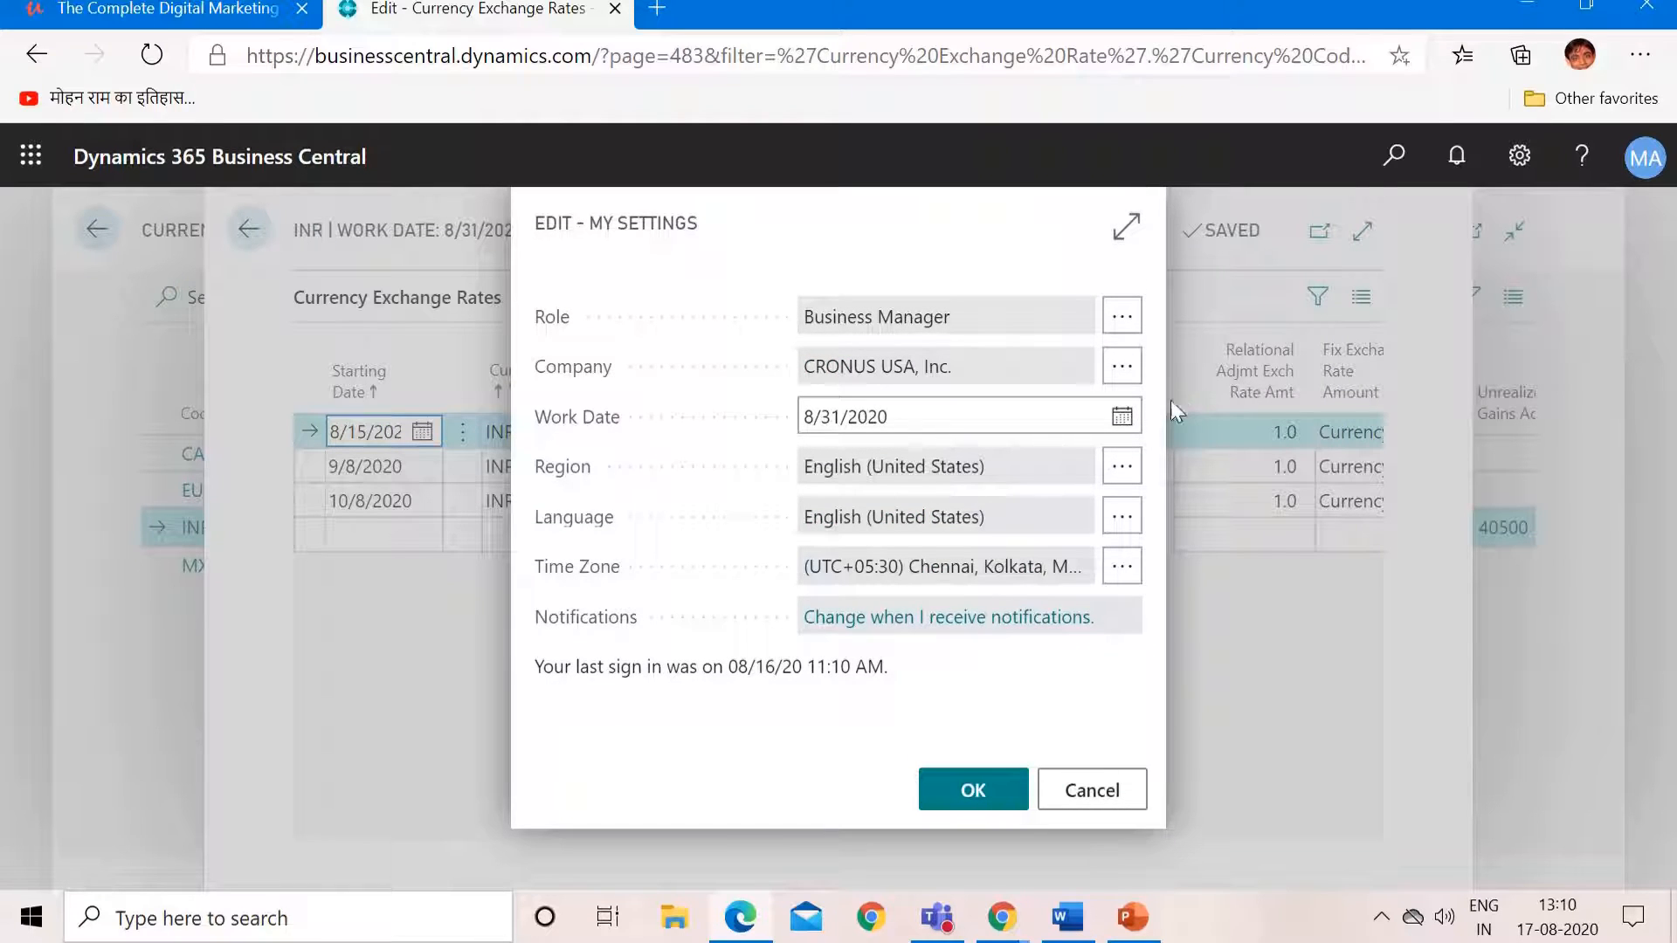
pyautogui.click(1123, 417)
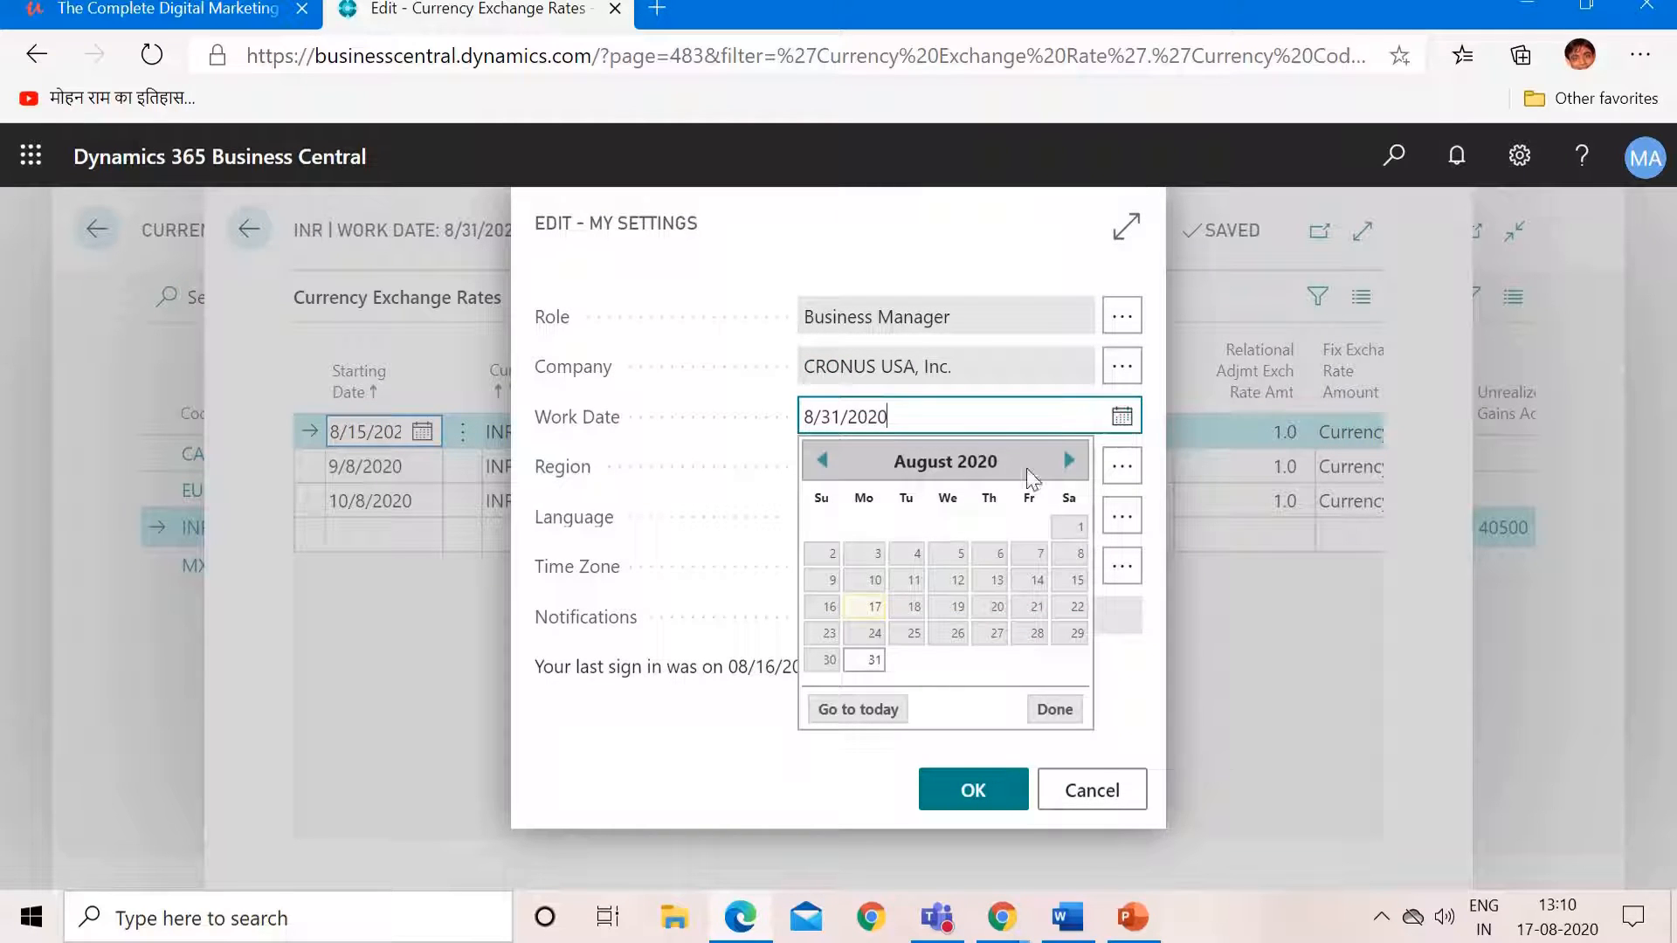
pyautogui.click(873, 608)
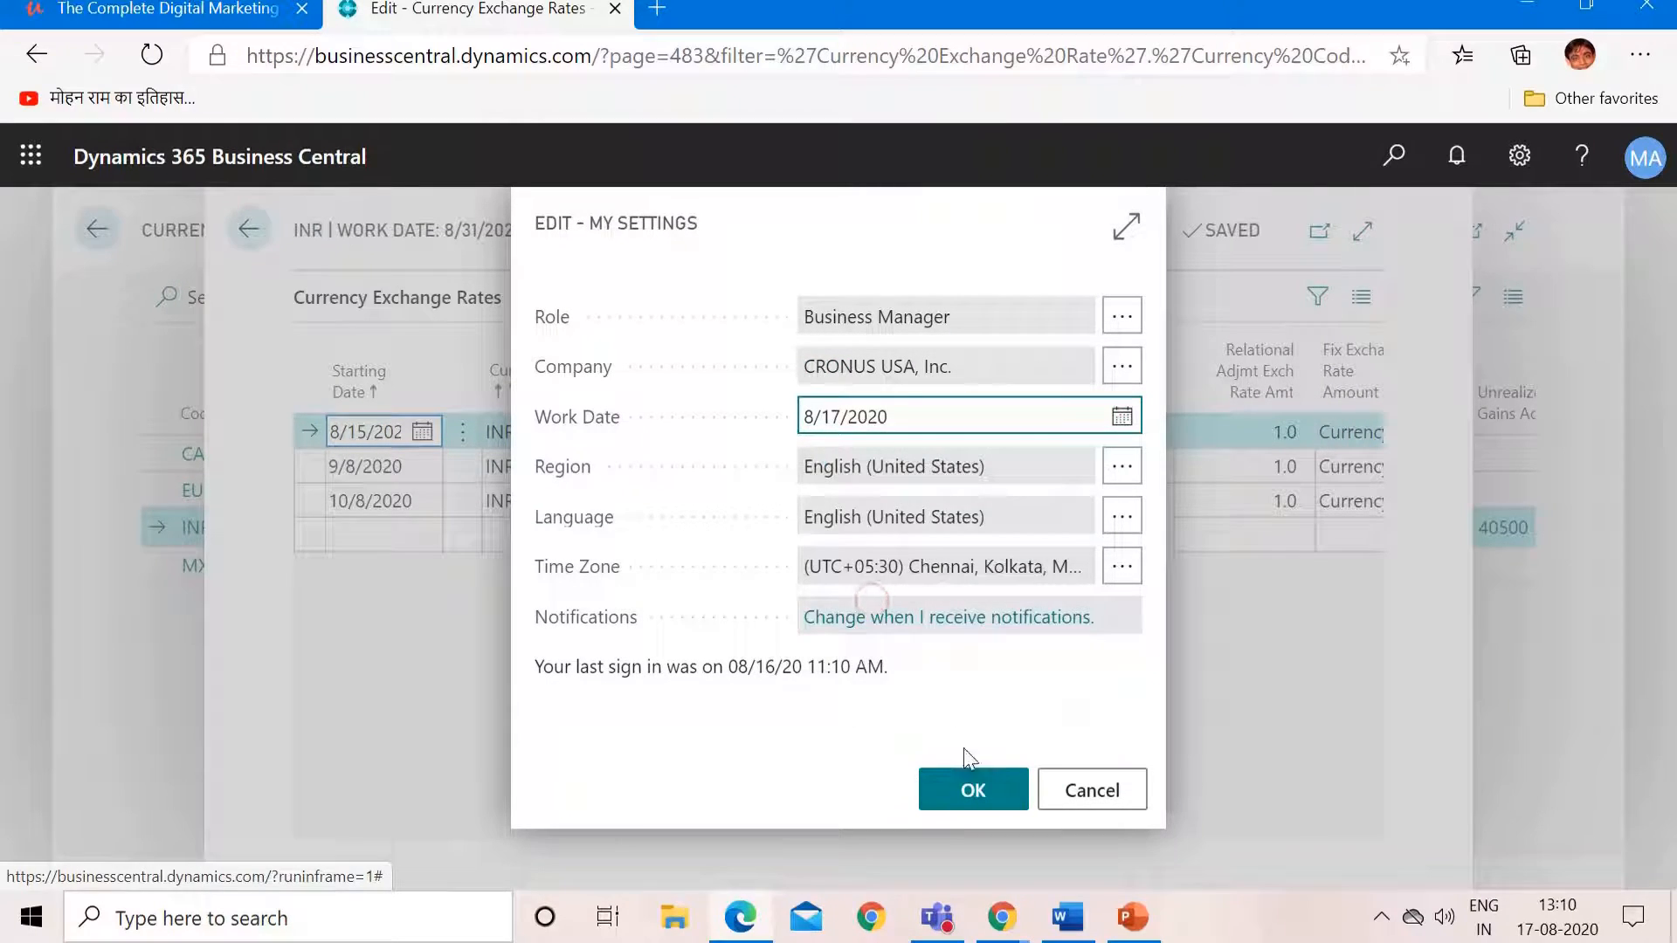
pyautogui.click(978, 793)
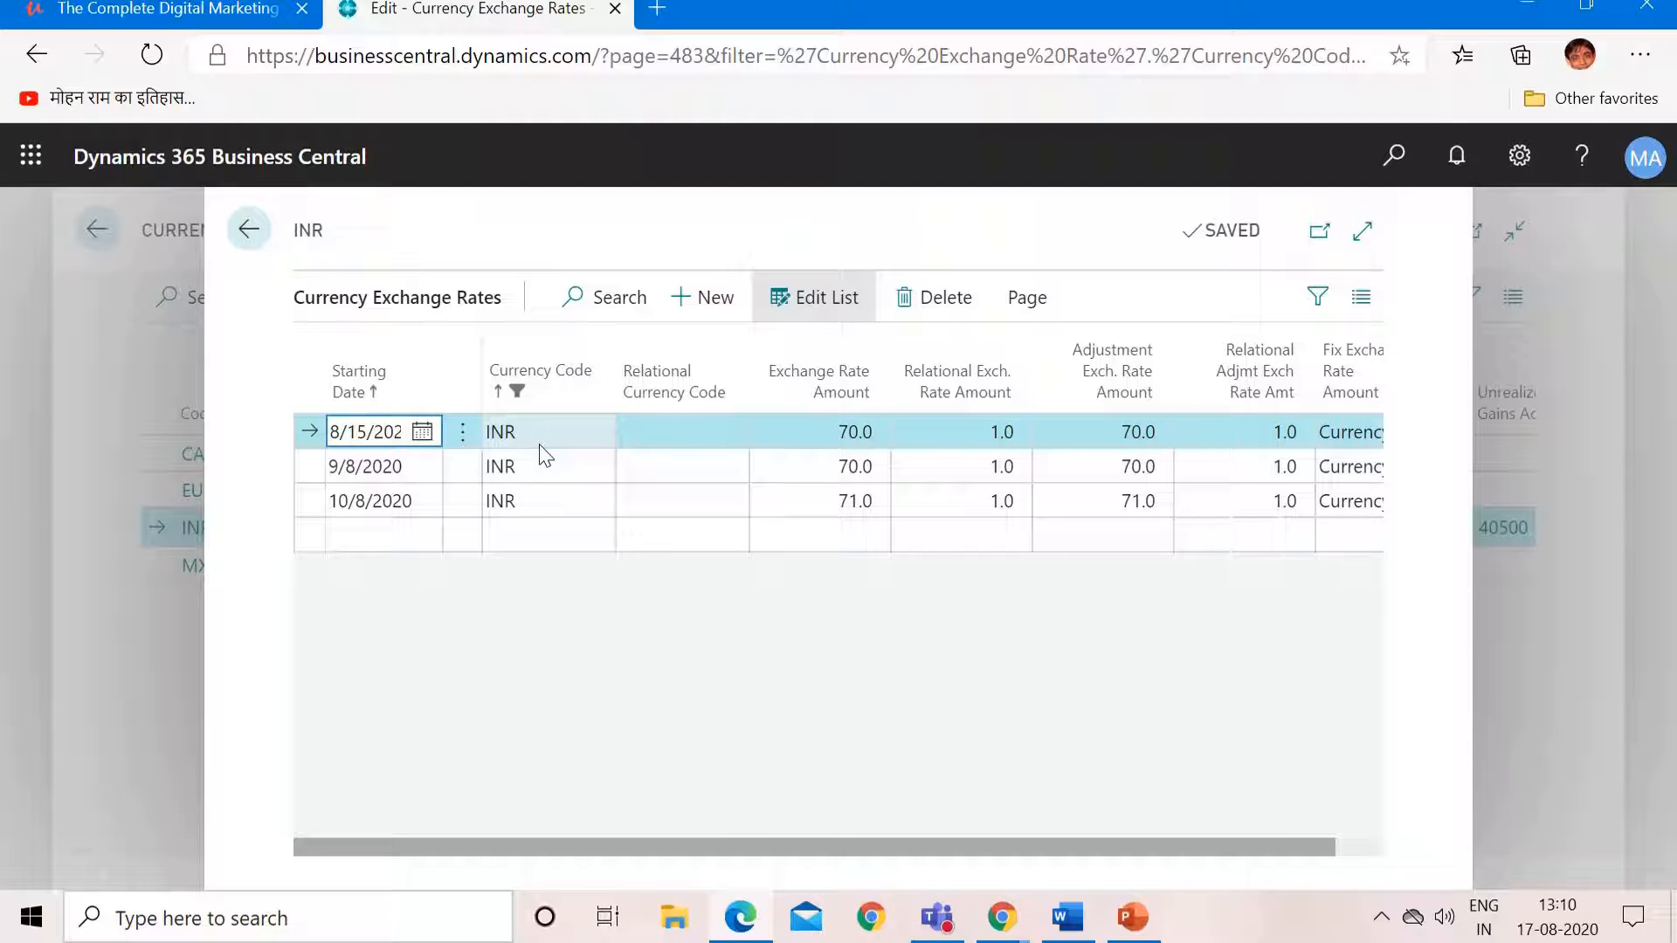
# Step: Add an INR exchange rate line starting 8/17/2020 with exchange rate amount and adjustment exchange rate amount both set to 75
pyautogui.click(418, 538)
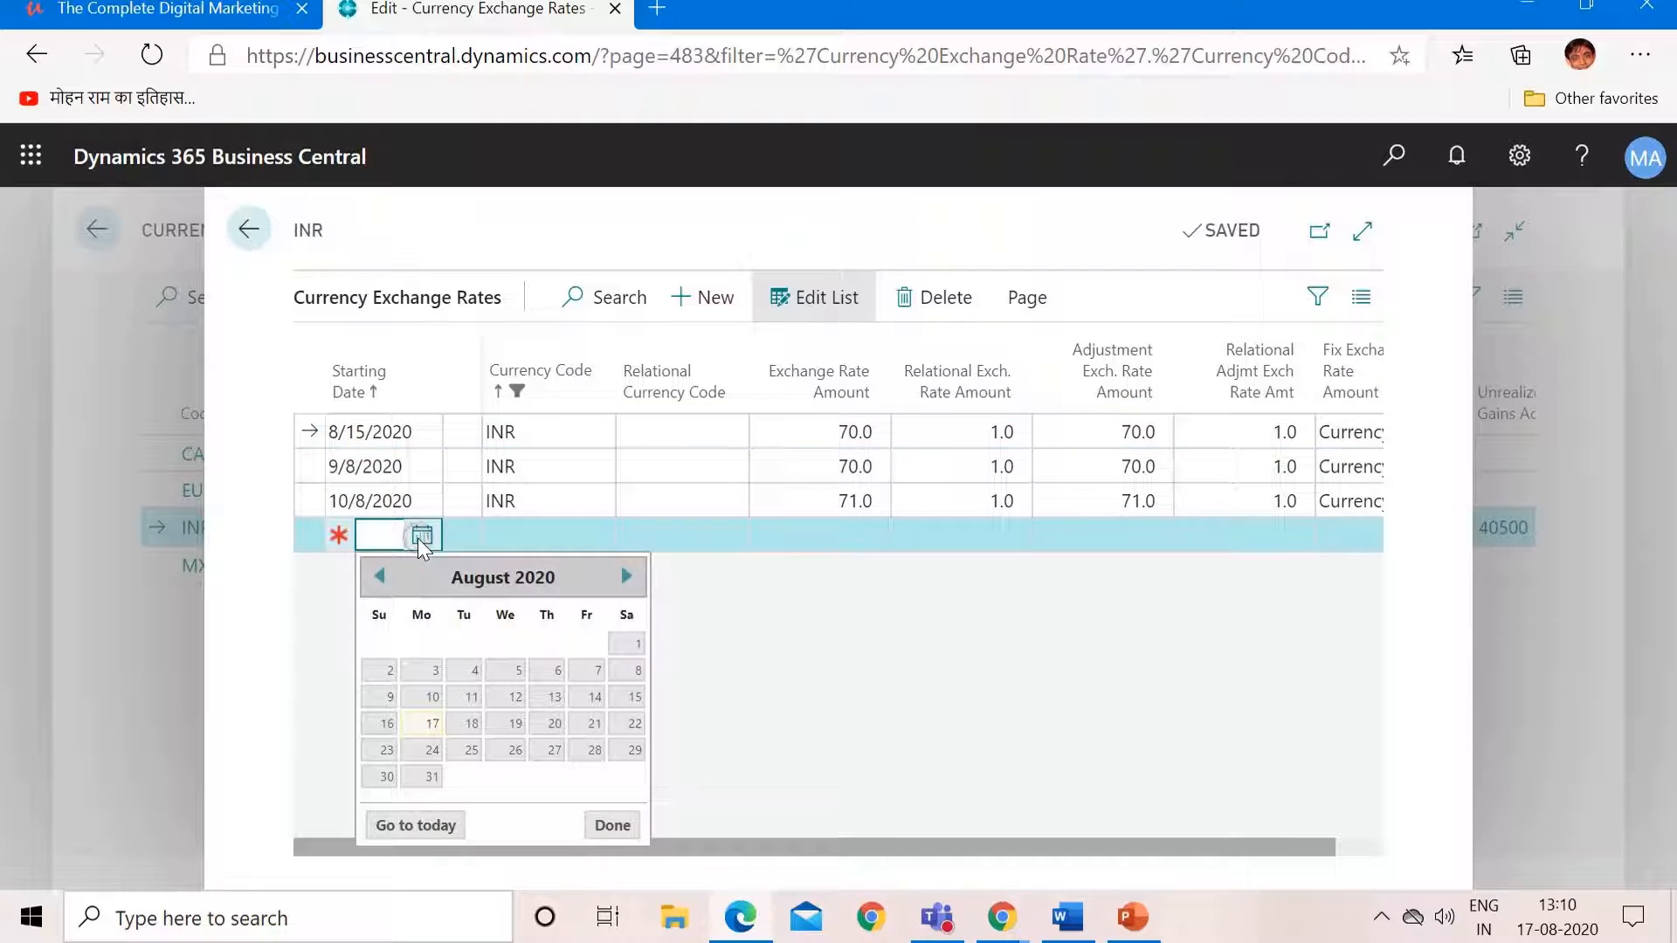
pyautogui.click(436, 725)
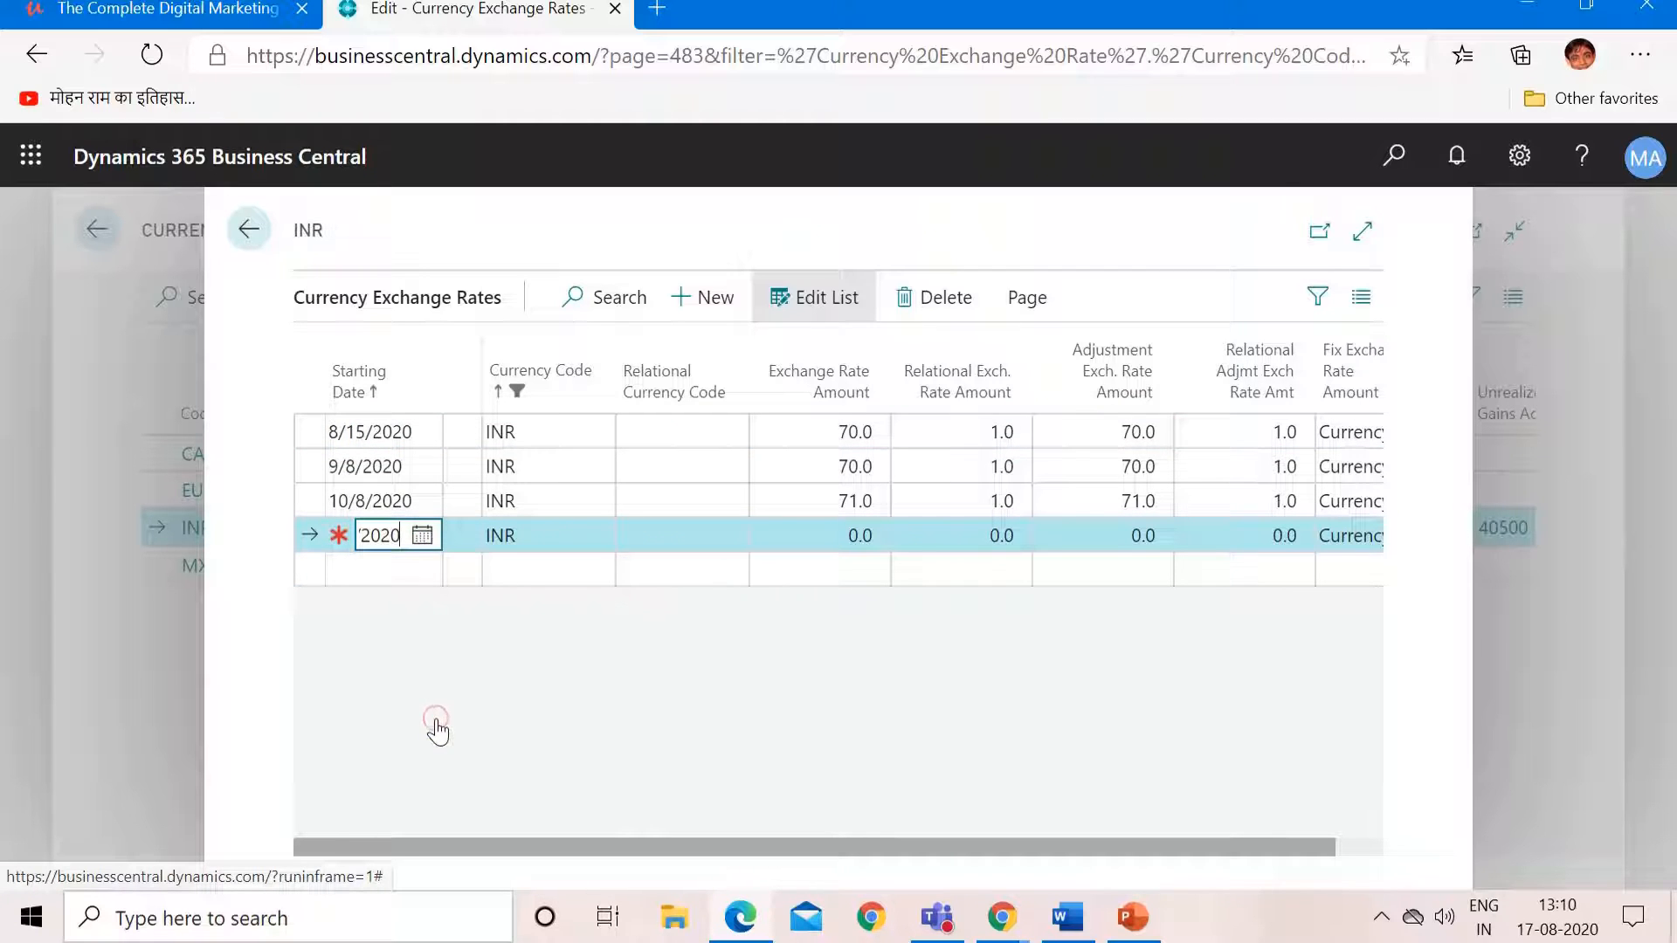
pyautogui.click(828, 538)
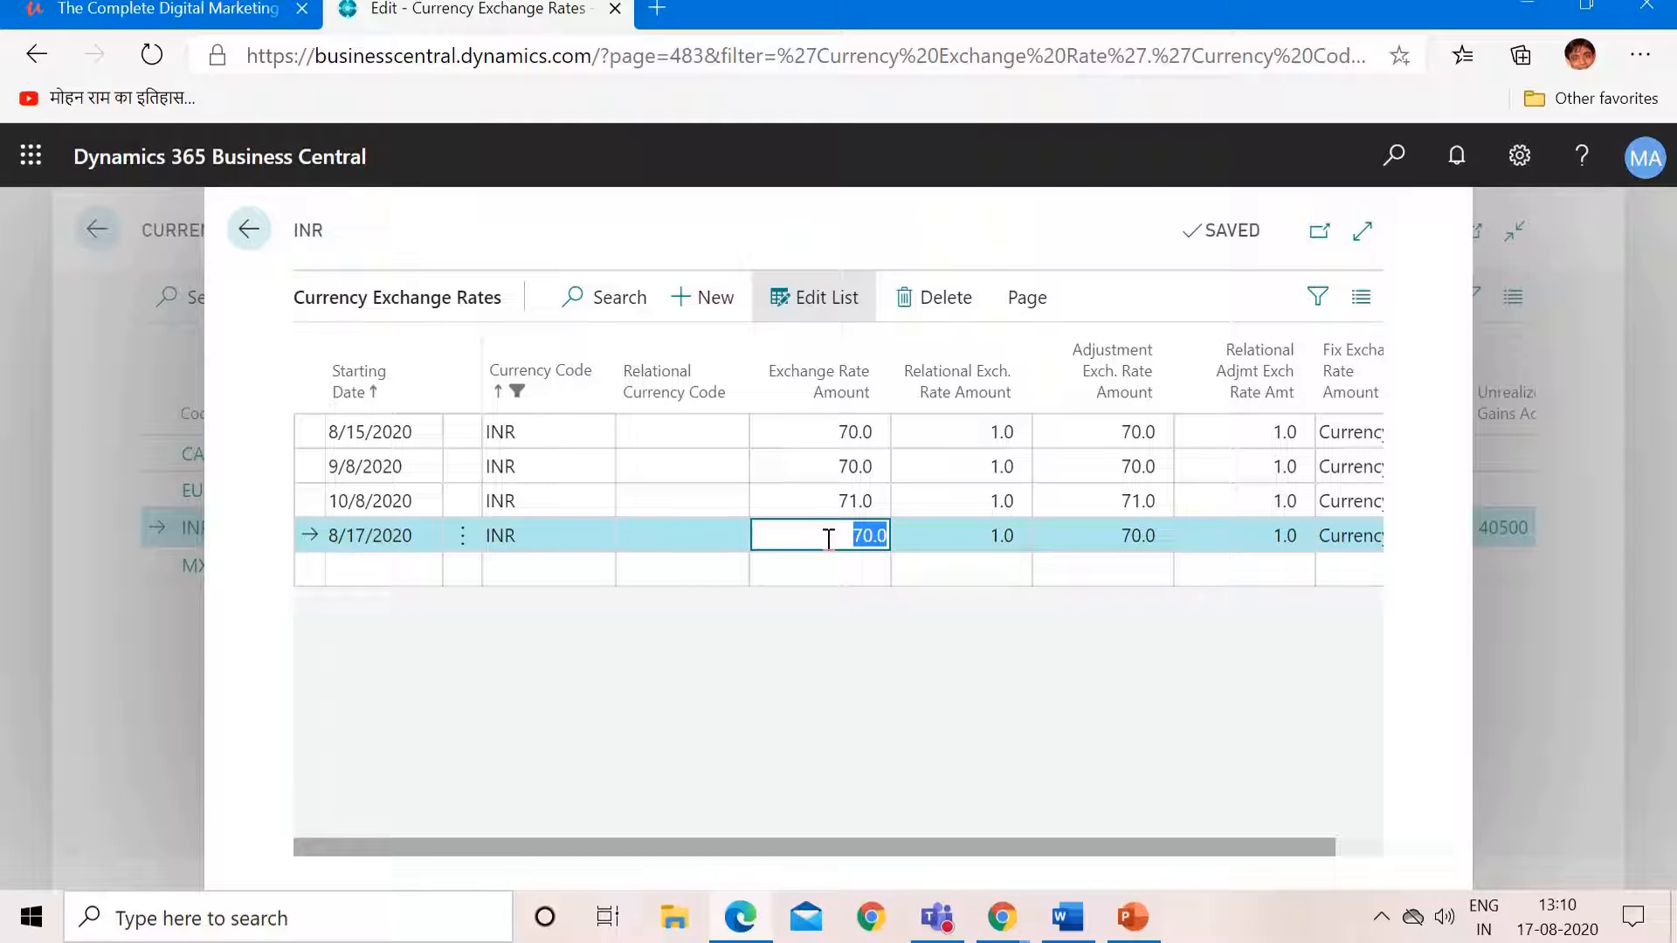
pyautogui.write('74')
pyautogui.press('BackSpace')
pyautogui.press('BackSpace')
pyautogui.write('75')
pyautogui.press('Tab')
pyautogui.press('Tab')
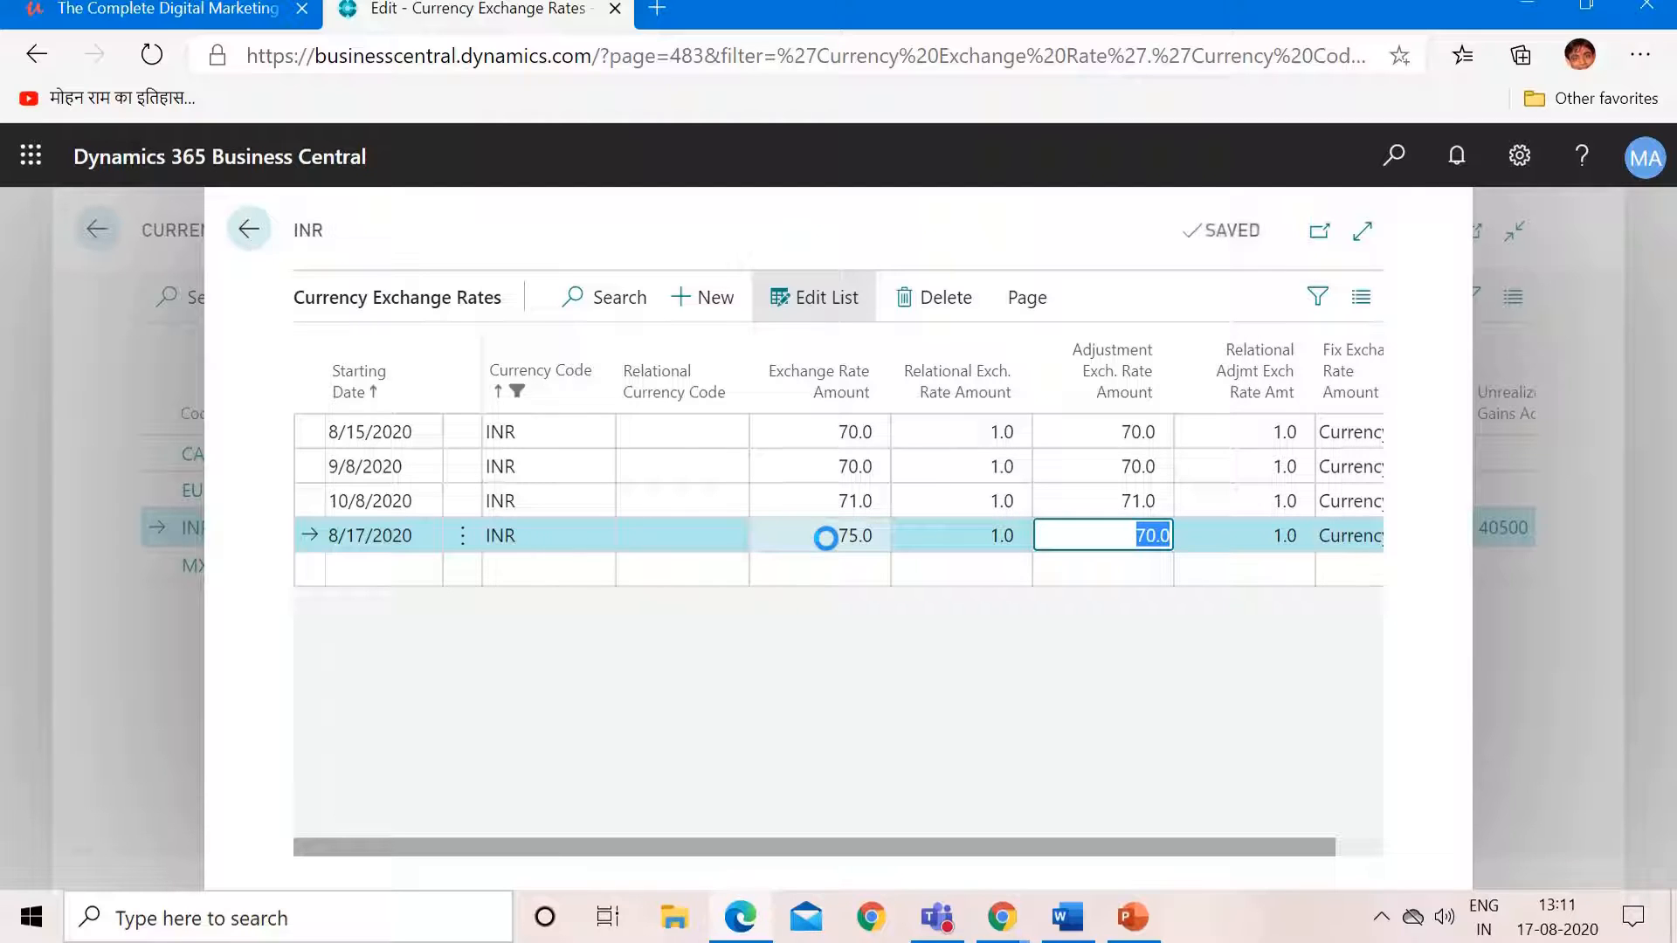
pyautogui.write('75')
pyautogui.press('Tab')
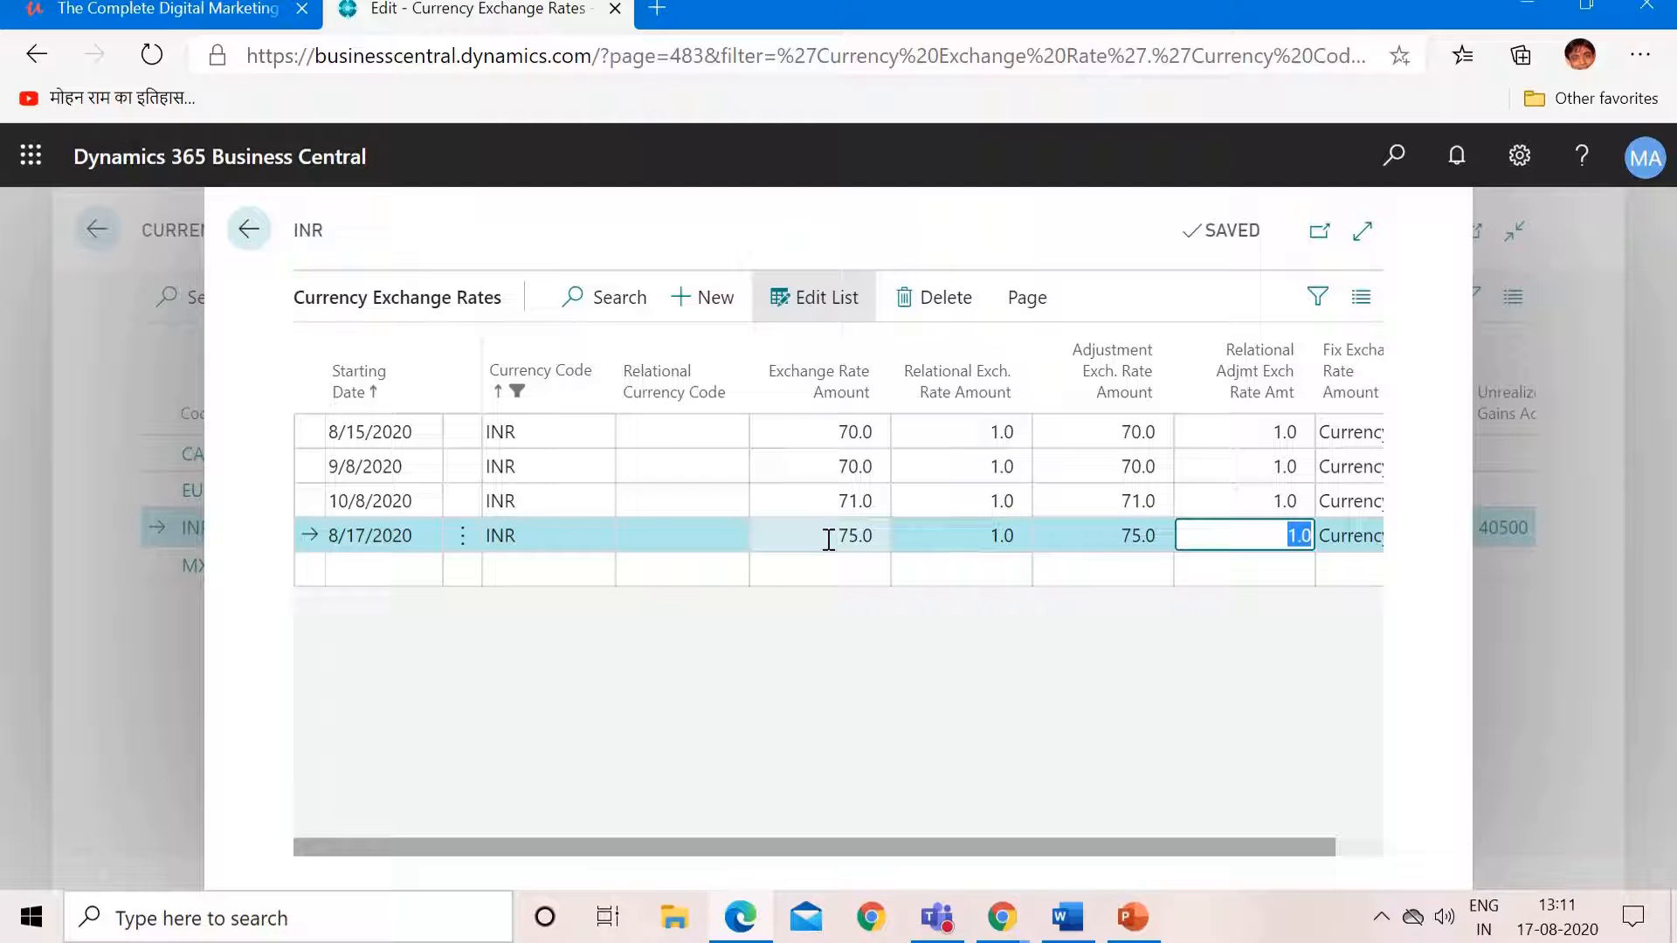
# Step: Add an INR exchange rate line starting 8/31/2020 with exchange rate amount and adjustment exchange rate amount both set to 70
pyautogui.click(355, 572)
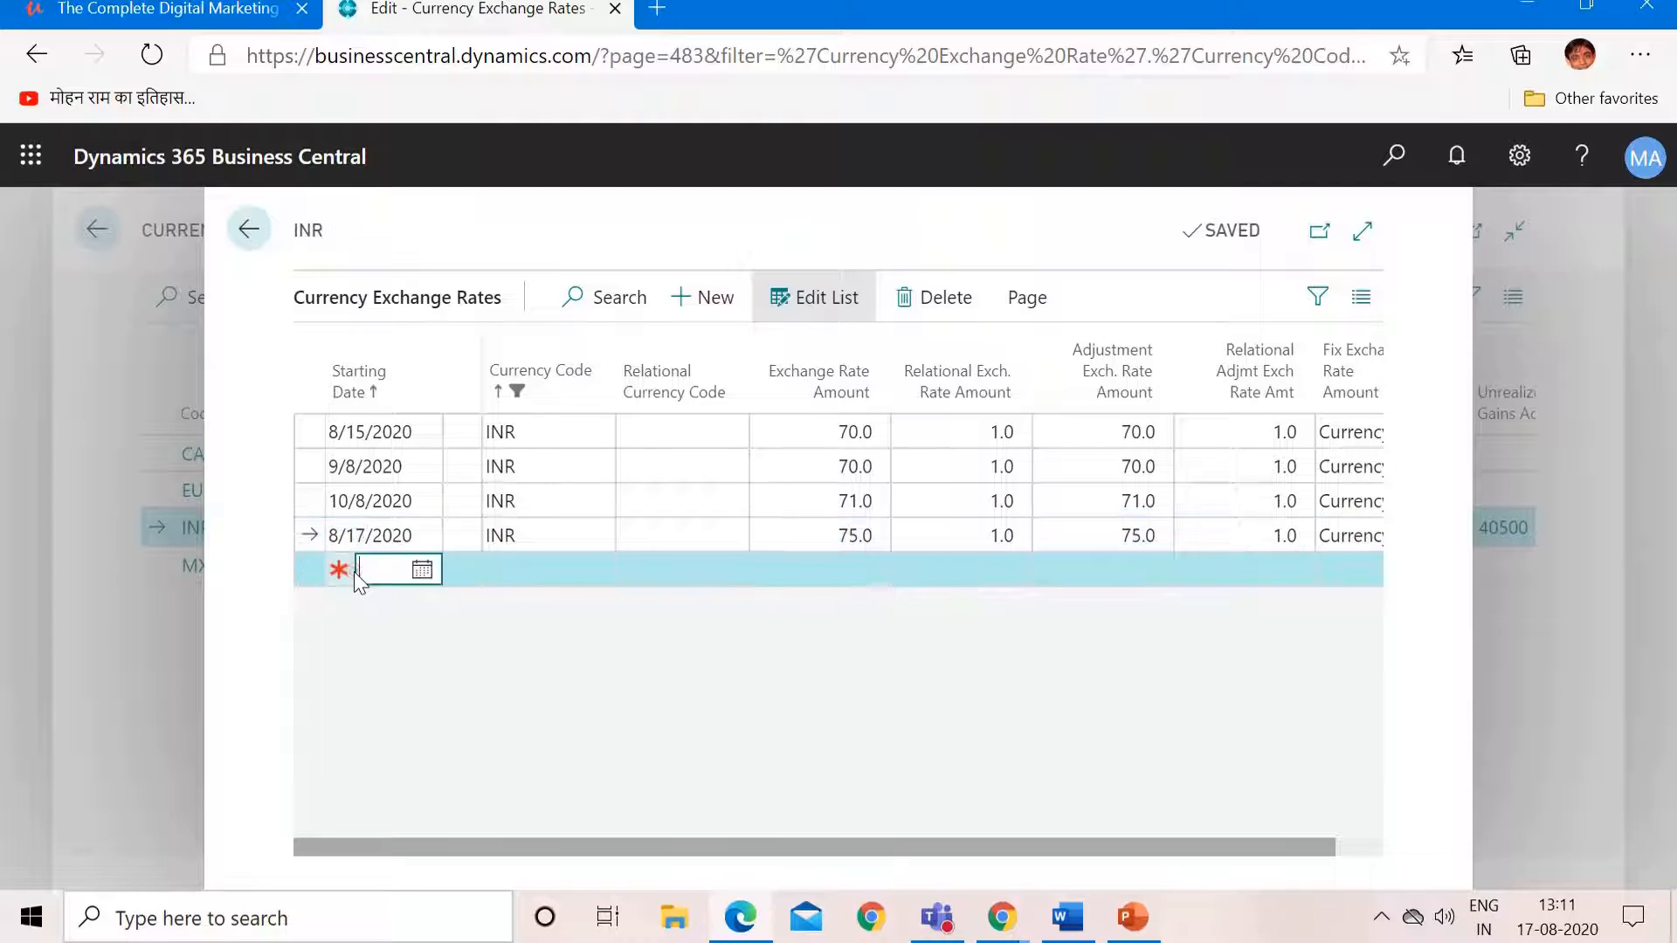
pyautogui.click(422, 571)
pyautogui.click(432, 811)
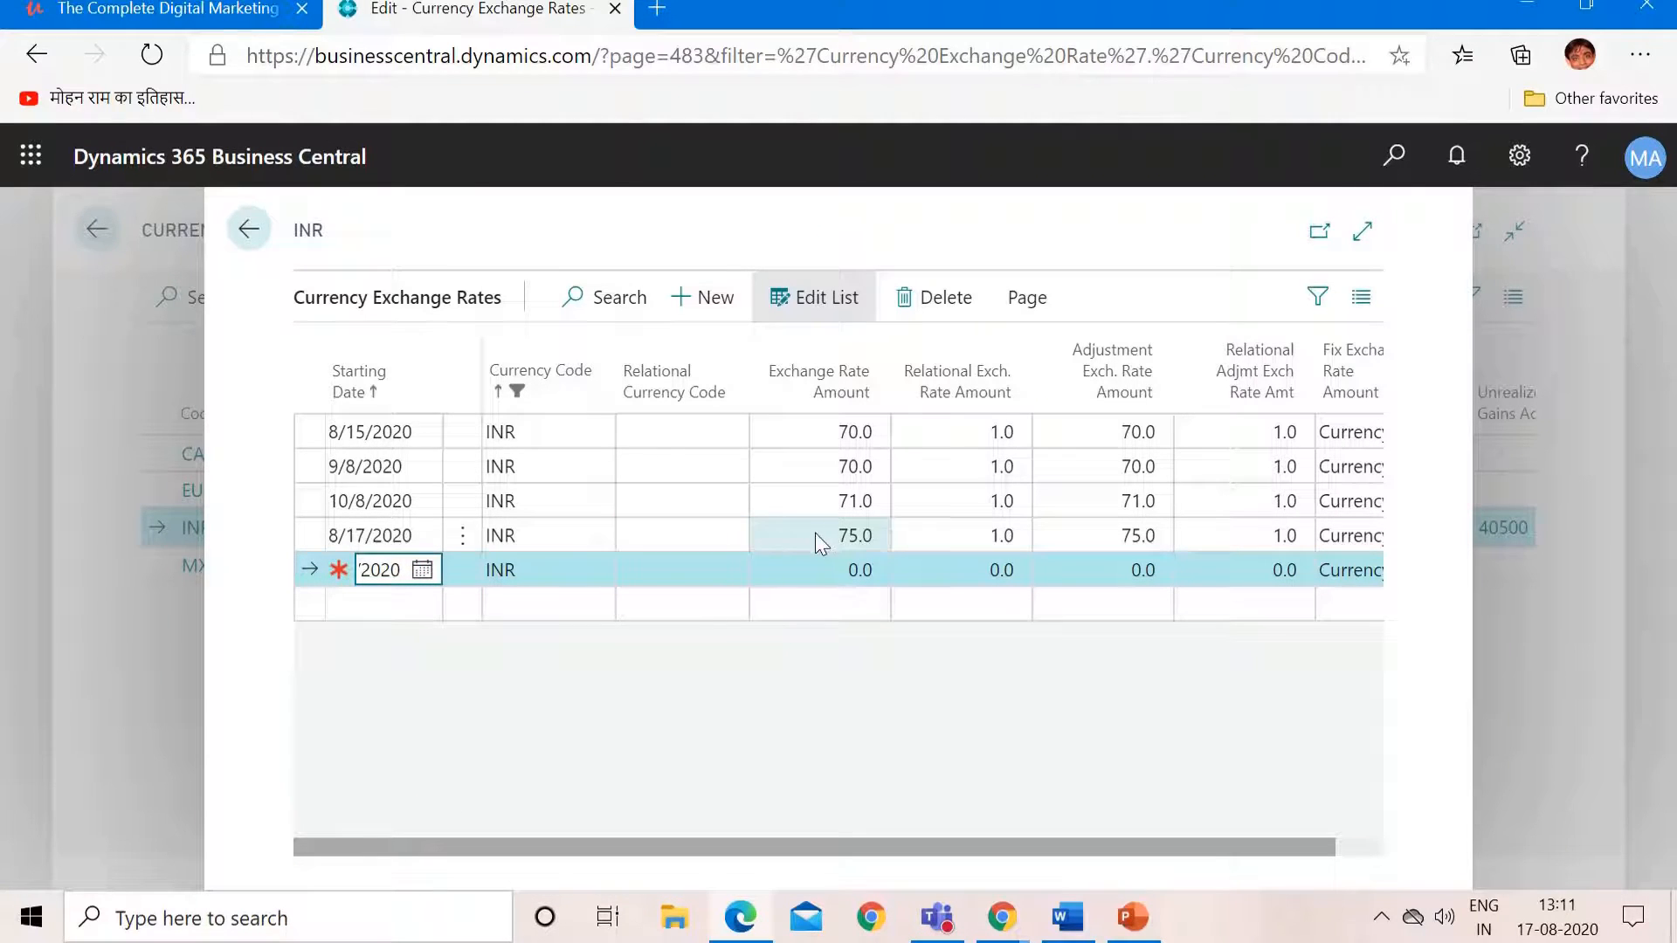
pyautogui.click(832, 572)
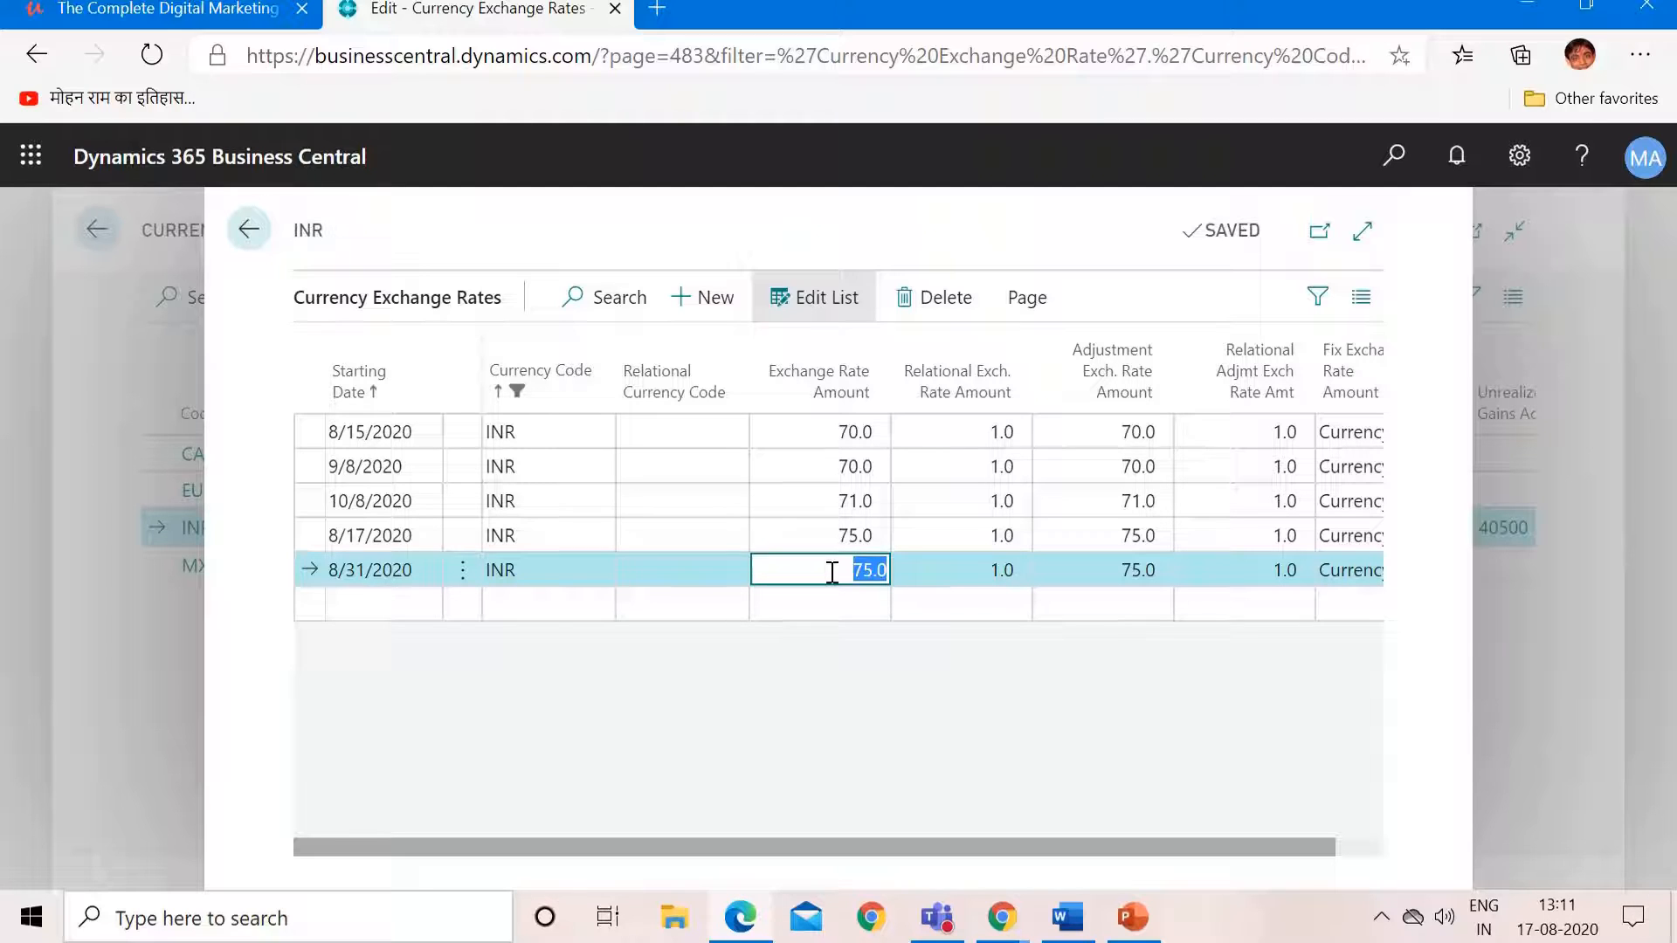
pyautogui.press('BackSpace')
pyautogui.write('70')
pyautogui.press('Tab')
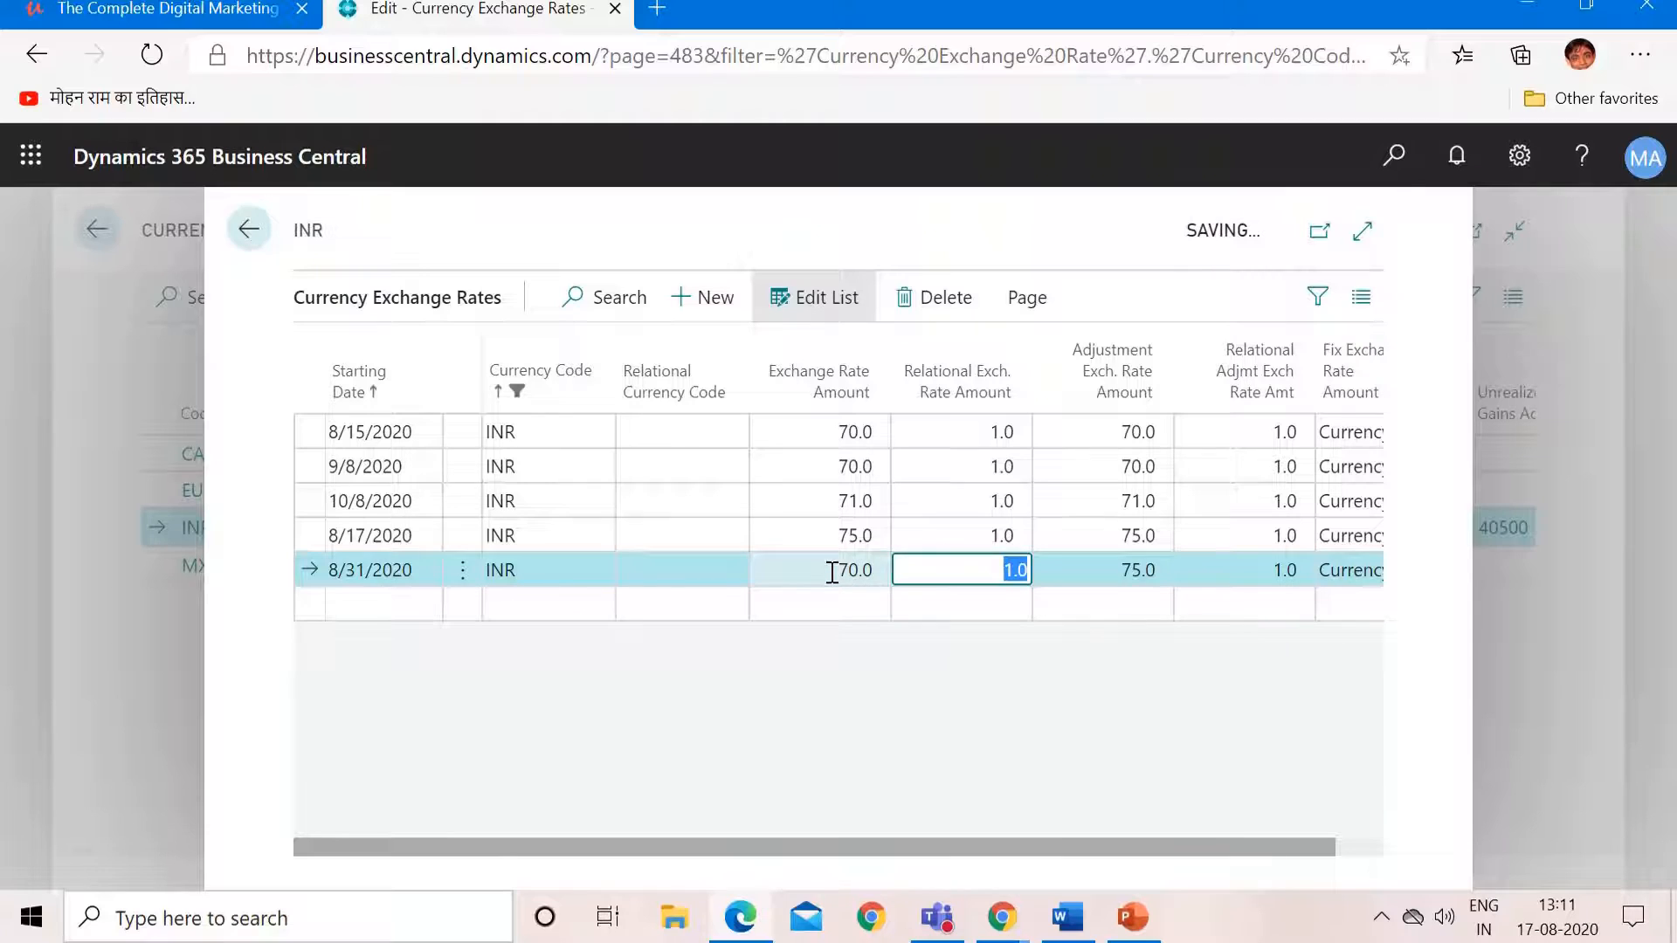
pyautogui.press('Tab')
pyautogui.write('70')
pyautogui.press('Tab')
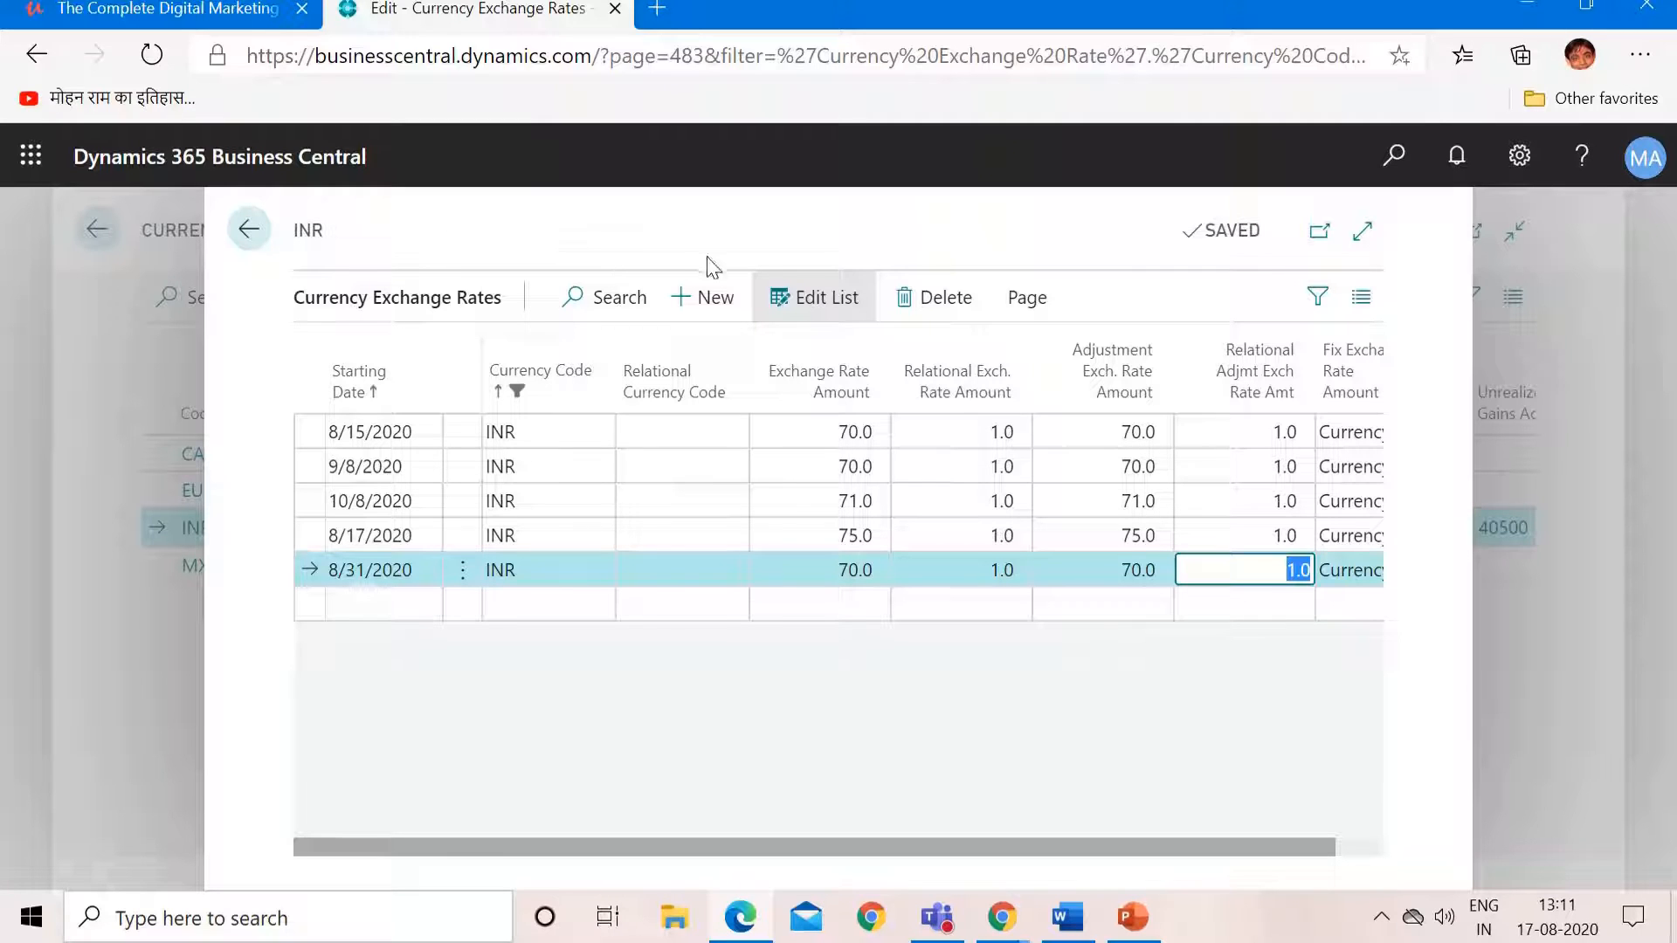
# Step: Open the INR exchange rates in a separate browser window and minimize that window
pyautogui.click(1332, 248)
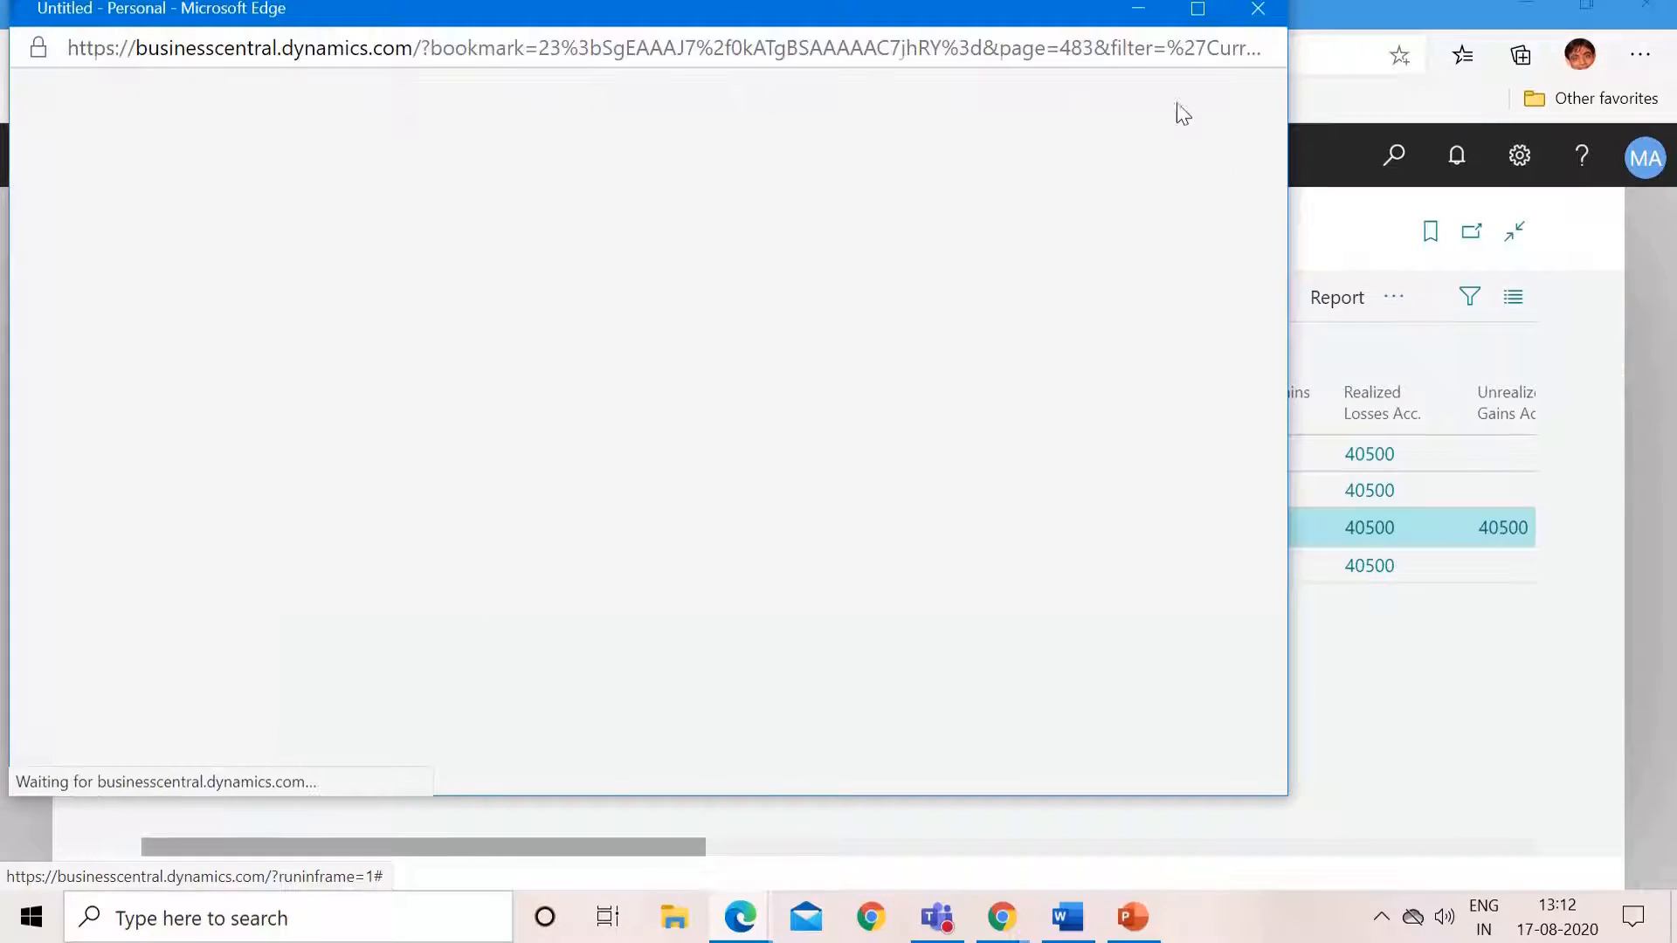
pyautogui.click(1130, 23)
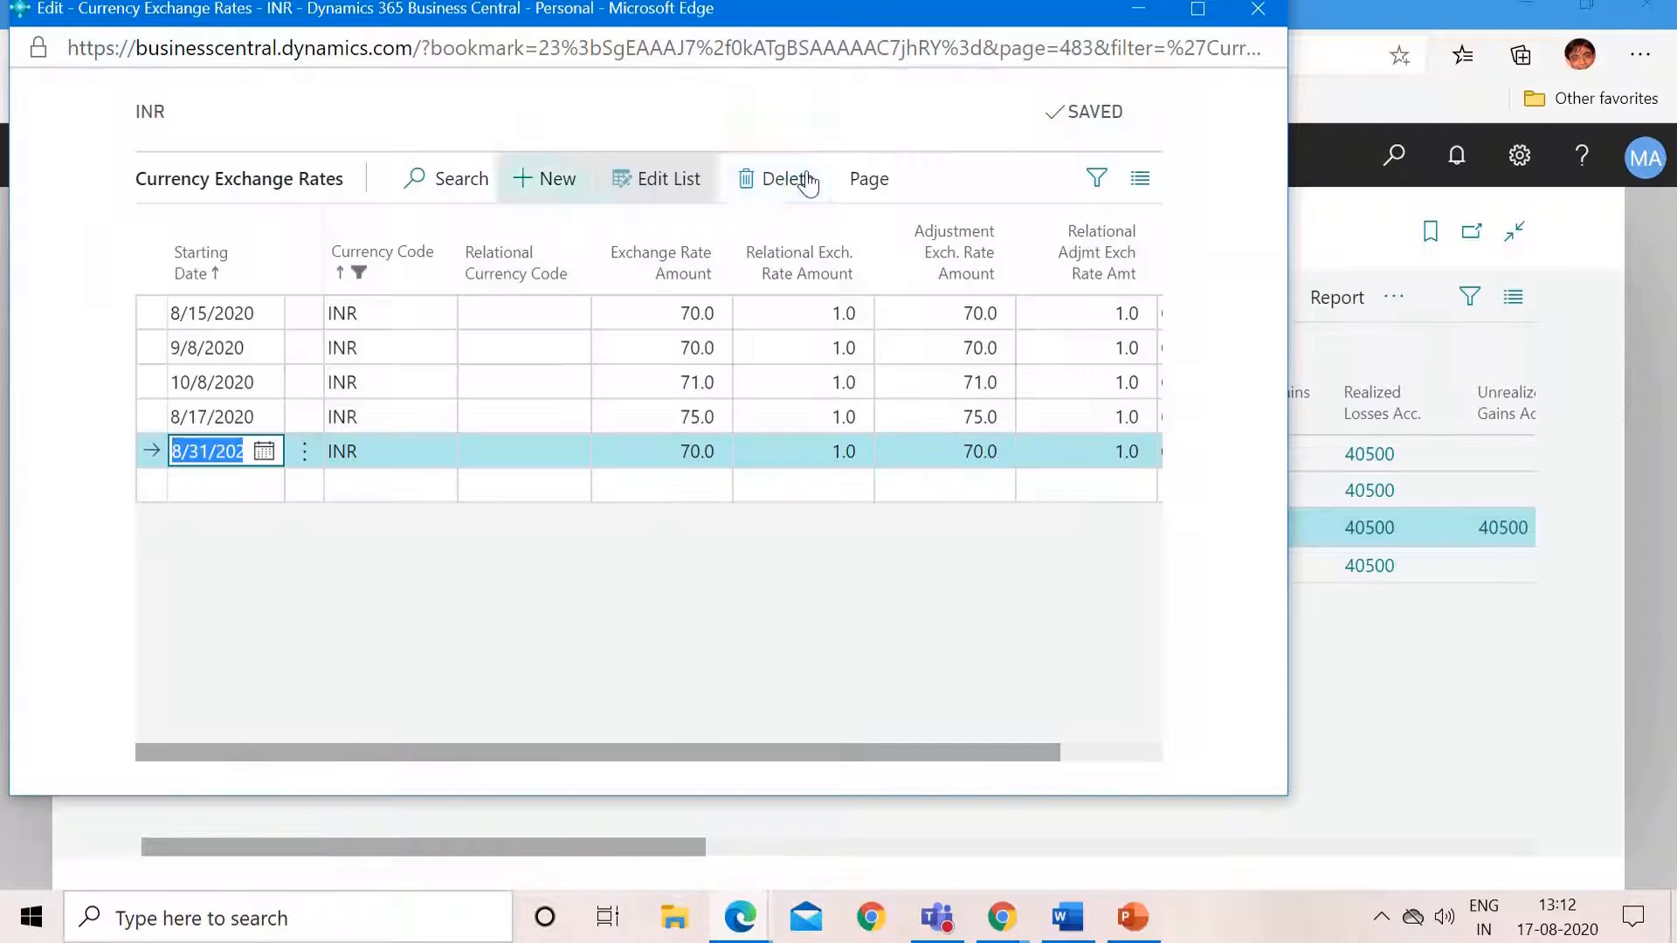
pyautogui.click(1135, 11)
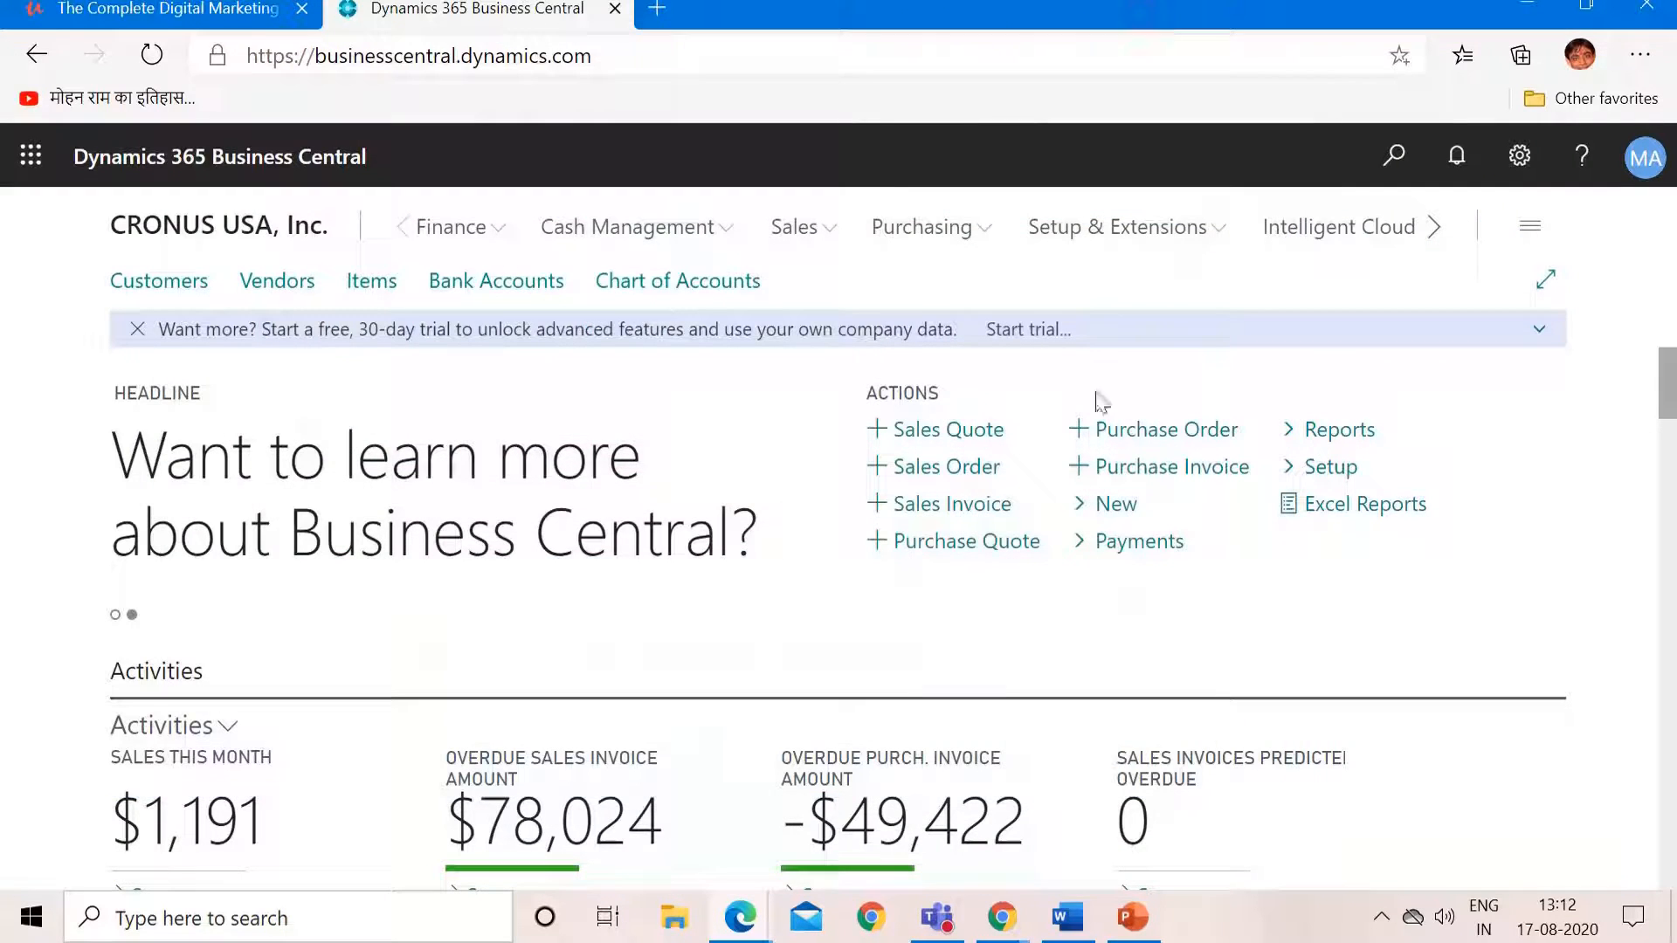
# Step: Create a new sales invoice for the customer named Foreign Customer
pyautogui.click(979, 512)
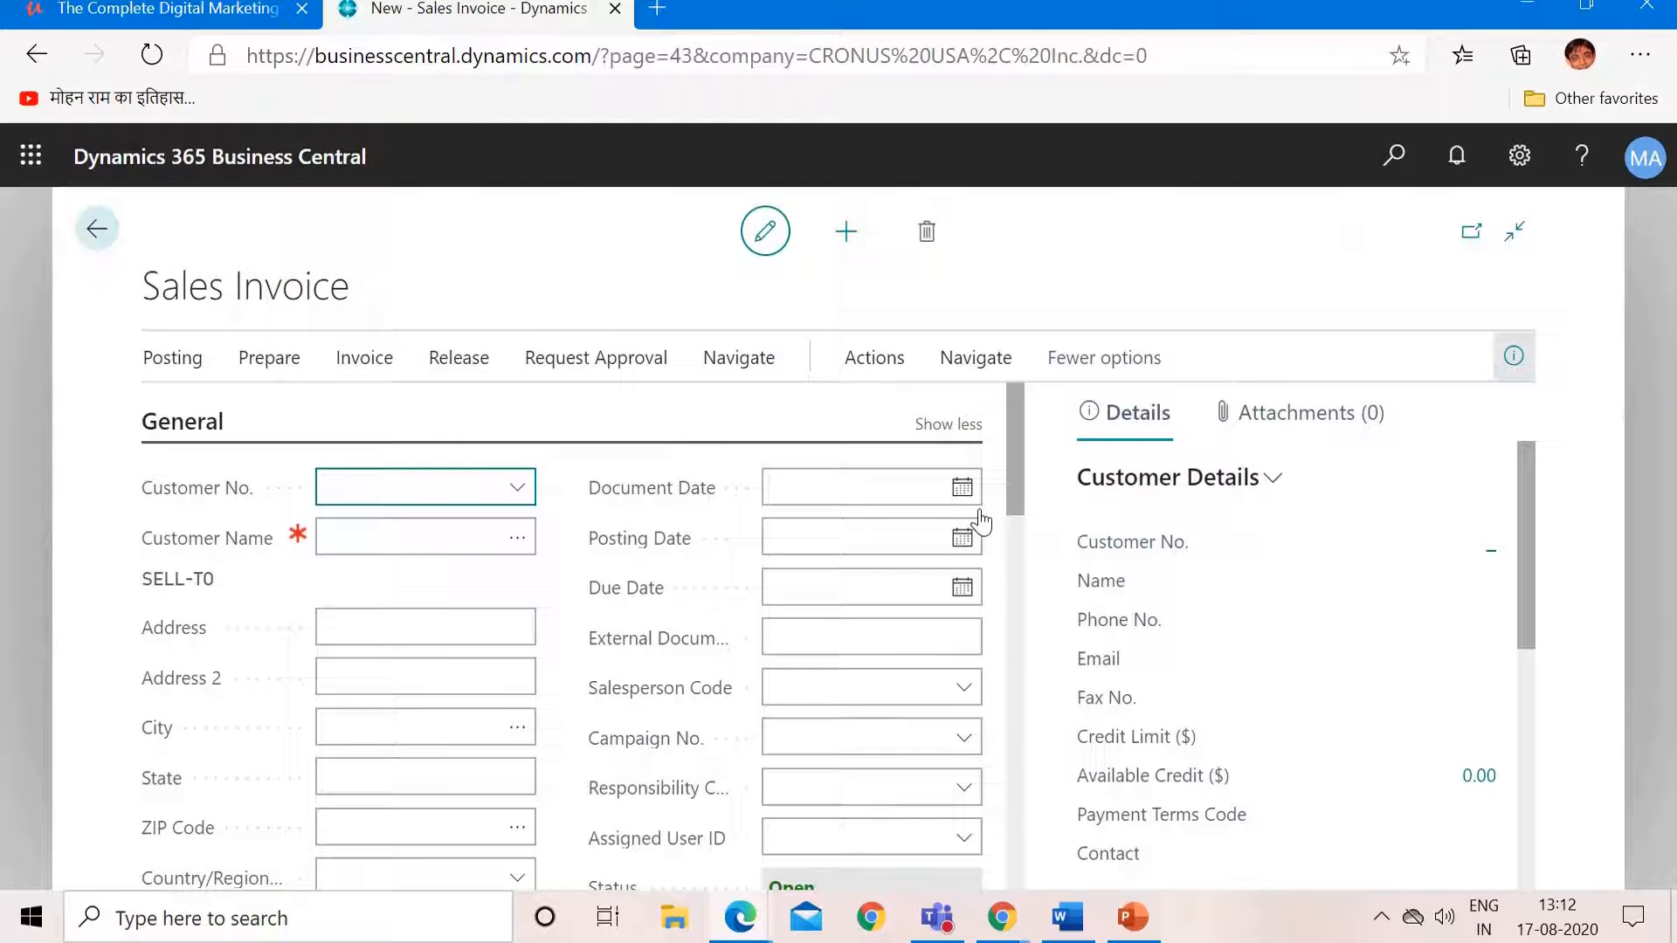
pyautogui.click(417, 502)
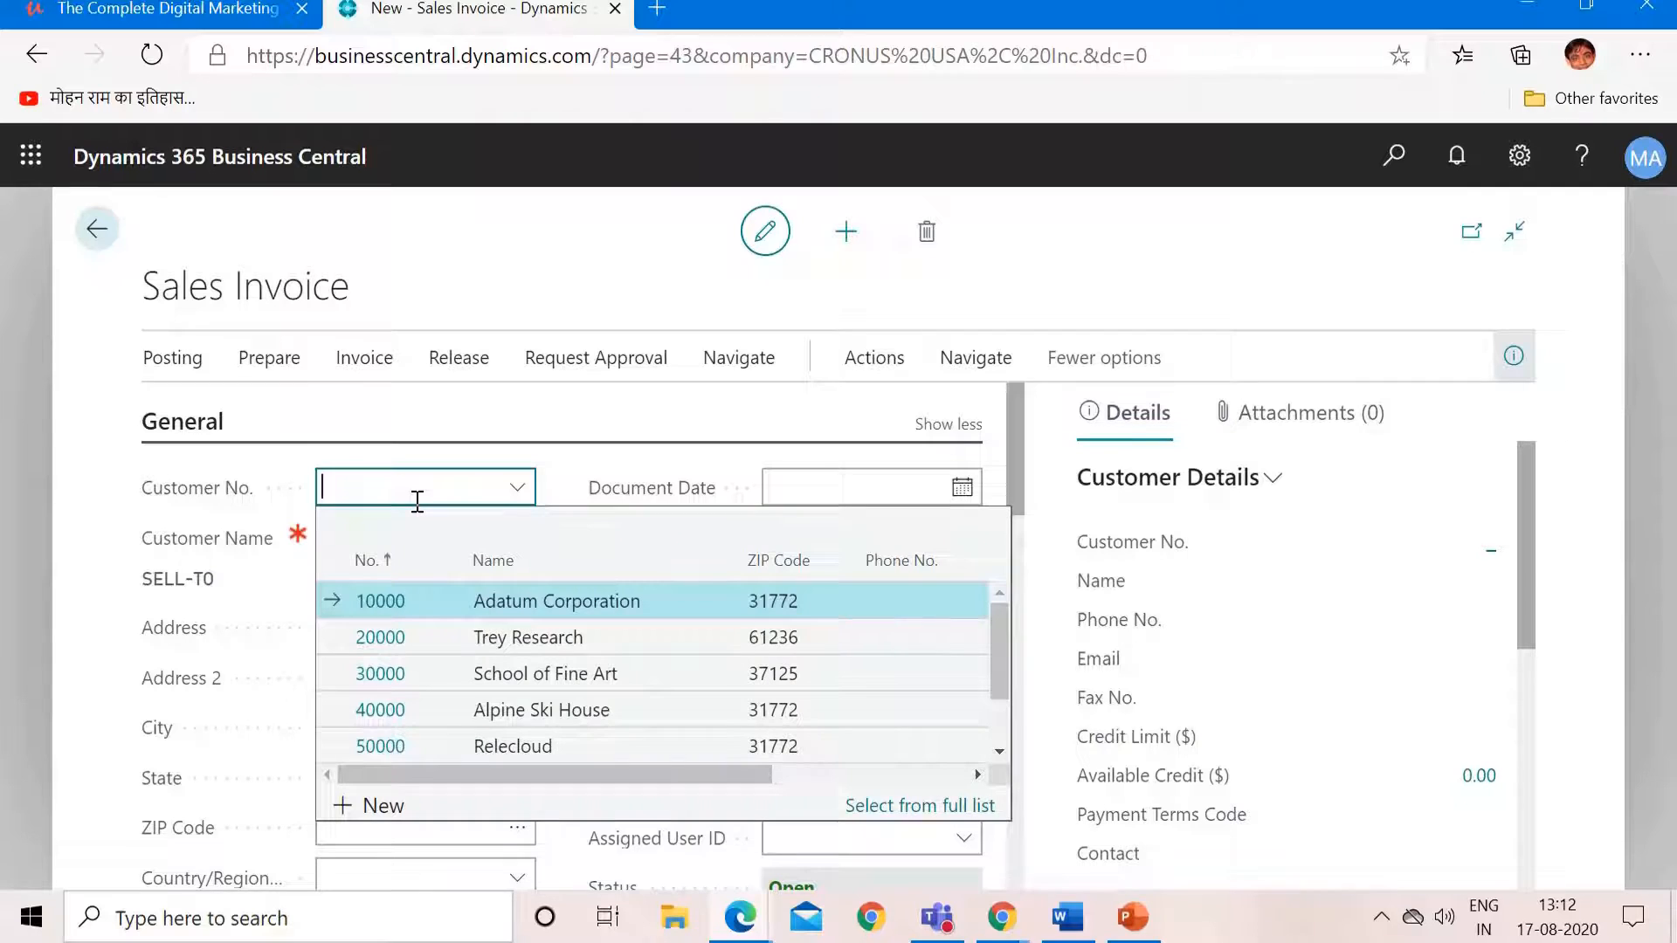
pyautogui.write('c00')
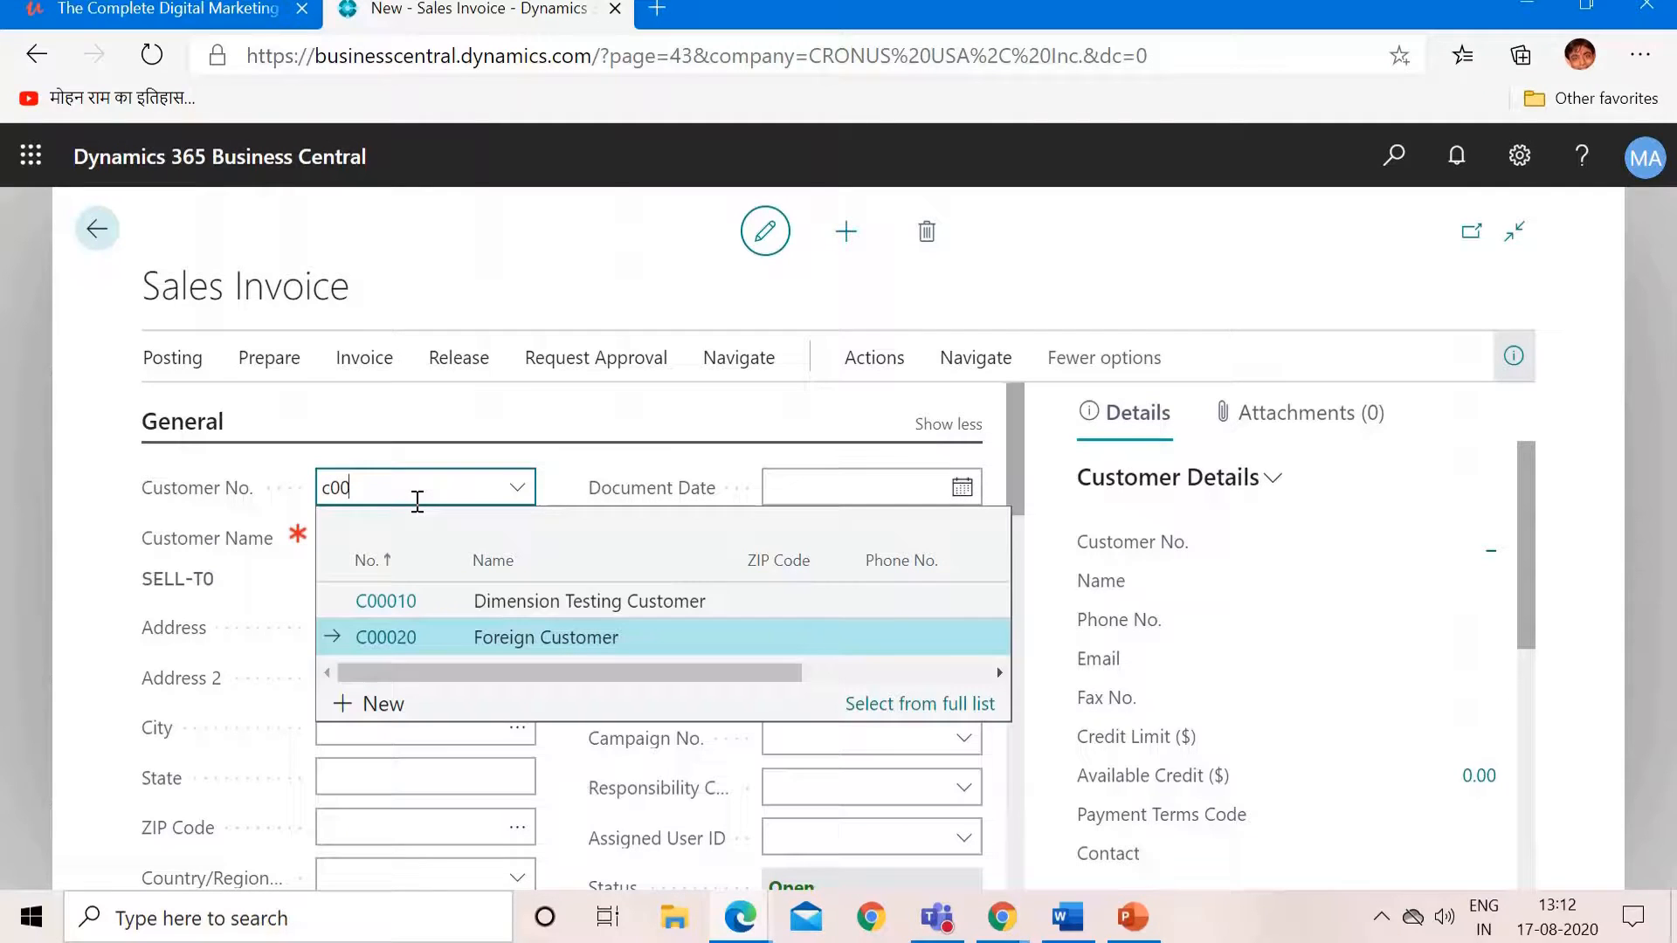
pyautogui.press('Down')
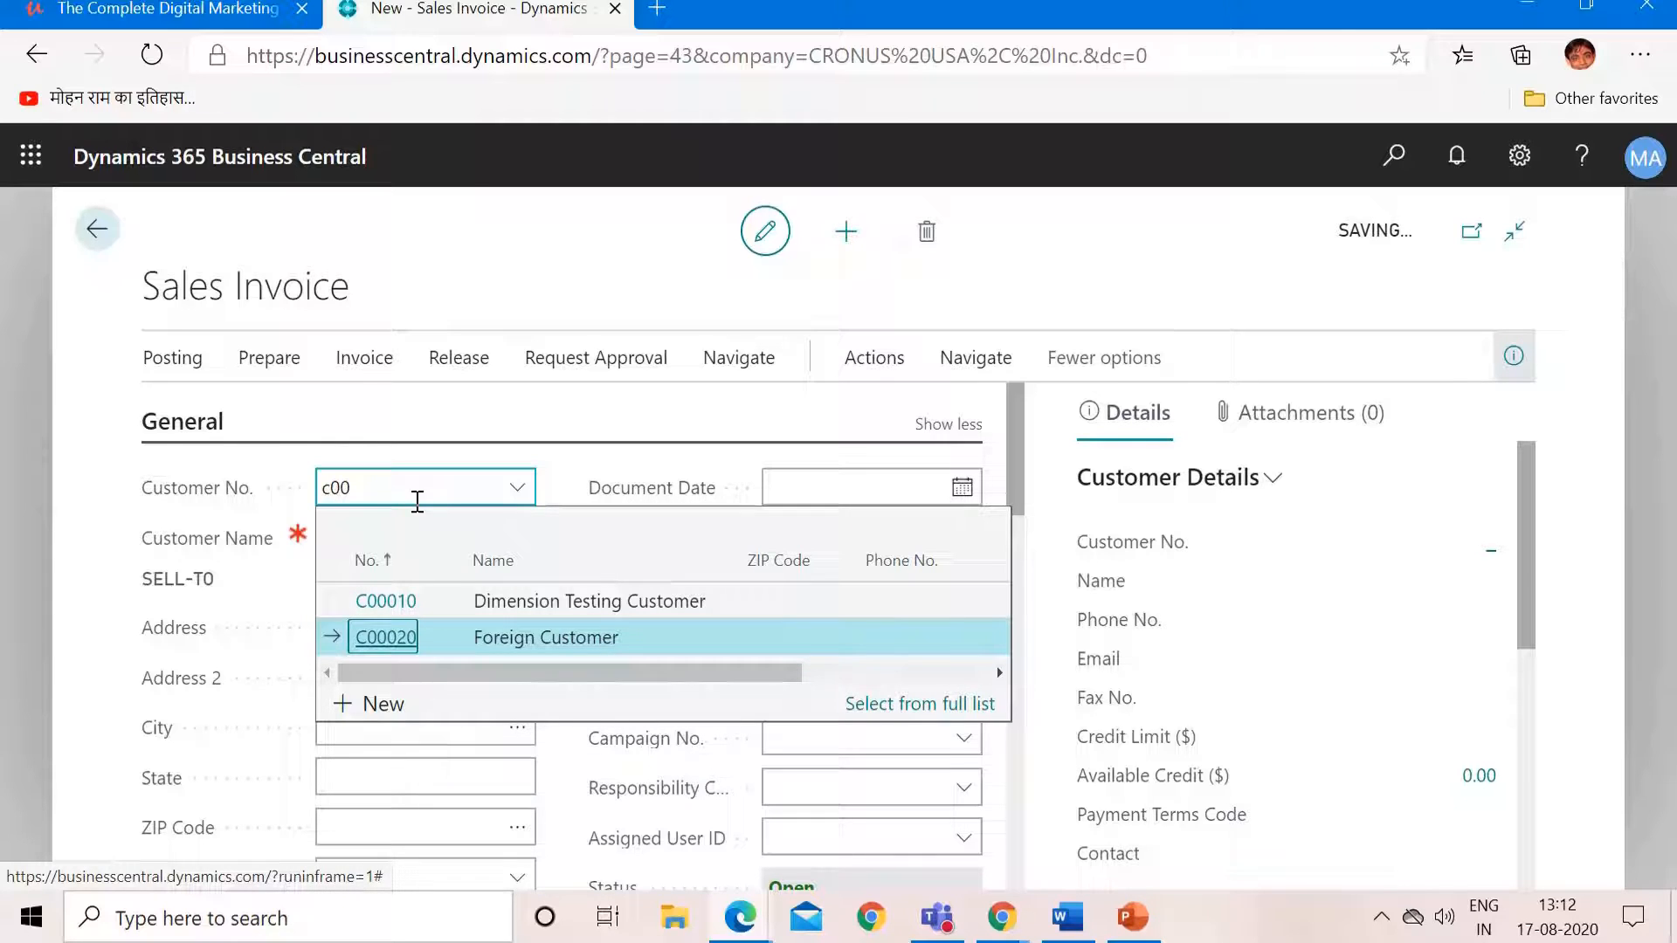
pyautogui.press('Return')
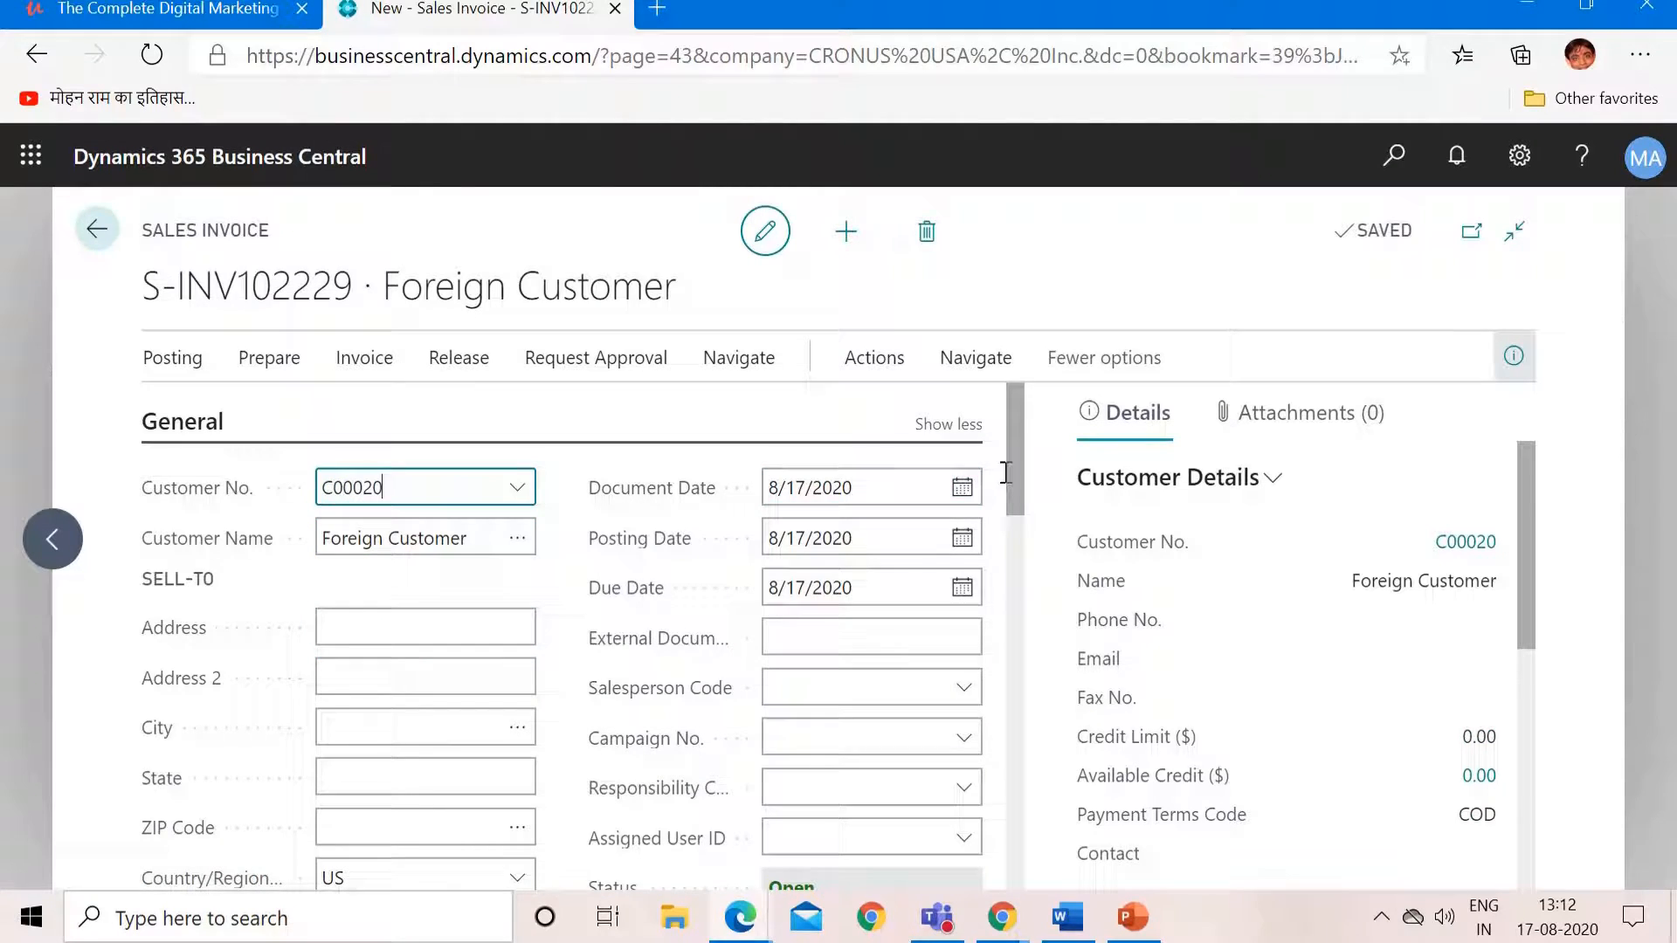
# Step: Open the exchange rate details of the invoice's INR currency code
pyautogui.moveTo(1024, 469); pyautogui.dragTo(1027, 735)
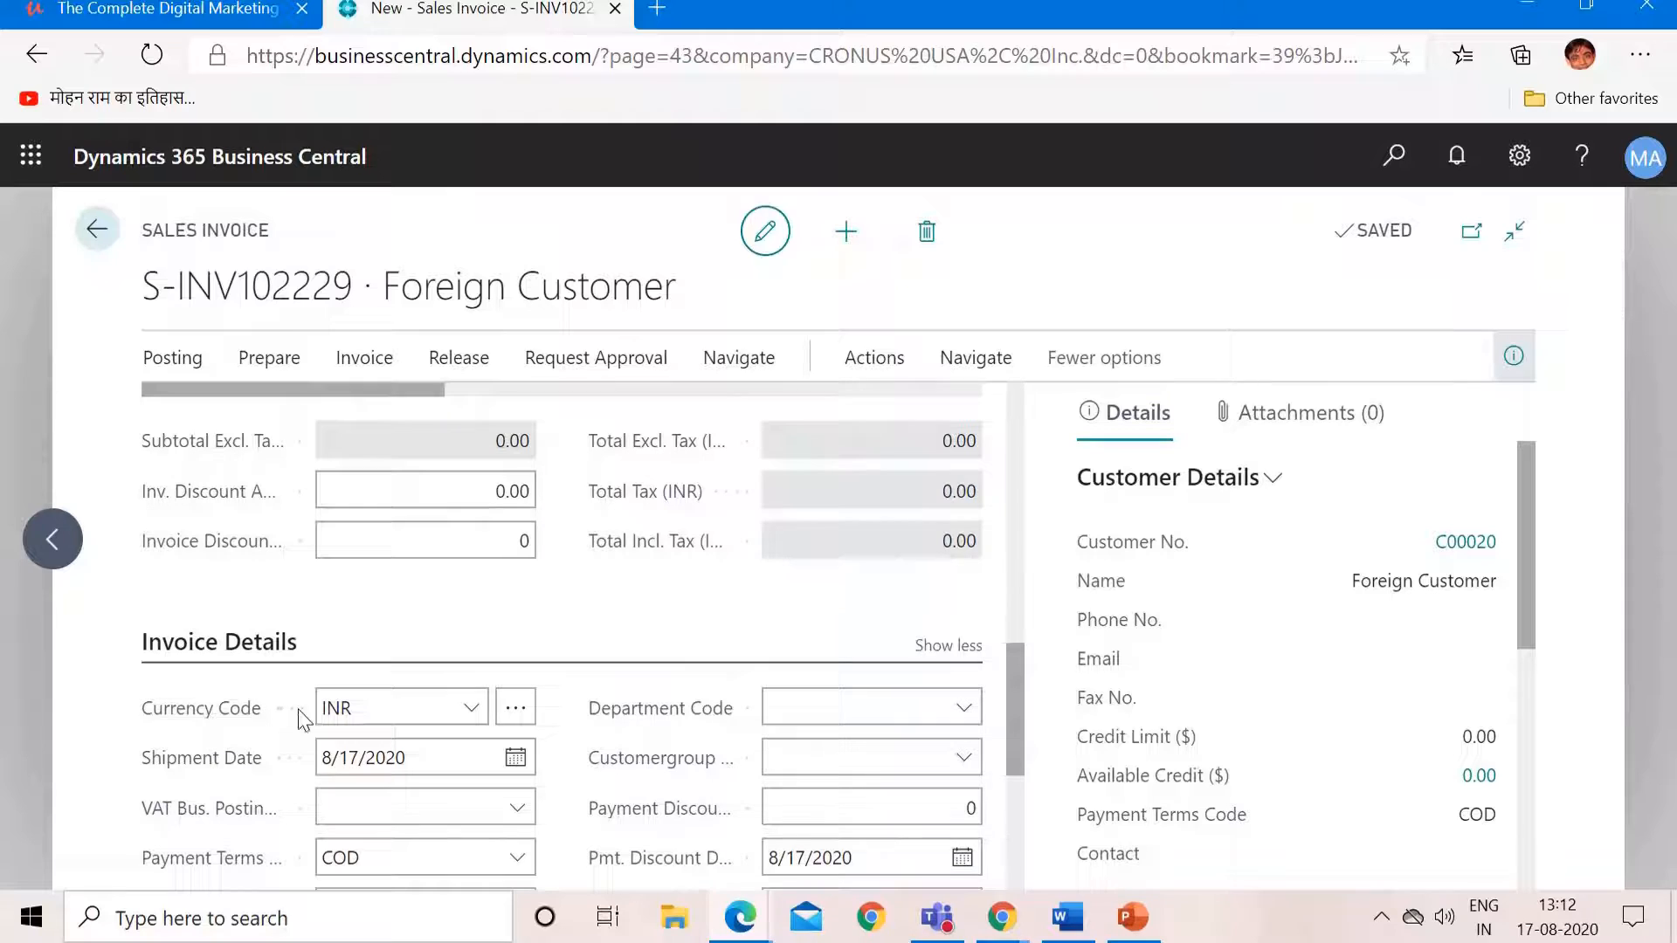
pyautogui.click(378, 707)
pyautogui.click(516, 709)
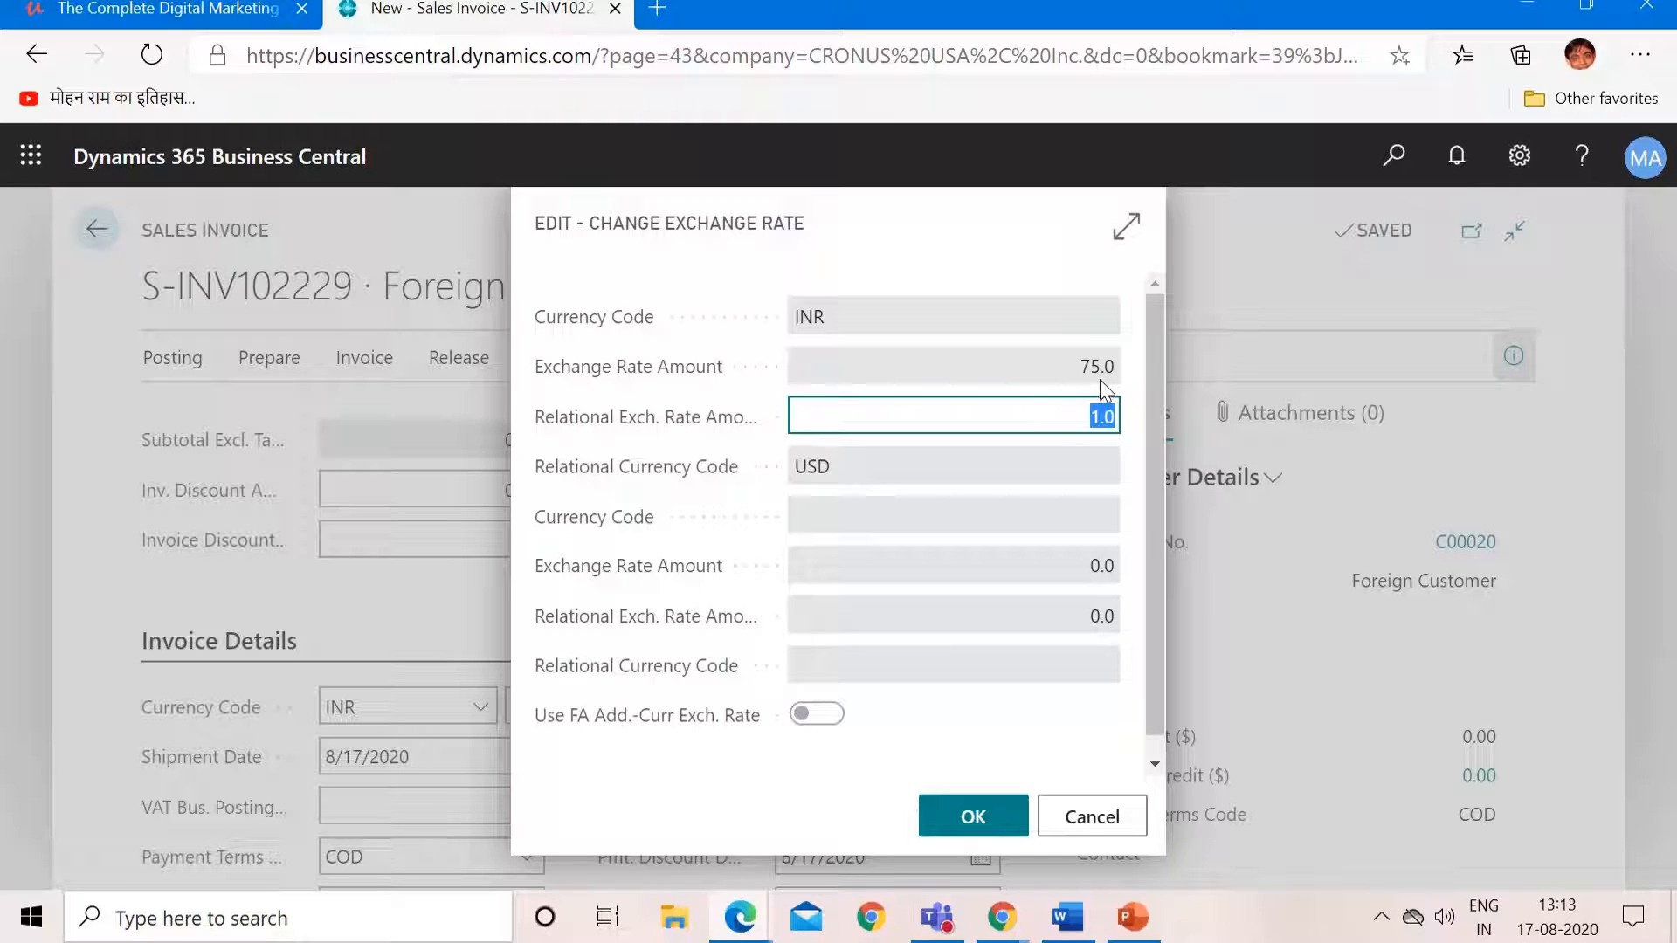
# Step: Switch to the INR exchange rates window, maximize it and examine the Fix Exchange Rate Amount setting for the 8/17/2020 rate
pyautogui.click(760, 931)
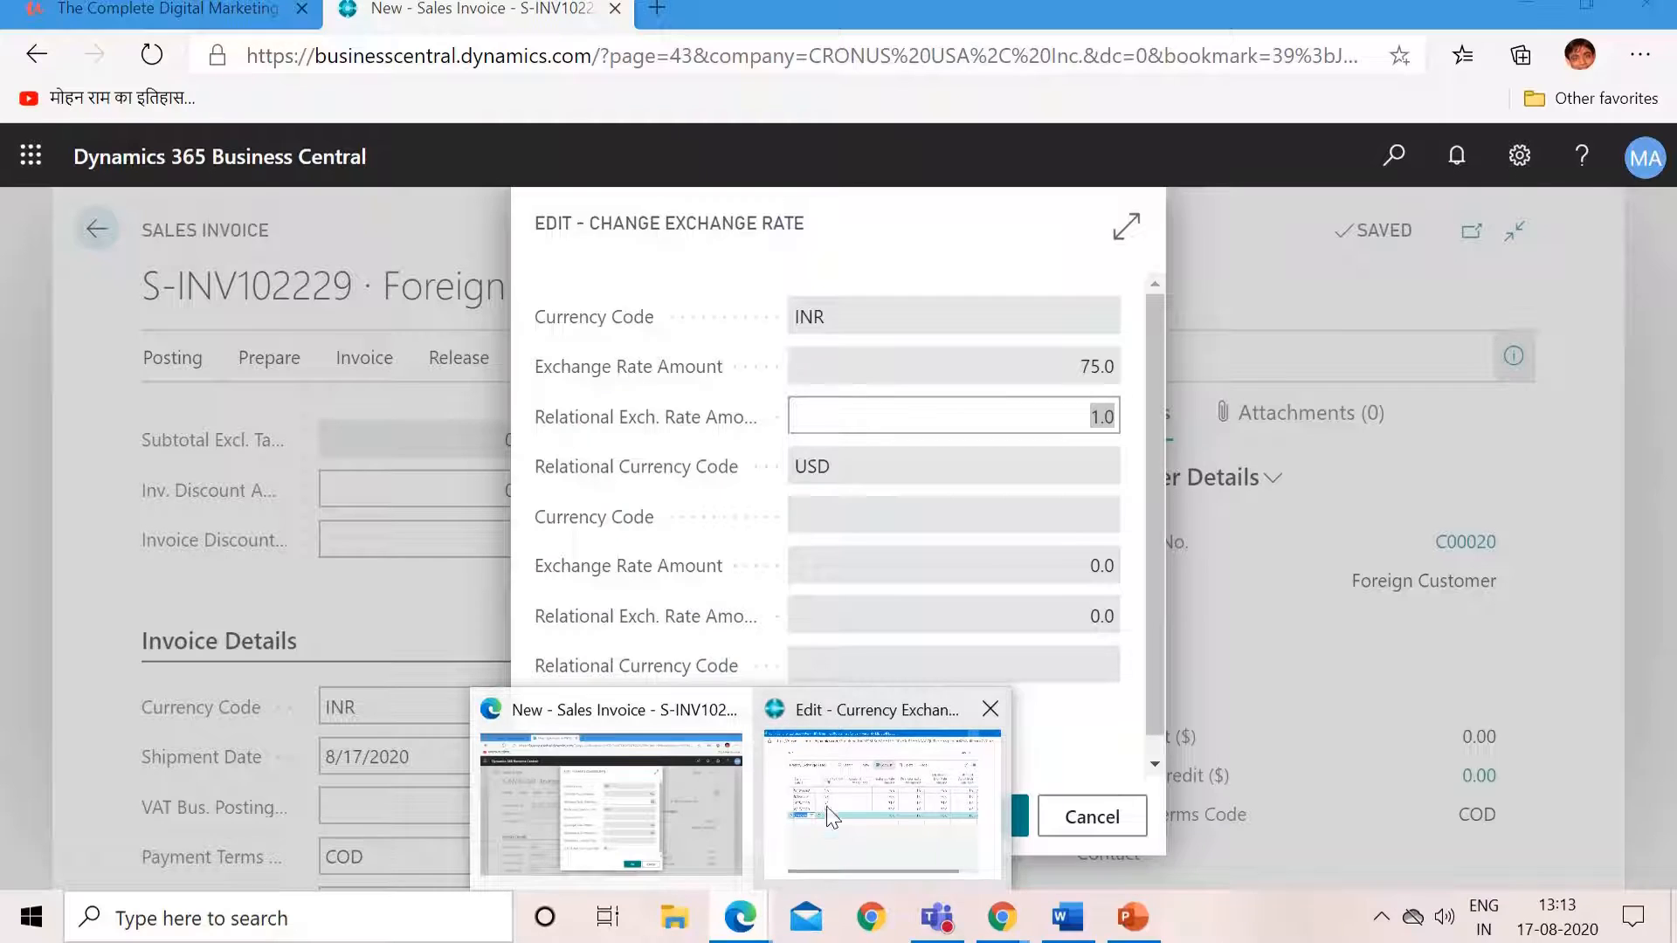
pyautogui.click(861, 786)
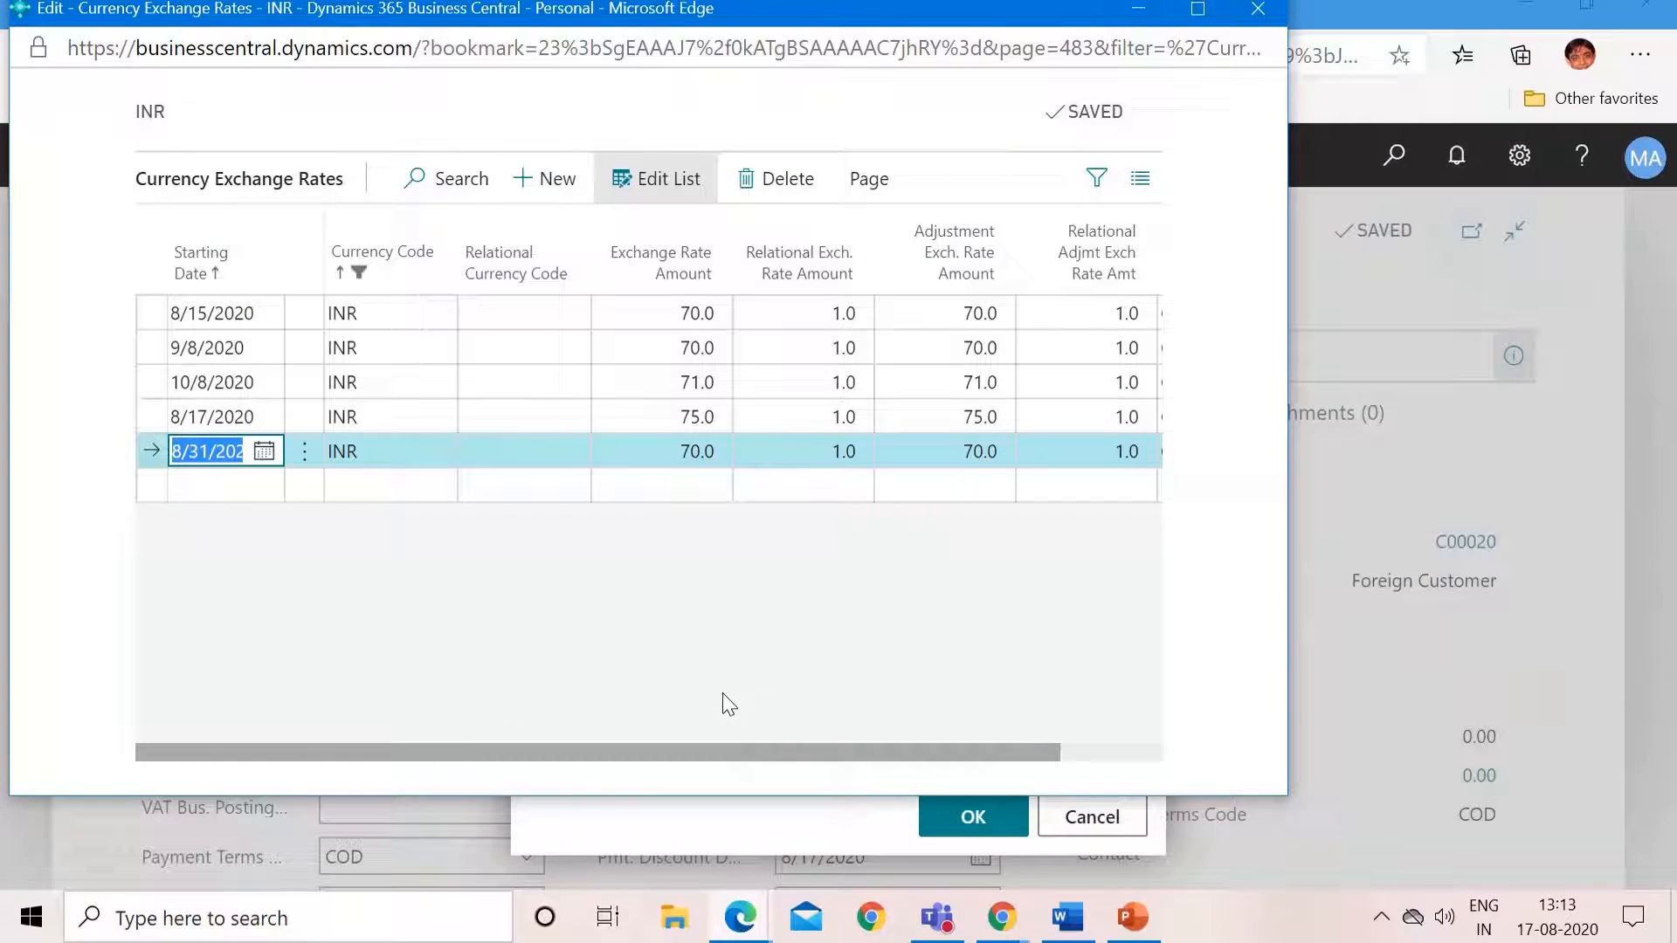
pyautogui.moveTo(770, 747); pyautogui.dragTo(981, 741)
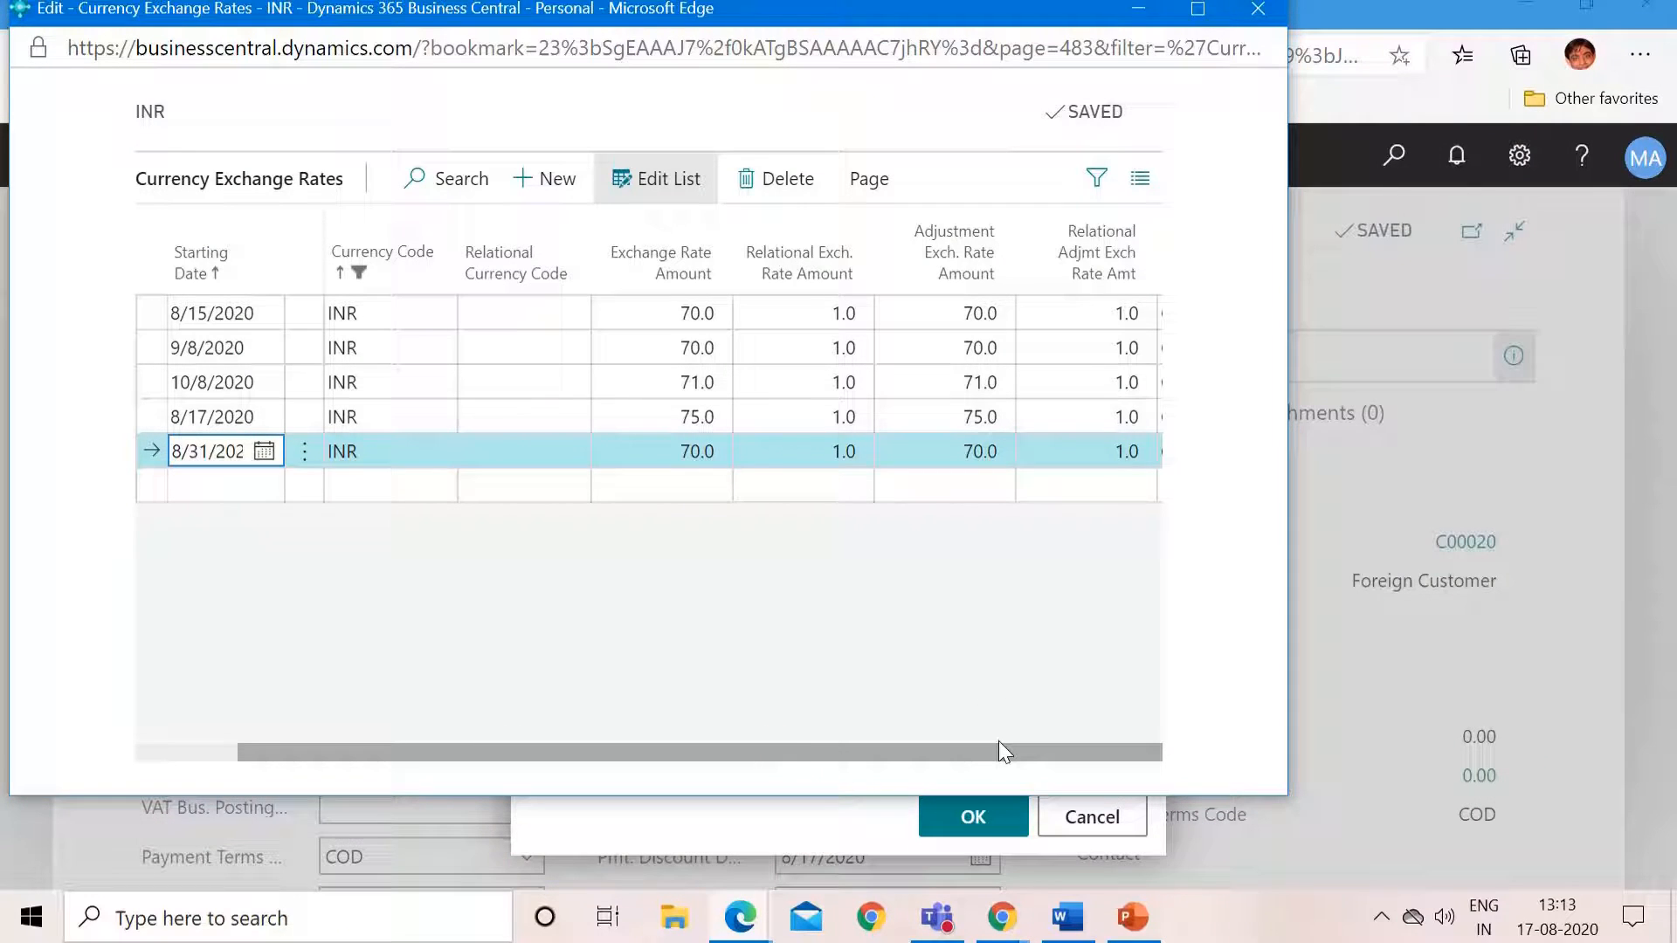
pyautogui.click(1202, 744)
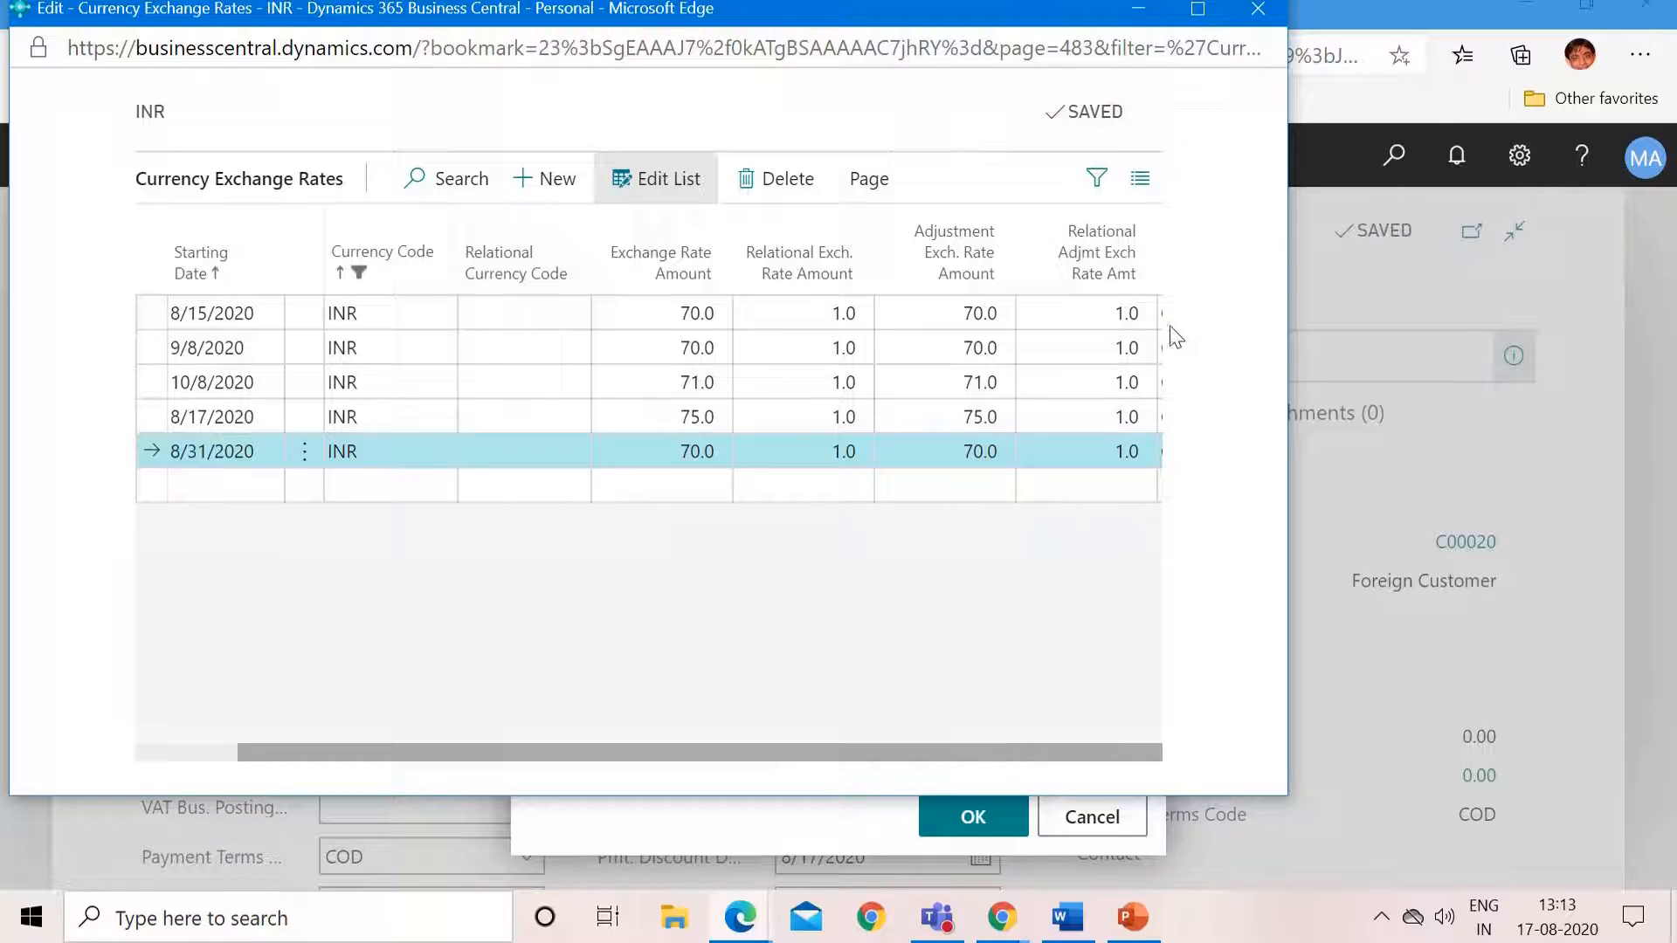
pyautogui.click(1198, 11)
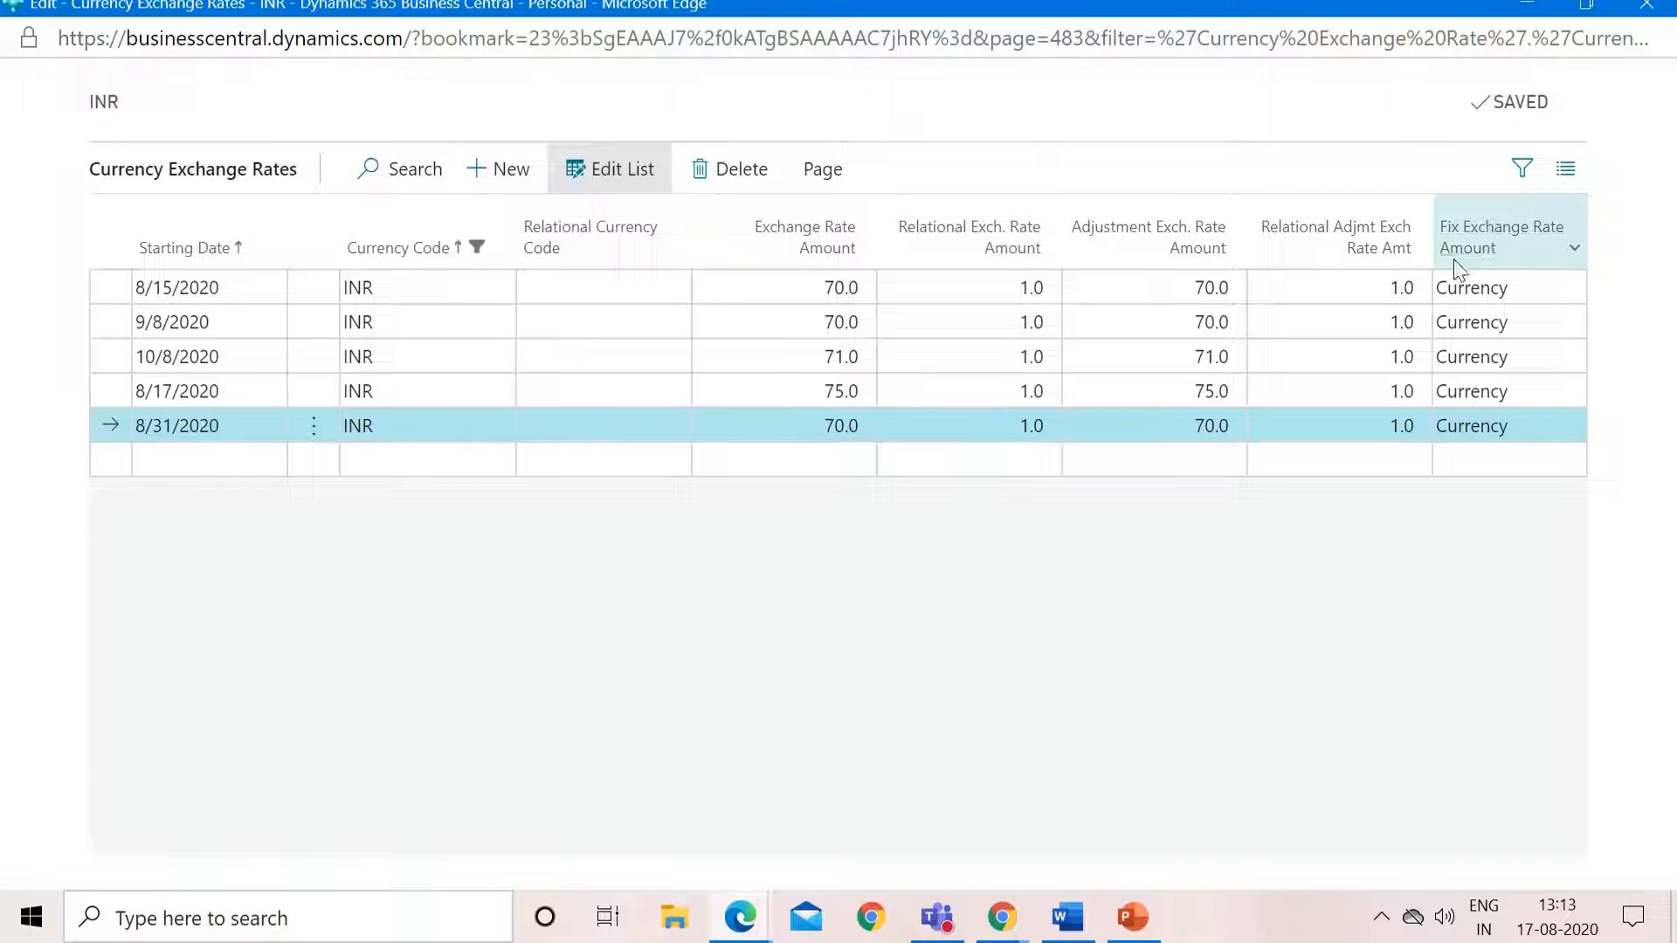
pyautogui.moveTo(1501, 244)
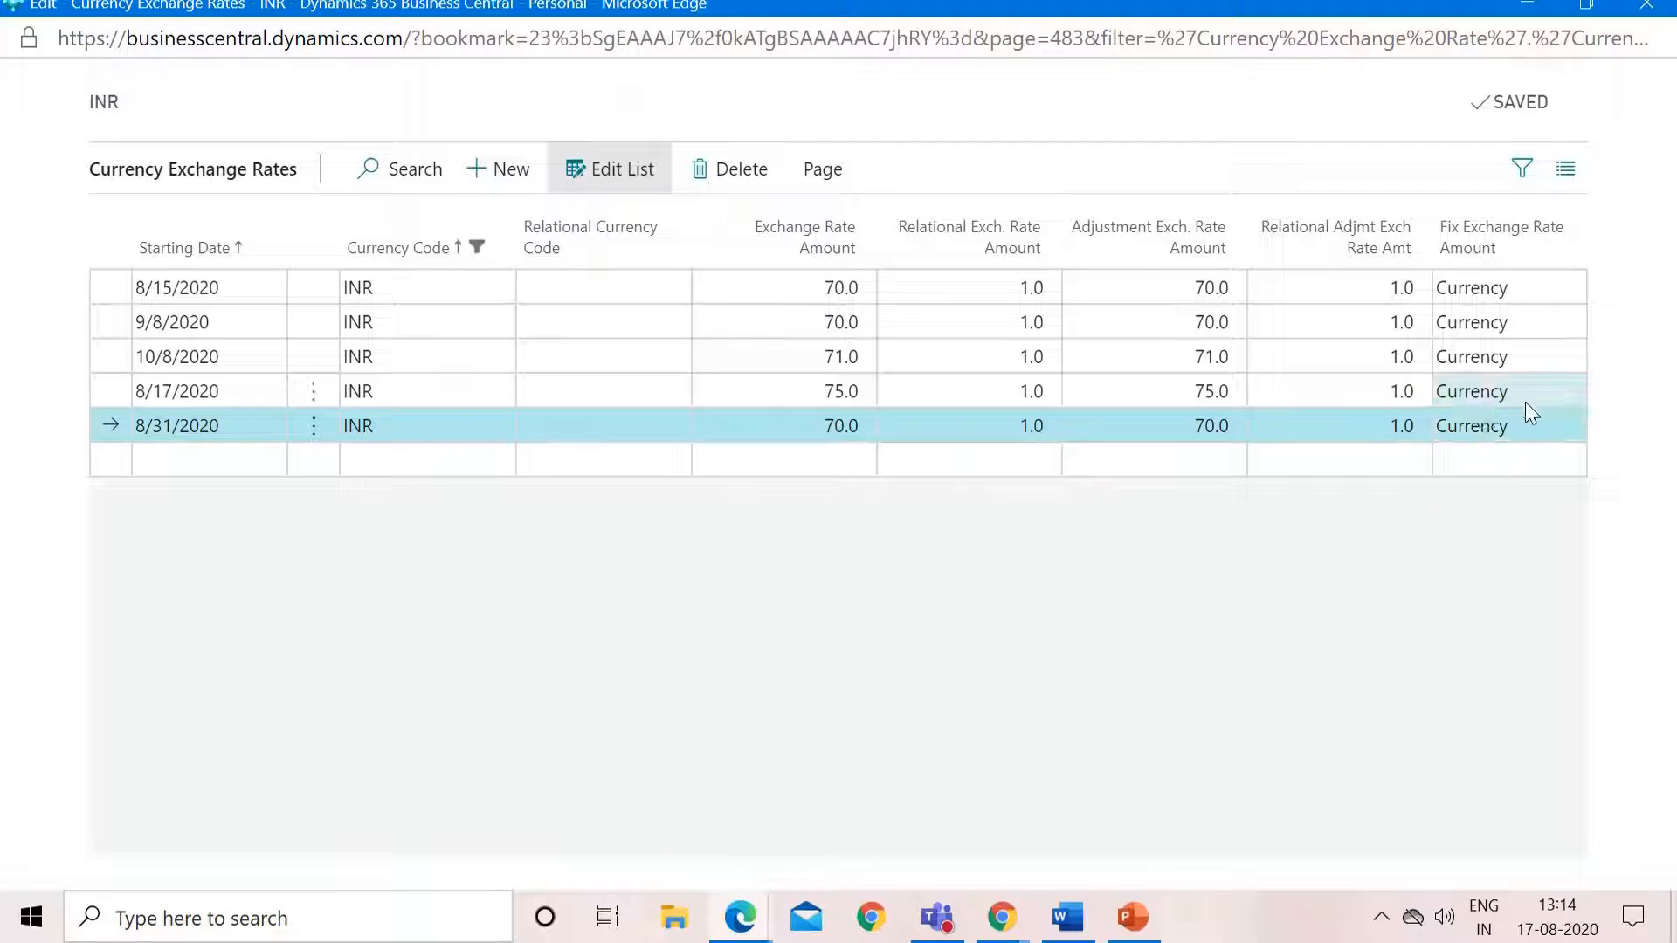
pyautogui.click(1525, 401)
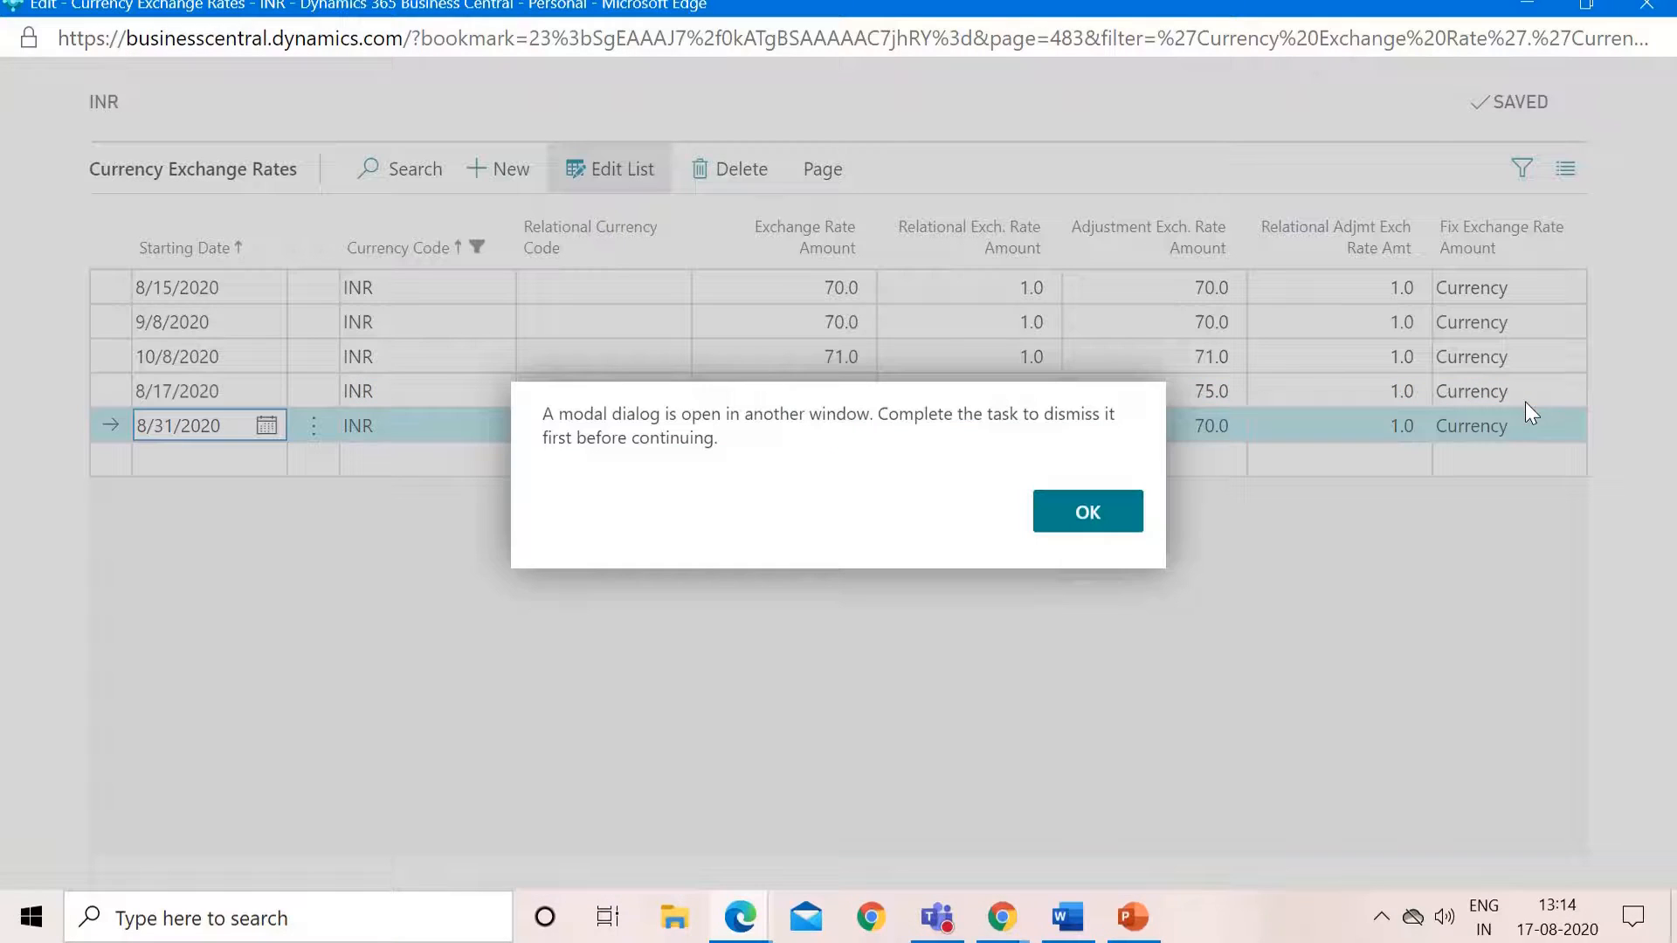
pyautogui.click(1111, 515)
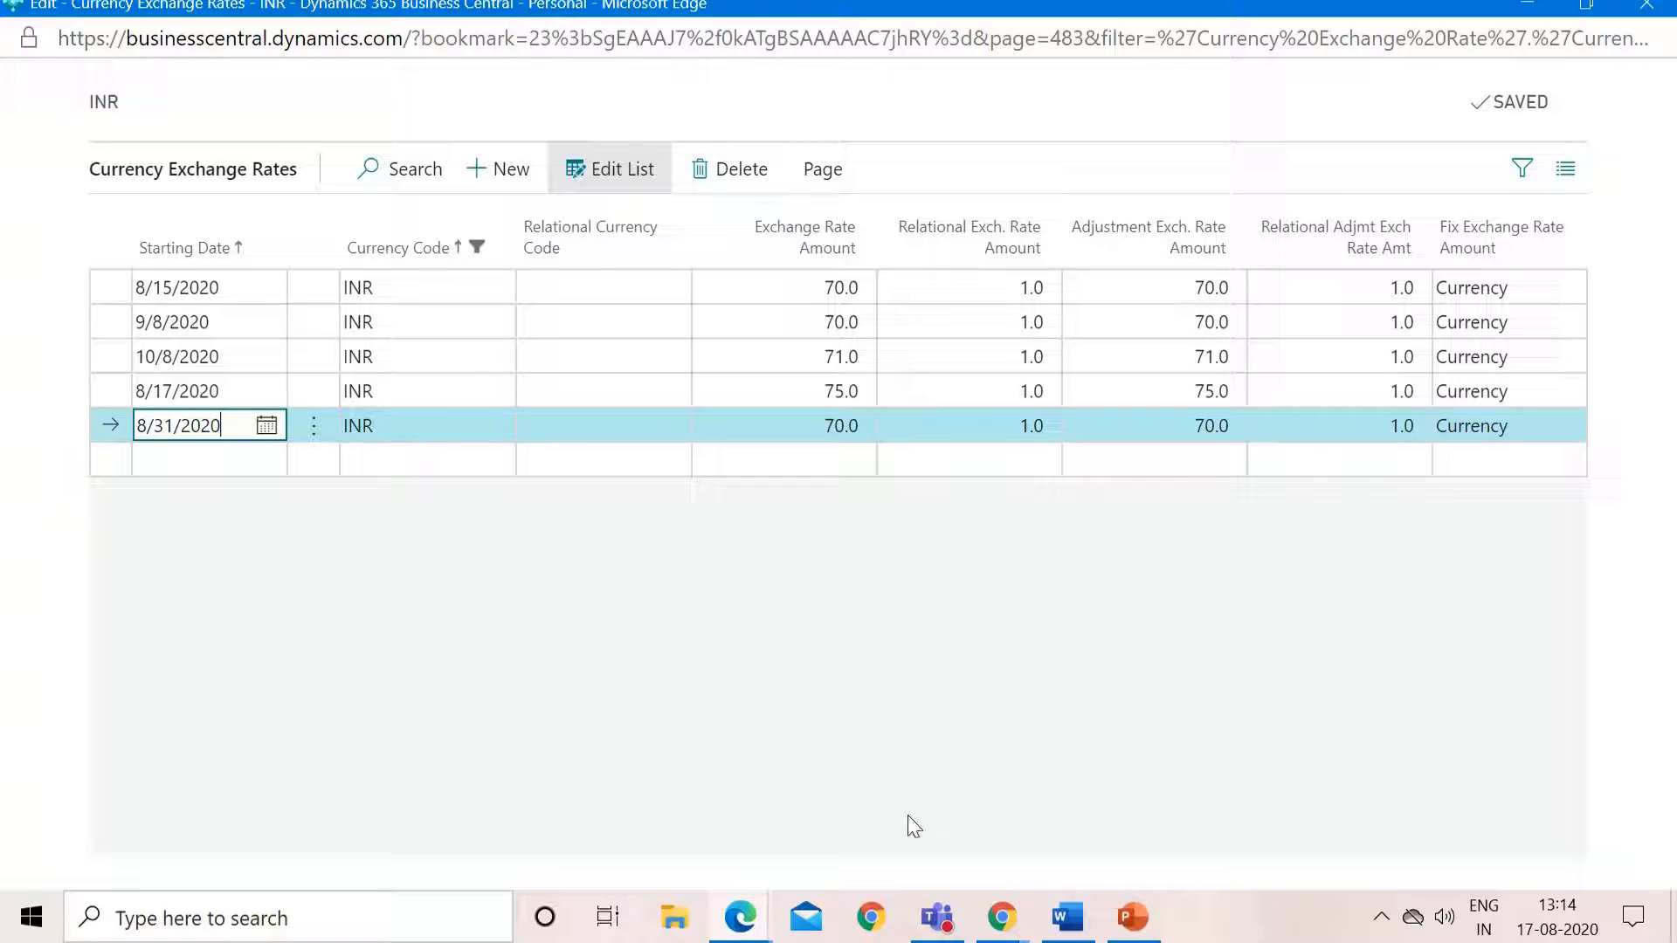
# Step: Return to the sales invoice window and accept the exchange rate details of its INR currency
pyautogui.moveTo(738, 925)
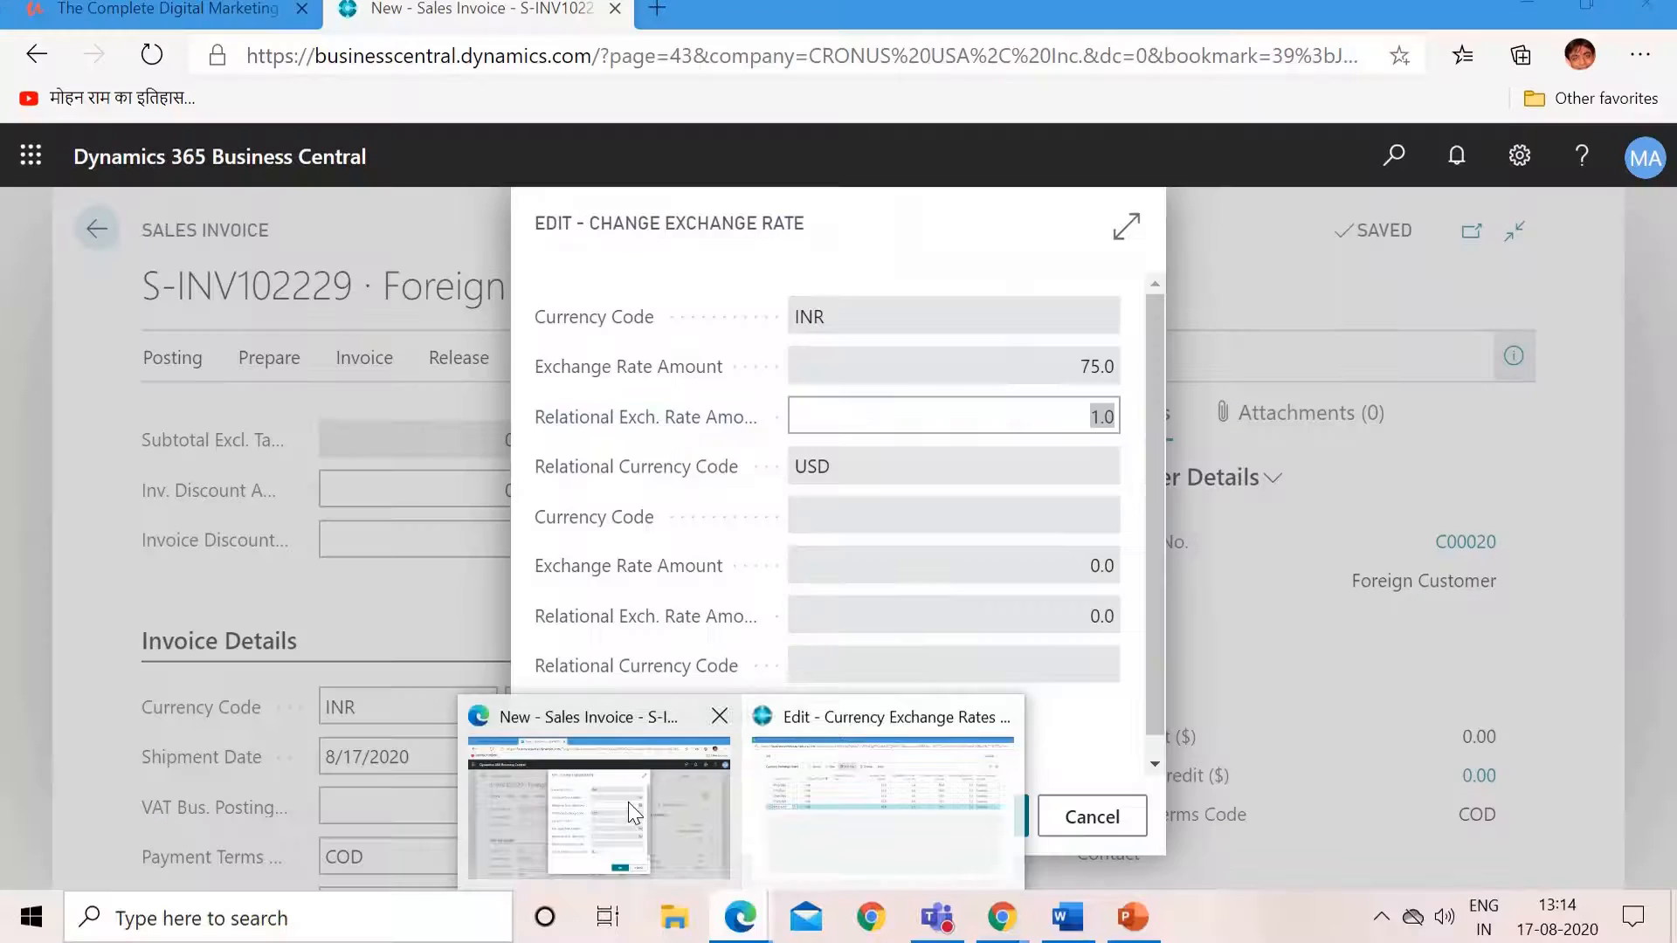
pyautogui.click(627, 802)
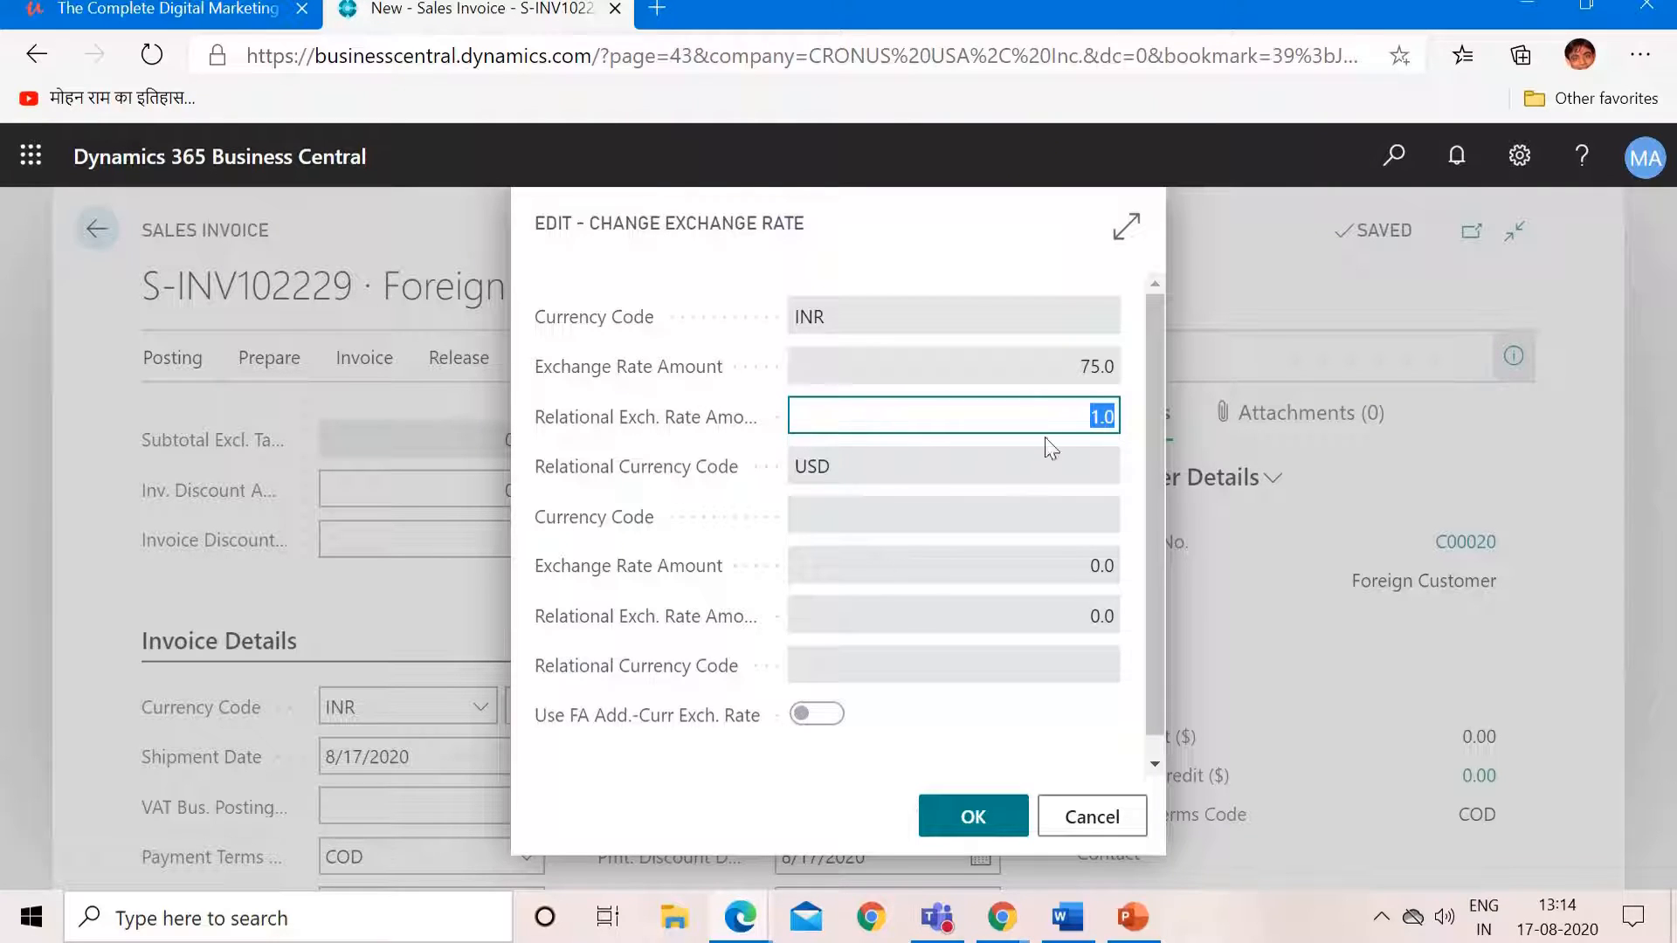
pyautogui.click(976, 819)
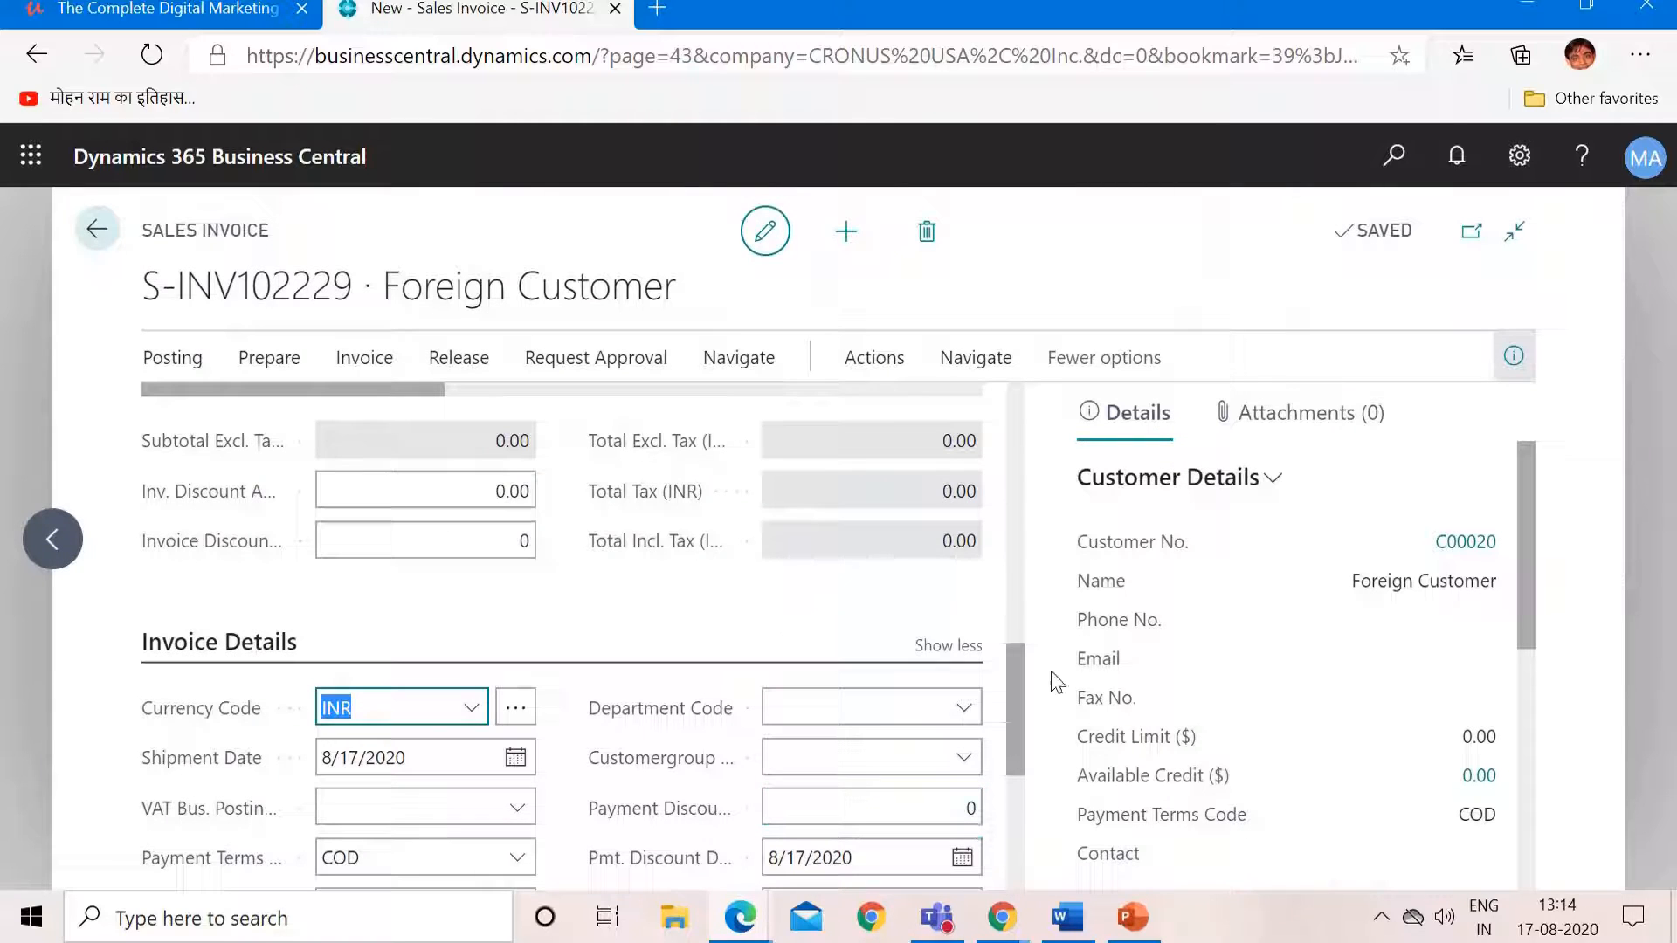
# Step: Add item 1896-S to the first invoice line with a quantity of 1
pyautogui.moveTo(1017, 665); pyautogui.dragTo(1033, 568)
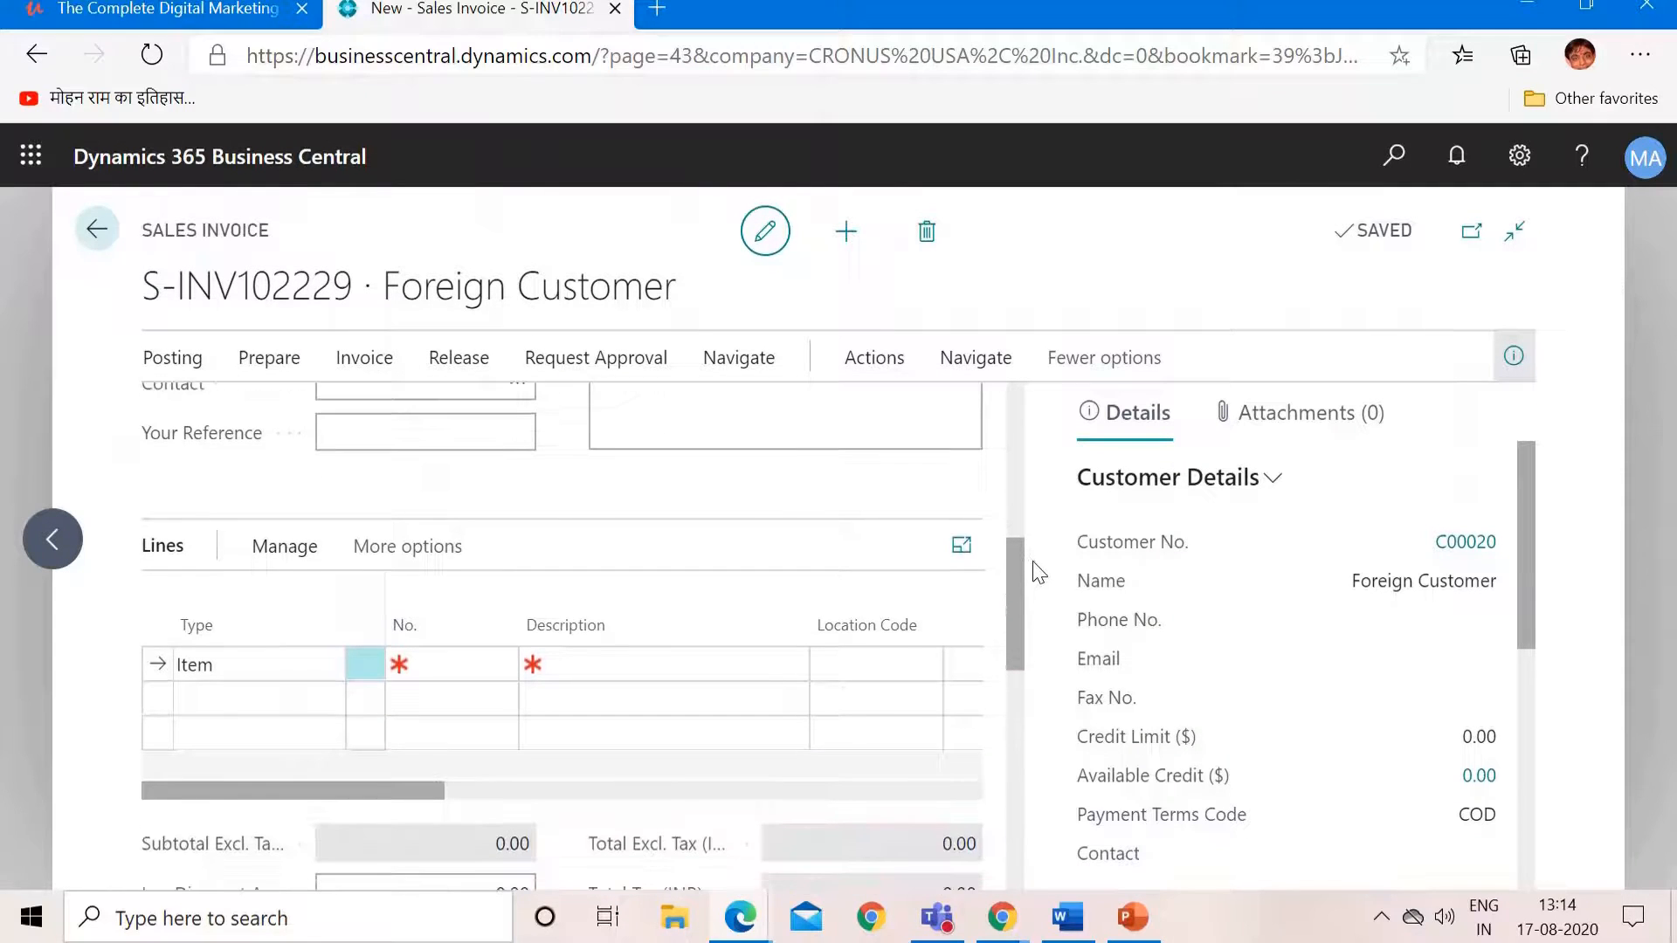
pyautogui.click(479, 666)
pyautogui.write('18')
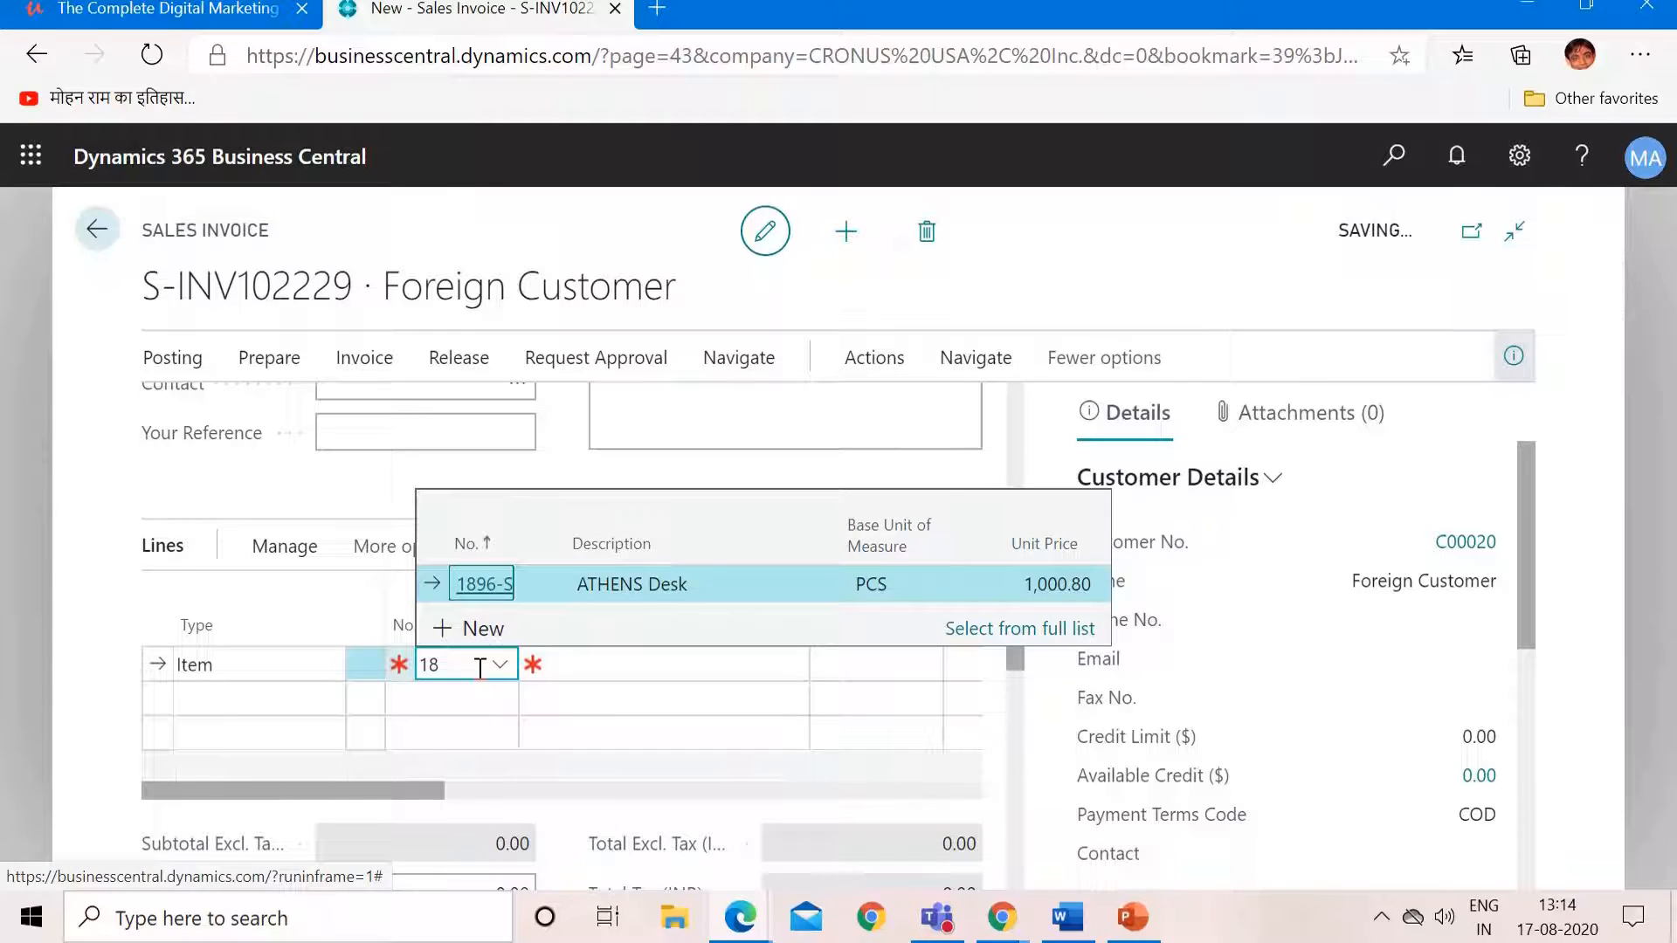
pyautogui.press('Tab')
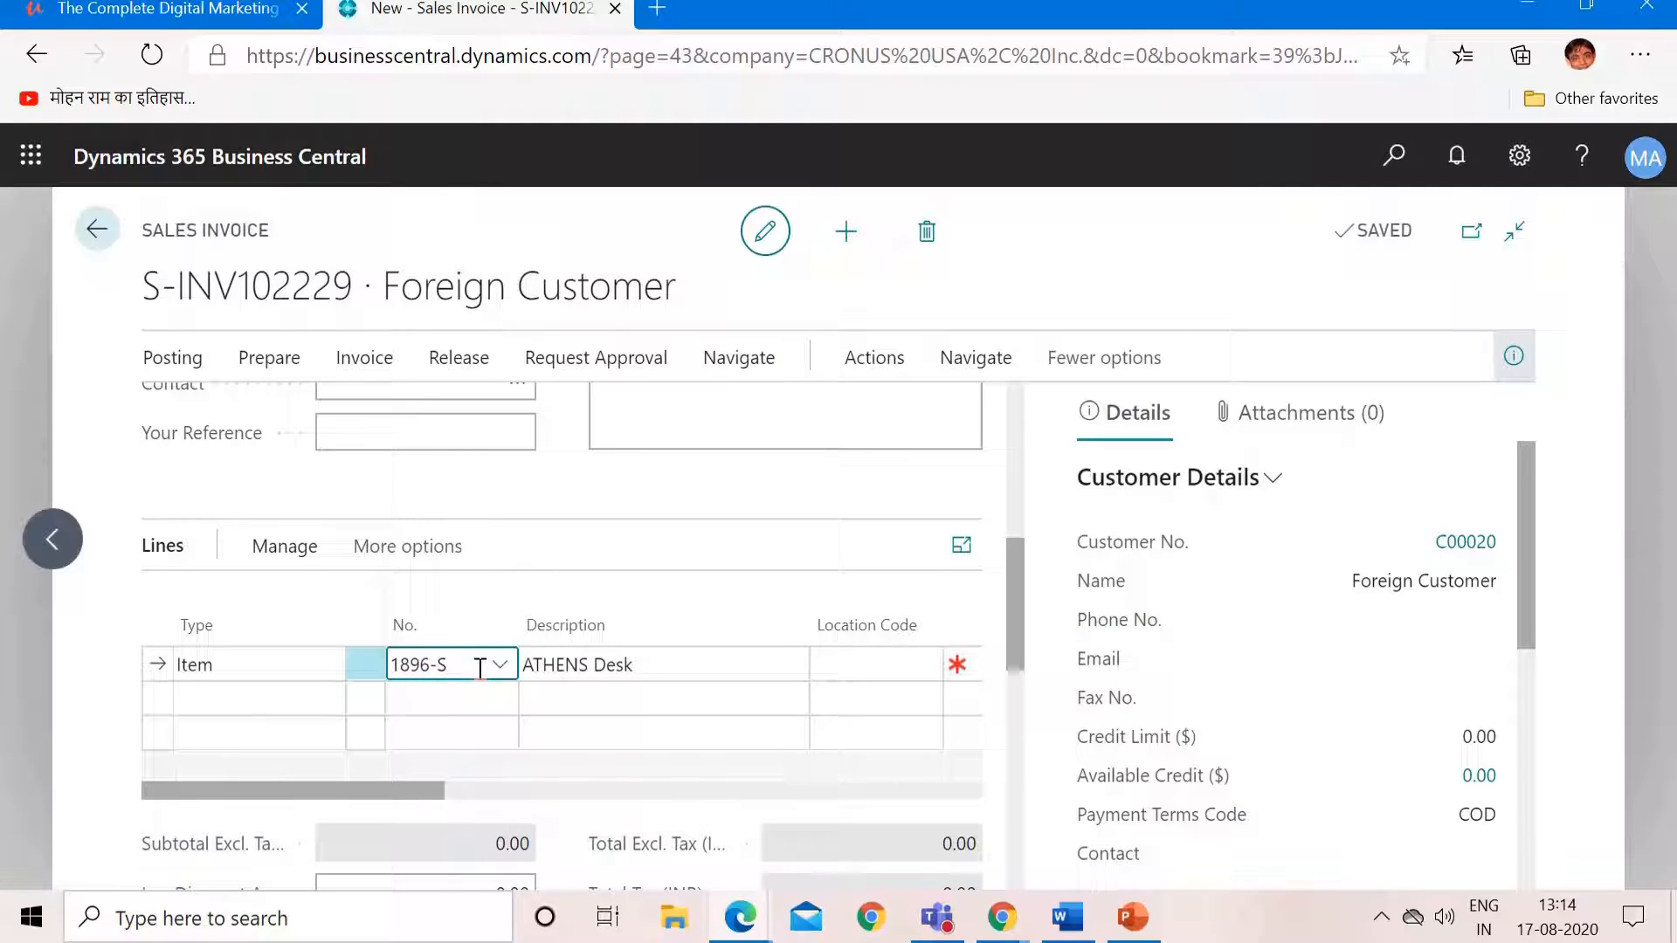
pyautogui.press('Tab')
pyautogui.press('Tab')
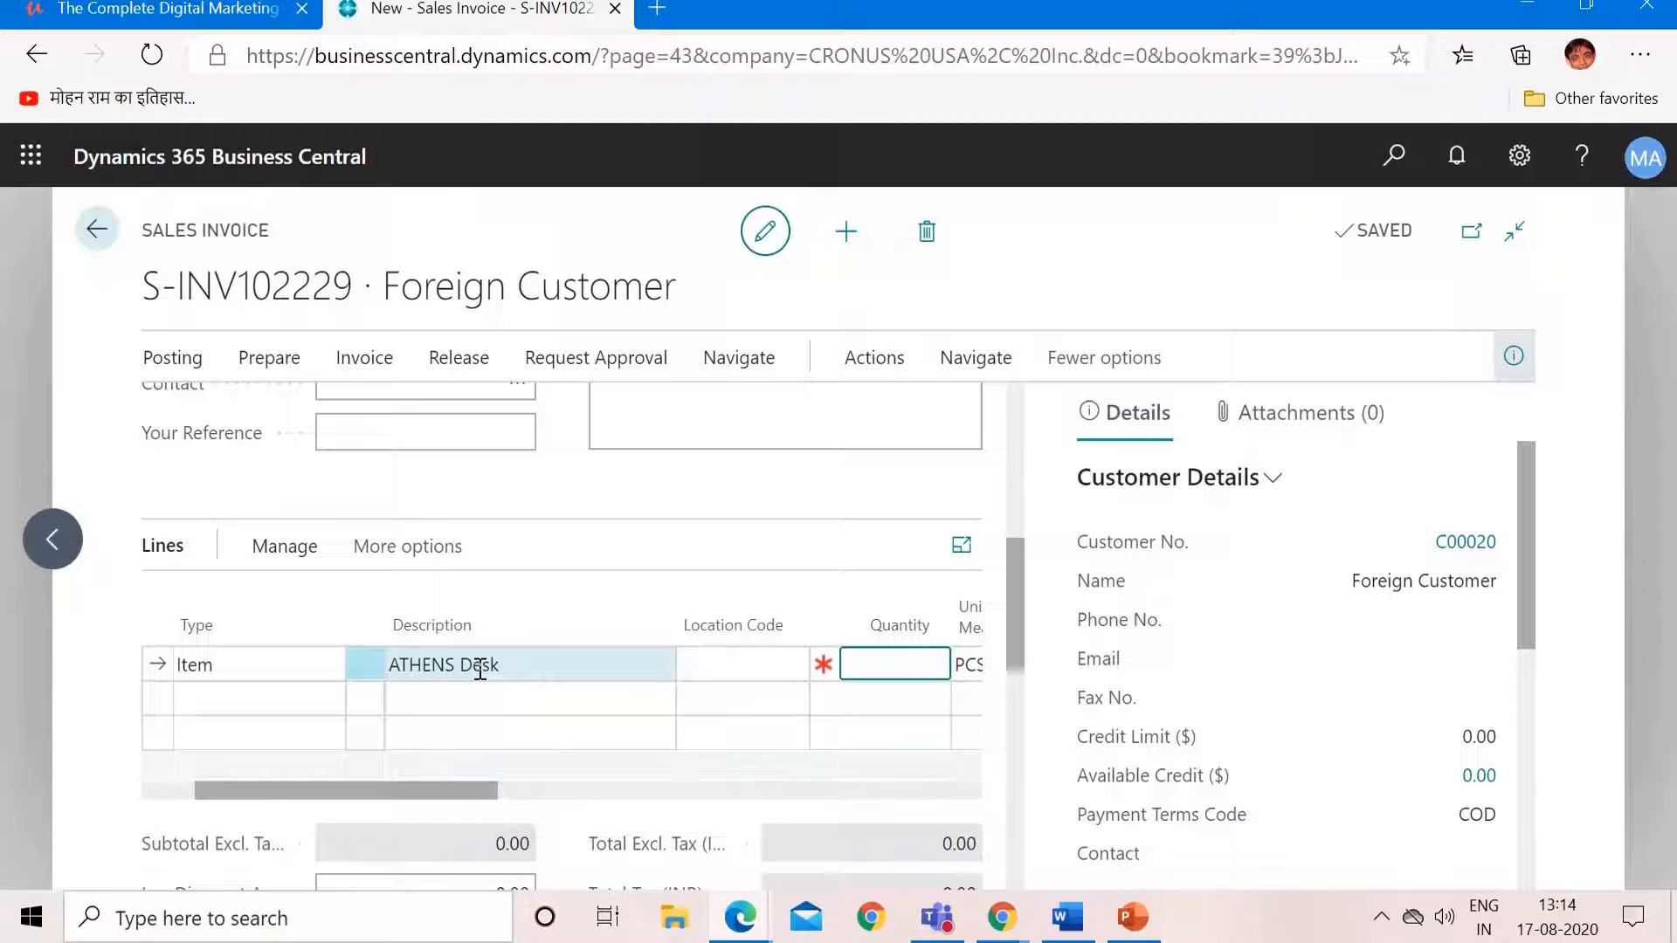
pyautogui.write('1')
pyautogui.press('Tab')
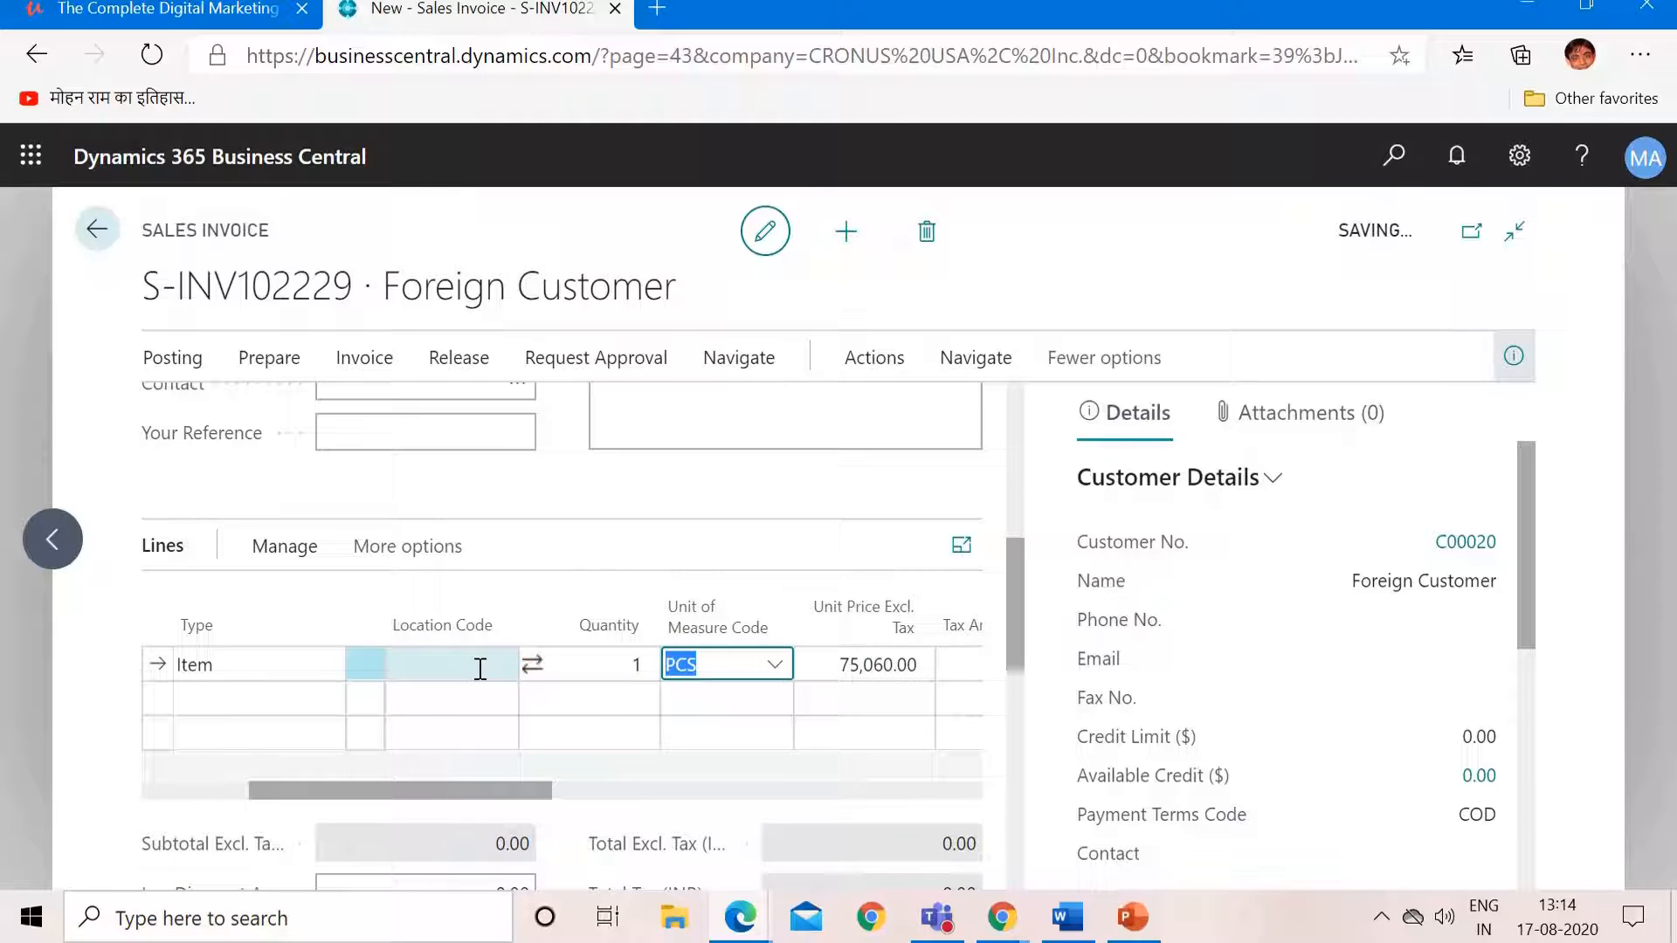
# Step: Set the unit price excluding tax of the item 1896-S line to 750
pyautogui.press('Tab')
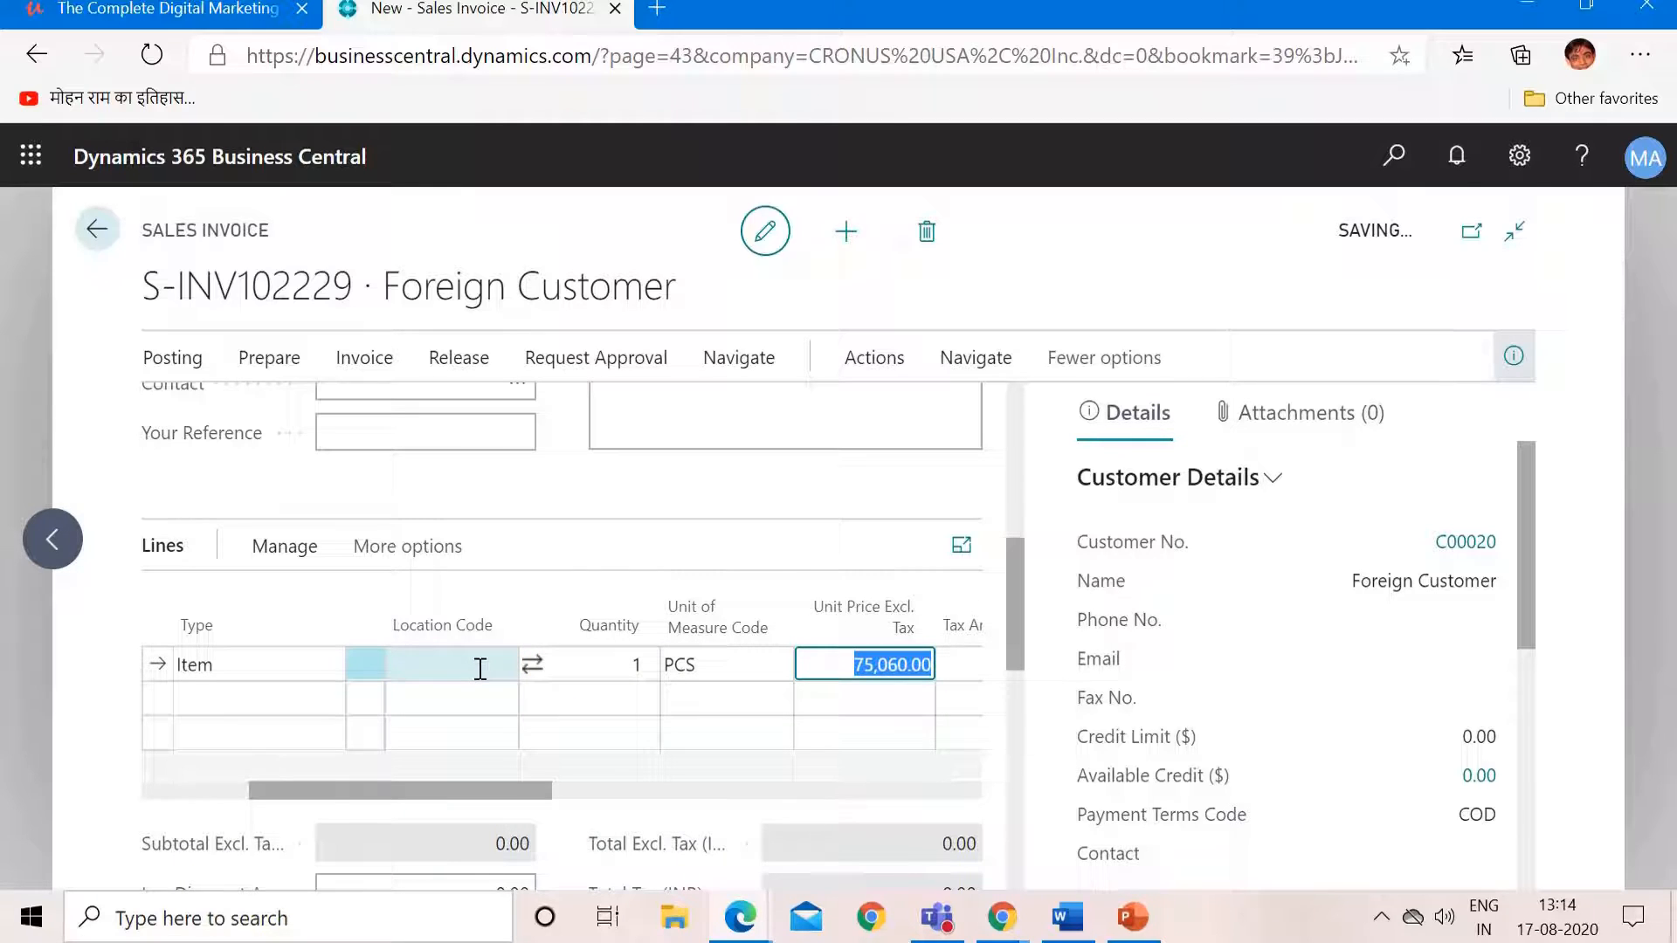
pyautogui.write('7')
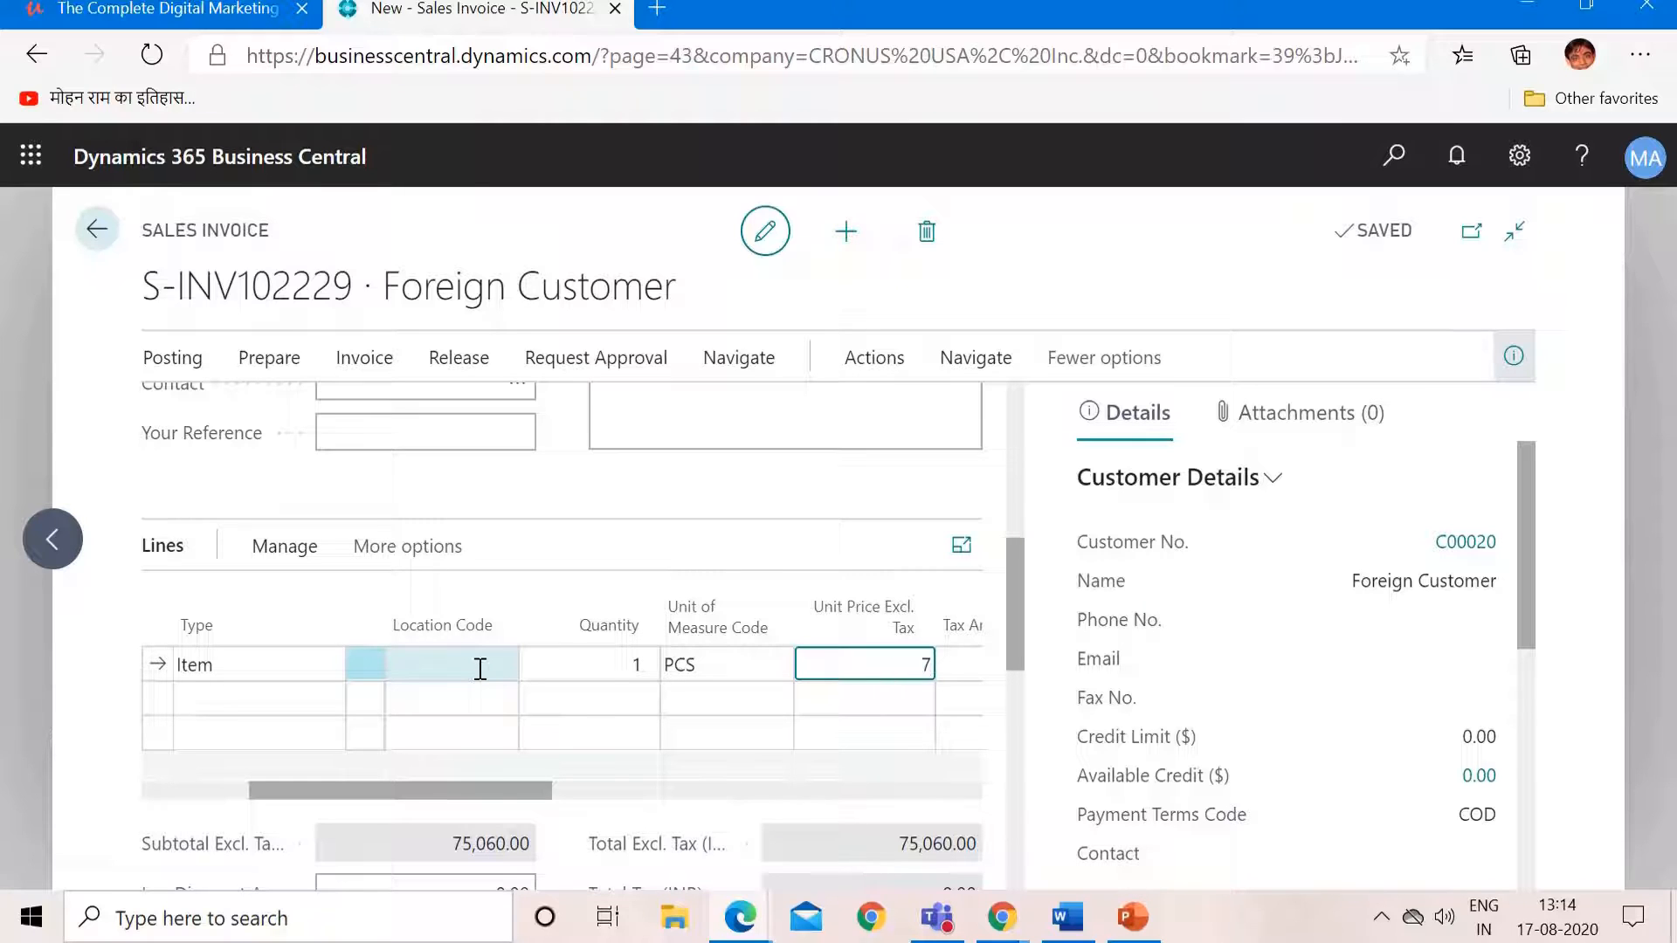
pyautogui.write('50')
pyautogui.press('Tab')
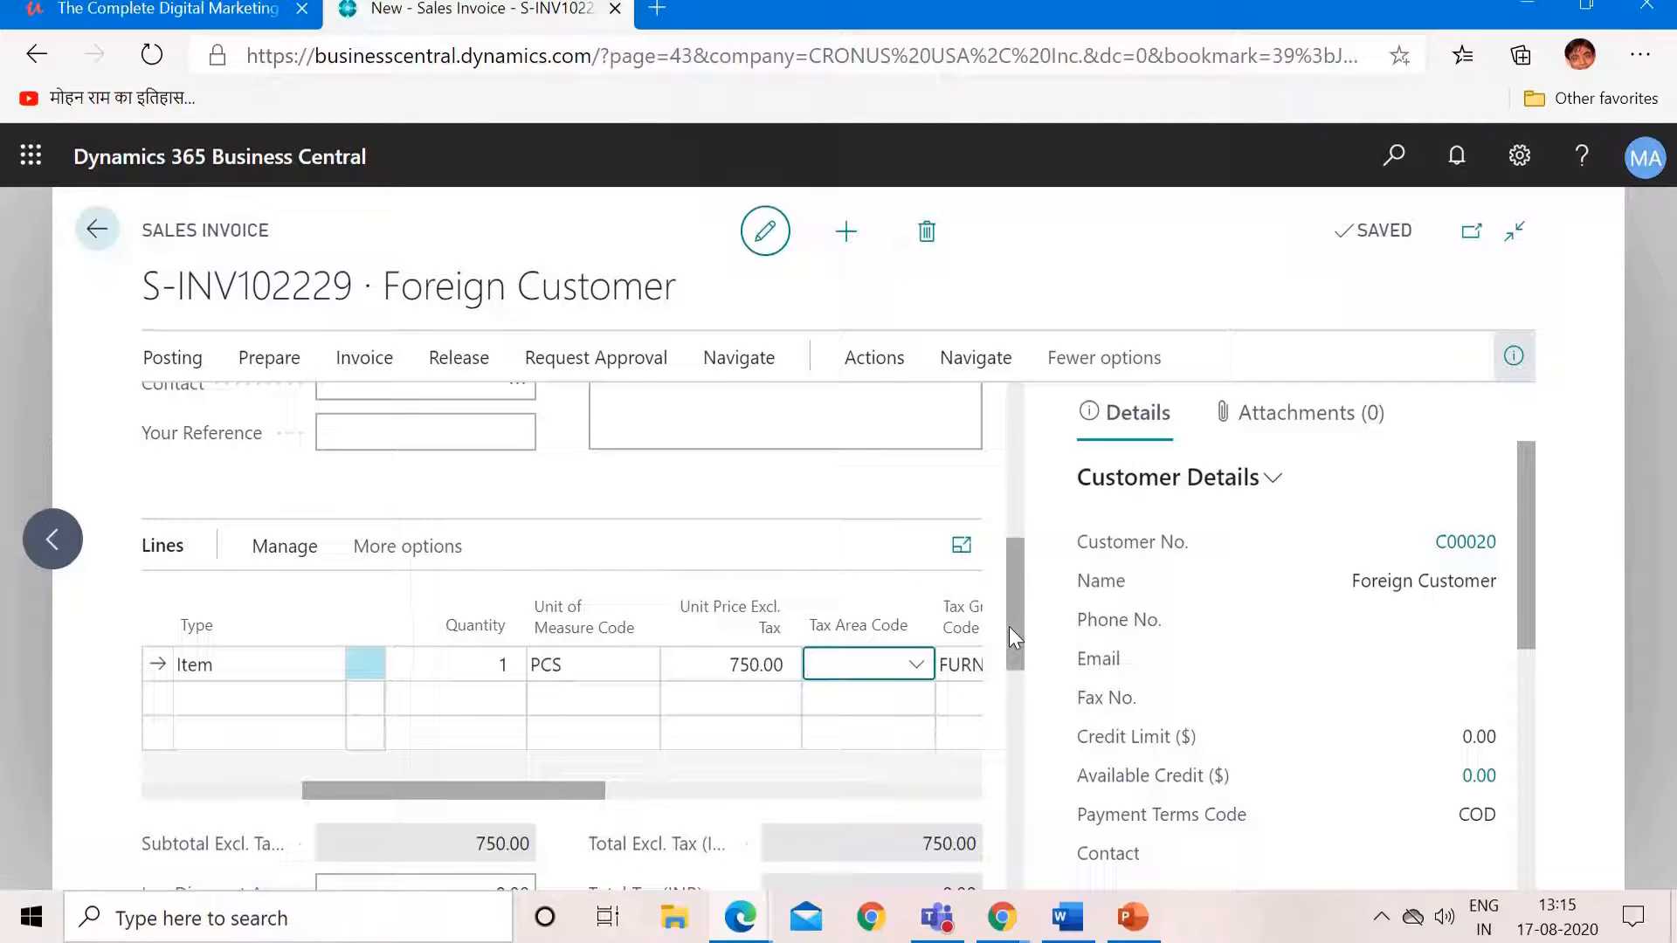
# Step: Open the invoice's statistics, compare its INR total with the sales amount in dollars, and close them
pyautogui.moveTo(1009, 626)
pyautogui.mouseDown()
pyautogui.moveTo(1008, 724)
pyautogui.moveTo(1014, 647)
pyautogui.mouseUp()
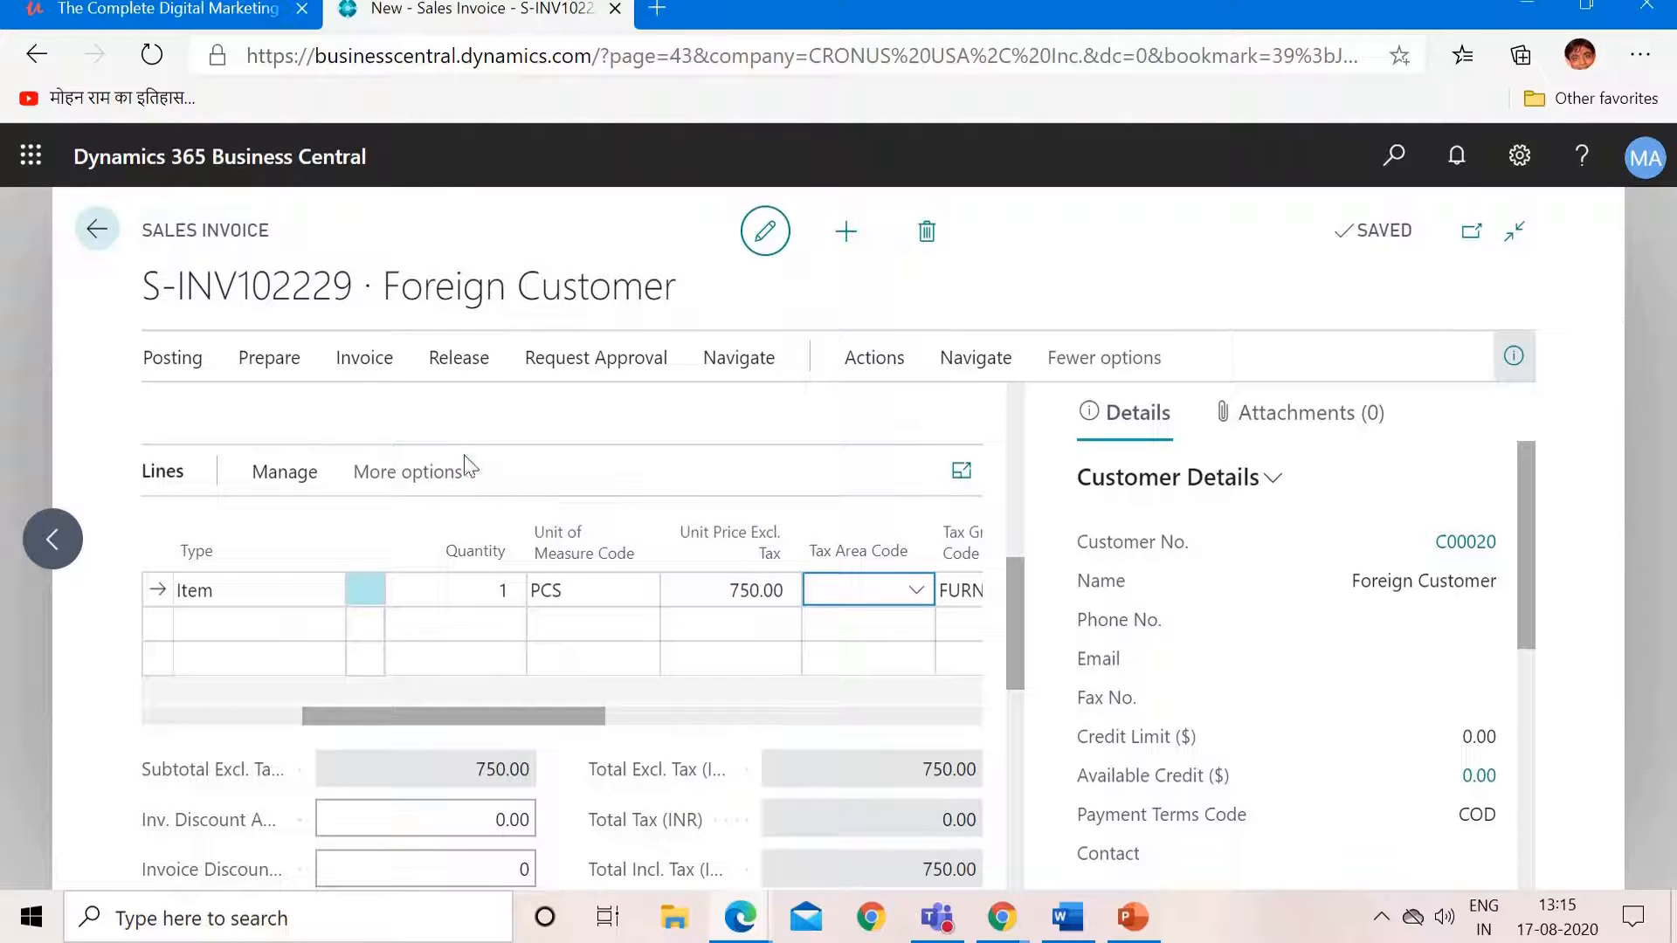
pyautogui.click(380, 379)
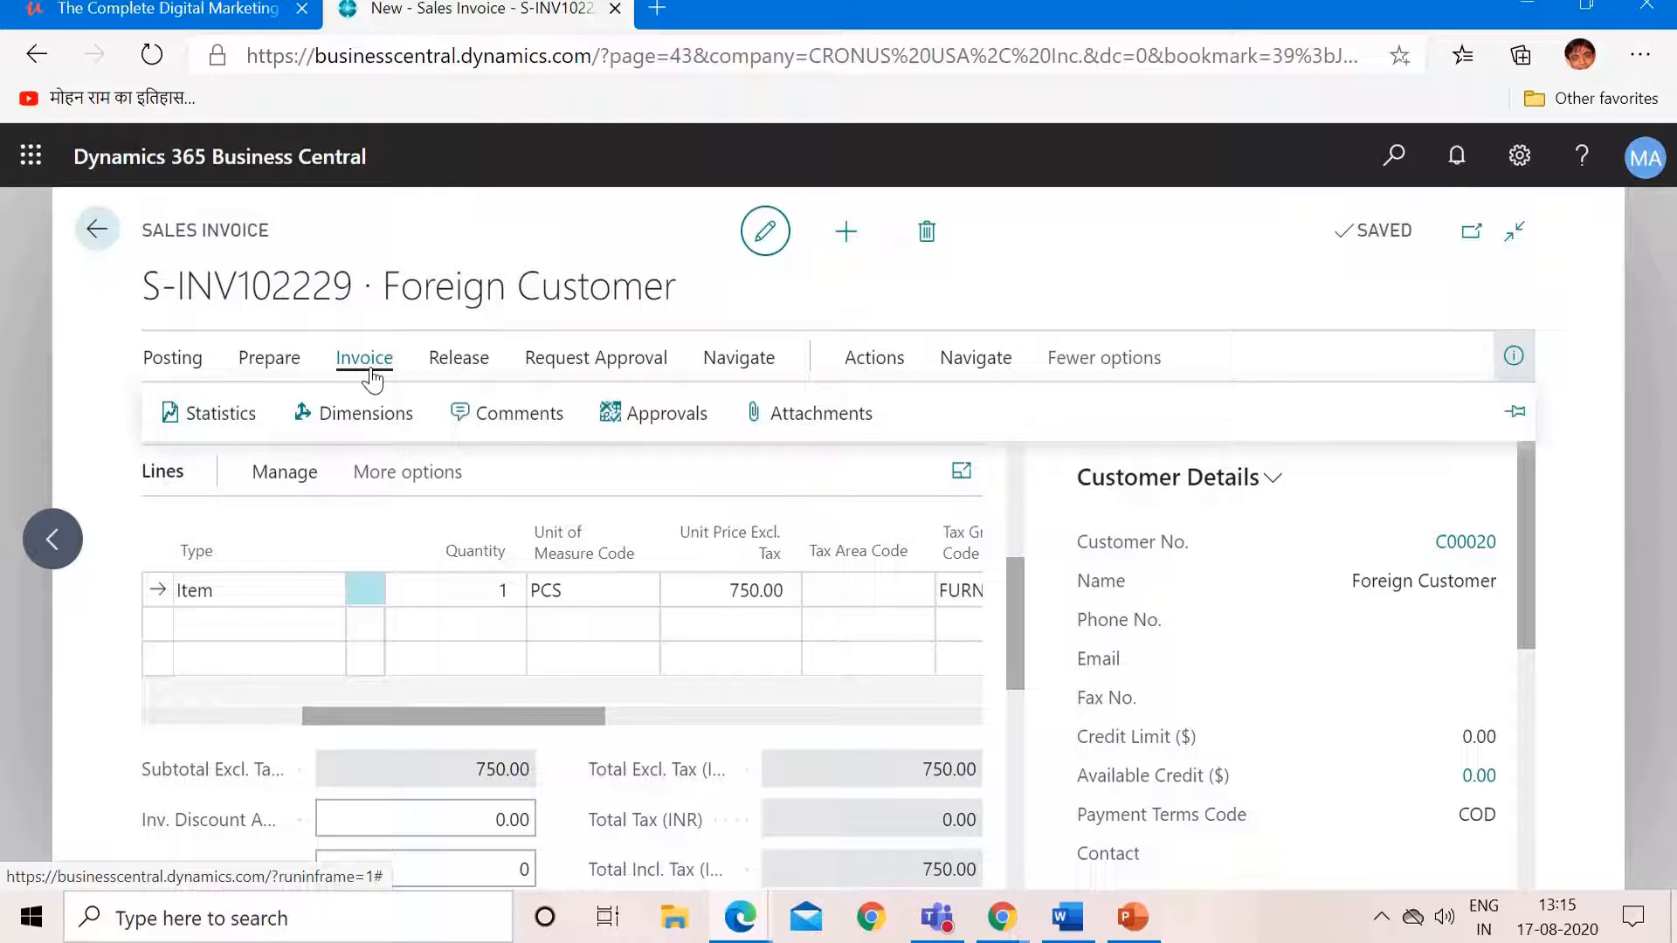
pyautogui.click(251, 418)
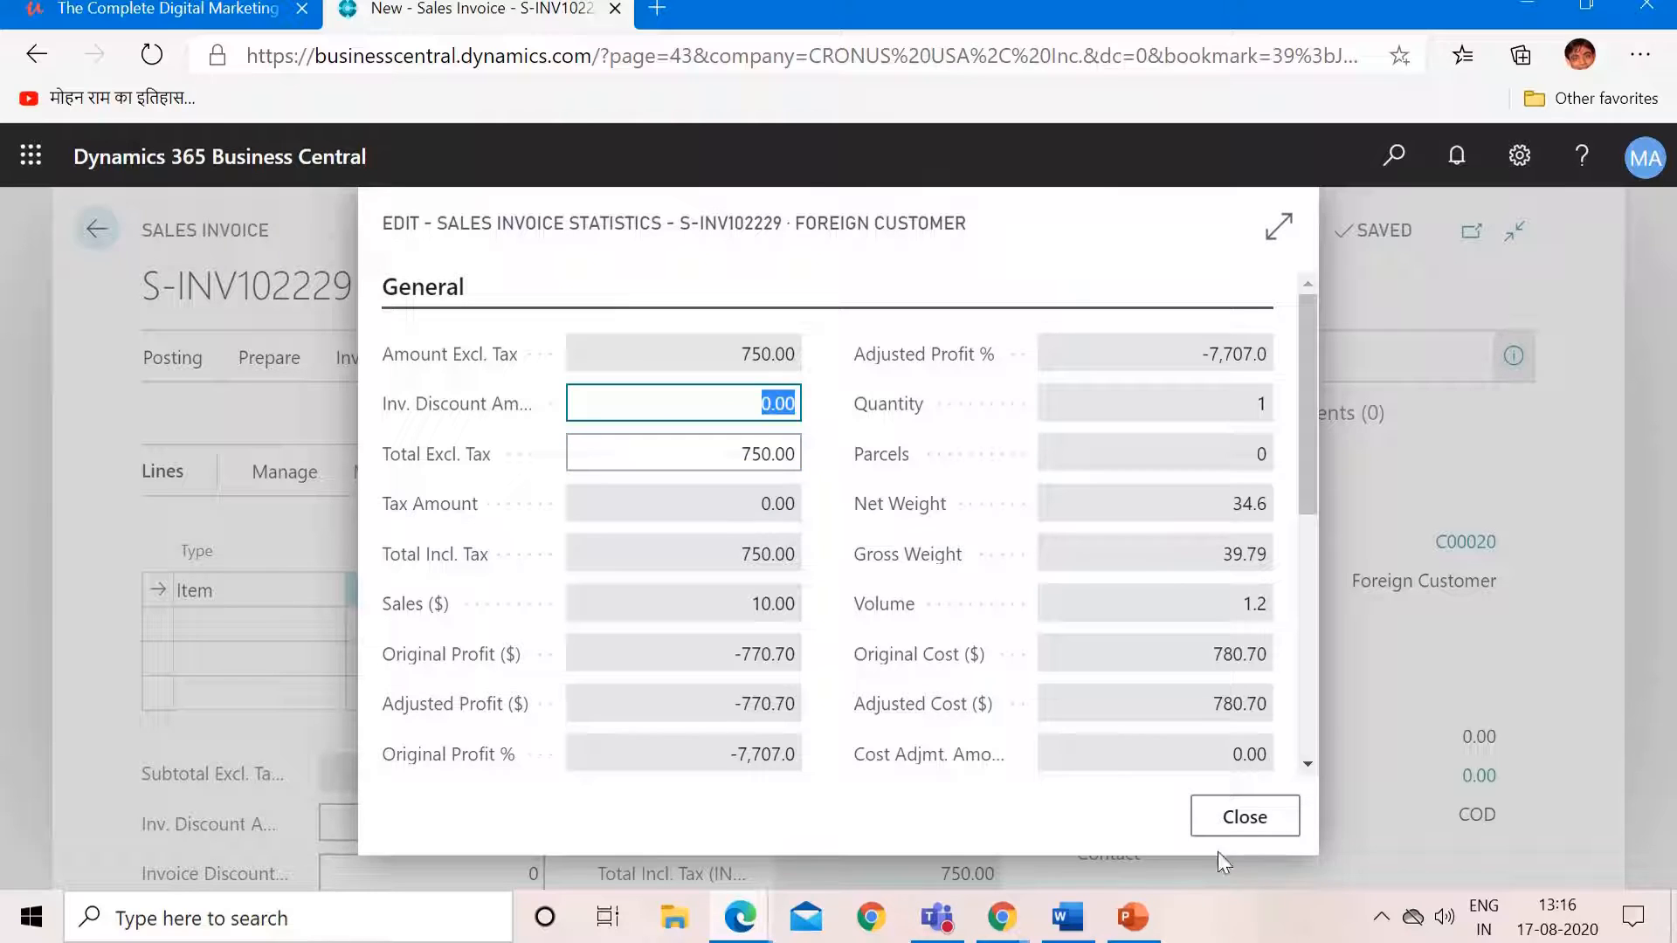
pyautogui.click(1260, 837)
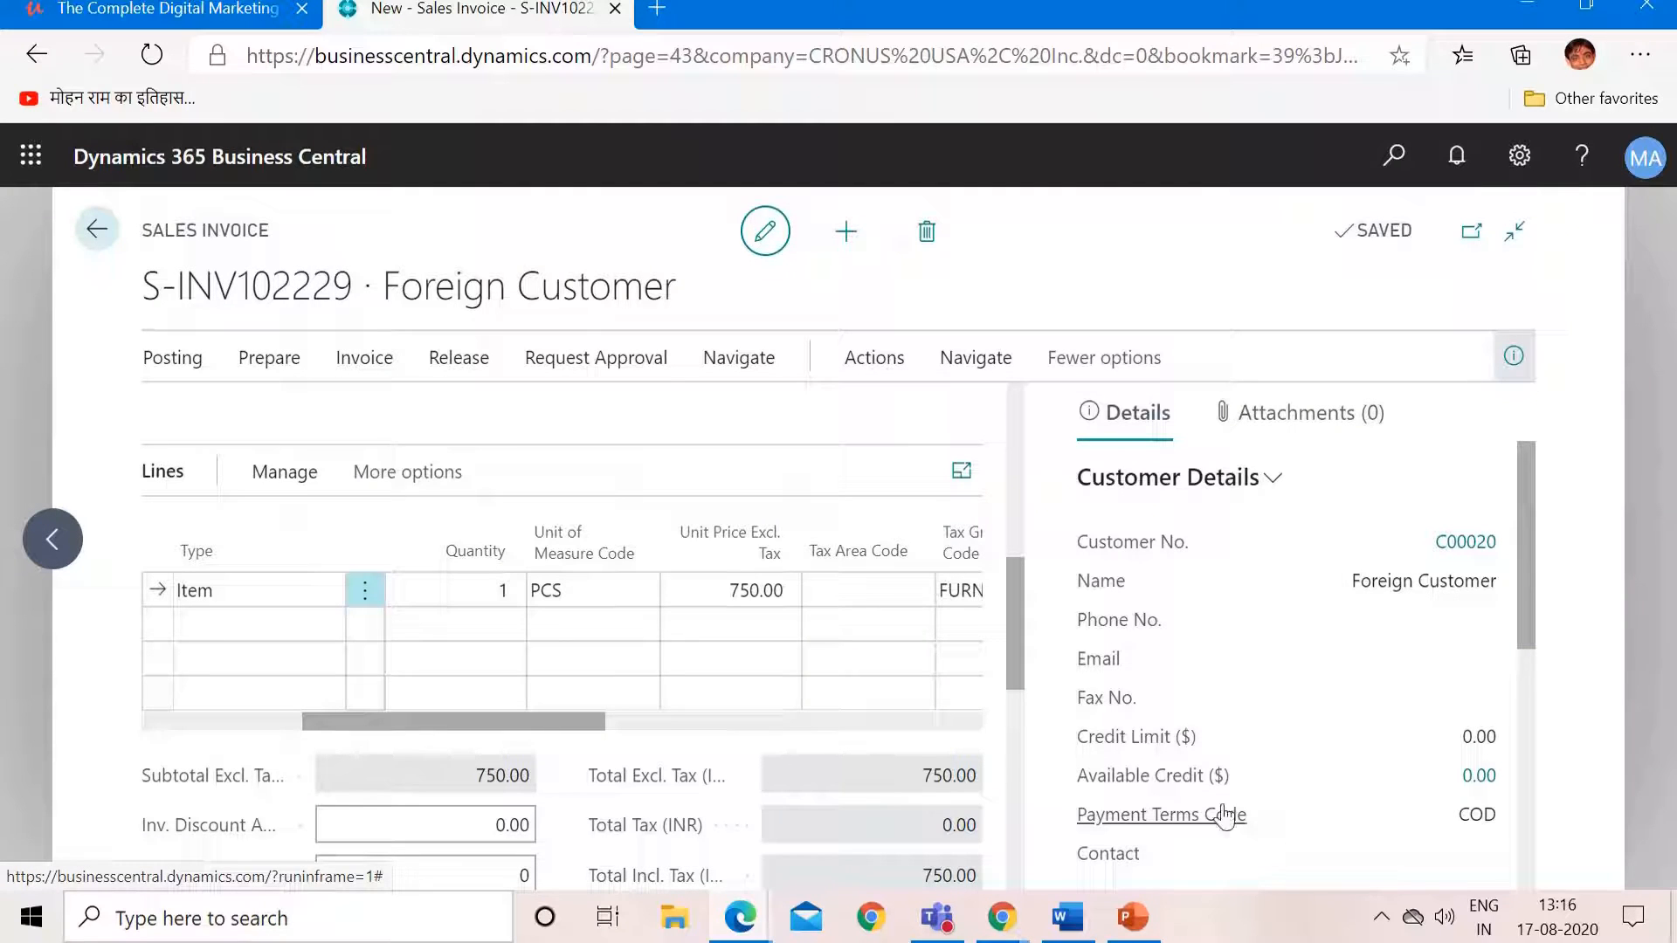
# Step: Assign the CUSTOMERGROUP dimension with value MEDIUM to the invoice and update its lines with it
pyautogui.click(959, 374)
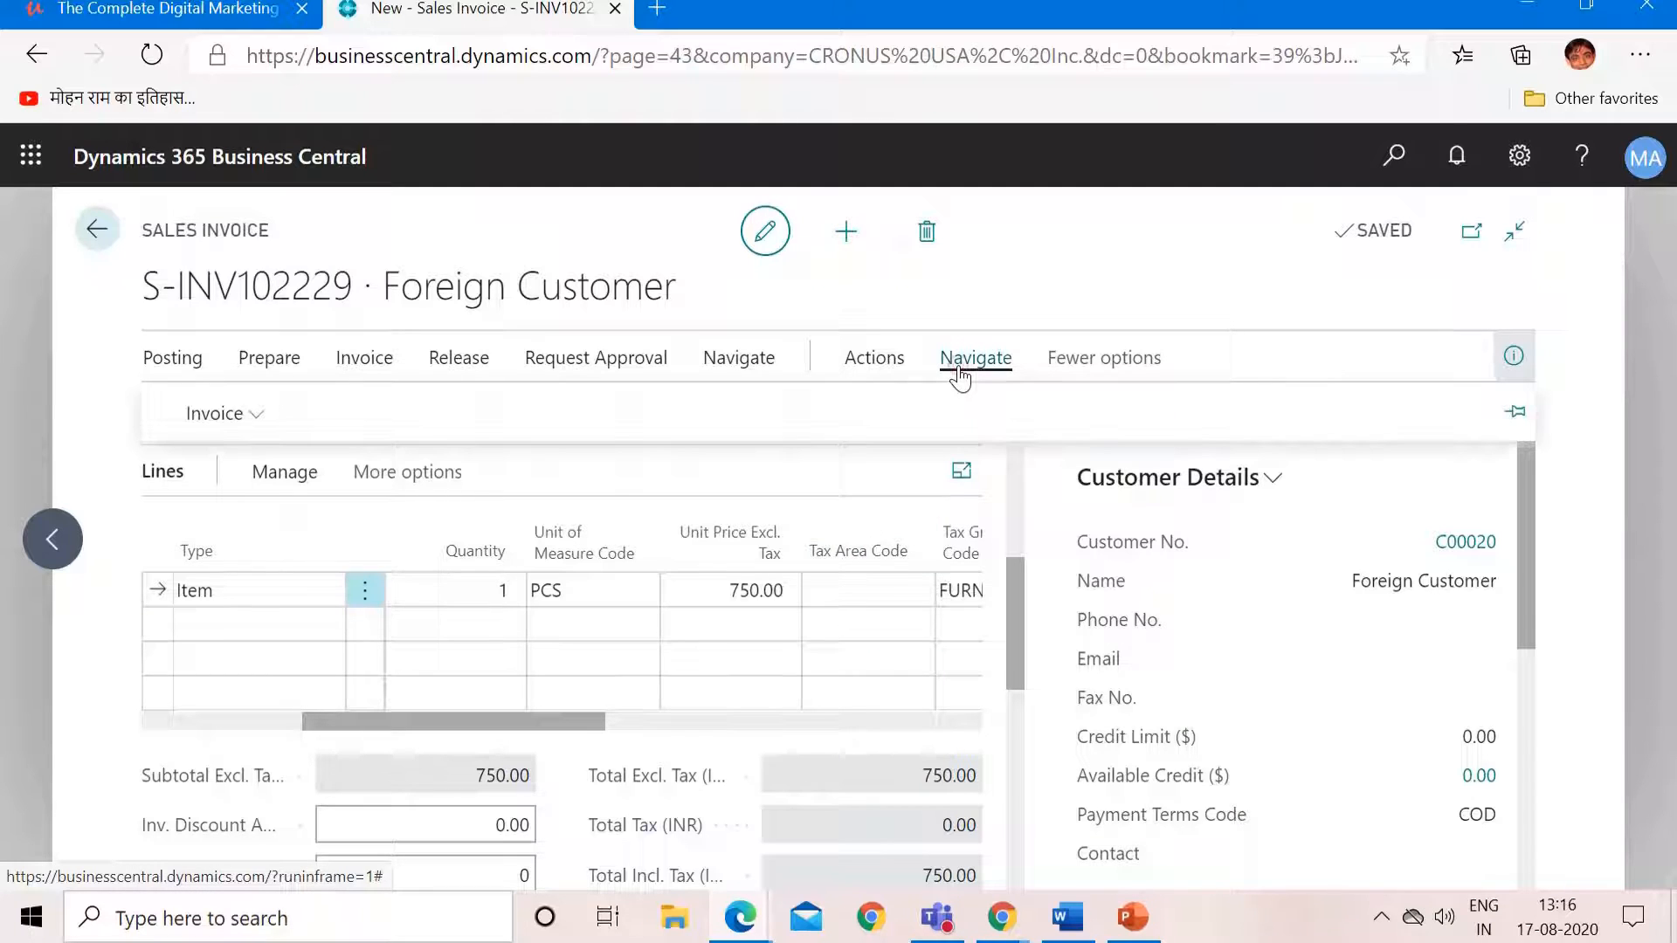
pyautogui.click(261, 415)
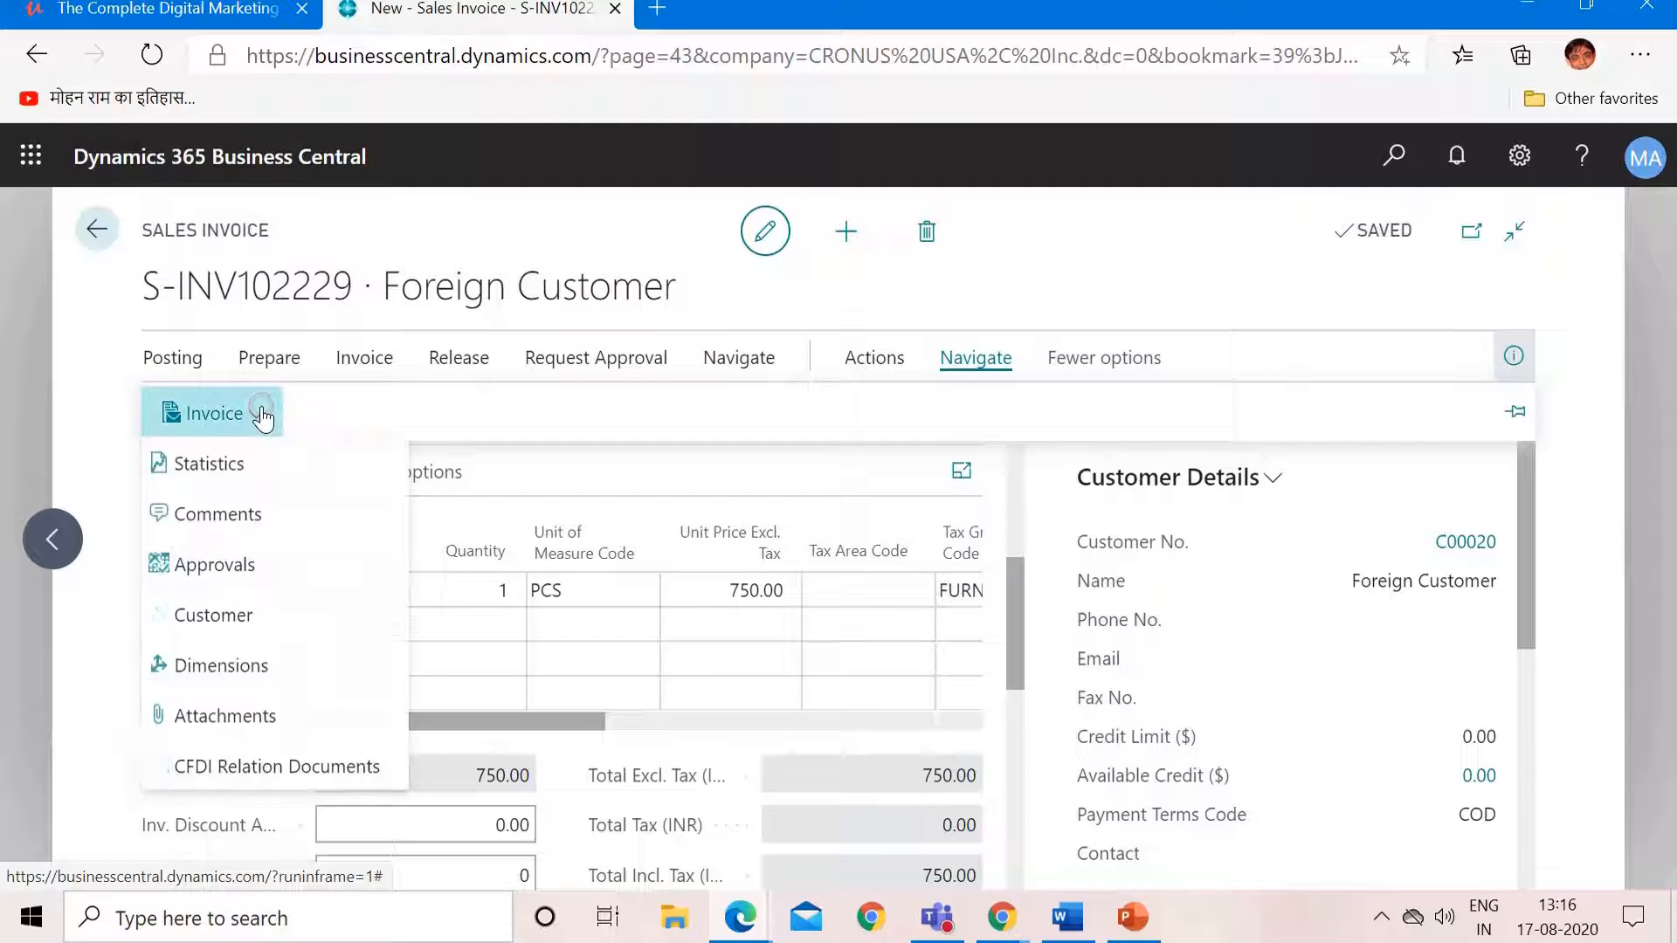
pyautogui.click(234, 677)
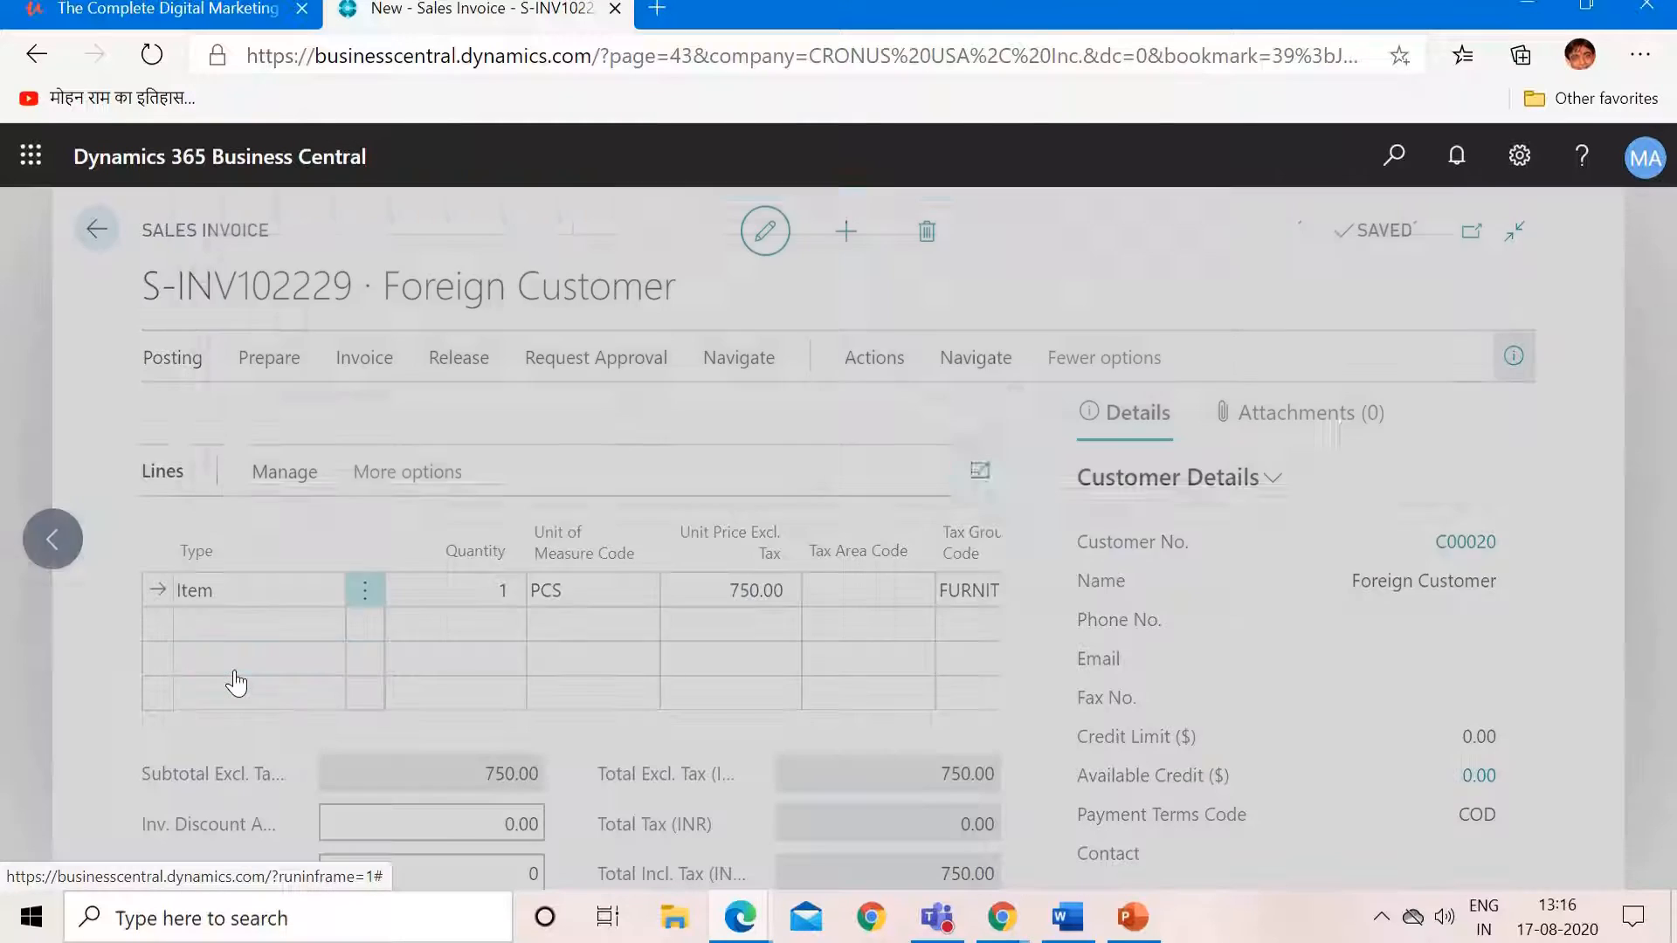
pyautogui.write('cust')
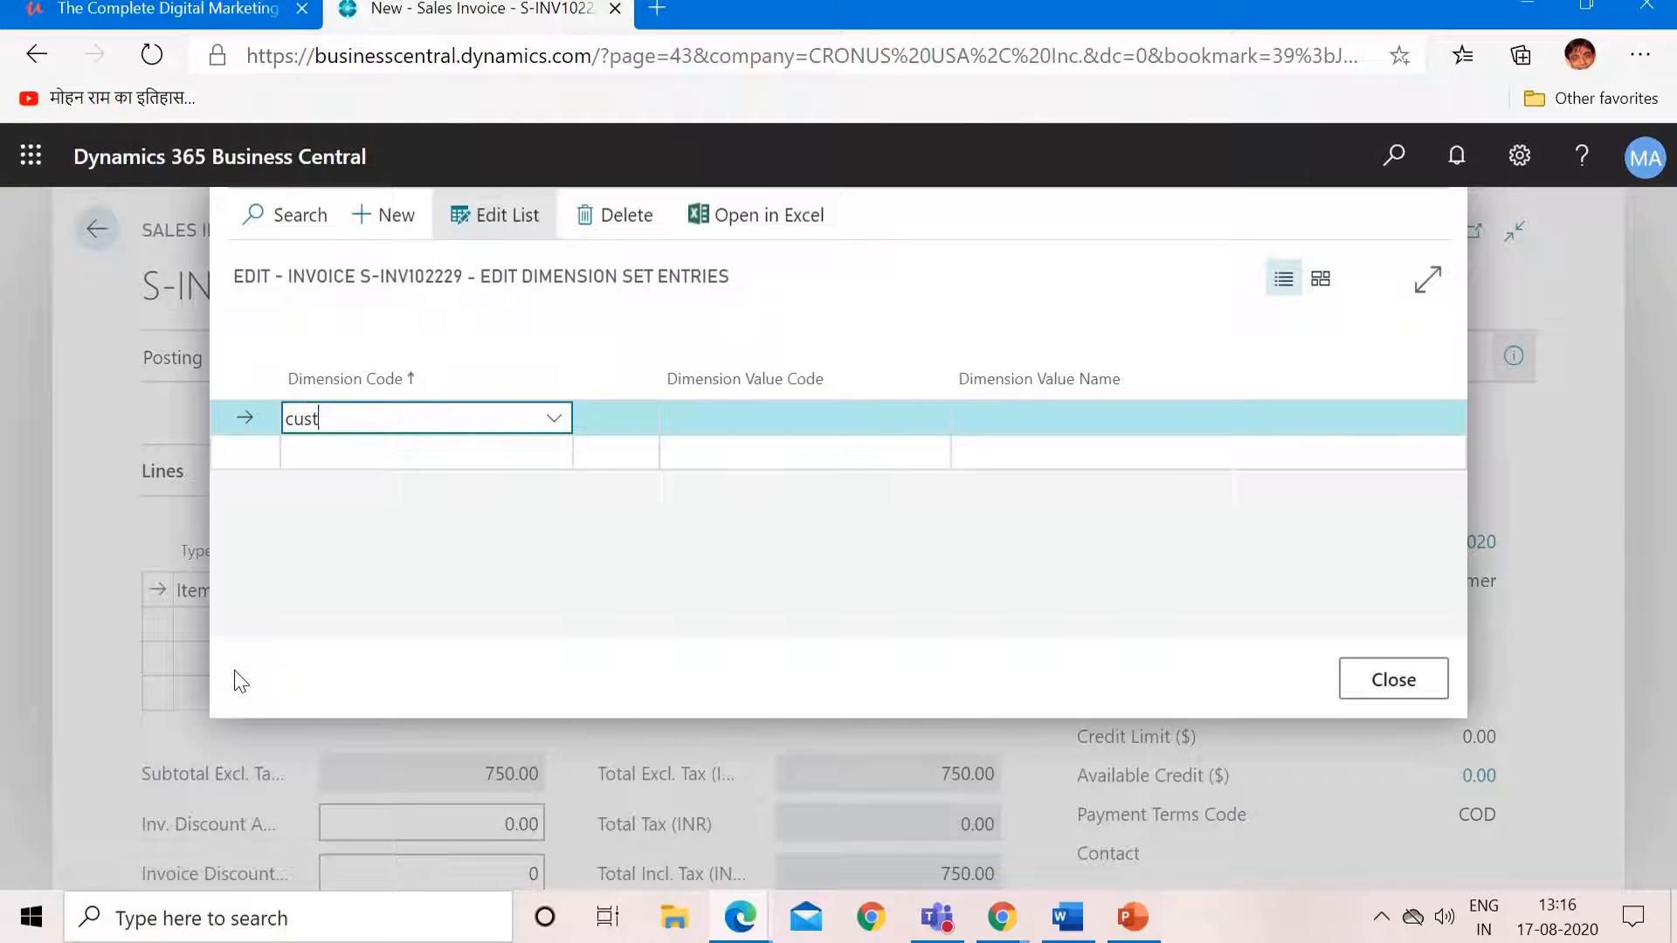
pyautogui.write('omer')
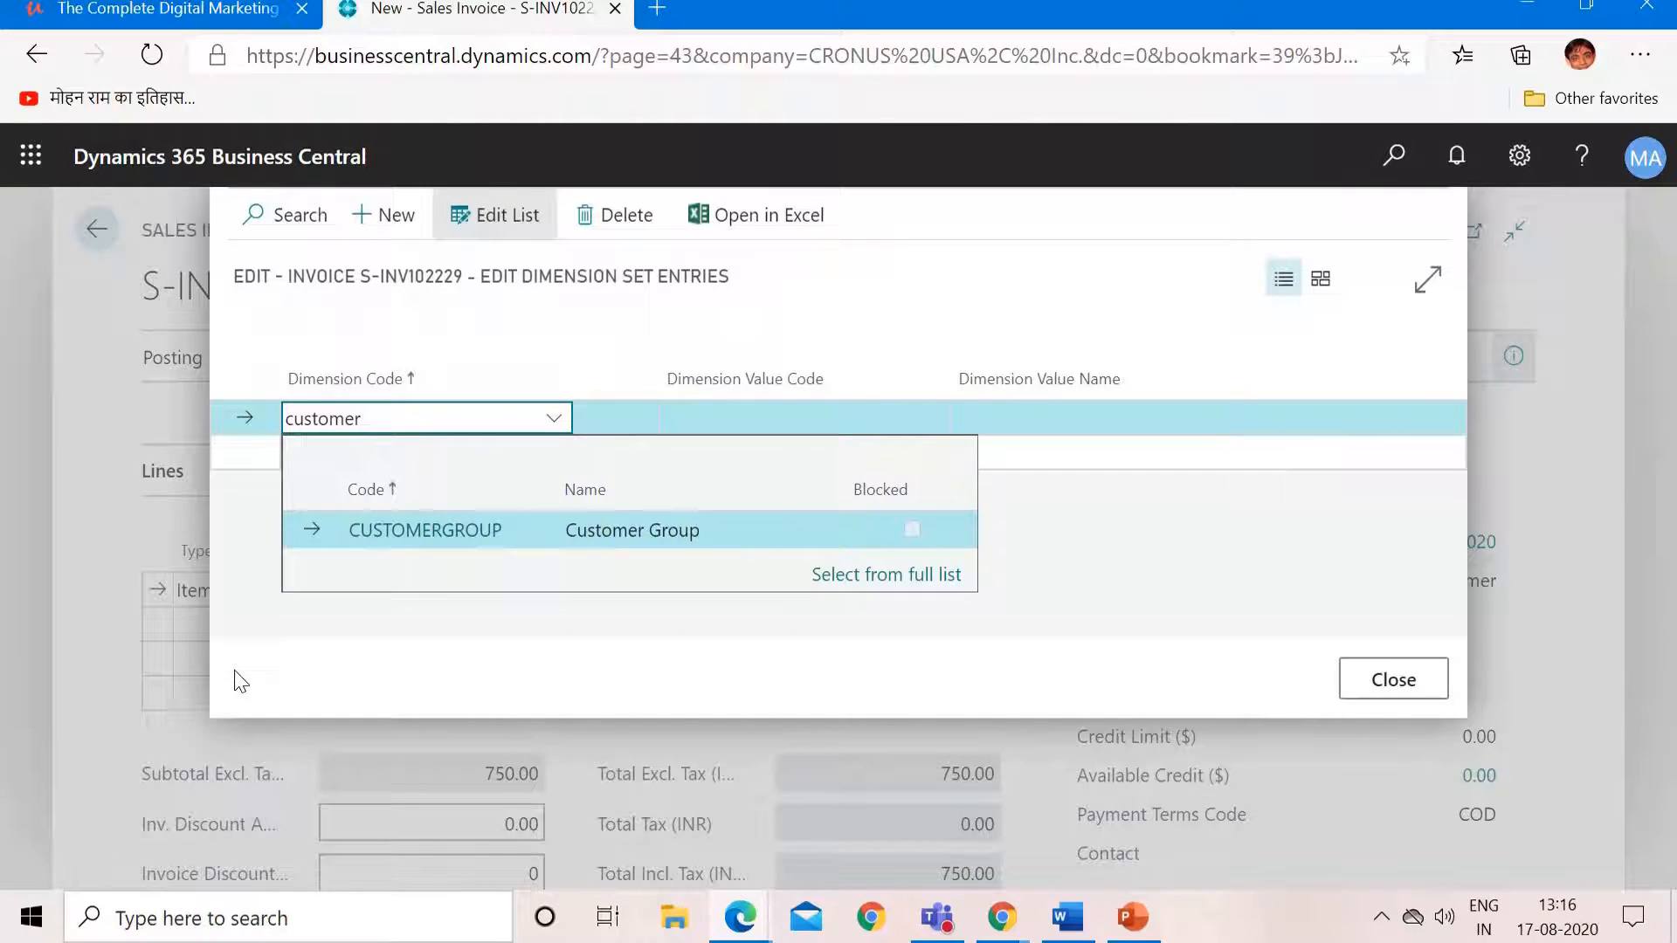
pyautogui.press('Tab')
pyautogui.write('medi')
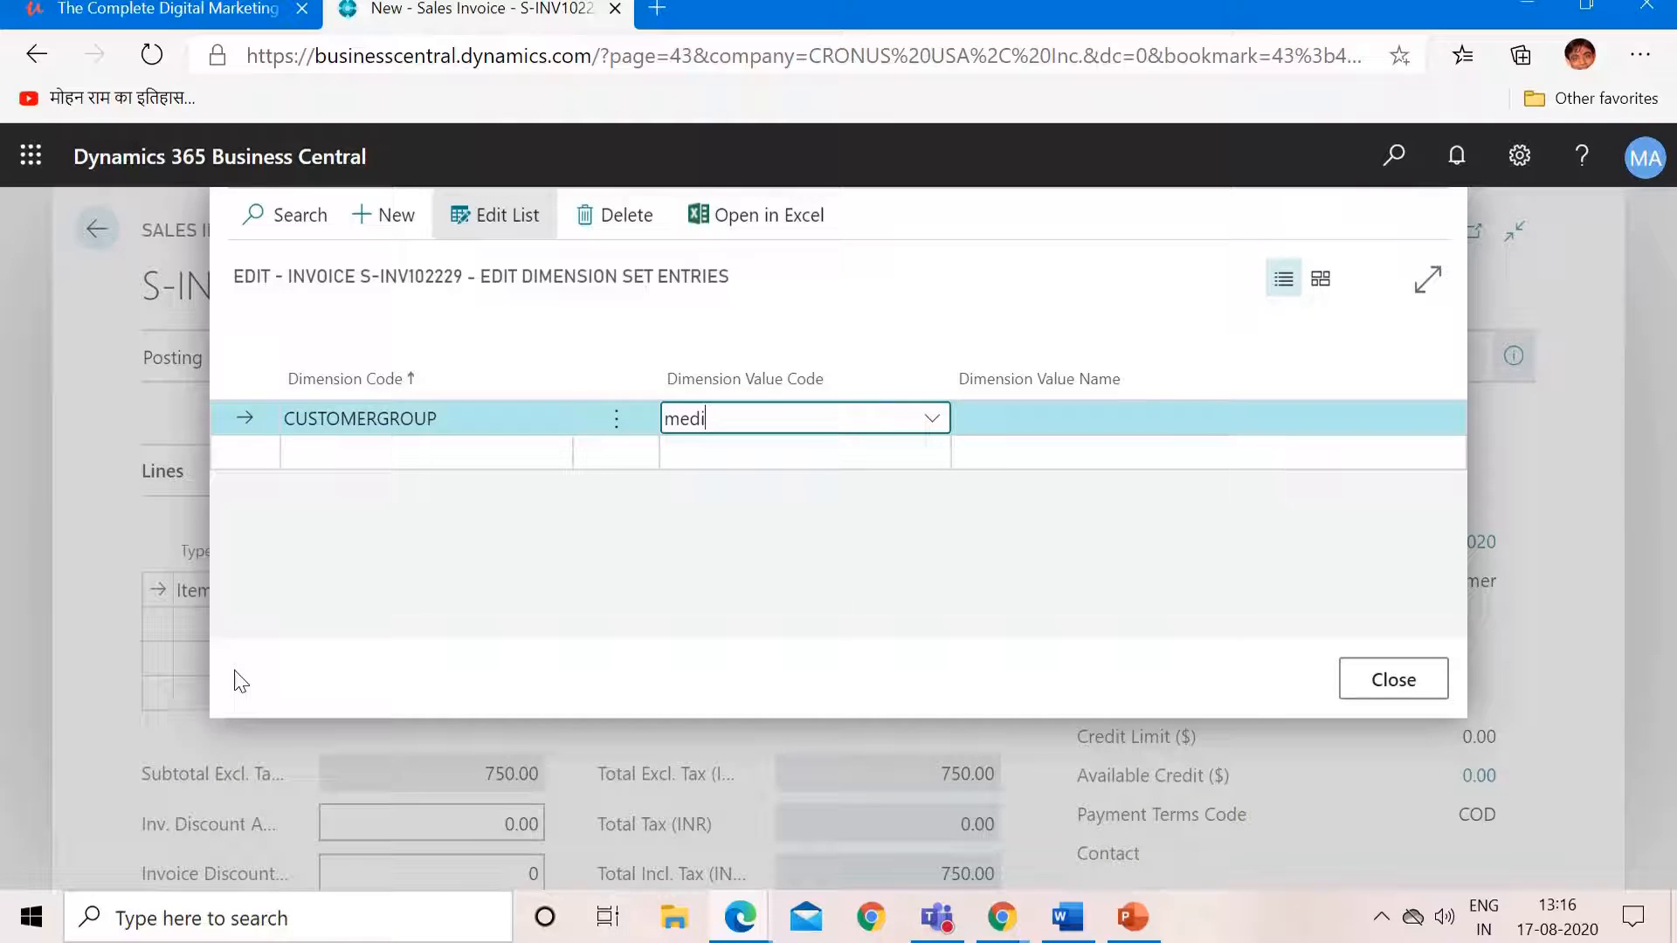
pyautogui.press('Tab')
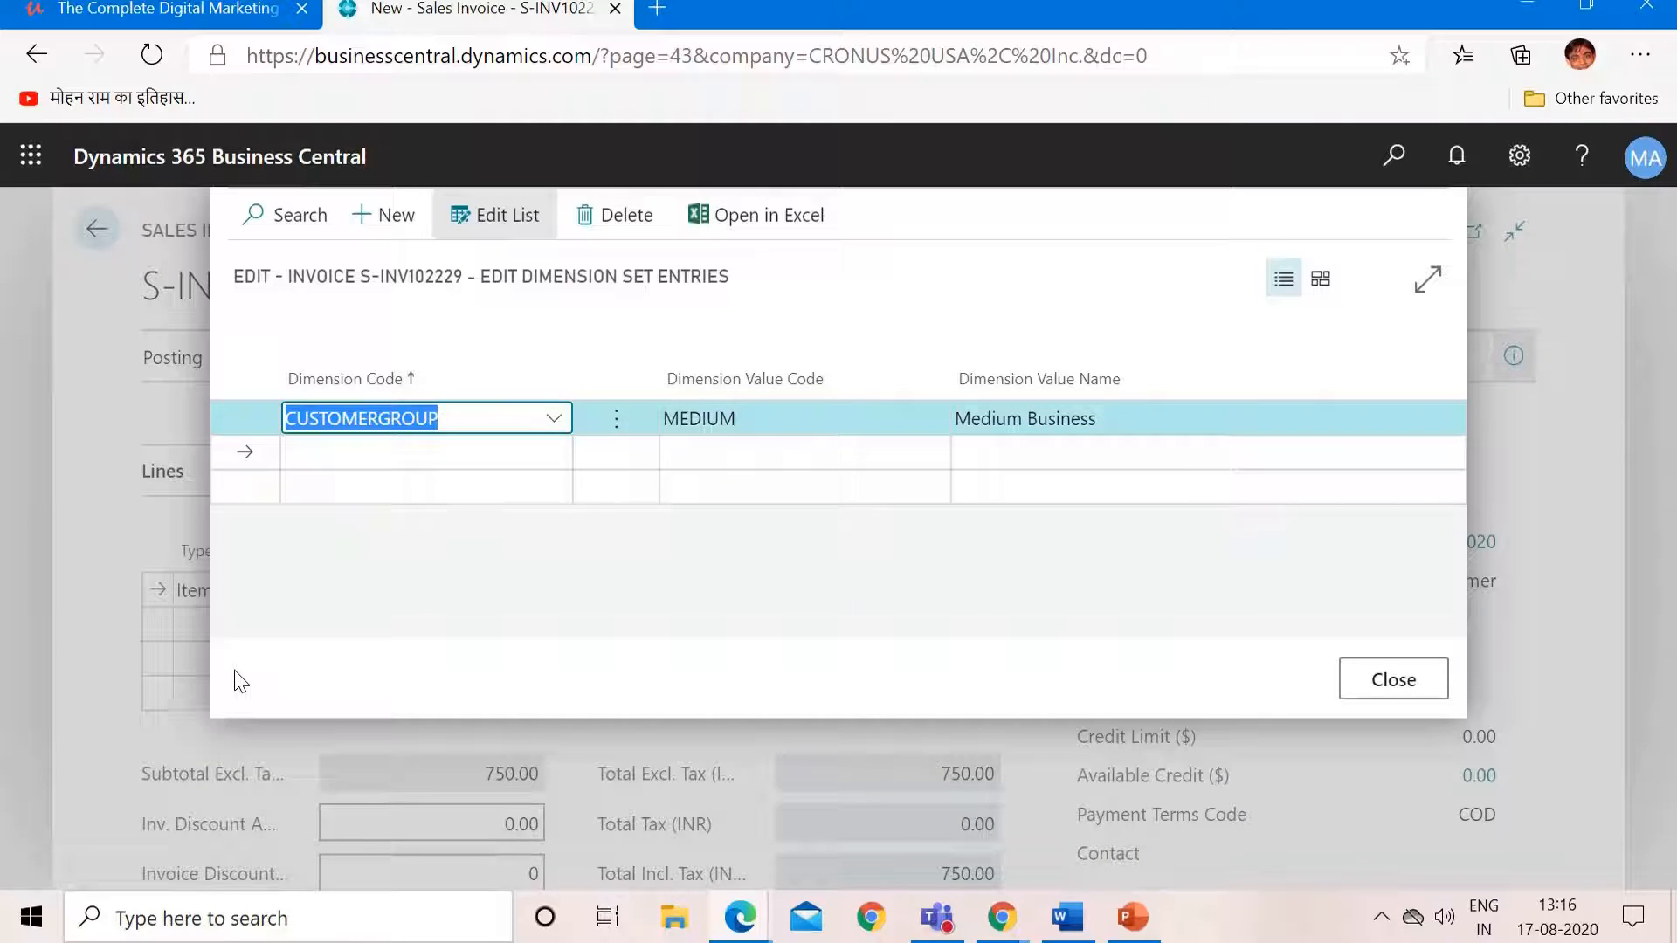
pyautogui.click(1394, 674)
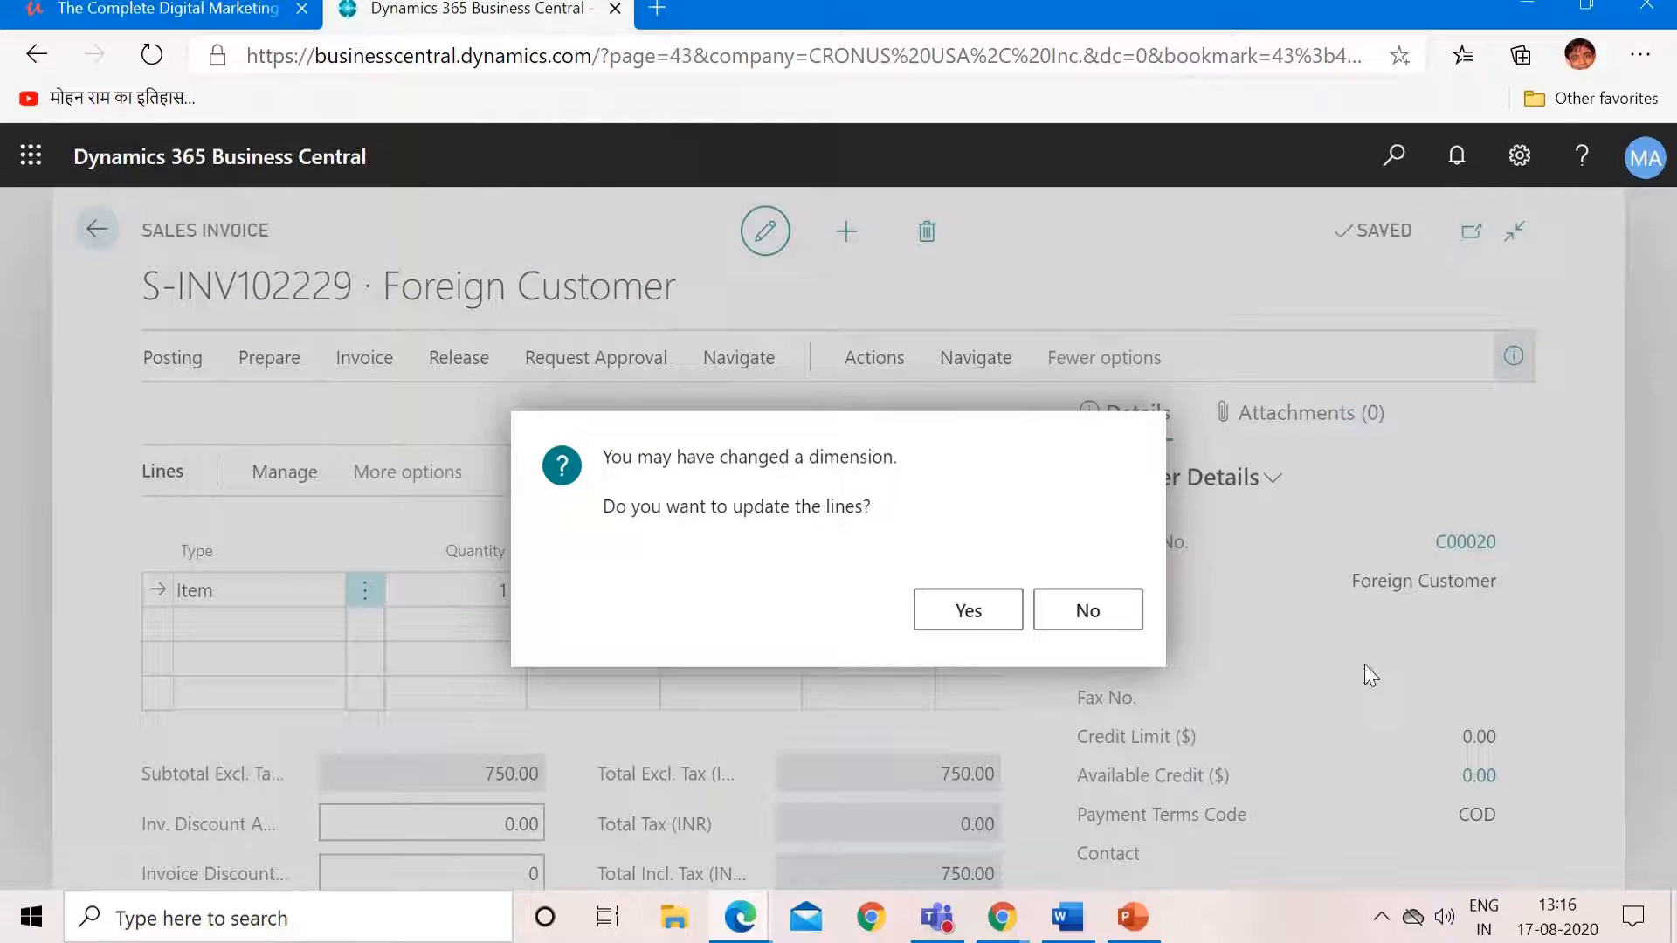
pyautogui.click(975, 614)
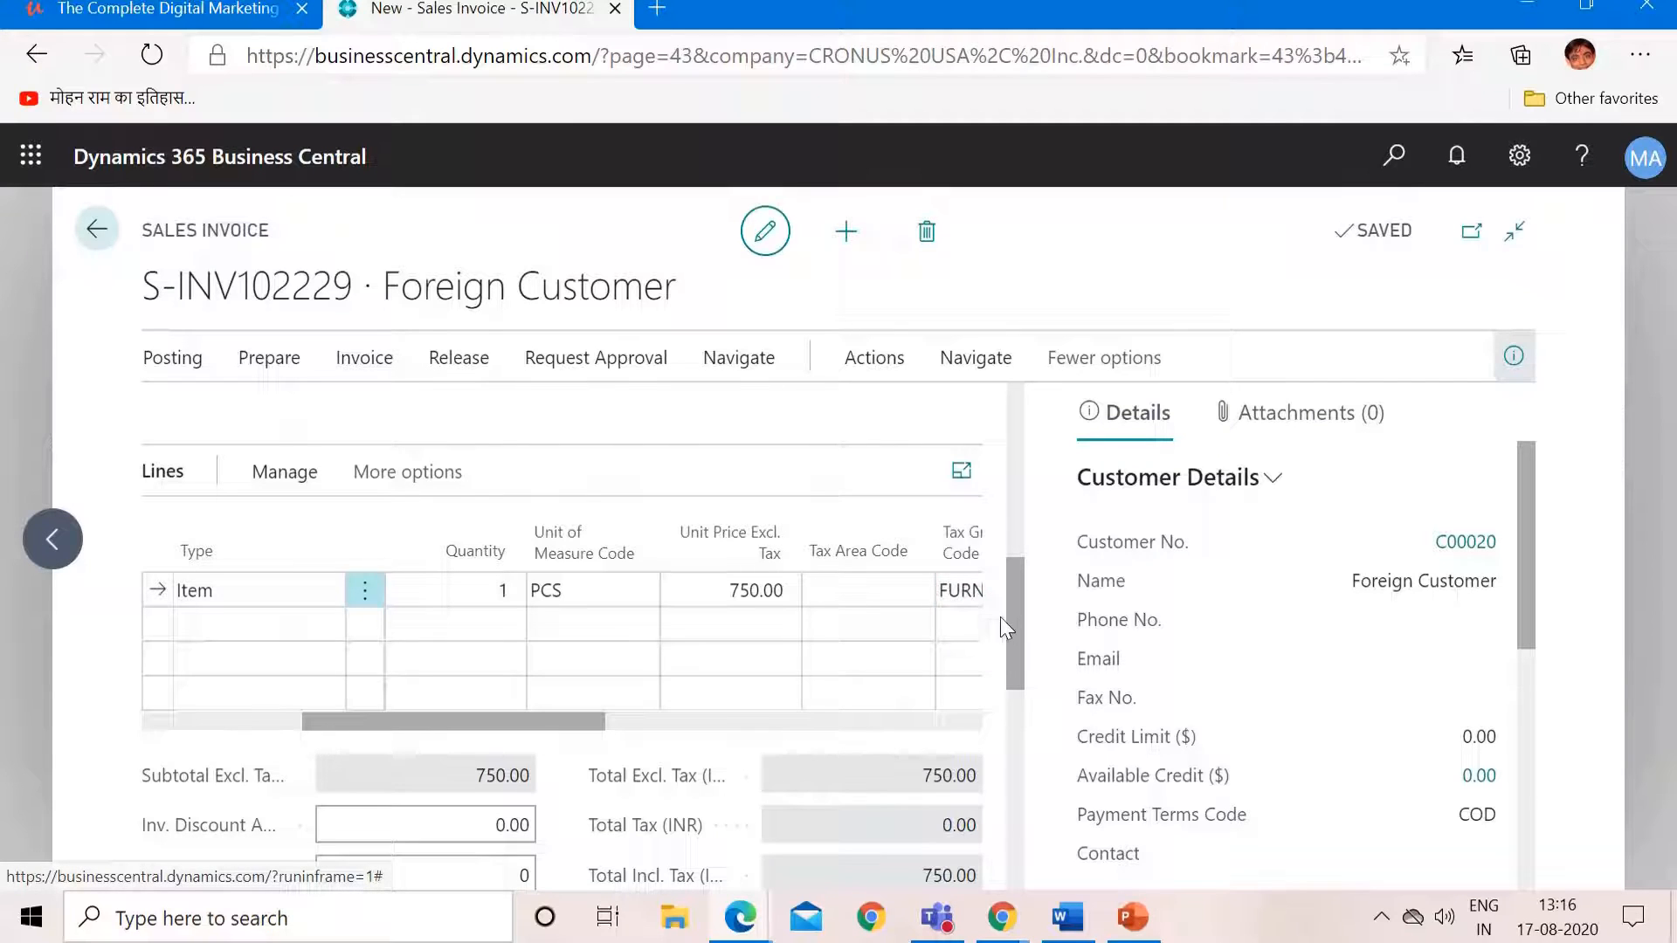
# Step: Post the foreign customer's sales invoice and open the resulting posted invoice
pyautogui.moveTo(1007, 623); pyautogui.dragTo(1047, 325)
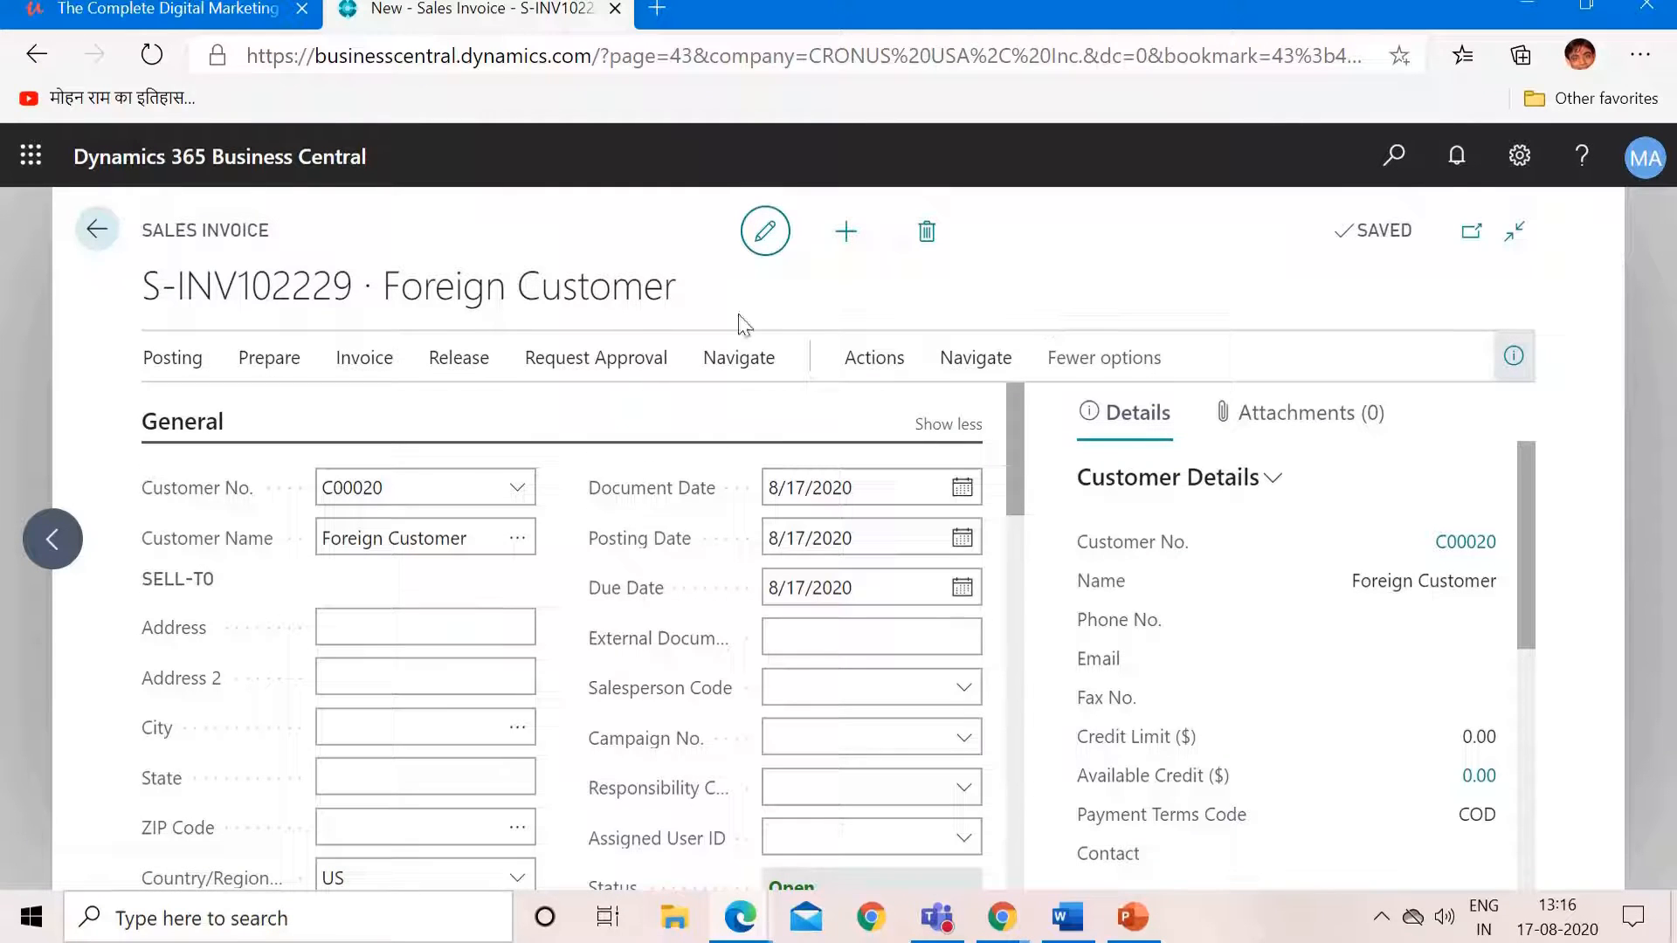
pyautogui.click(194, 358)
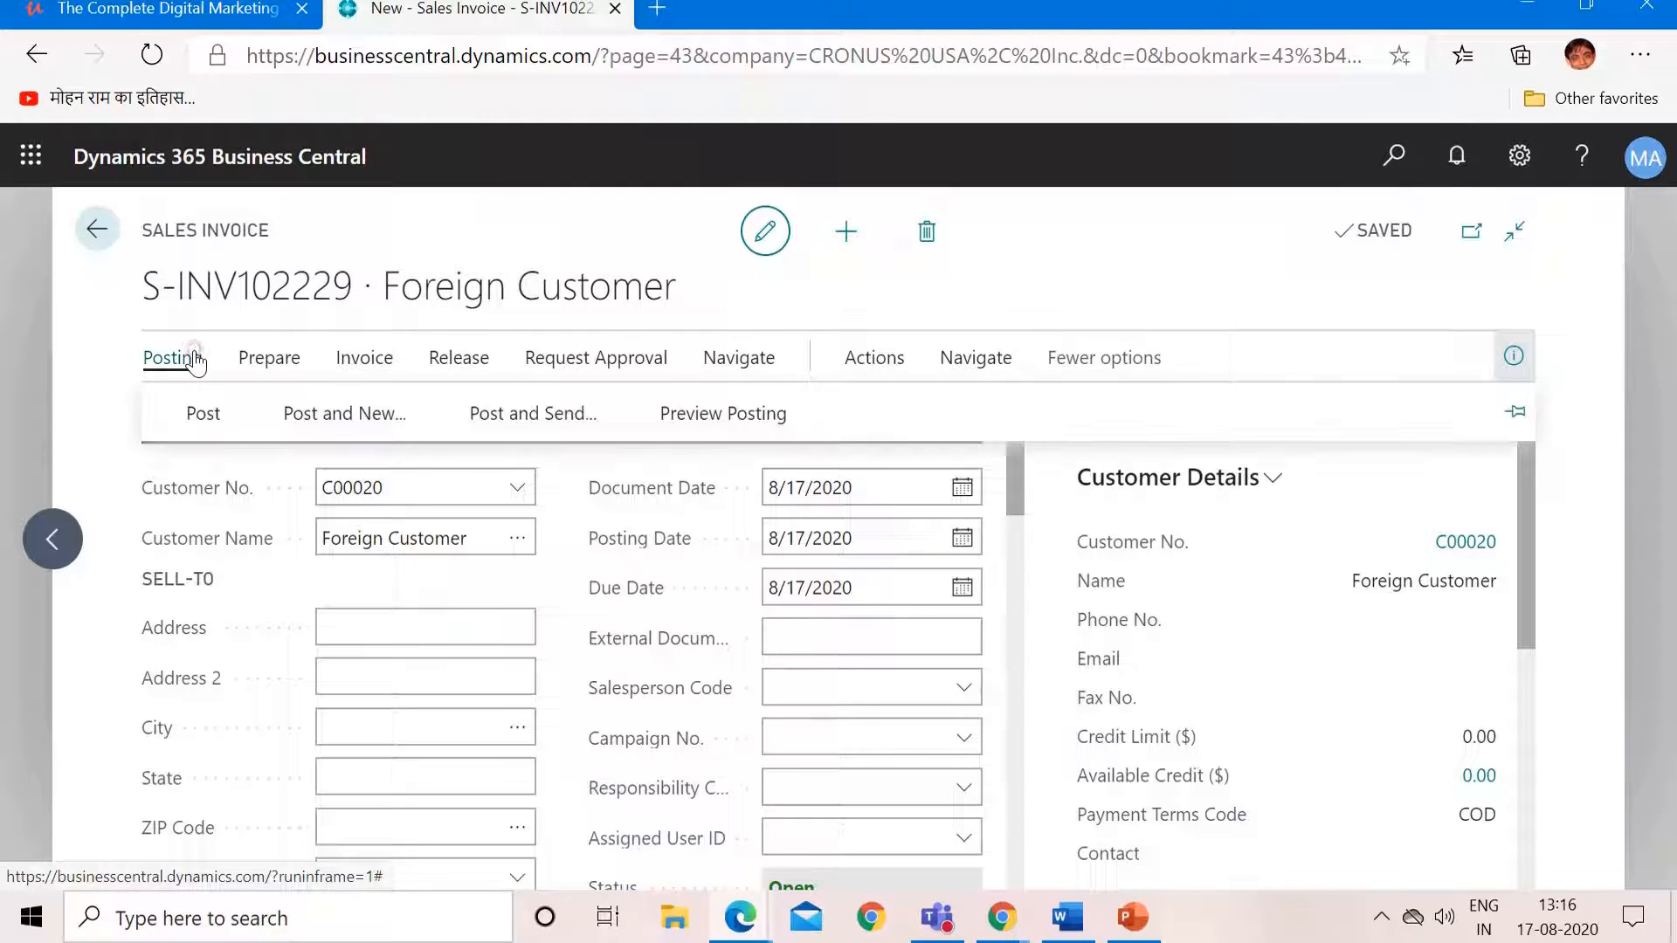
pyautogui.click(201, 411)
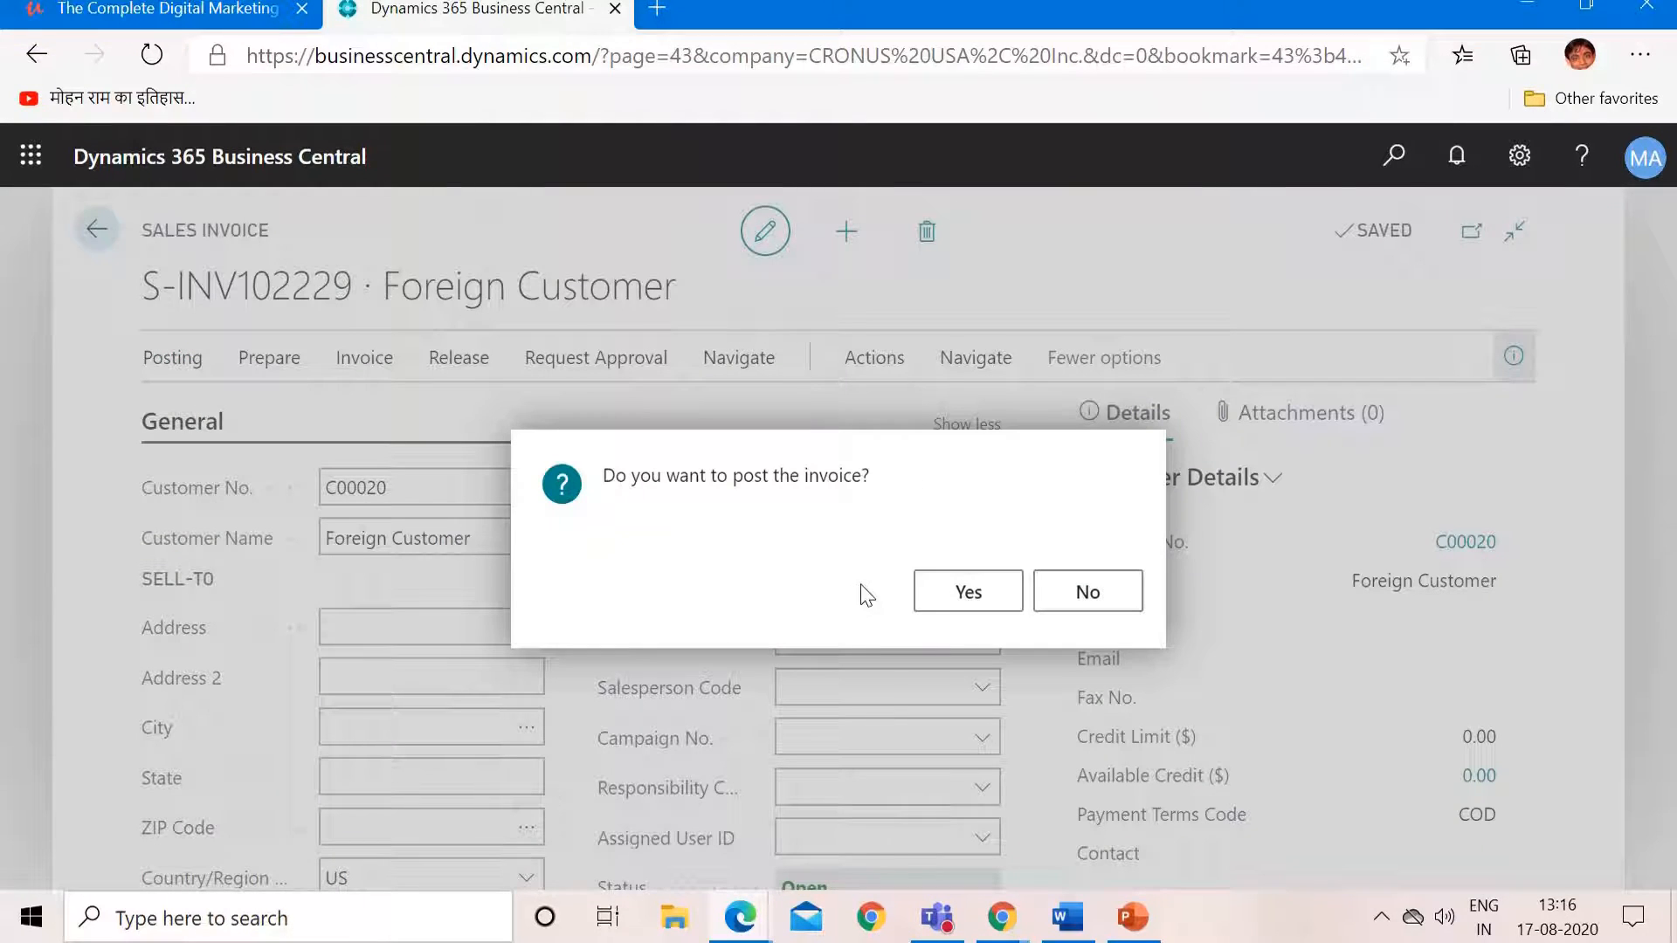
pyautogui.click(967, 594)
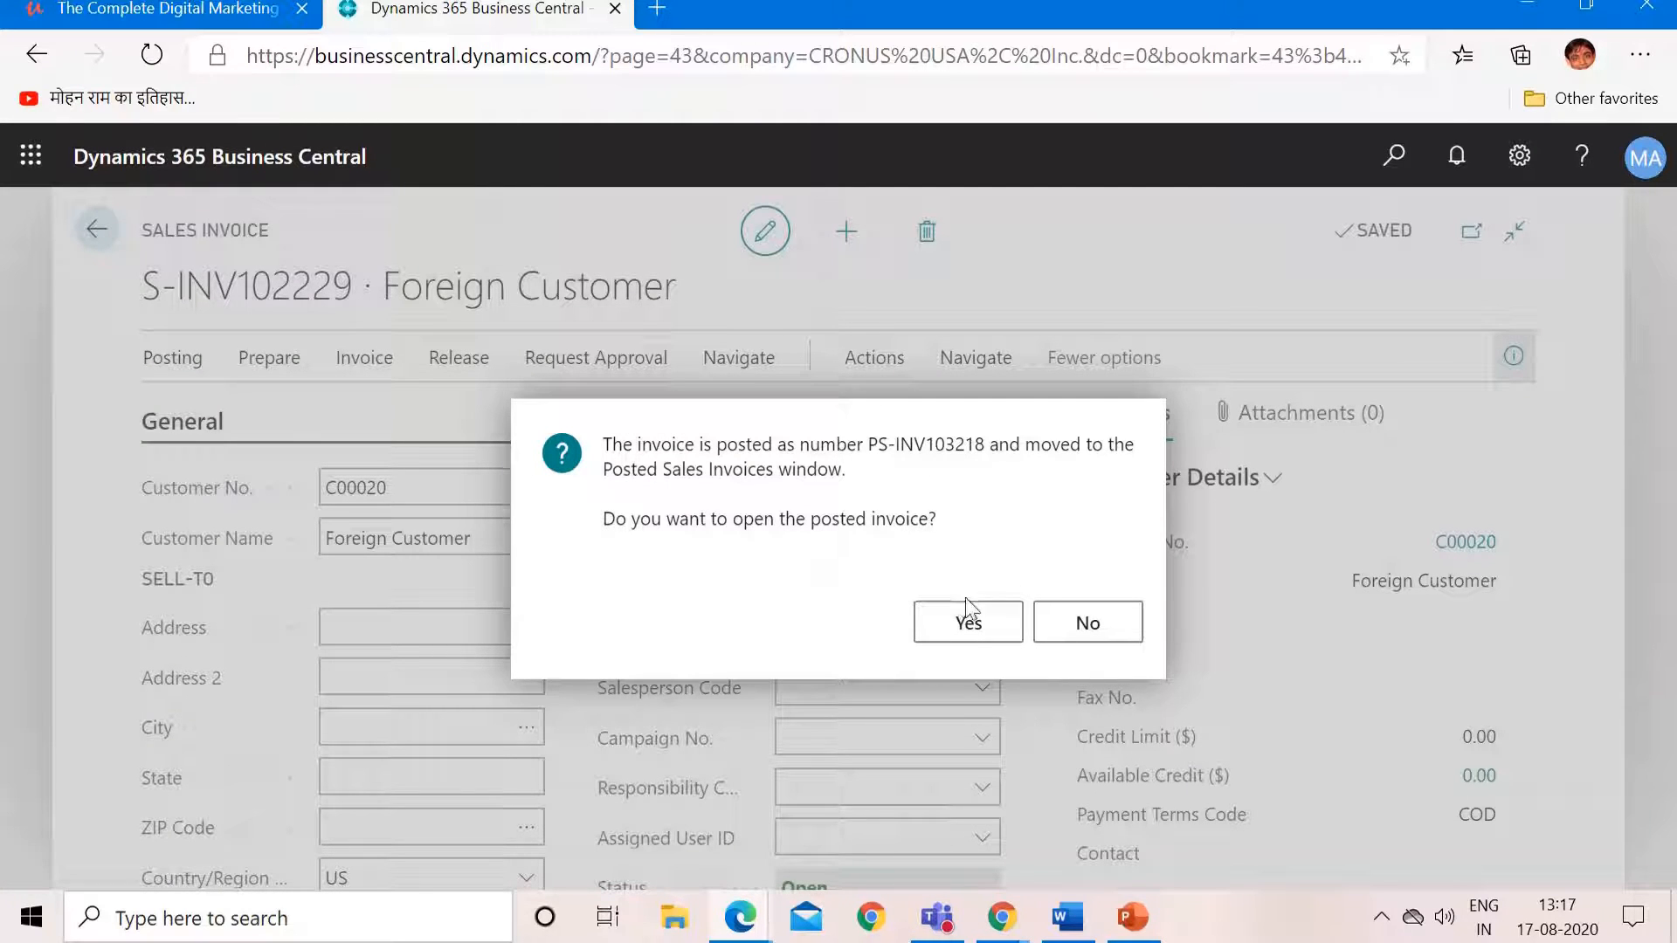
pyautogui.click(976, 636)
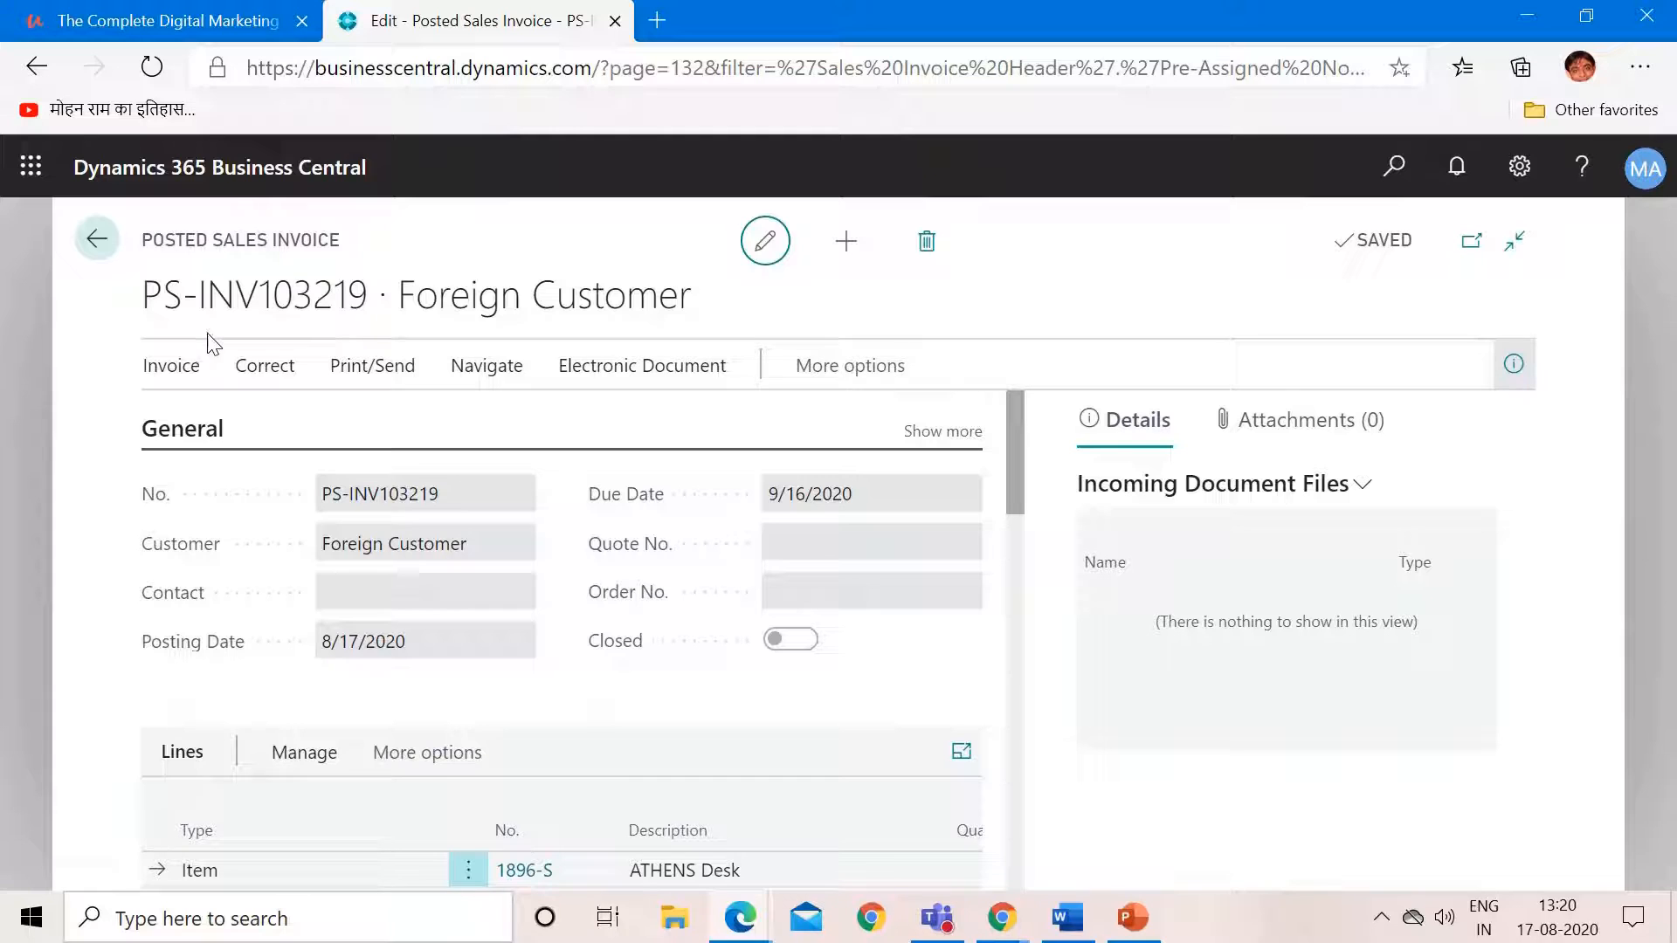
# Step: Find the posted invoice's related entries, open its customer ledger entry, and compare the INR amount with the dollar amount
pyautogui.click(200, 384)
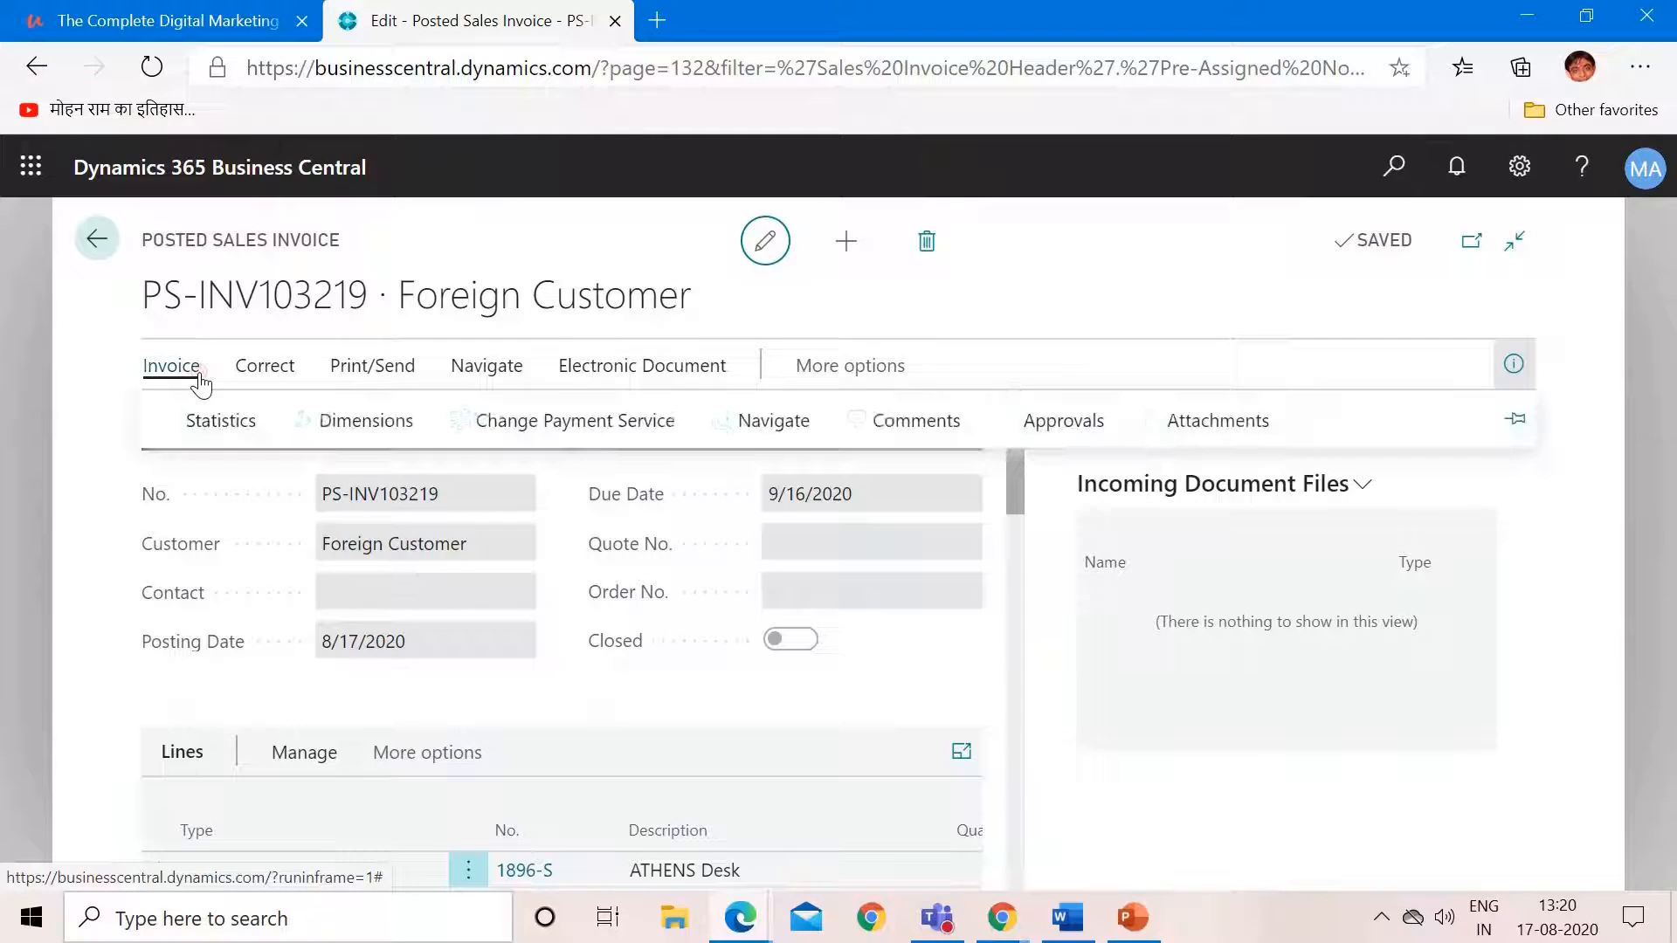
pyautogui.click(777, 428)
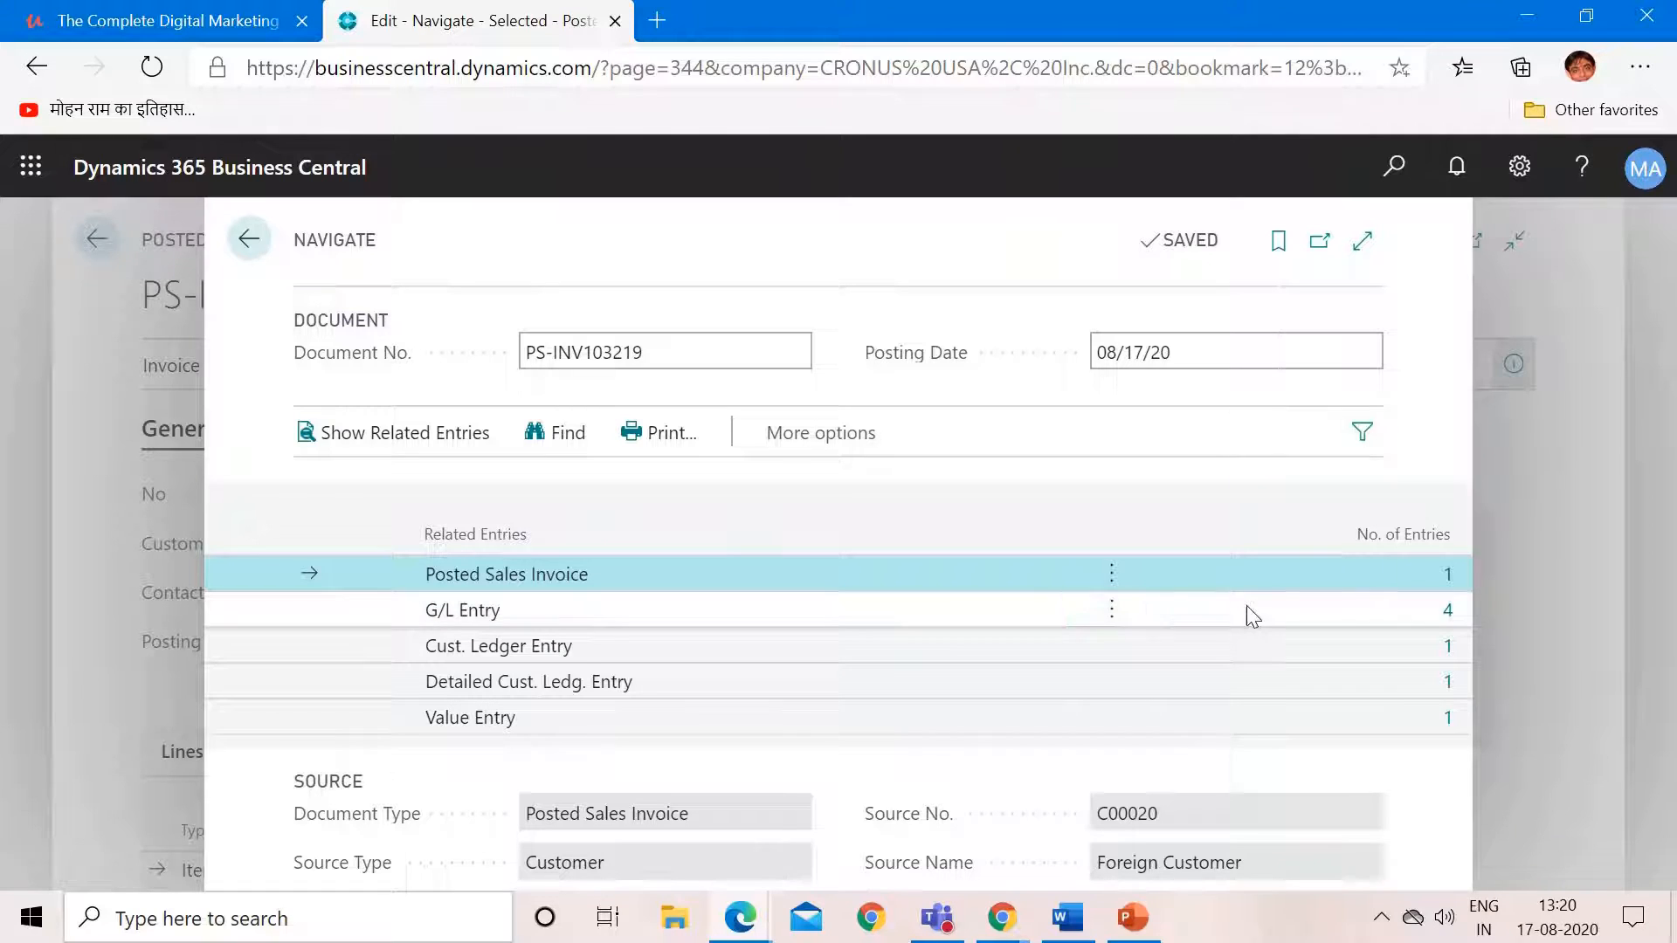
pyautogui.click(1446, 653)
pyautogui.click(1446, 651)
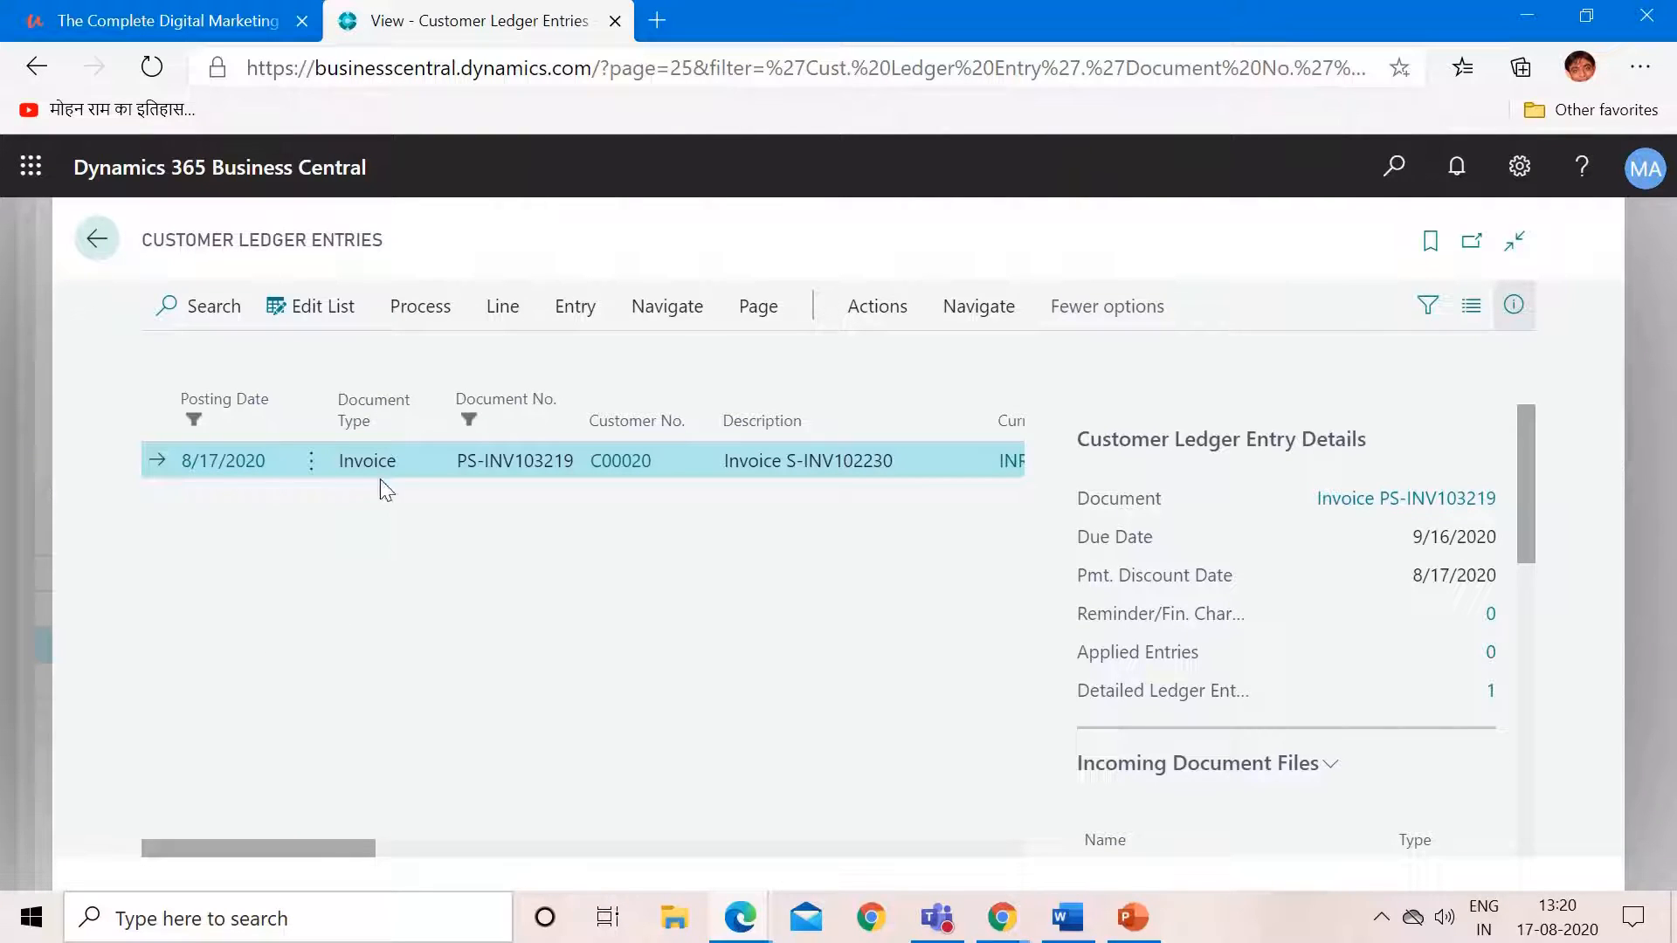
pyautogui.moveTo(320, 856); pyautogui.dragTo(472, 810)
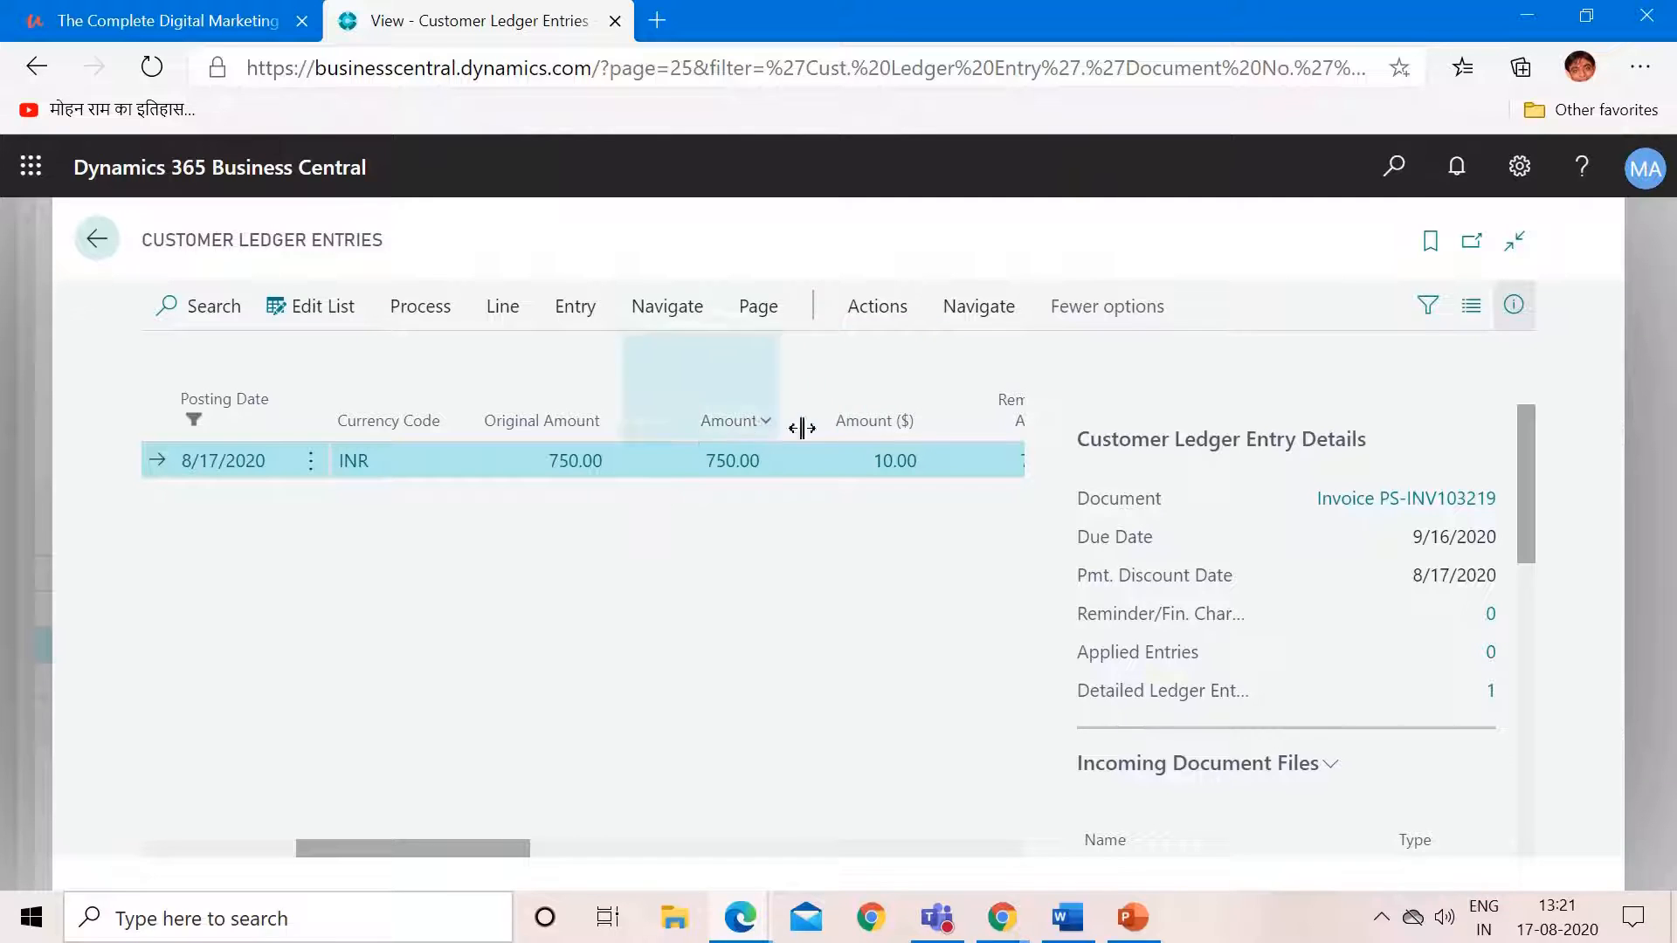
pyautogui.moveTo(819, 432)
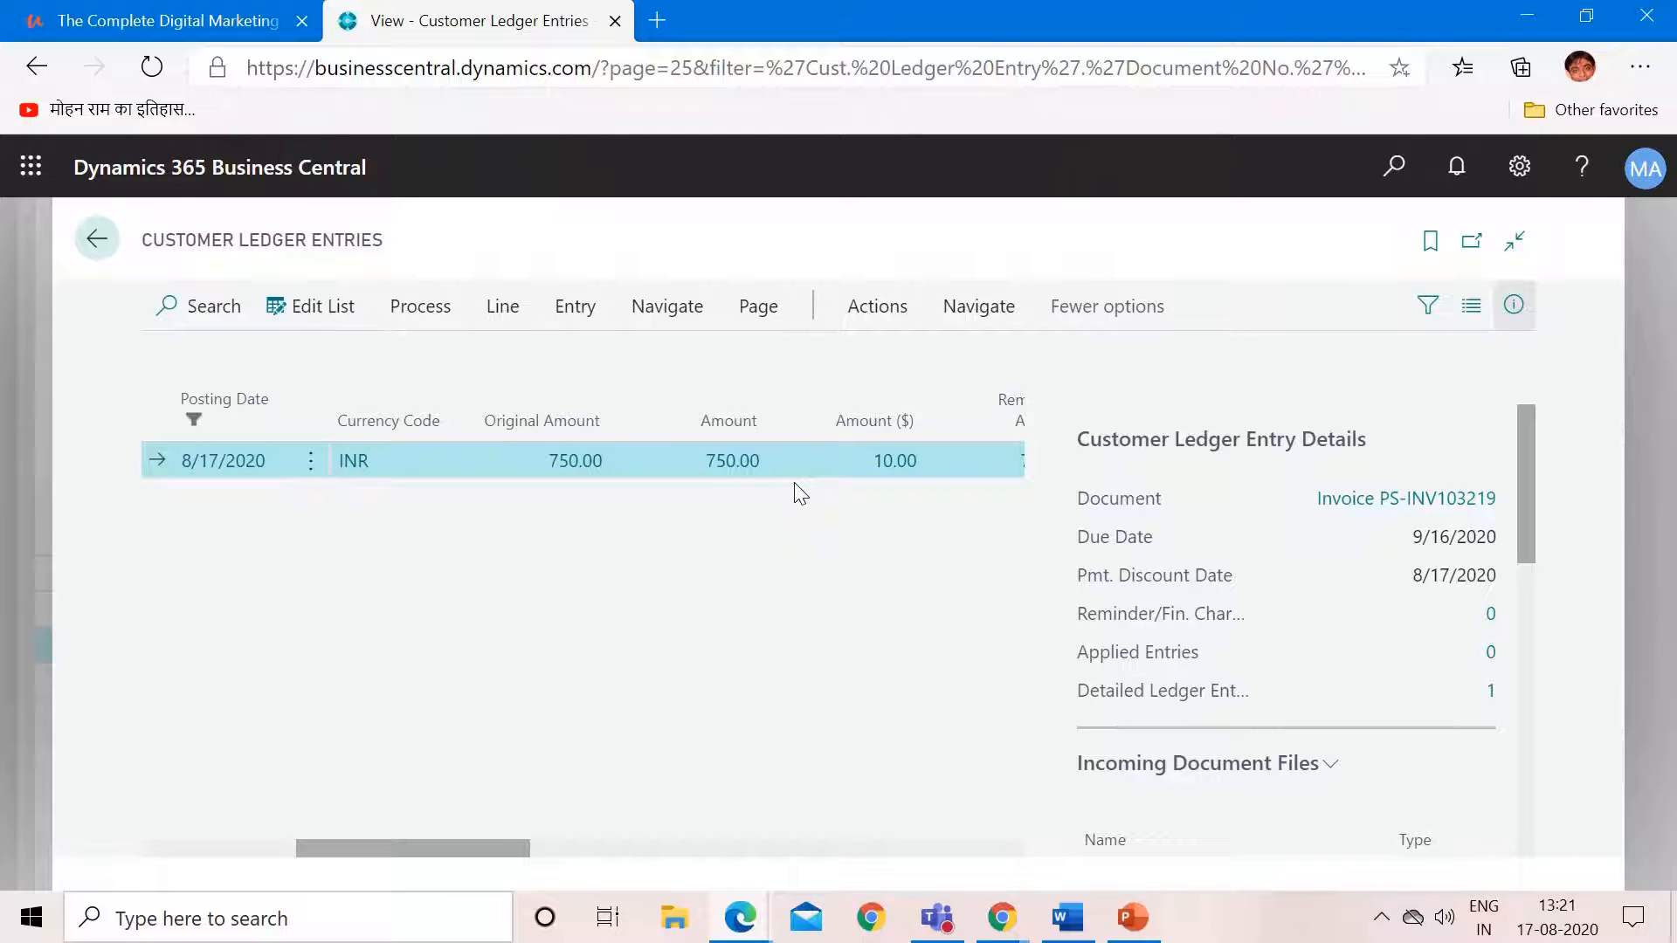
# Step: Open the detailed customer ledger entries behind the dollar amount, compare the INR and dollar amounts, and close them
pyautogui.click(682, 328)
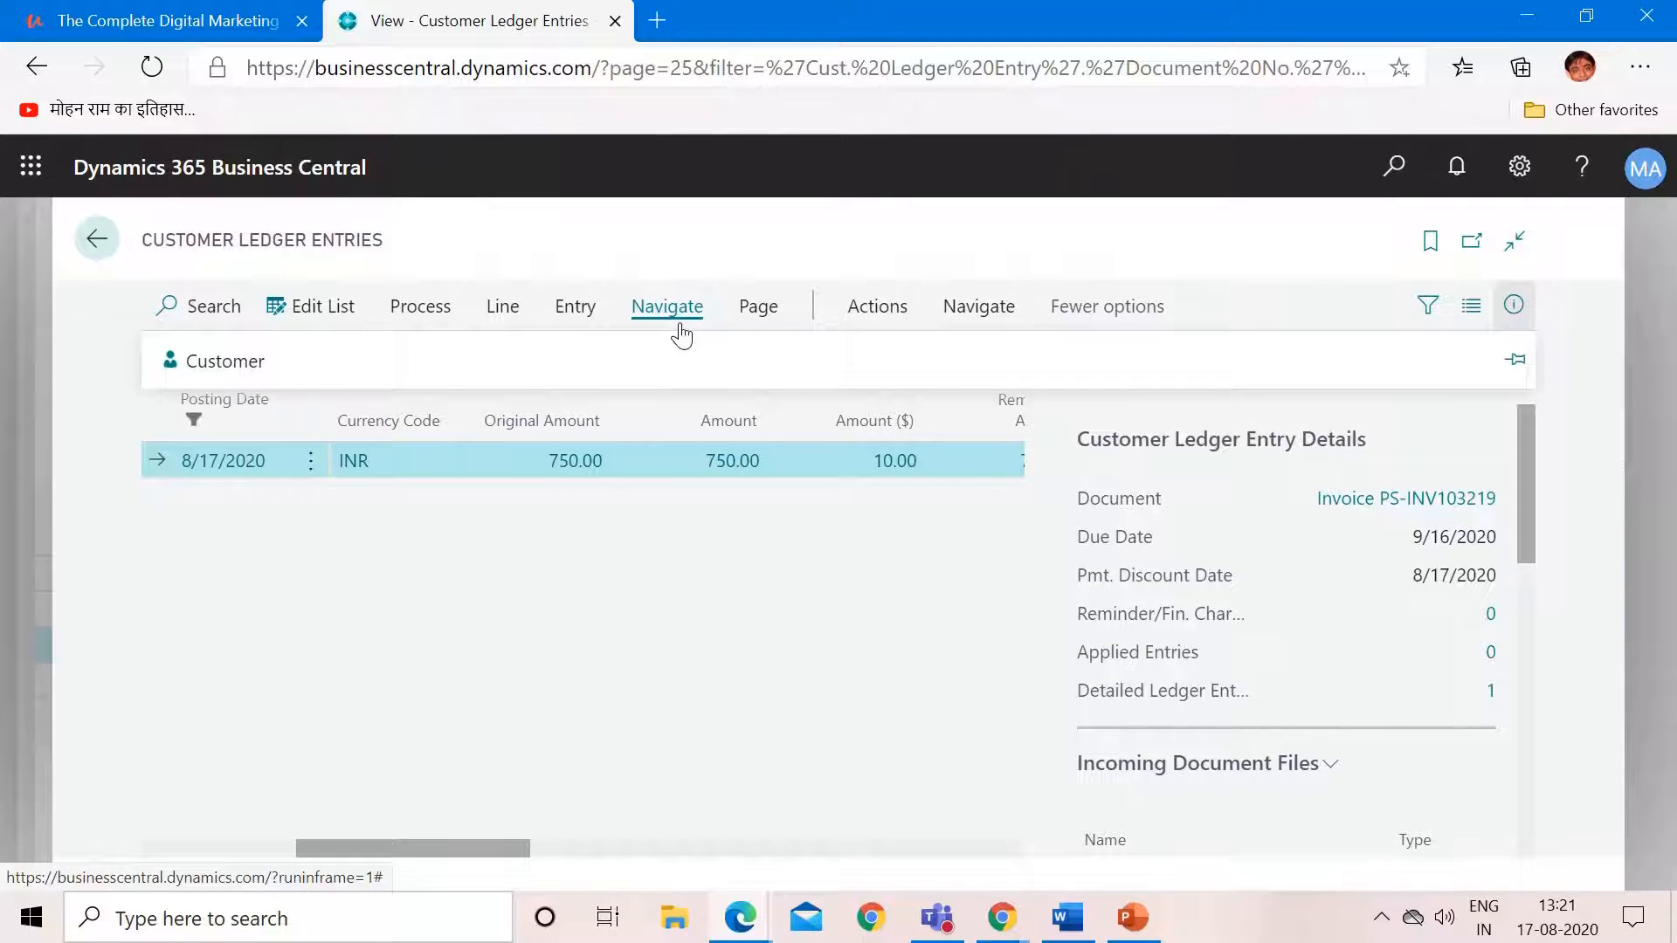
pyautogui.click(908, 460)
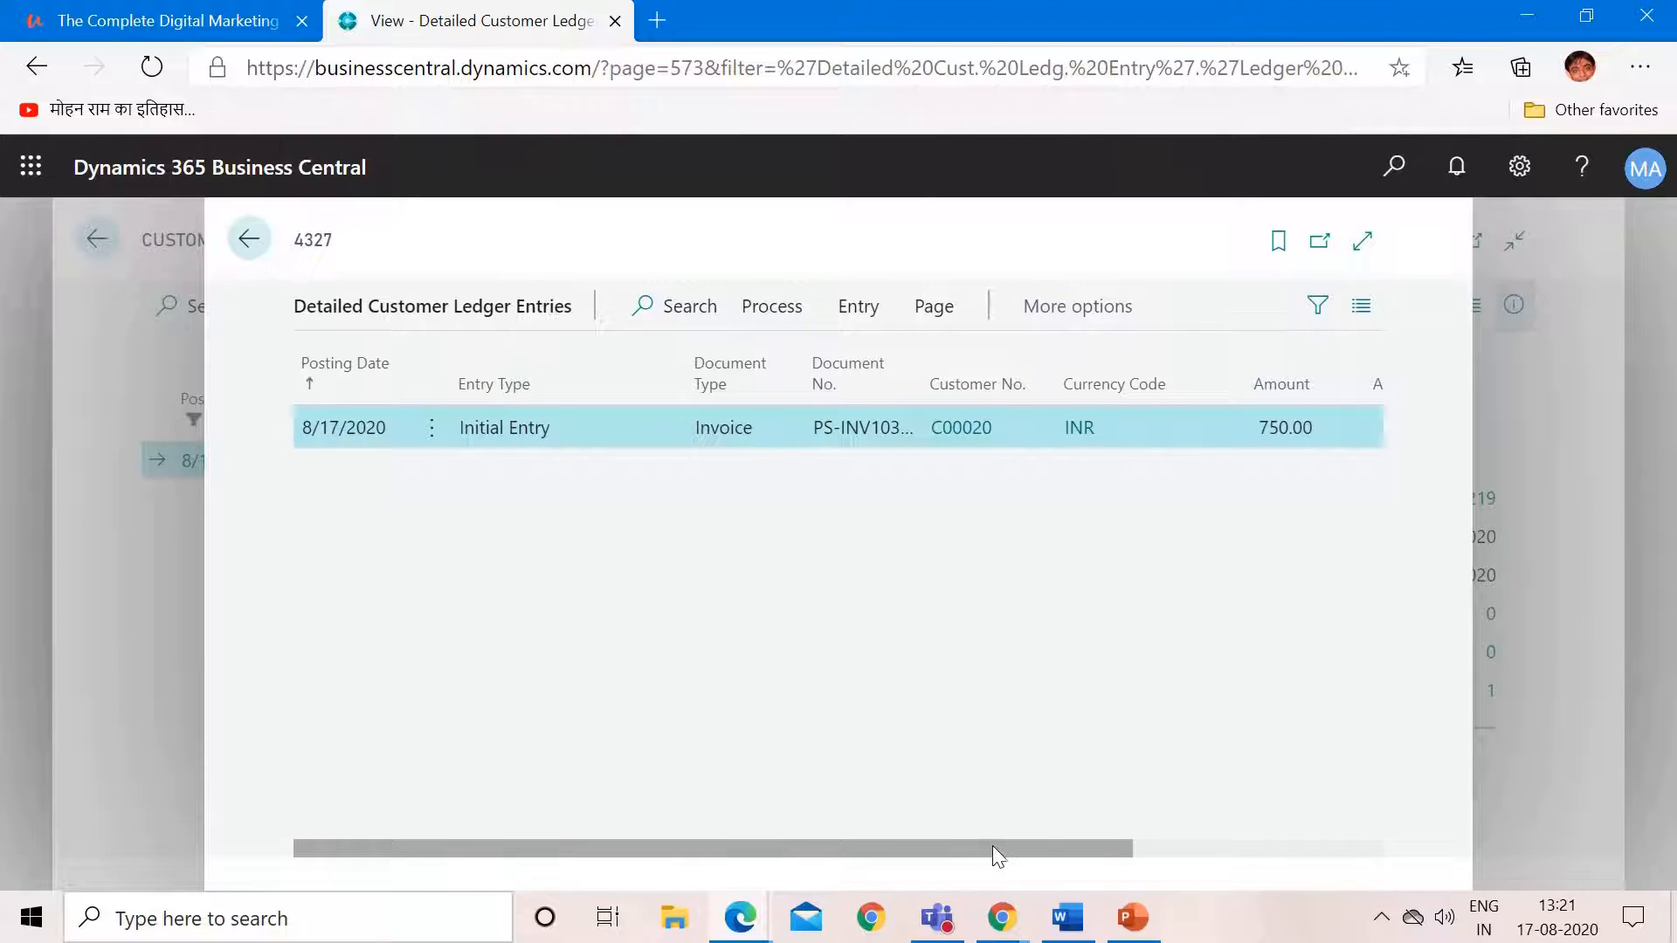
pyautogui.moveTo(993, 845); pyautogui.dragTo(1346, 843)
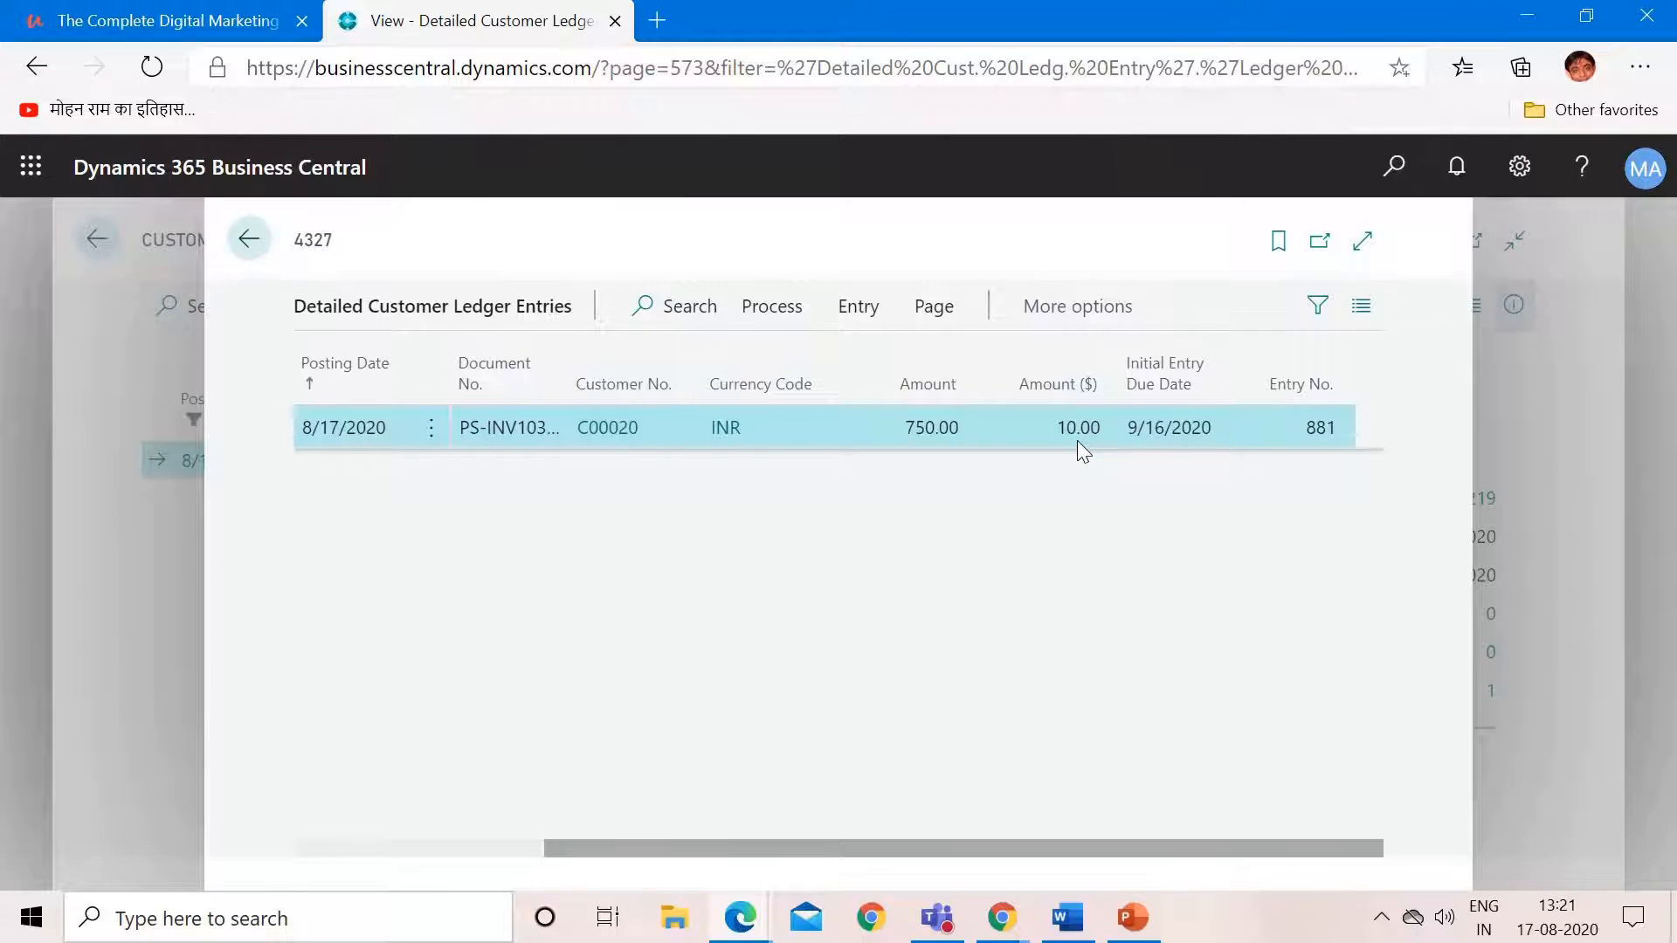
pyautogui.press('Escape')
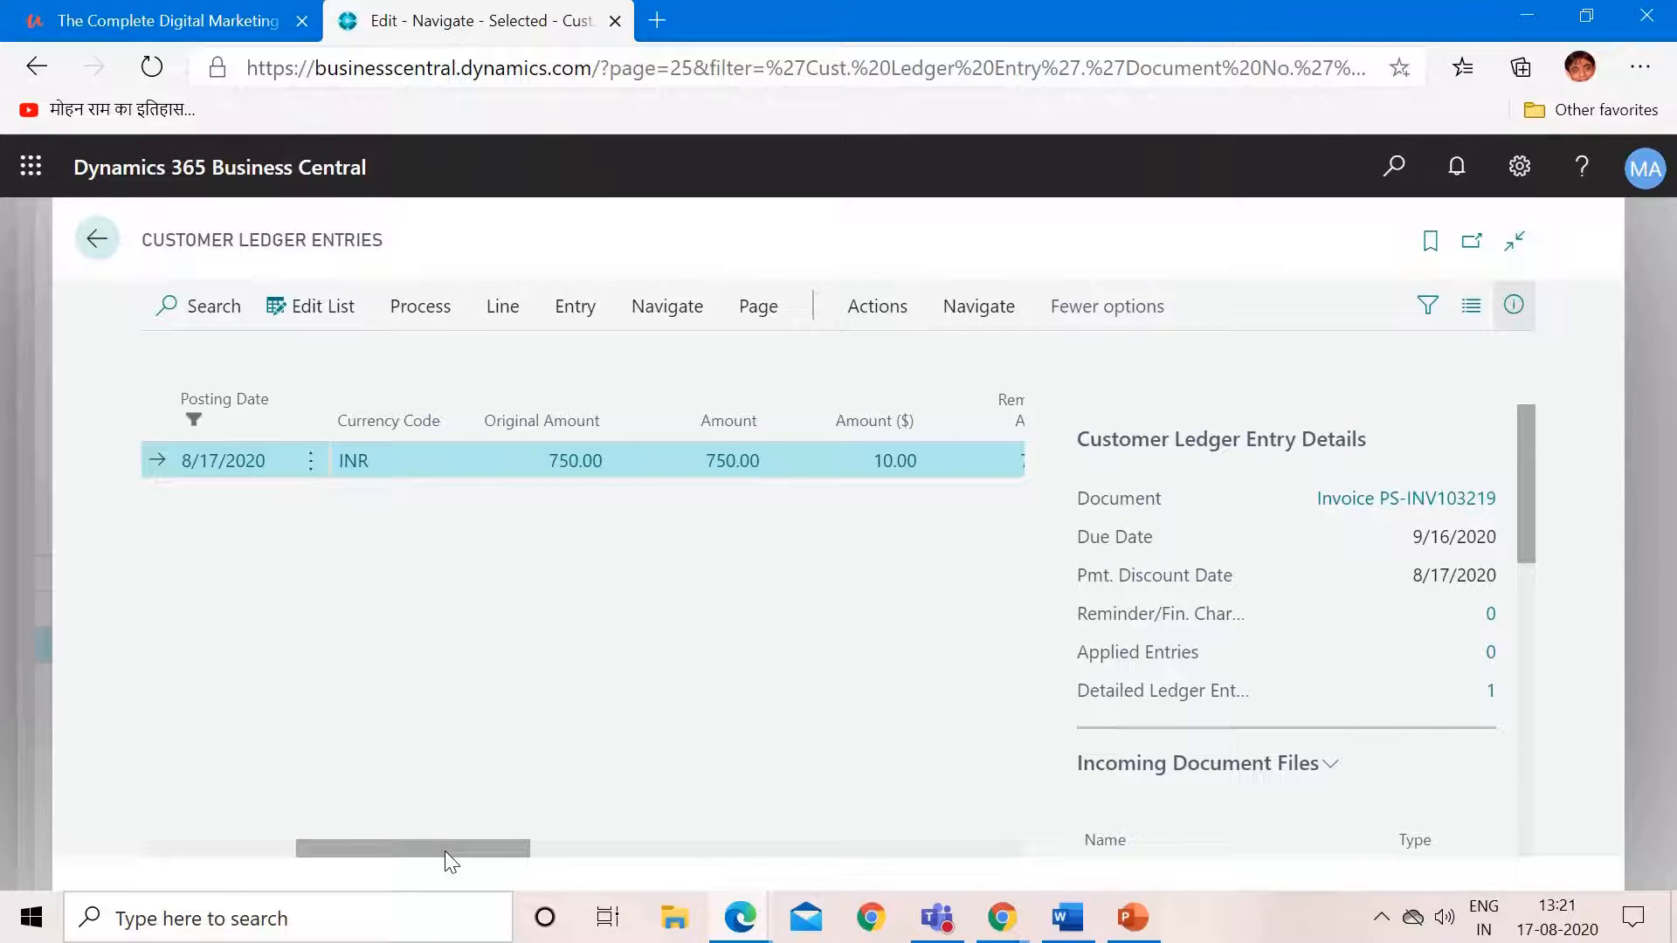
# Step: Review the remaining columns of the customer ledger entry, and return to the home page
pyautogui.moveTo(443, 850); pyautogui.dragTo(966, 838)
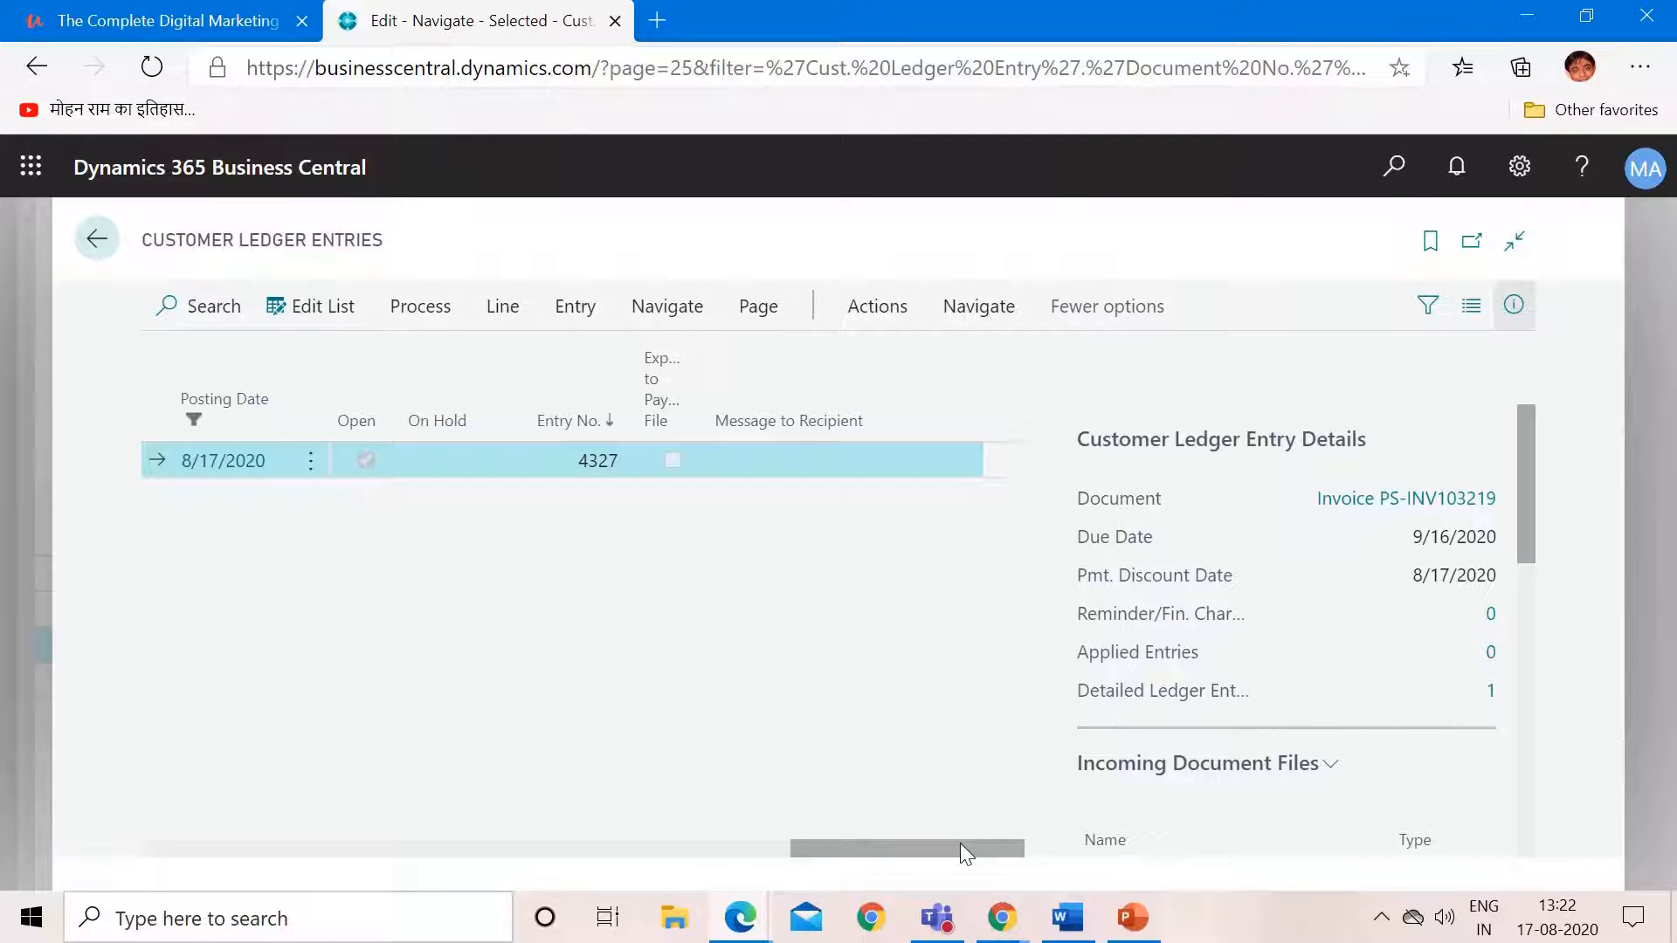
pyautogui.moveTo(961, 842); pyautogui.dragTo(432, 787)
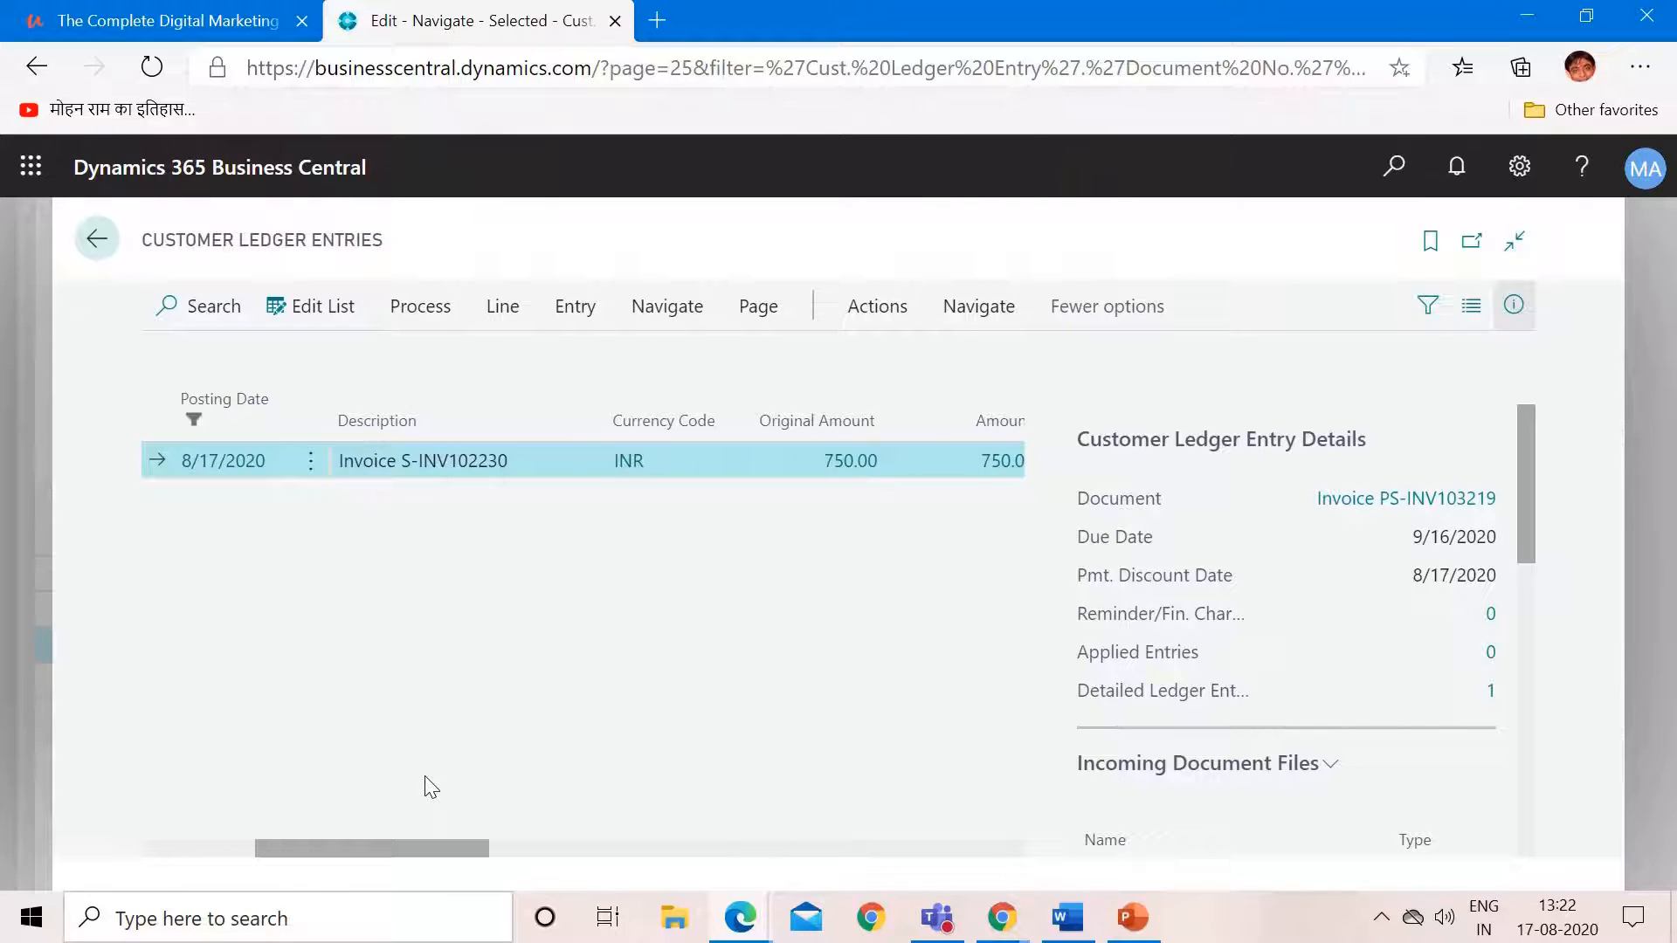
pyautogui.press('Escape')
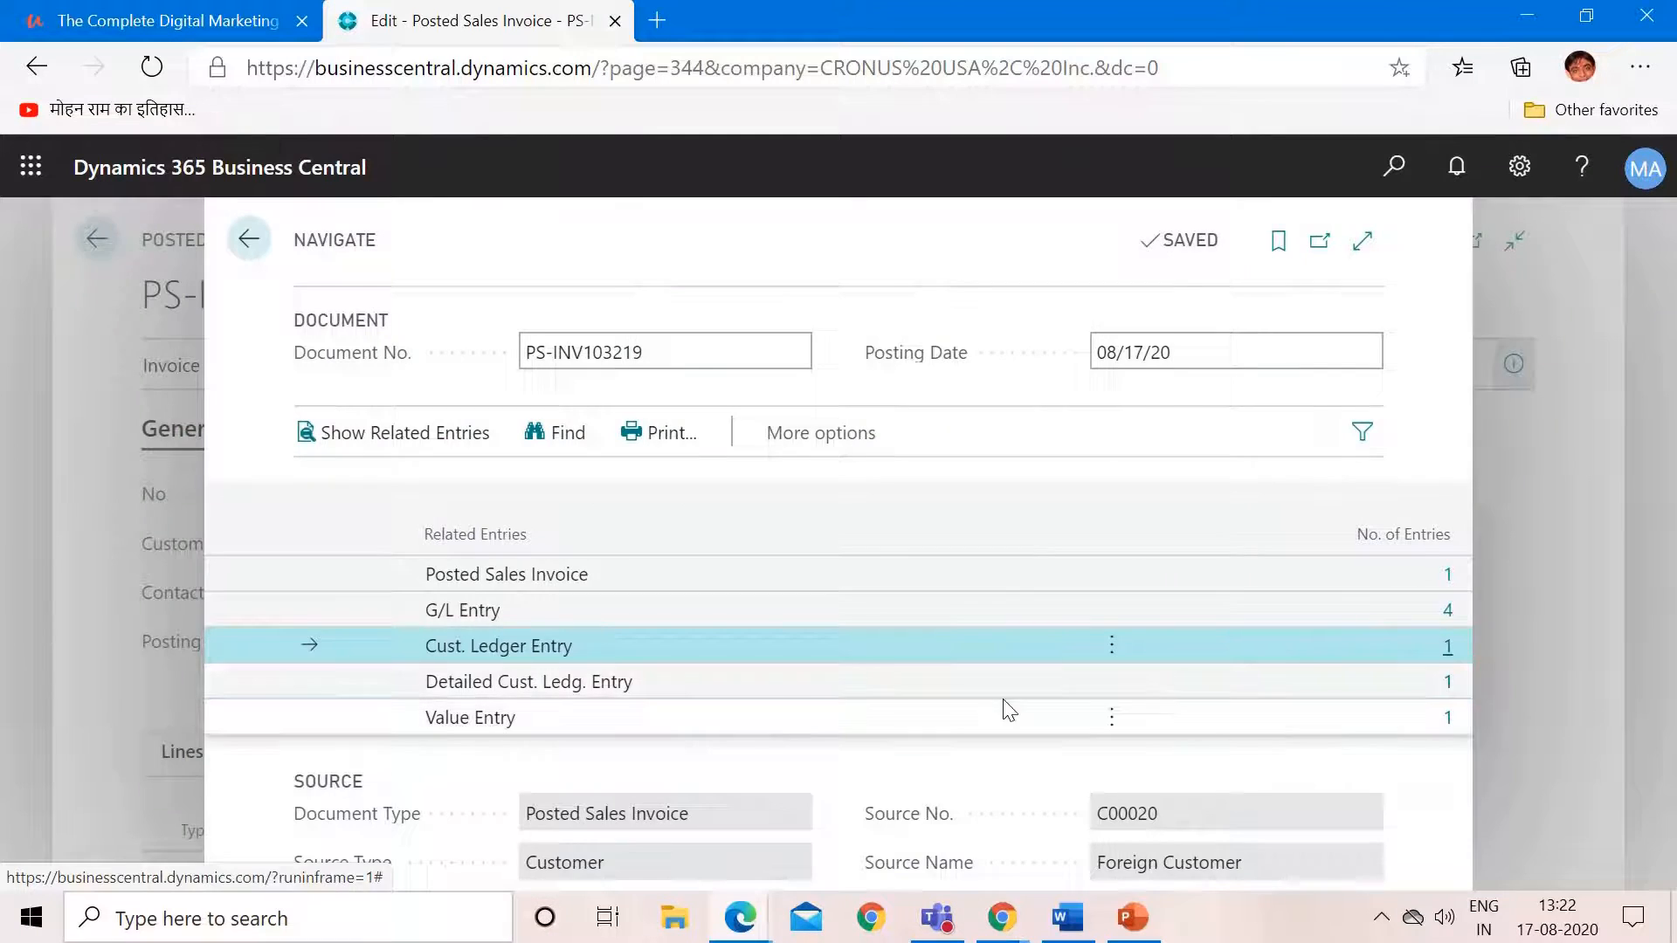
pyautogui.press('Escape')
pyautogui.press('Escape')
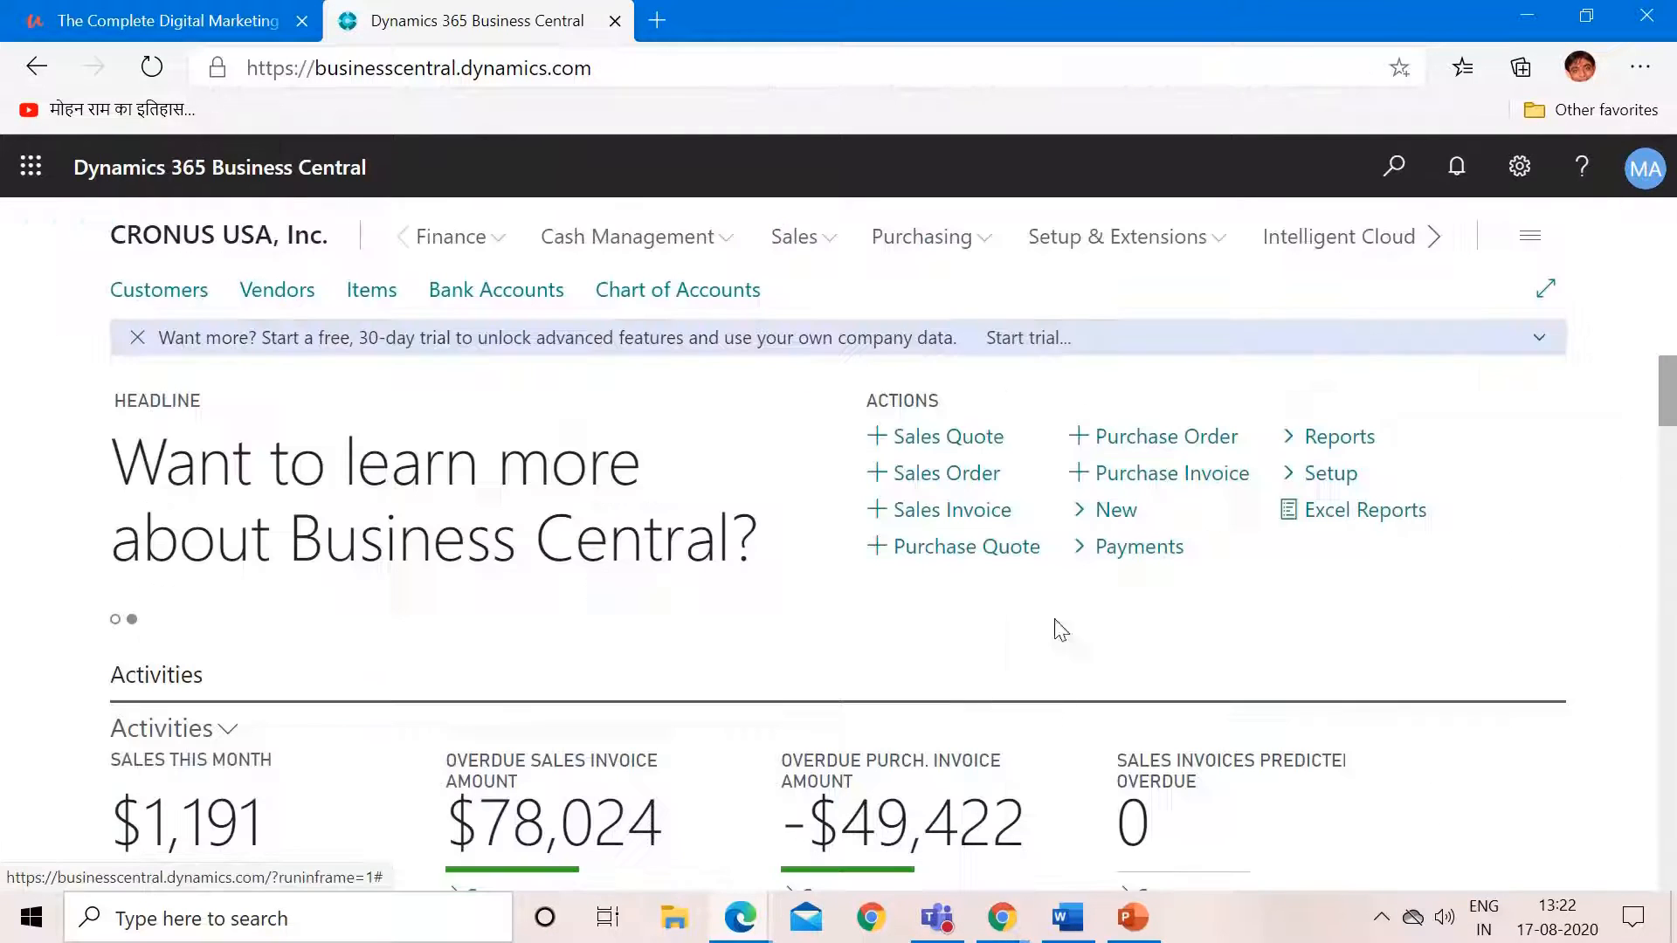
# Step: Set the work date to 8/31/2020 in the user settings
pyautogui.click(1520, 168)
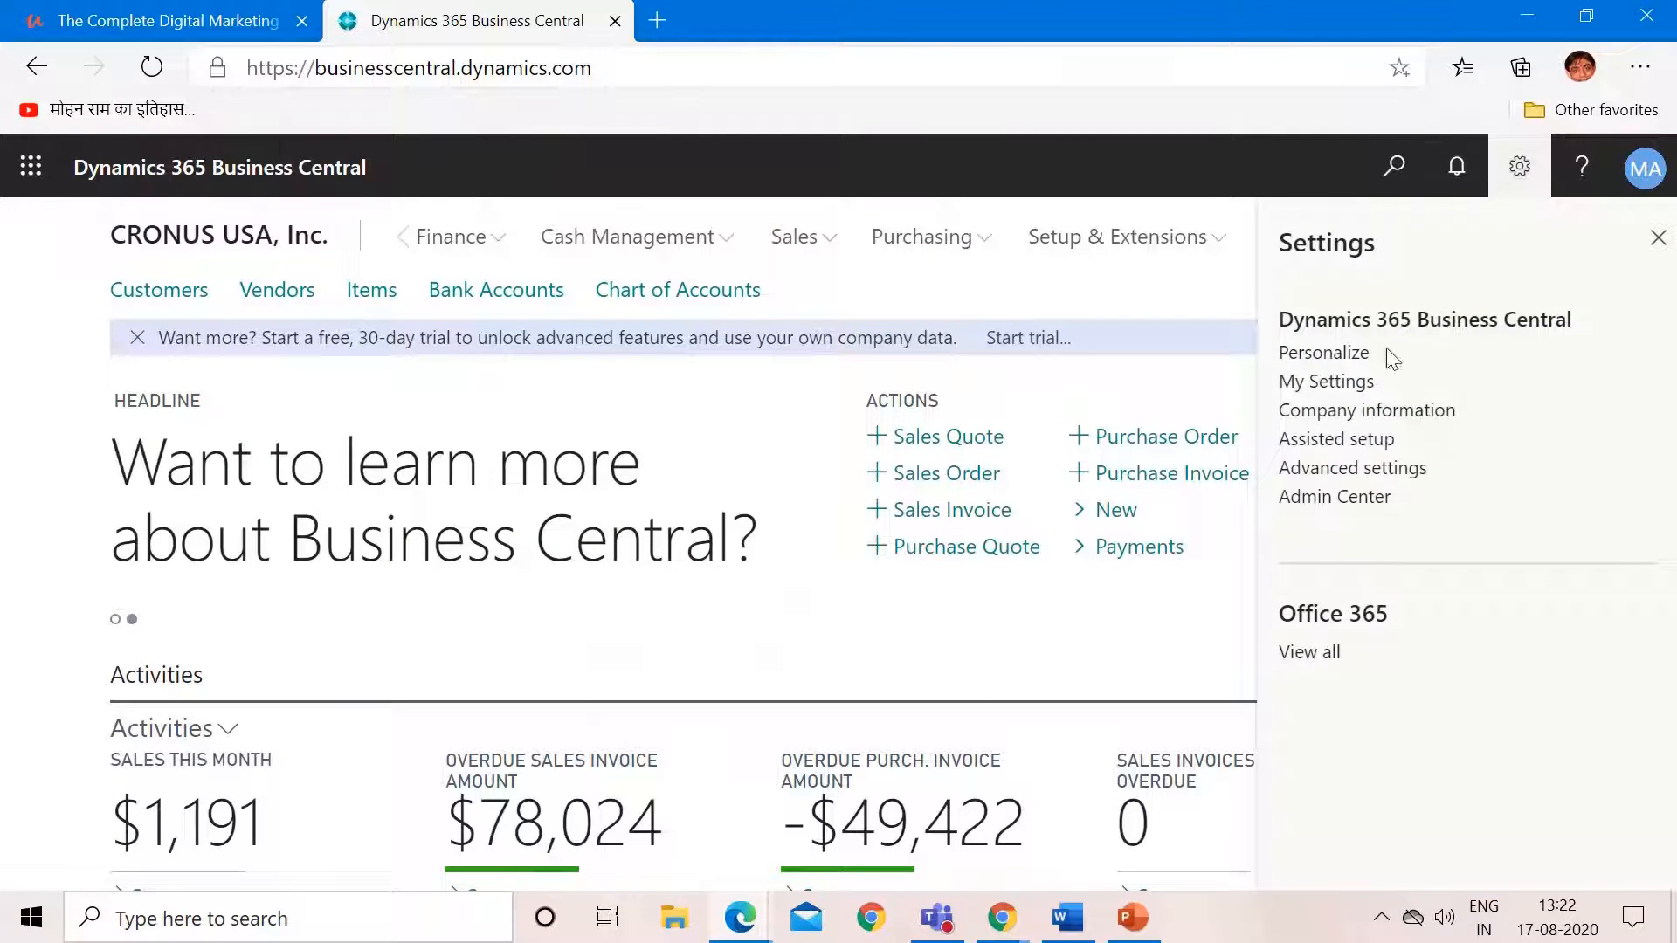
pyautogui.click(1350, 388)
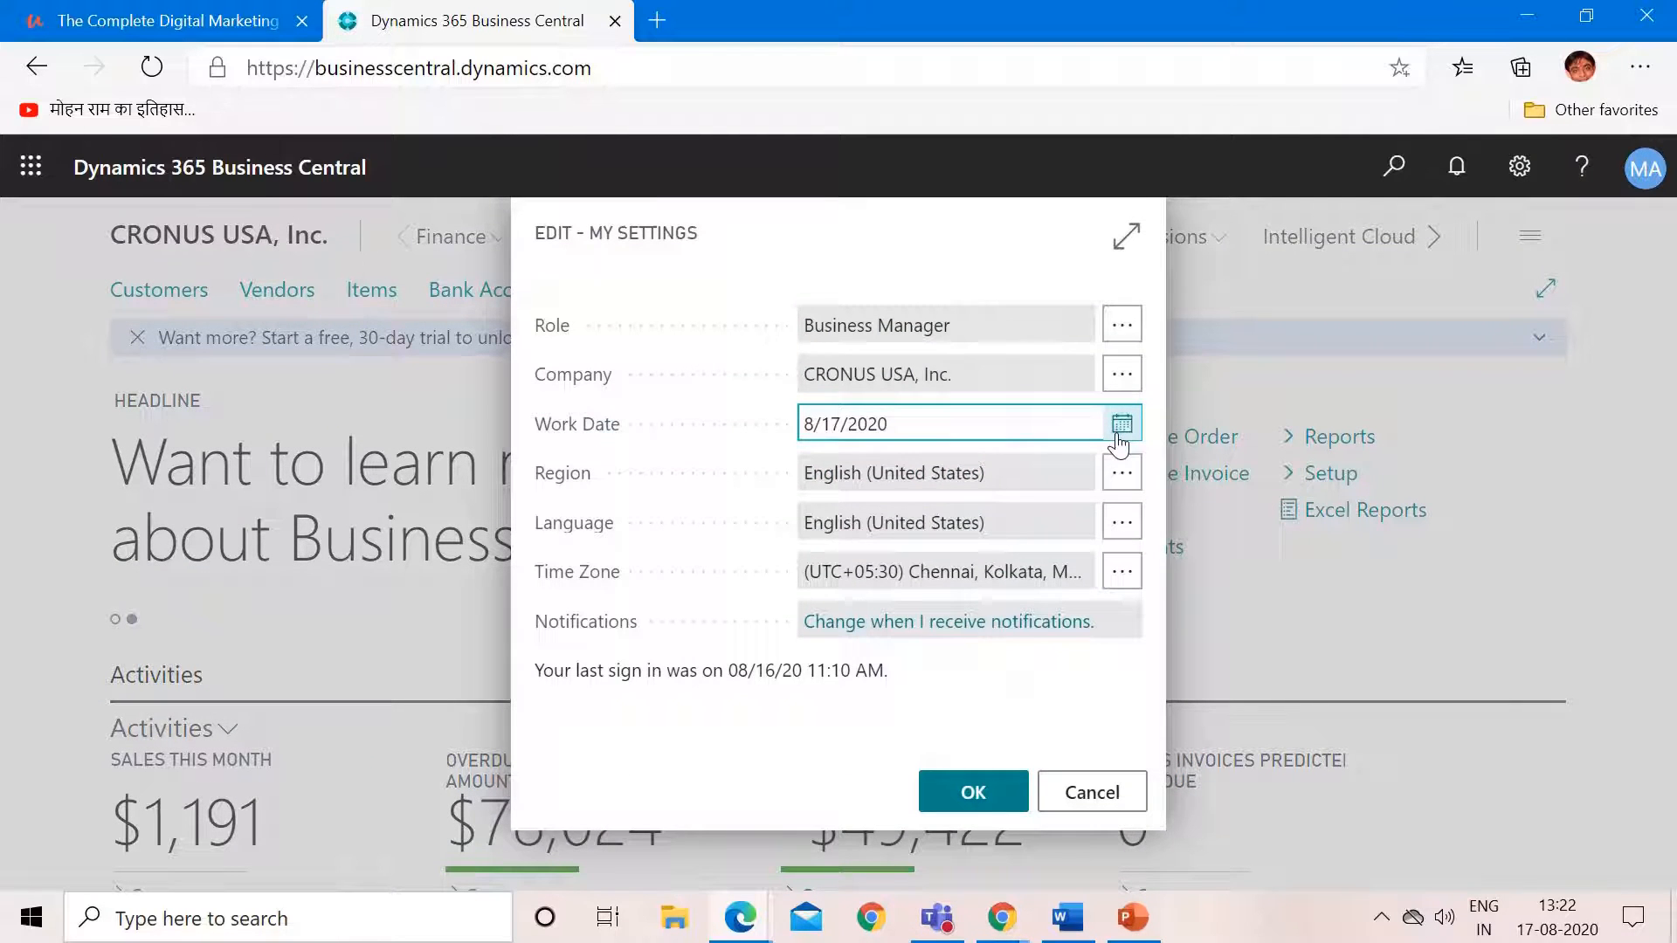
pyautogui.click(1121, 425)
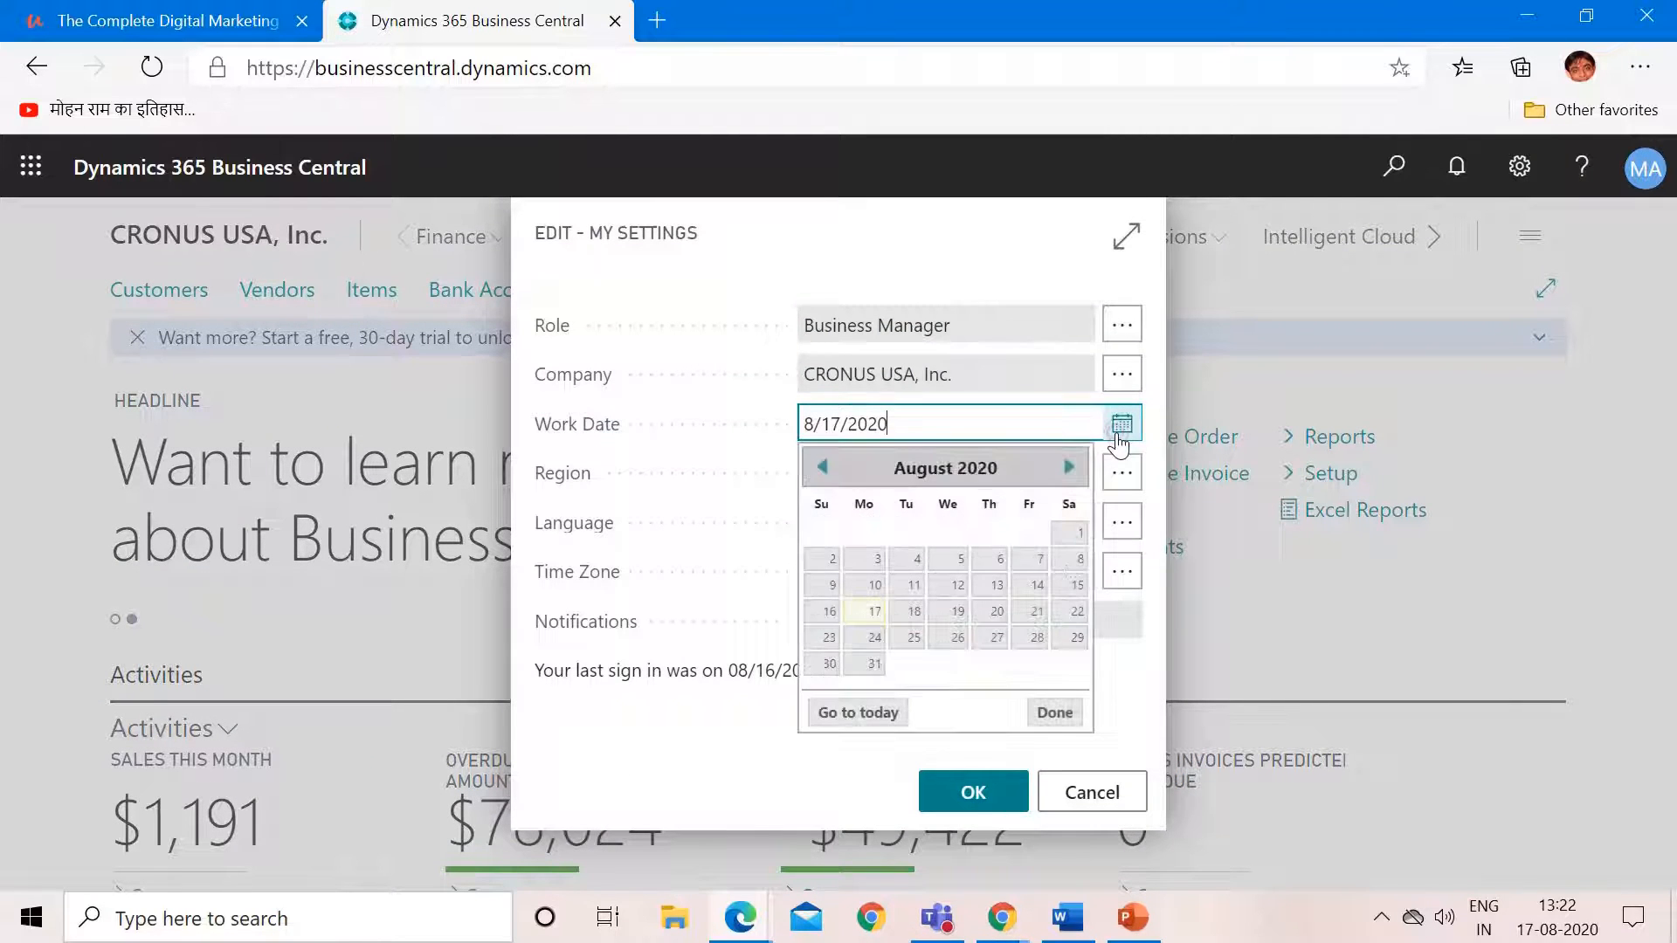
pyautogui.click(882, 666)
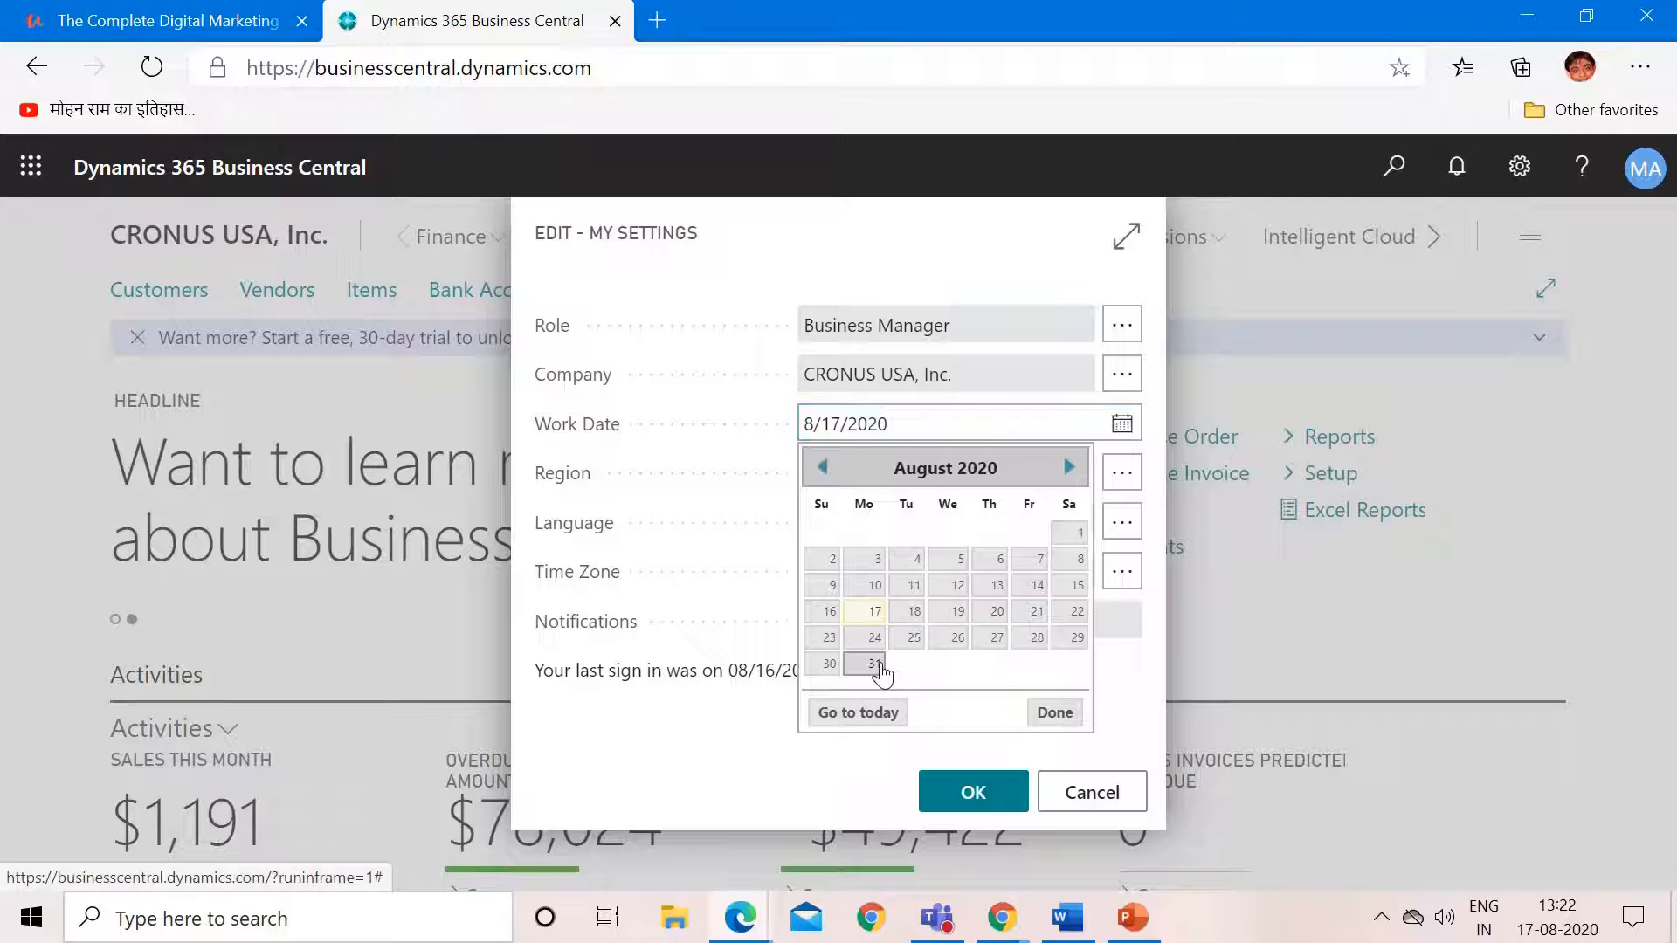
pyautogui.click(1007, 812)
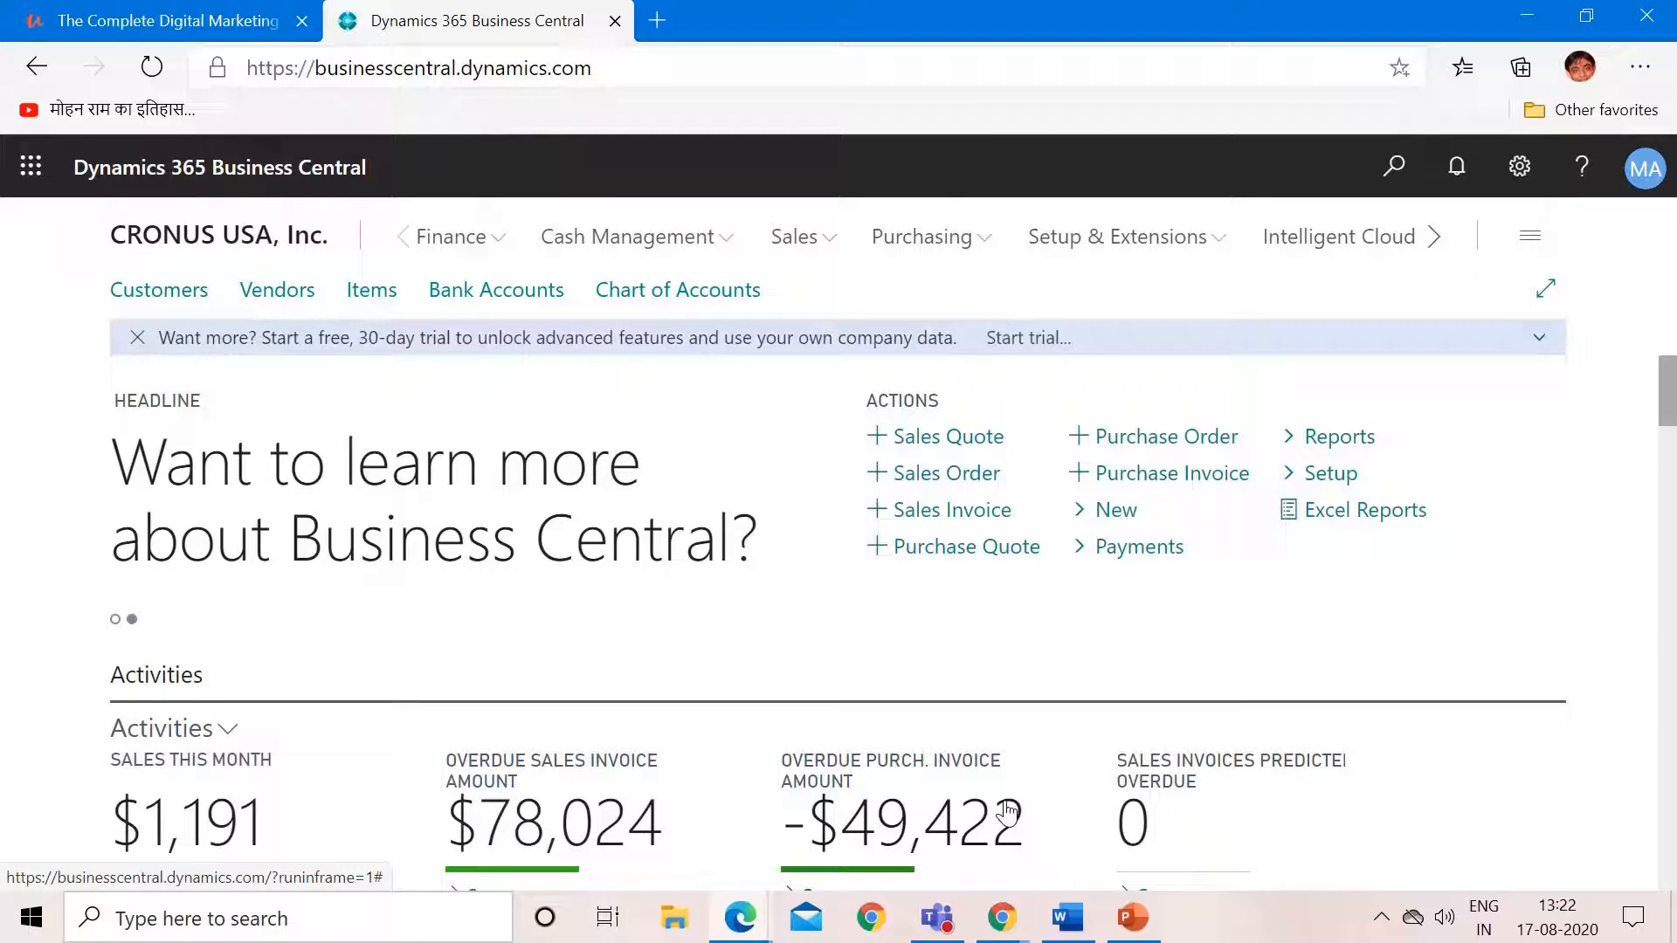
# Step: Find the Currencies list and open the exchange rates of the INR currency
pyautogui.click(1390, 174)
pyautogui.write('renc')
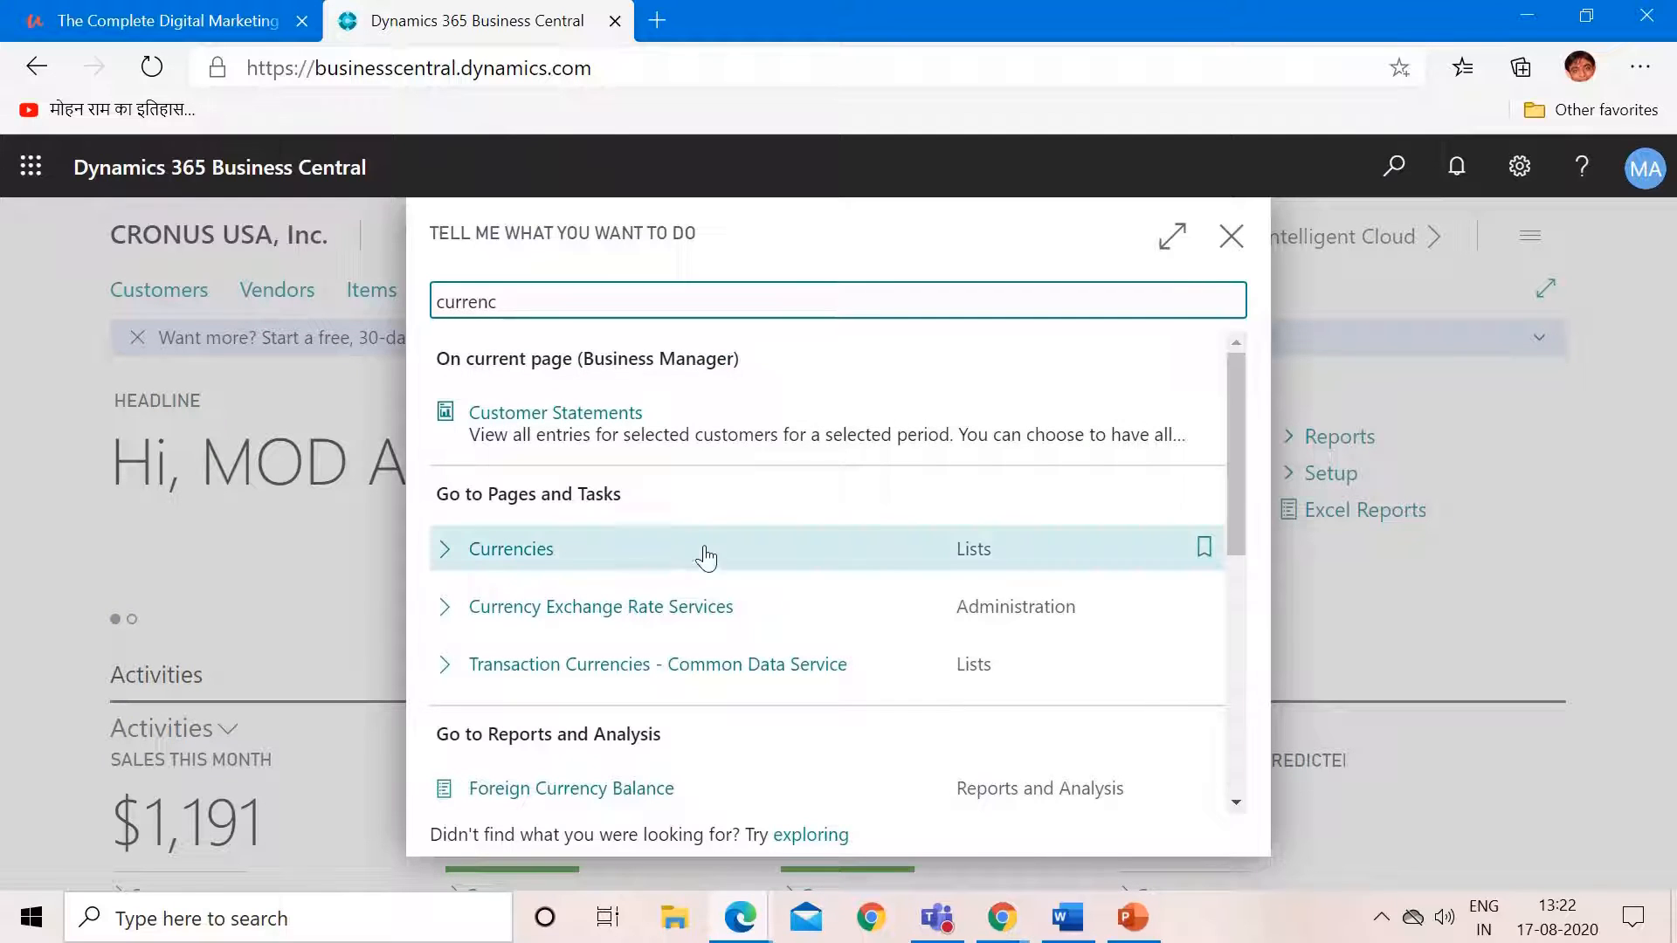
pyautogui.click(541, 559)
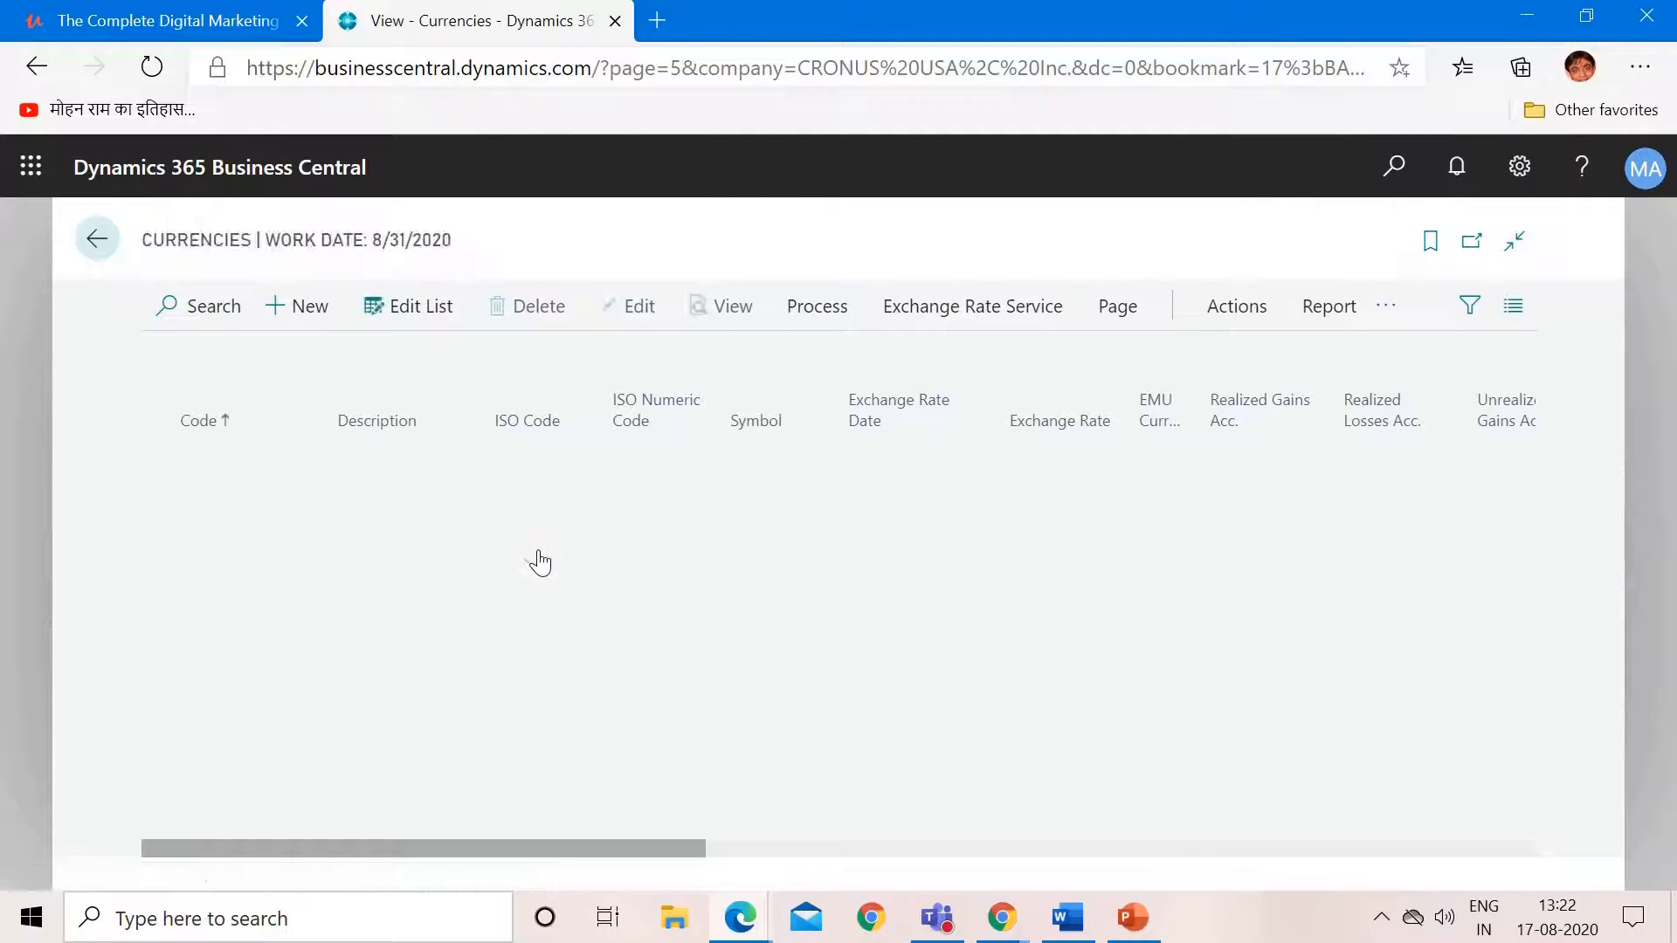
pyautogui.click(401, 535)
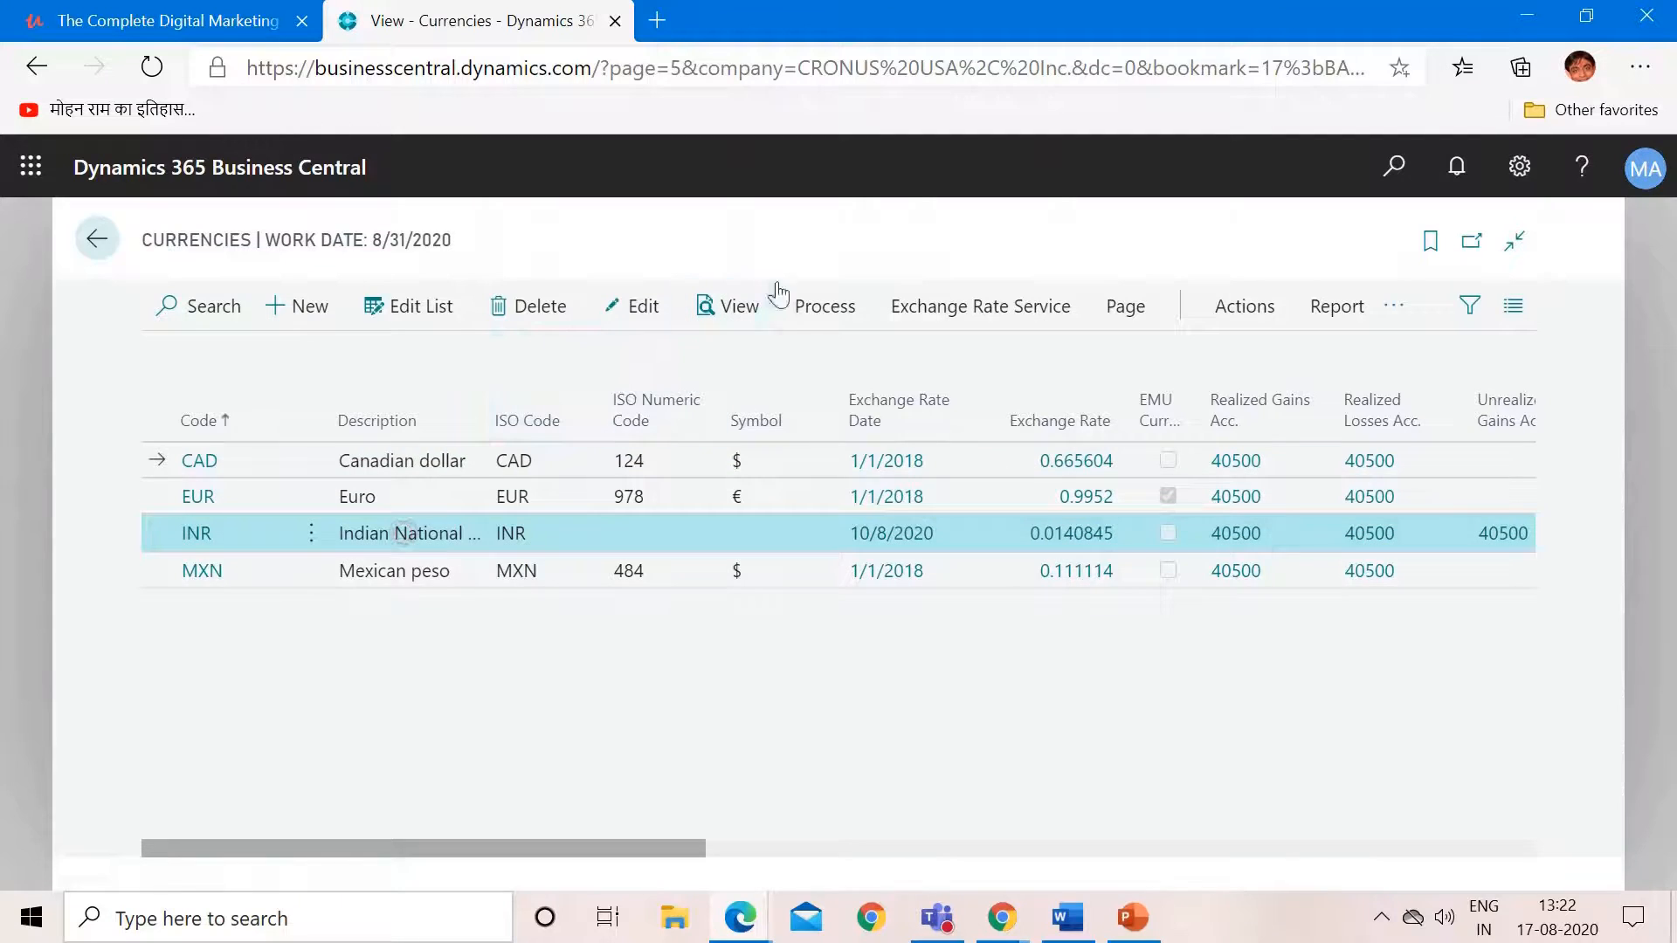
pyautogui.click(840, 307)
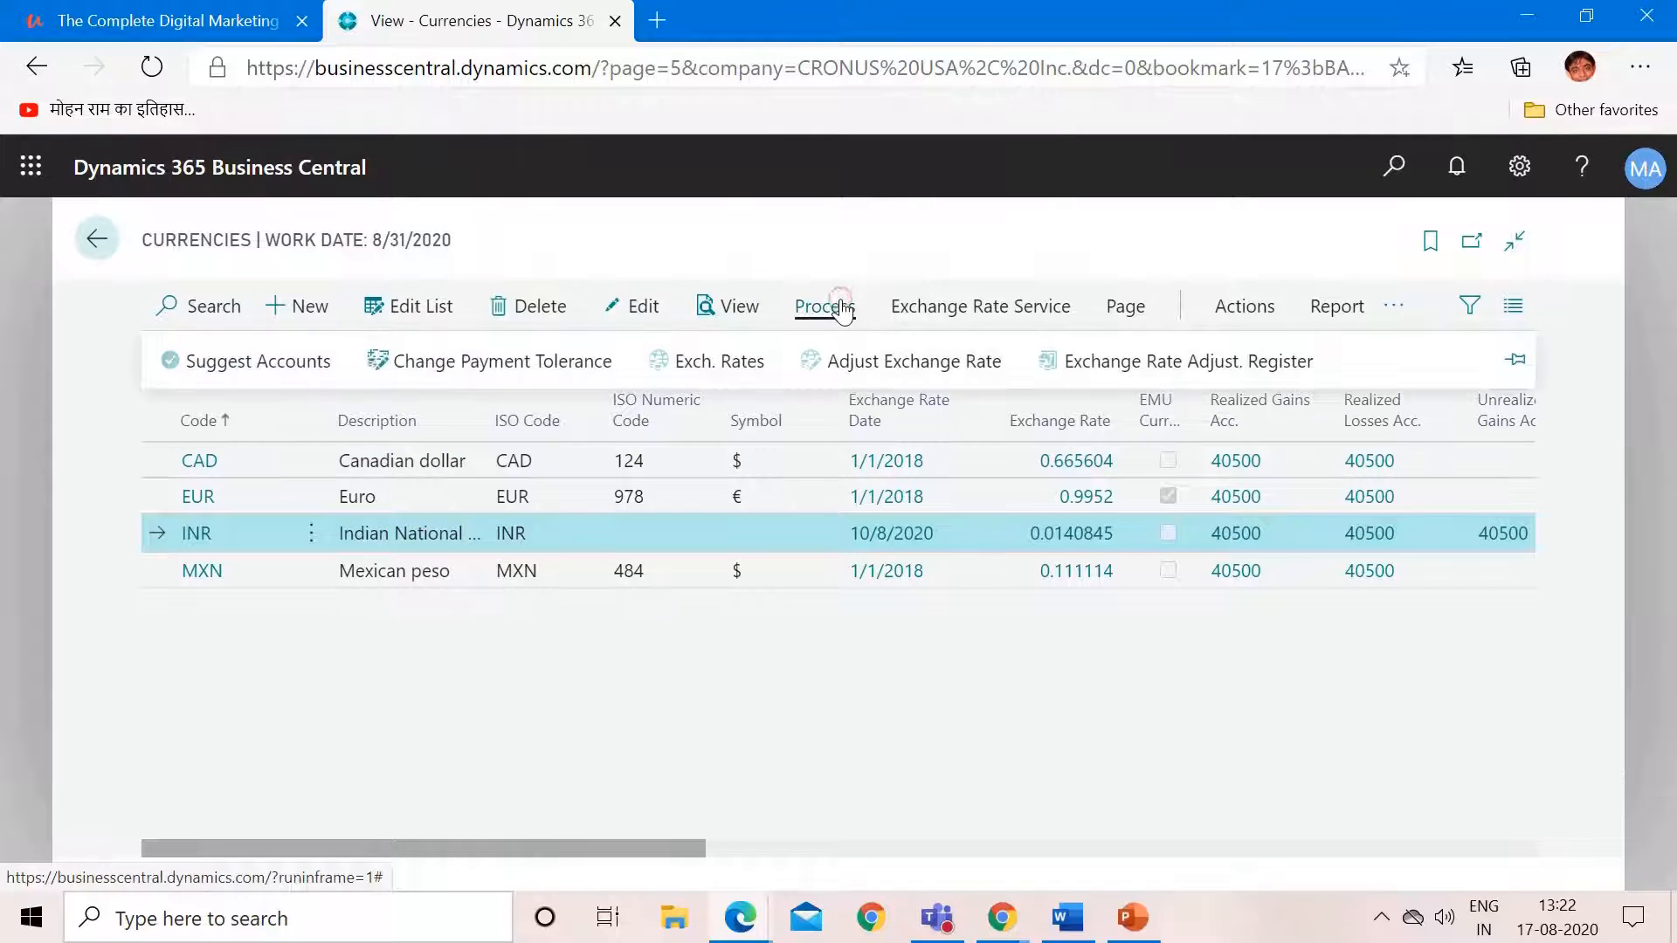
pyautogui.click(707, 365)
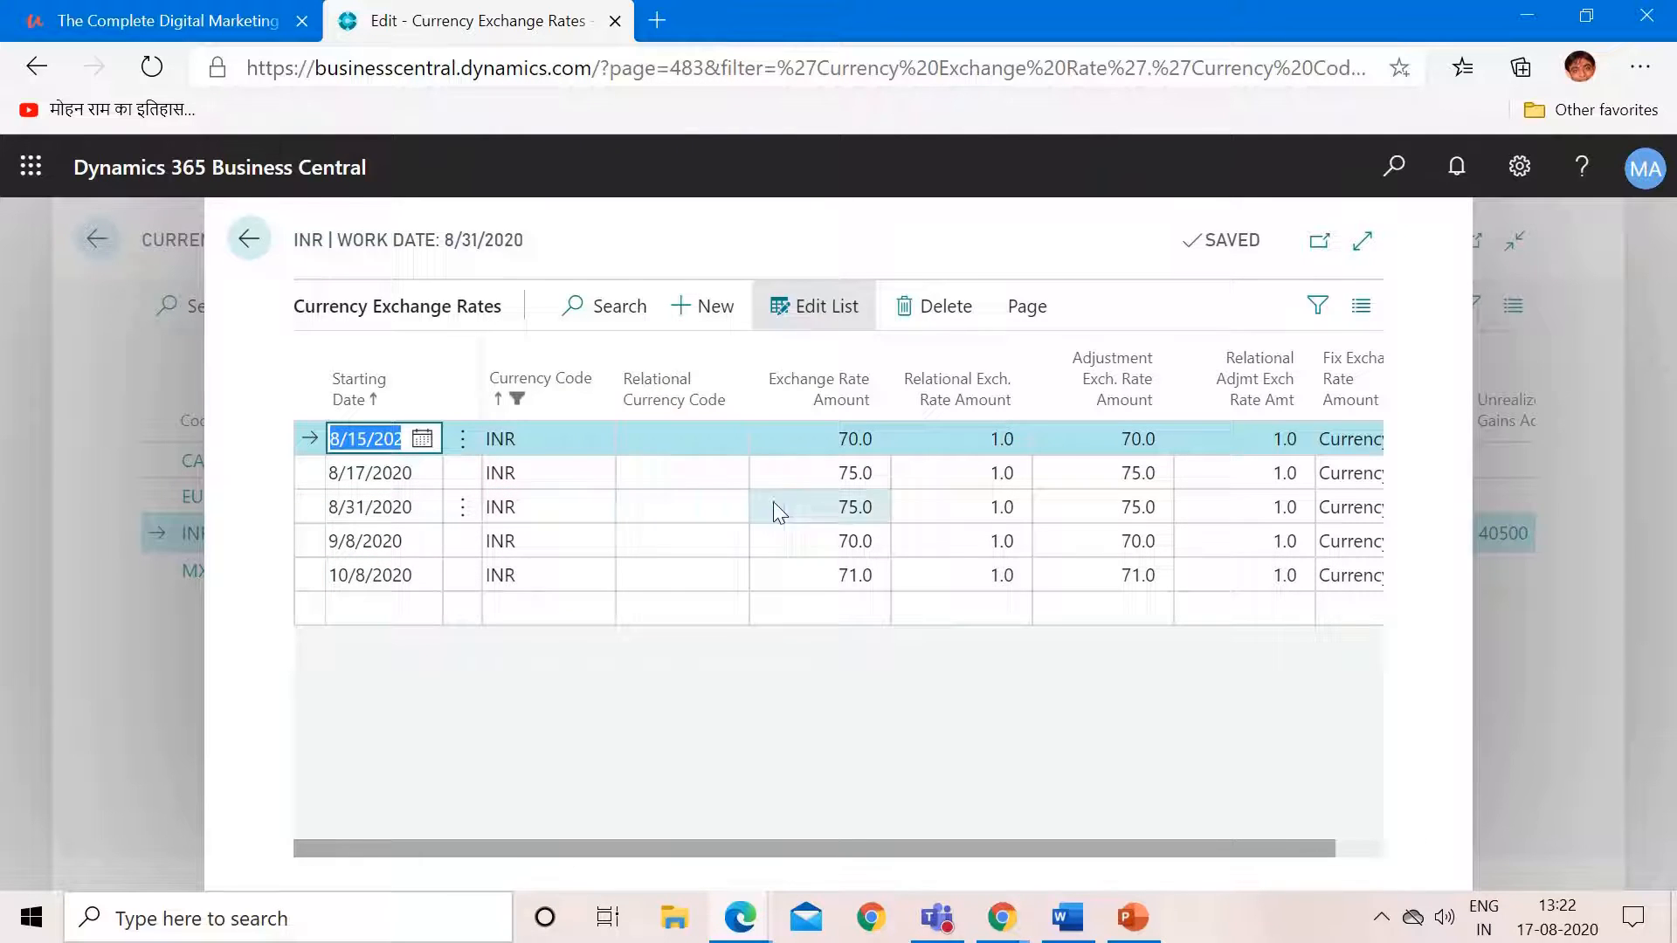
# Step: Set the exchange rate amount and adjustment exchange rate amount of the 8/31/2020 INR rate to 70, and close the rates
pyautogui.click(846, 516)
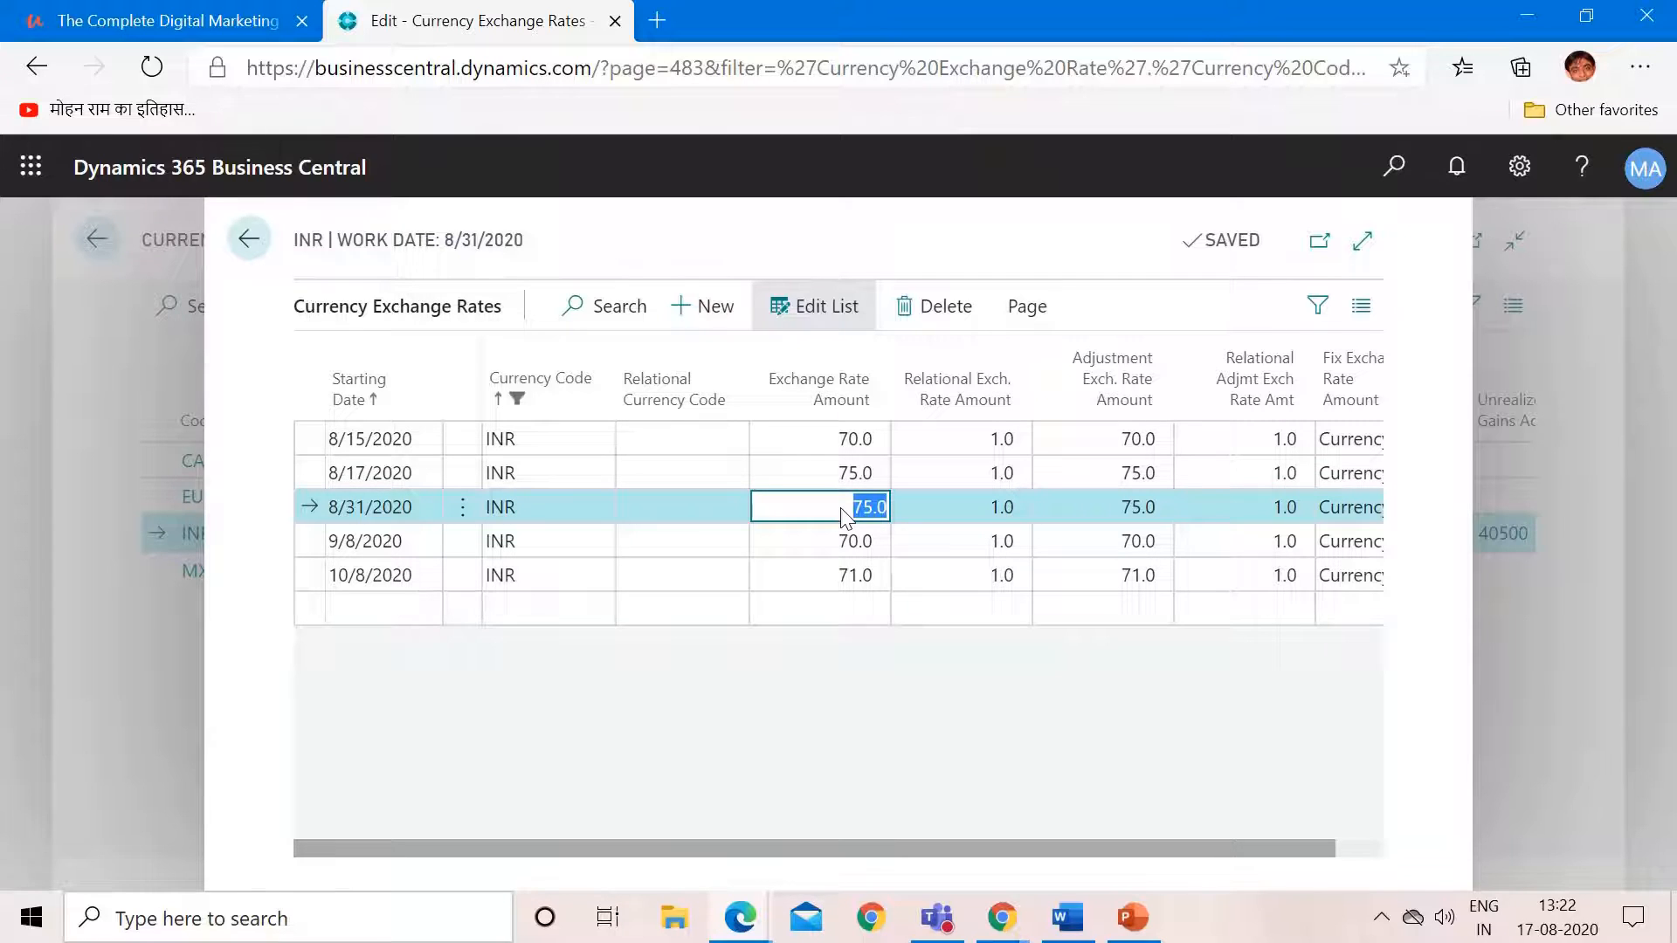
pyautogui.write('70')
pyautogui.press('Tab')
pyautogui.press('Tab')
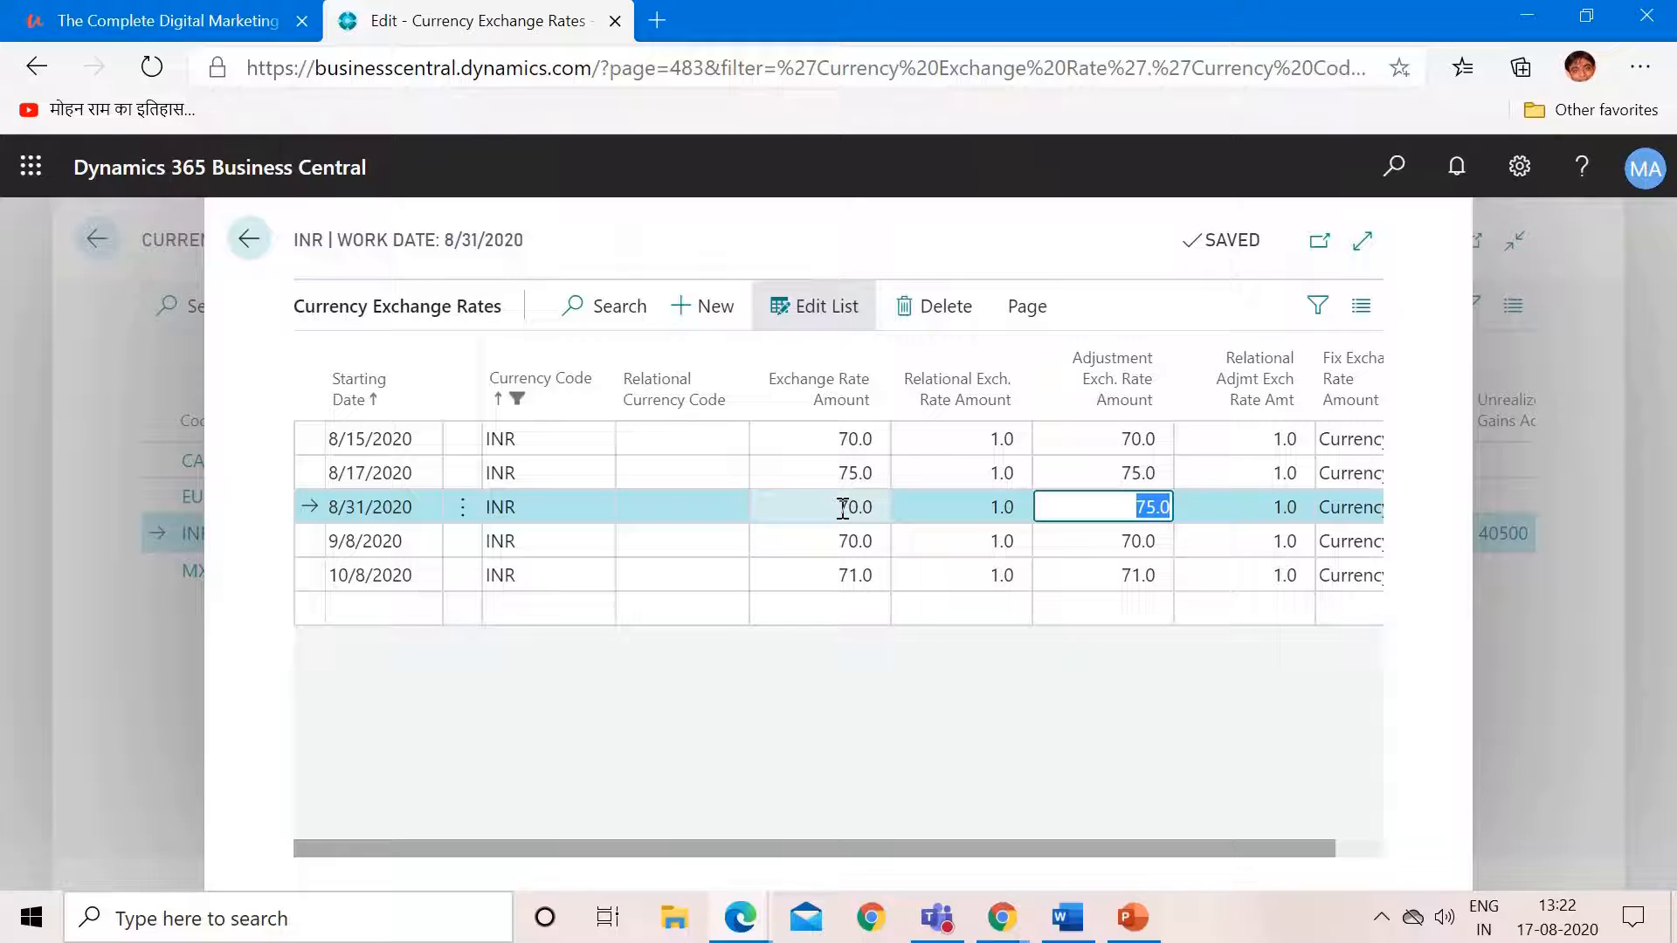
pyautogui.write('70')
pyautogui.press('Tab')
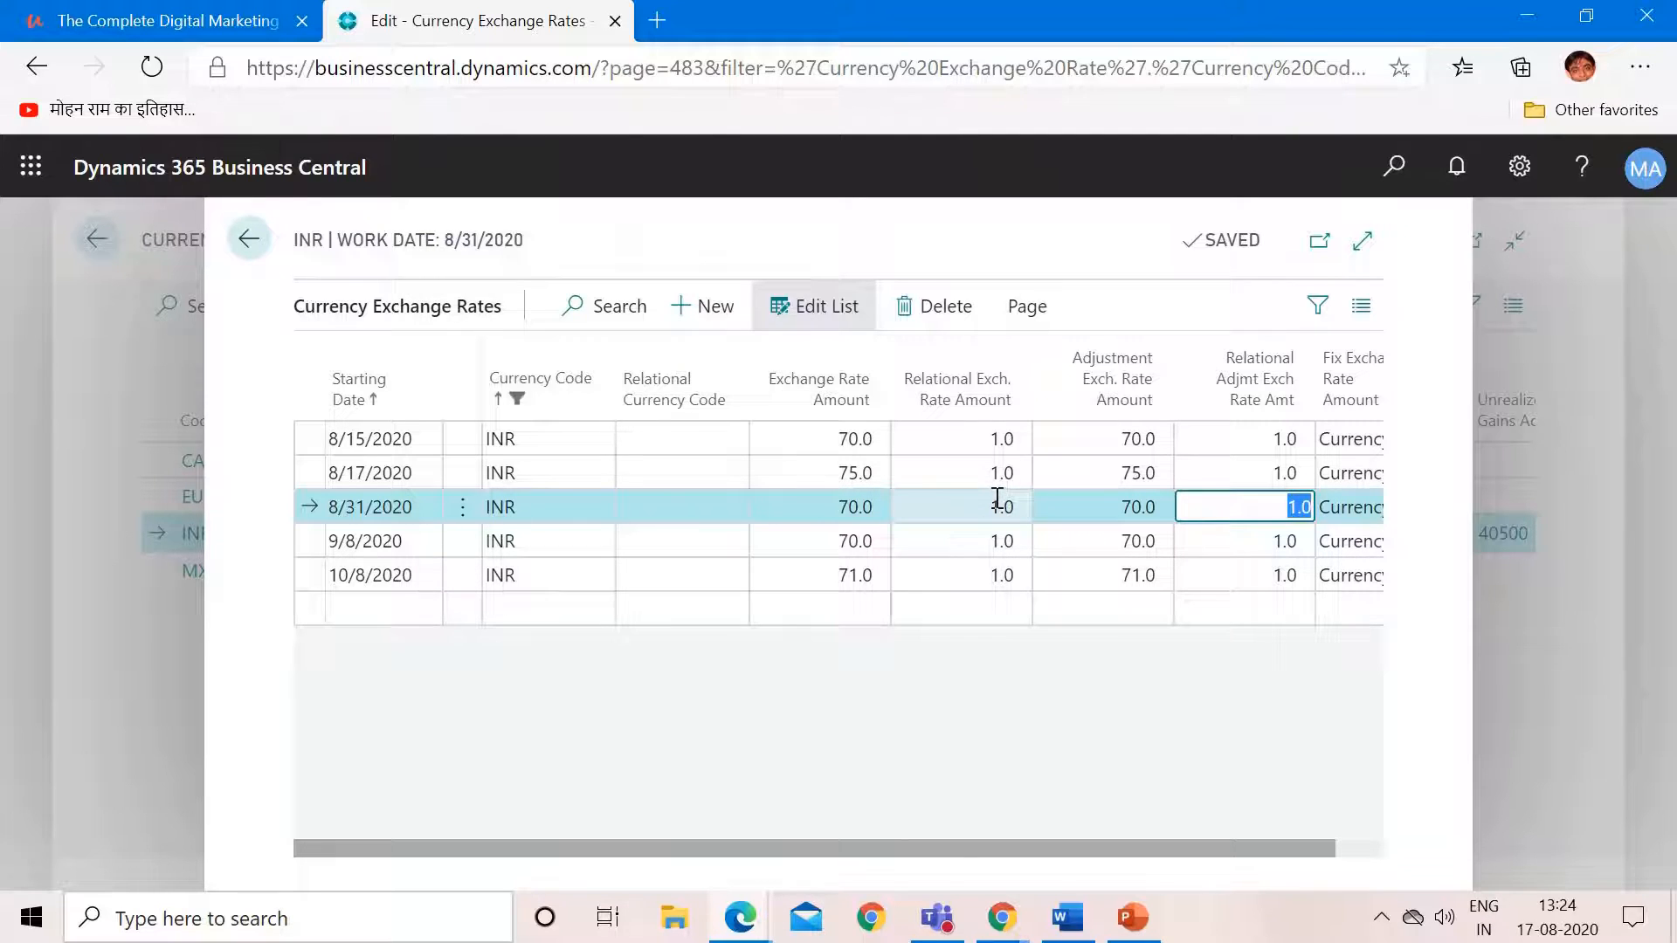
pyautogui.click(854, 505)
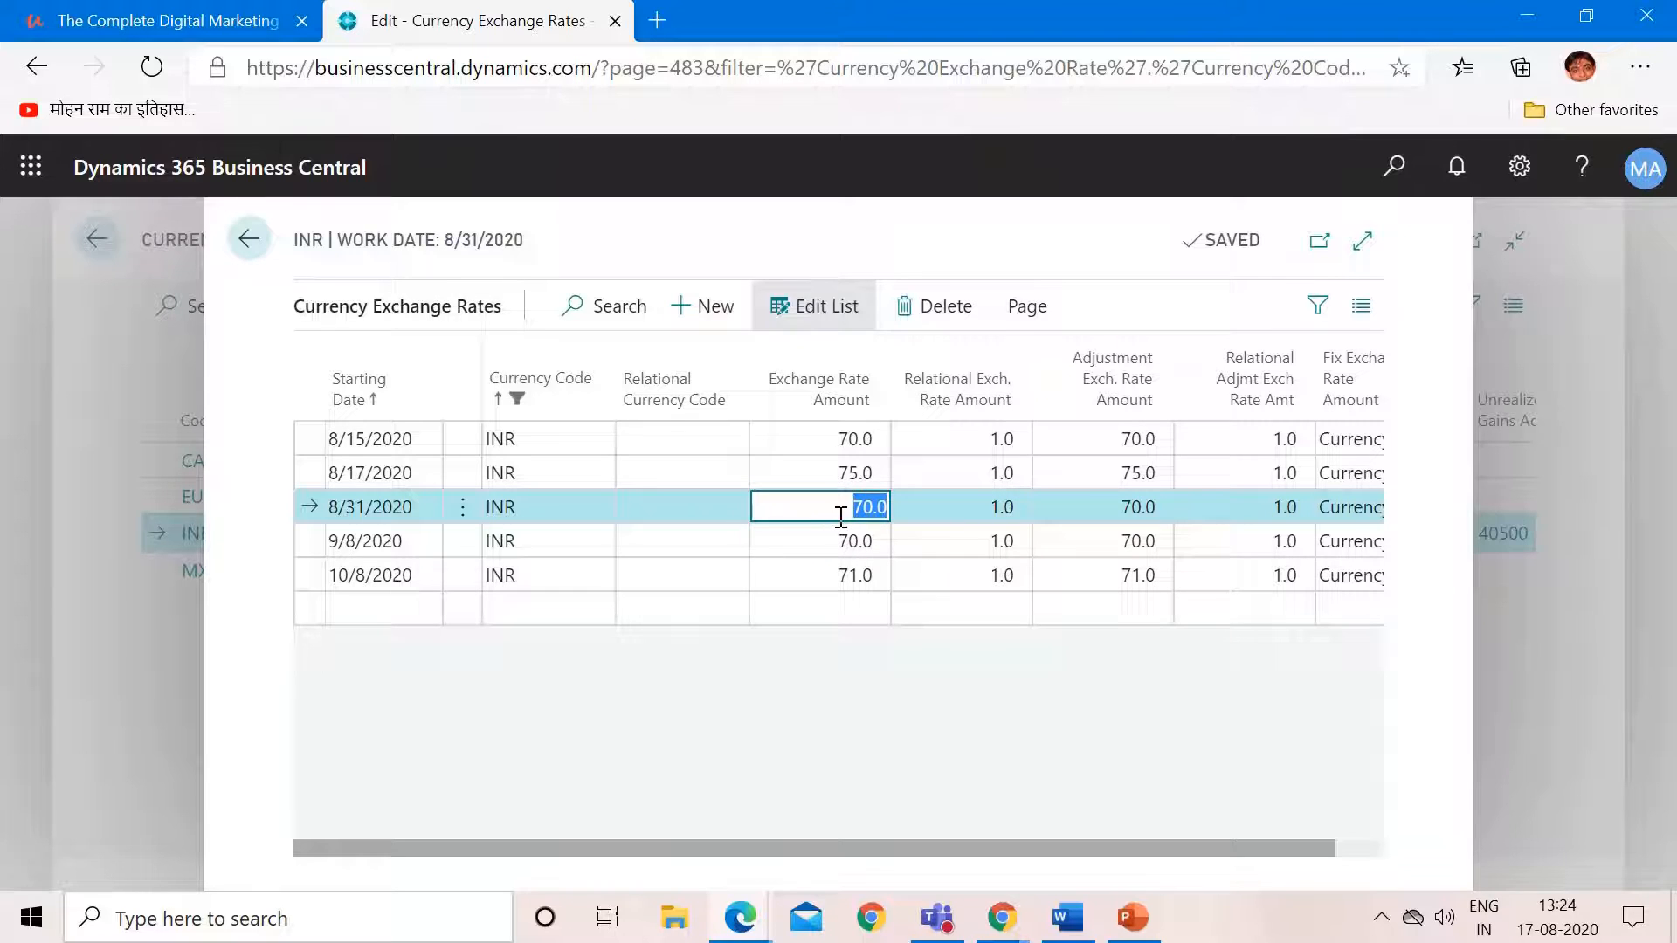
pyautogui.click(249, 249)
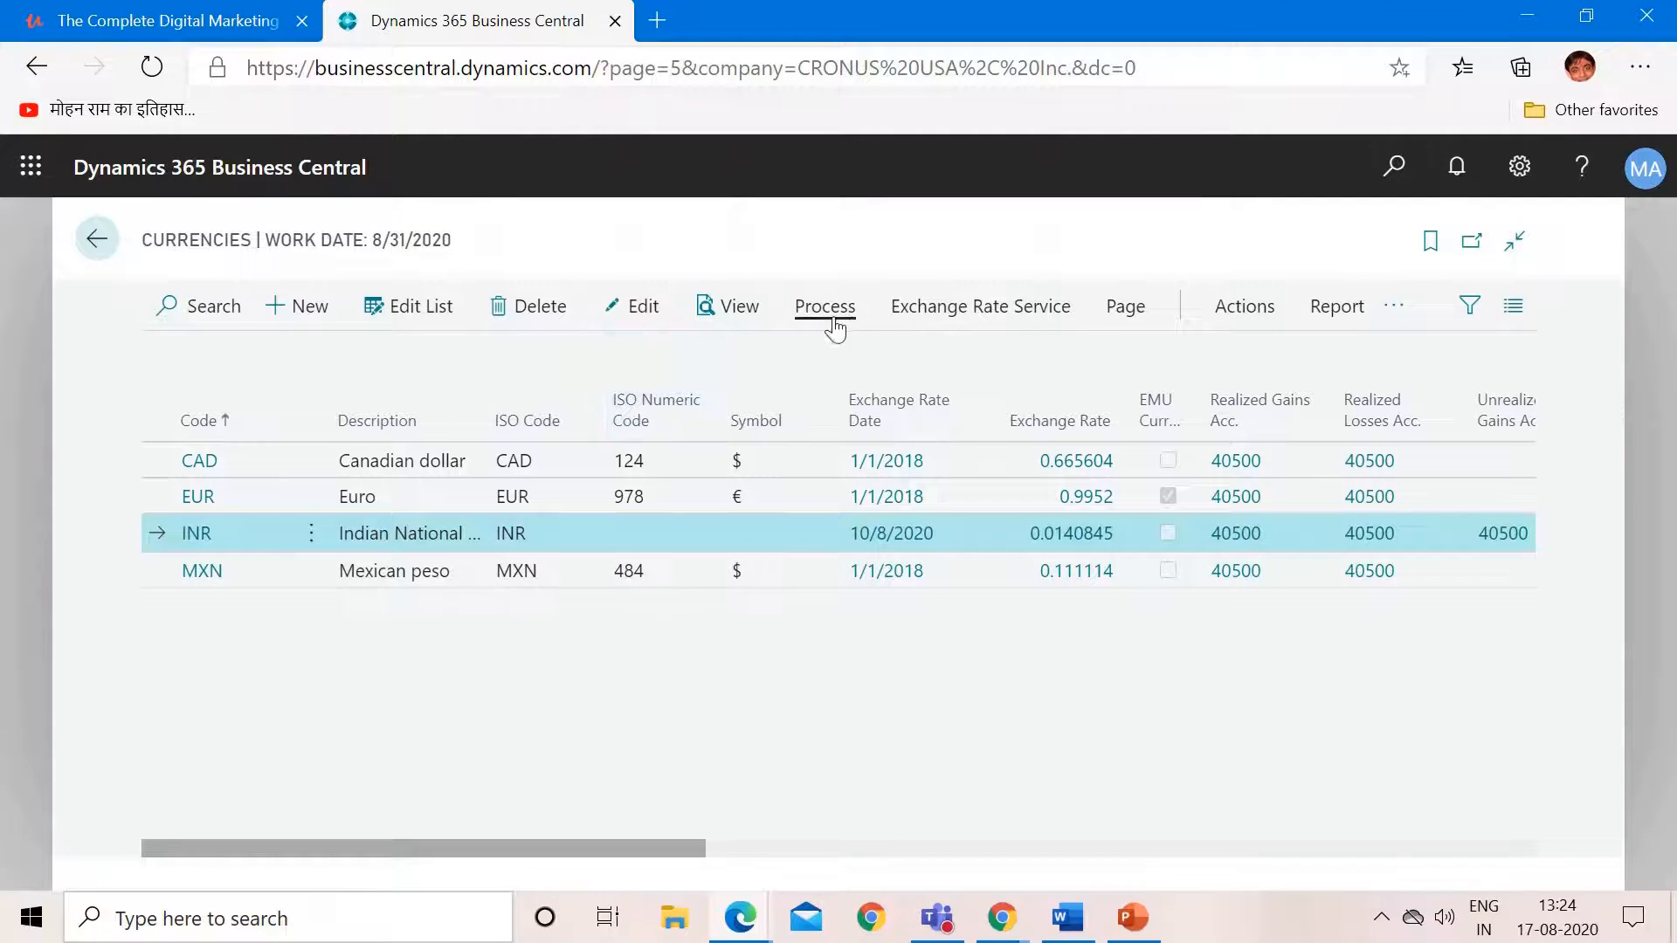
# Step: Open the Adjust Exchange Rates batch job from the Currencies list and check its adjustment period and posting date
pyautogui.click(864, 317)
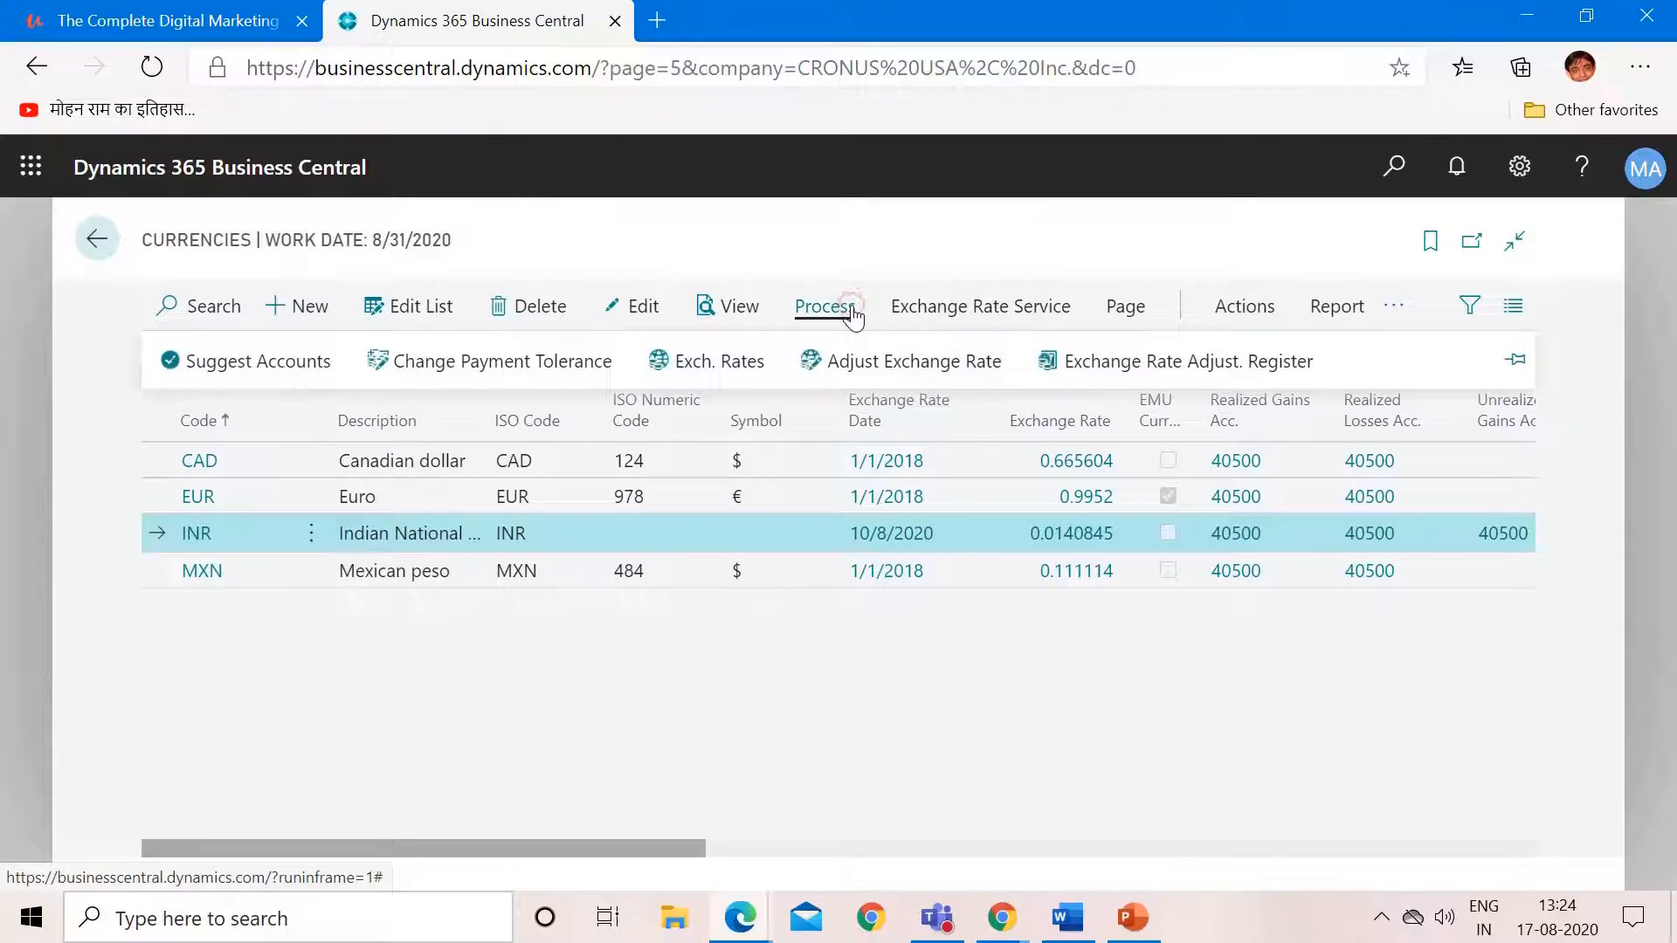
pyautogui.click(925, 365)
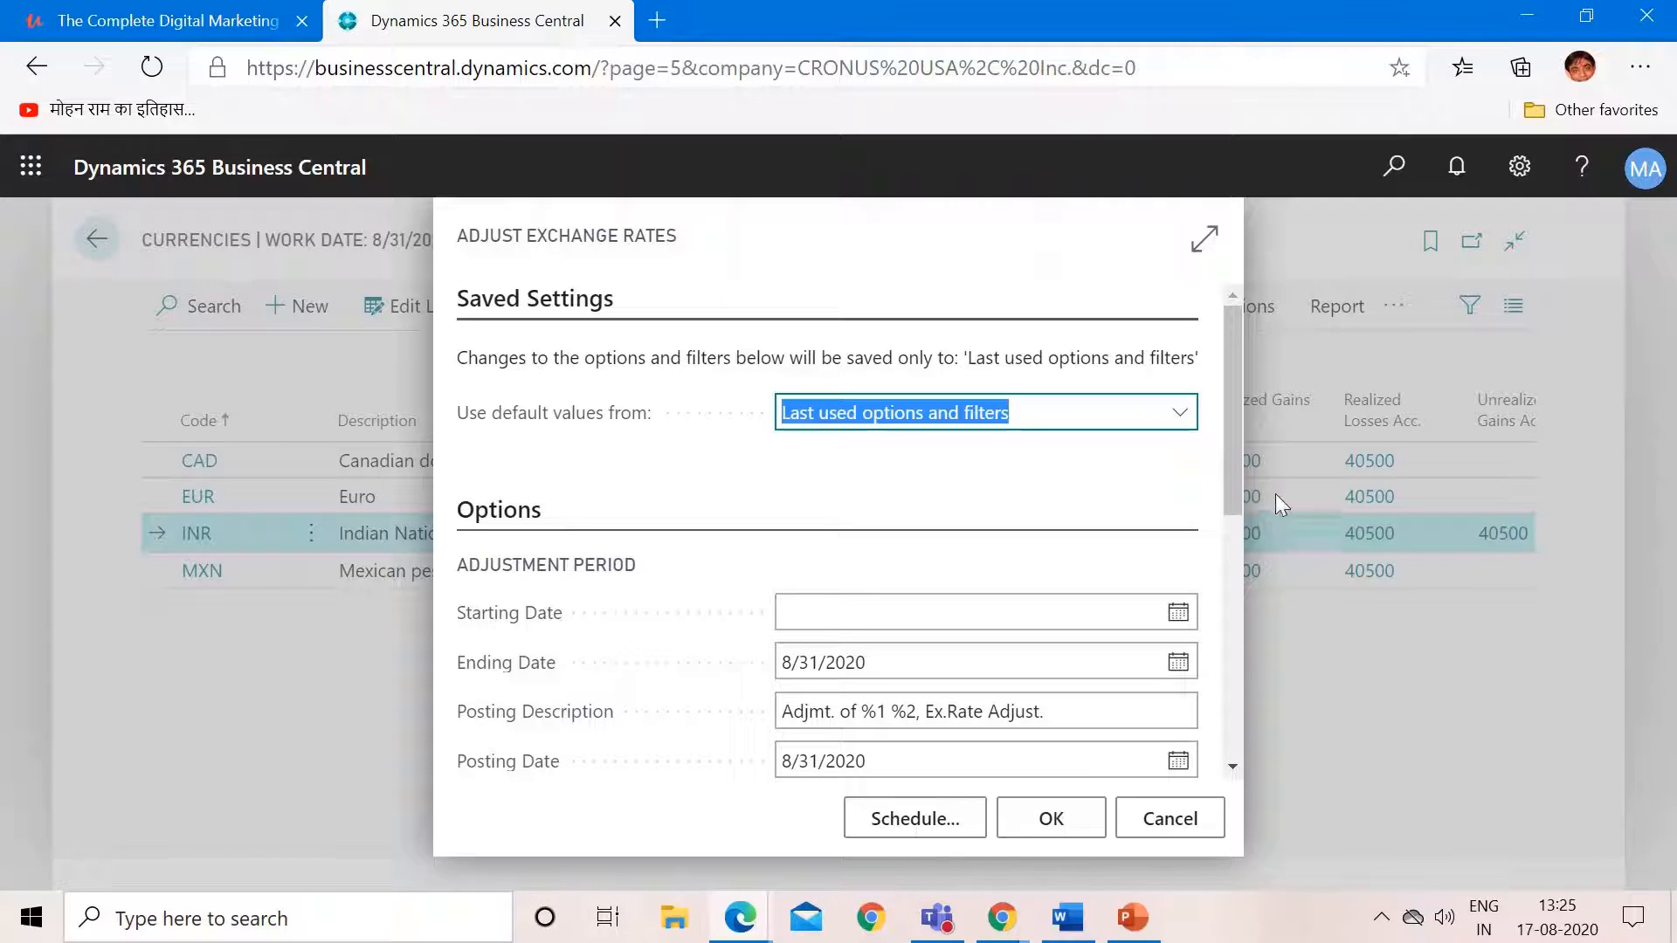
pyautogui.moveTo(1239, 468); pyautogui.dragTo(1238, 536)
pyautogui.click(966, 456)
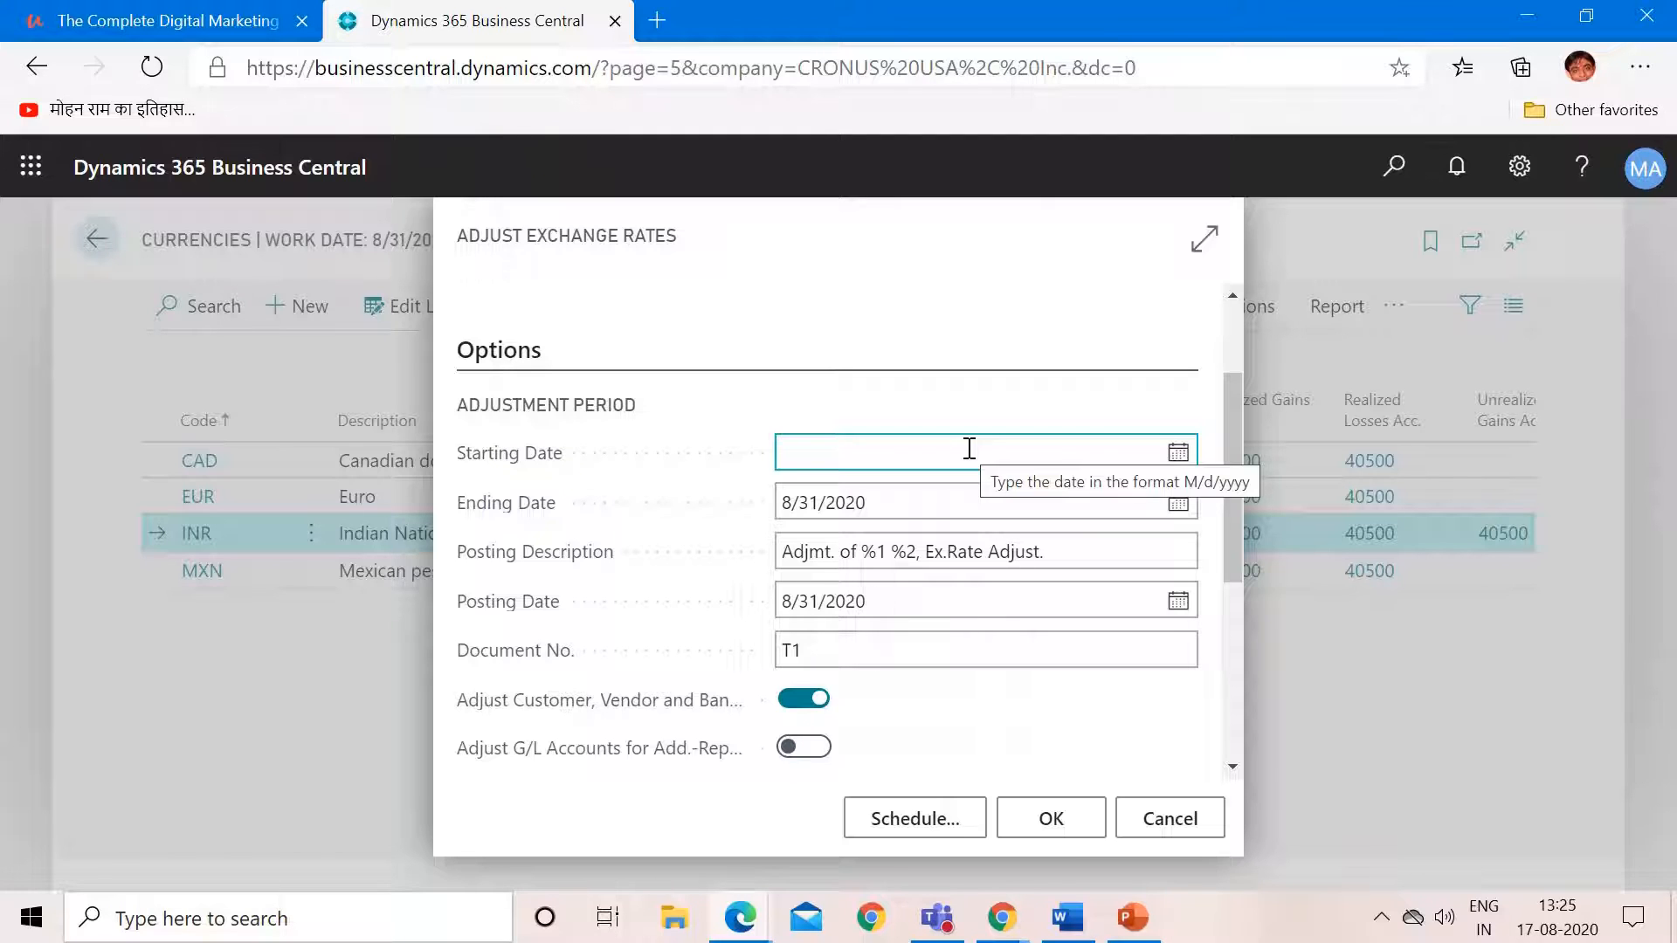
pyautogui.click(869, 503)
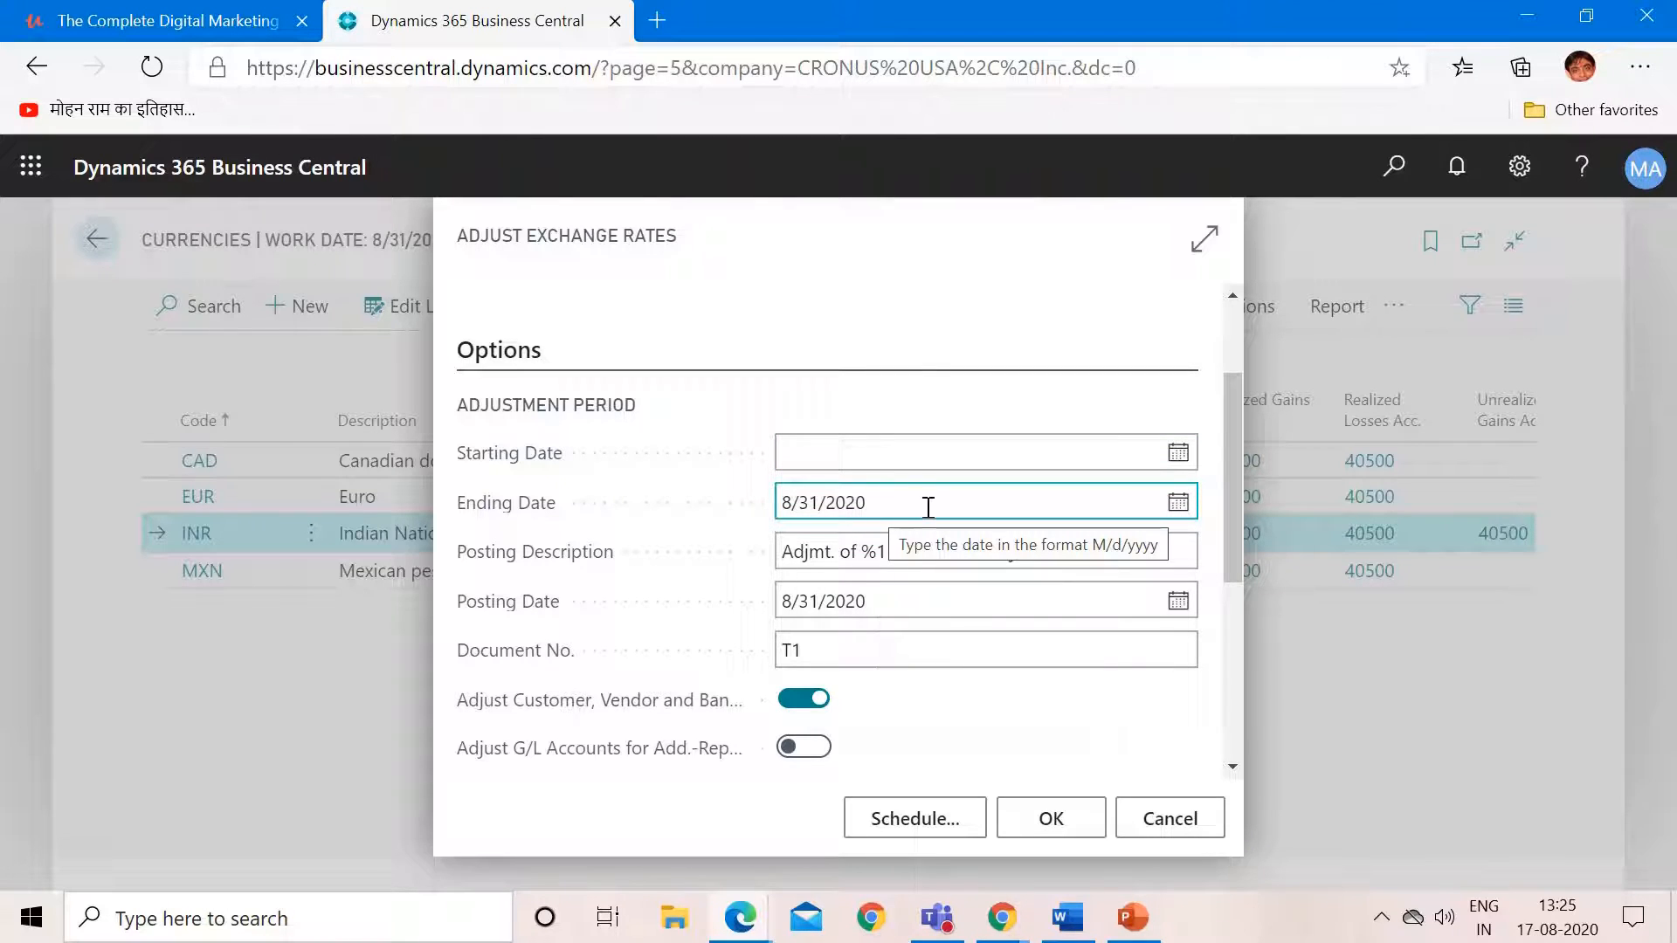
pyautogui.moveTo(891, 604); pyautogui.dragTo(791, 602)
# Step: Set the adjustment's document number to T2, run the exchange rate adjustment and acknowledge its completion
pyautogui.click(816, 649)
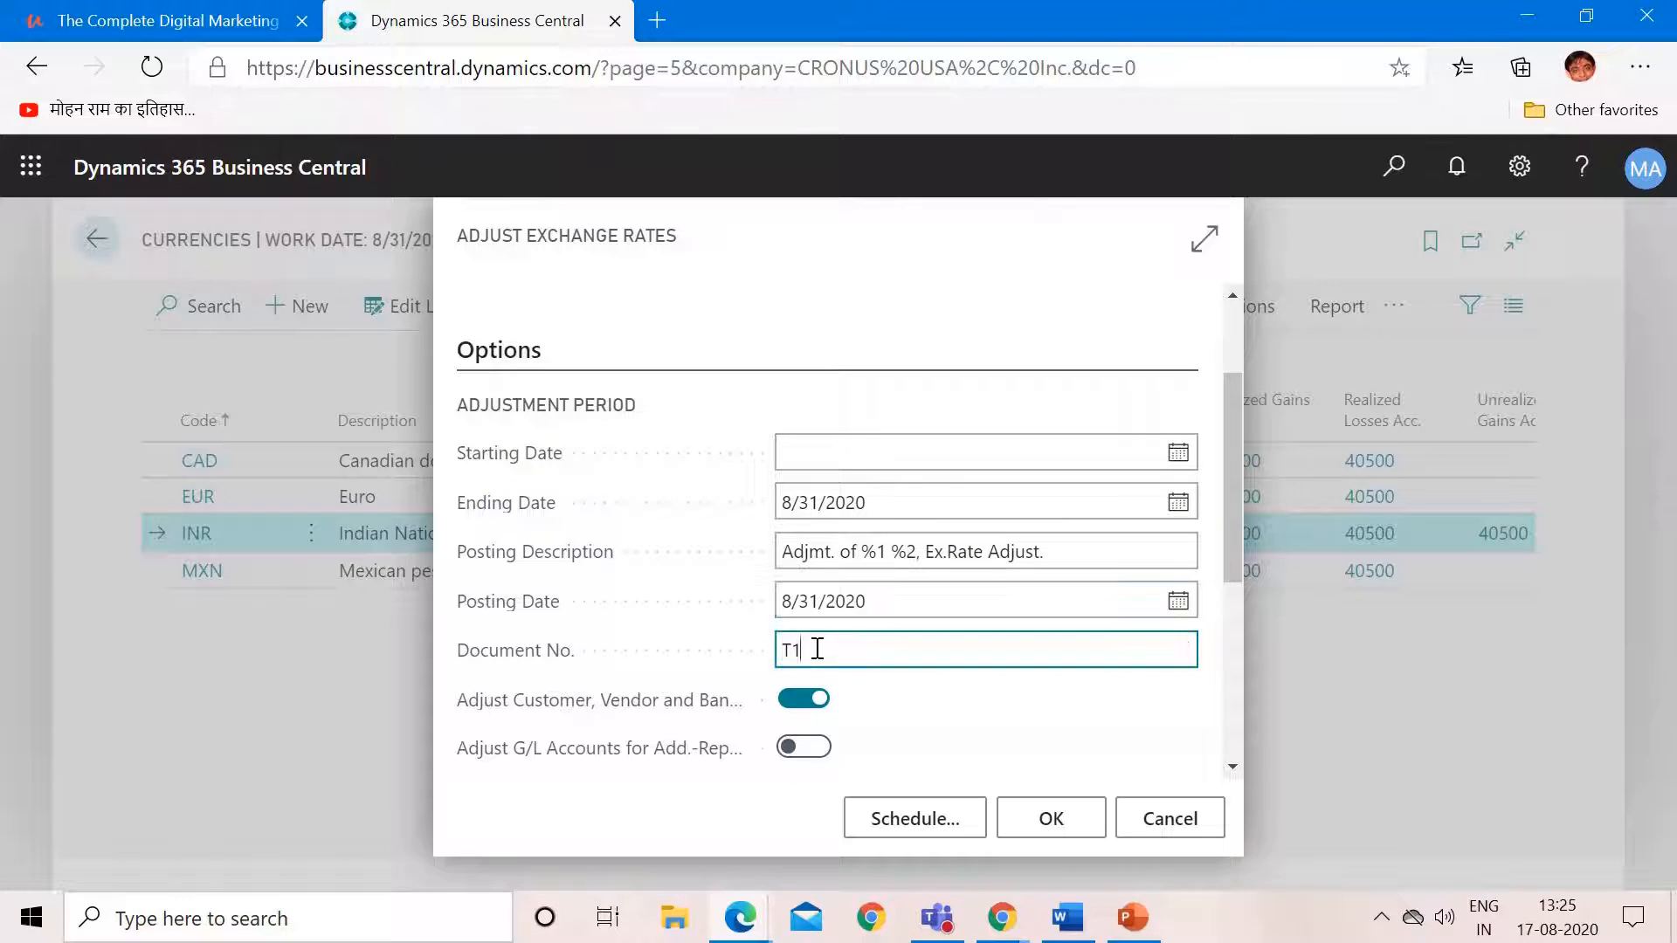
pyautogui.click(817, 649)
pyautogui.click(817, 648)
pyautogui.press('BackSpace')
pyautogui.write('2')
pyautogui.click(1046, 818)
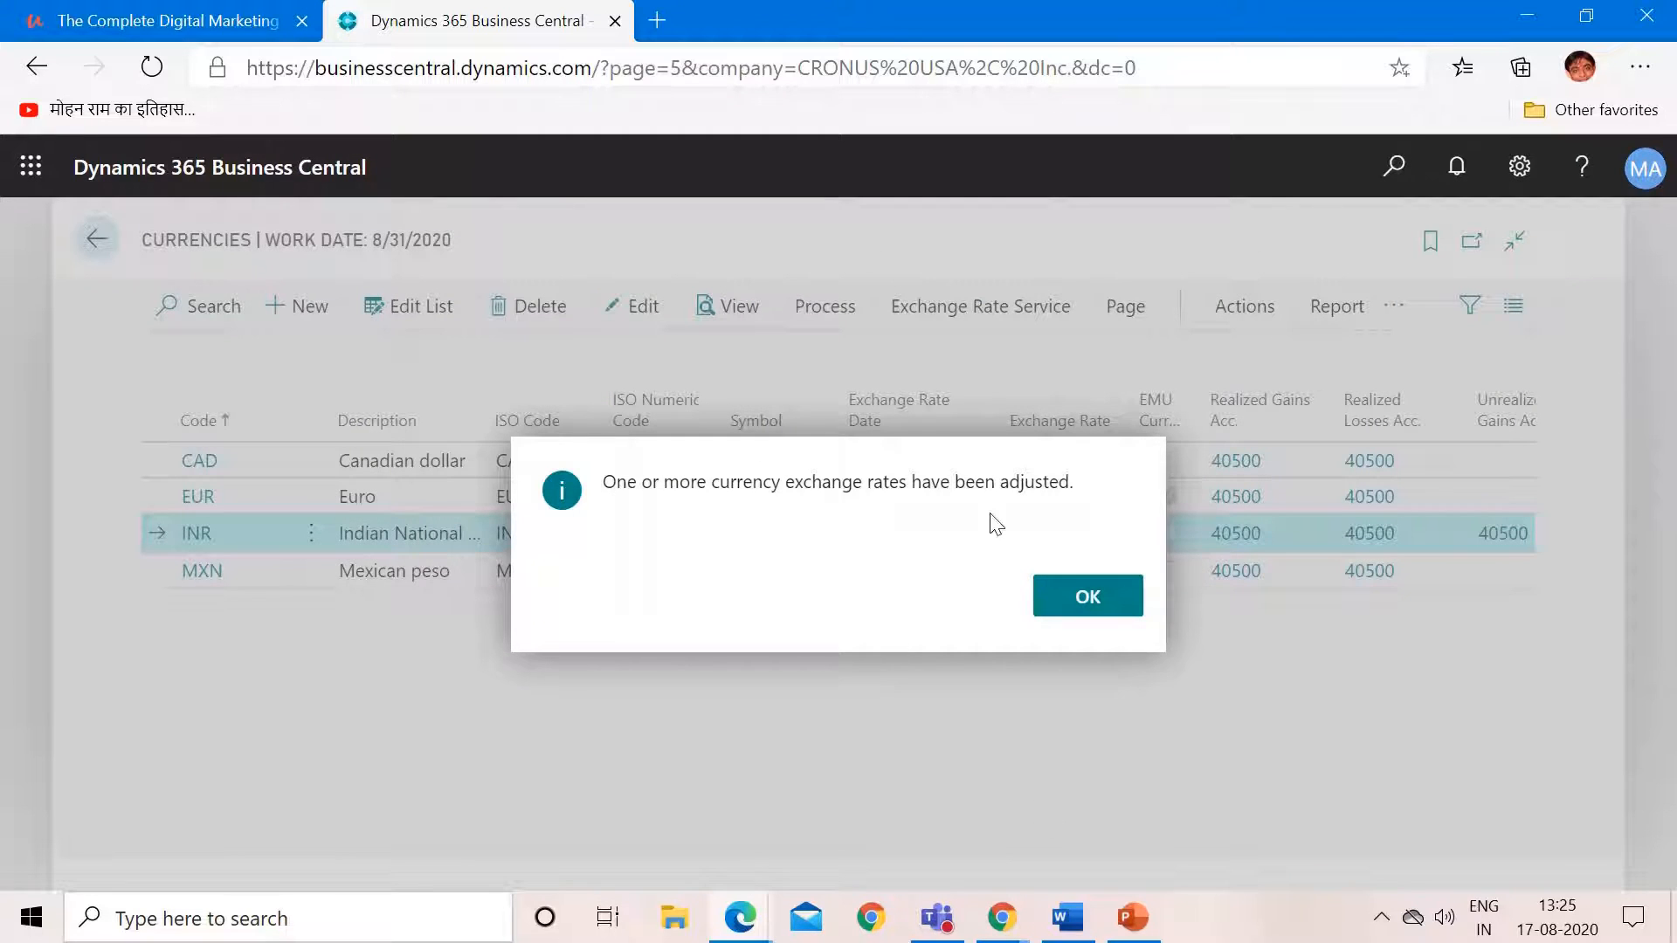
pyautogui.click(1086, 597)
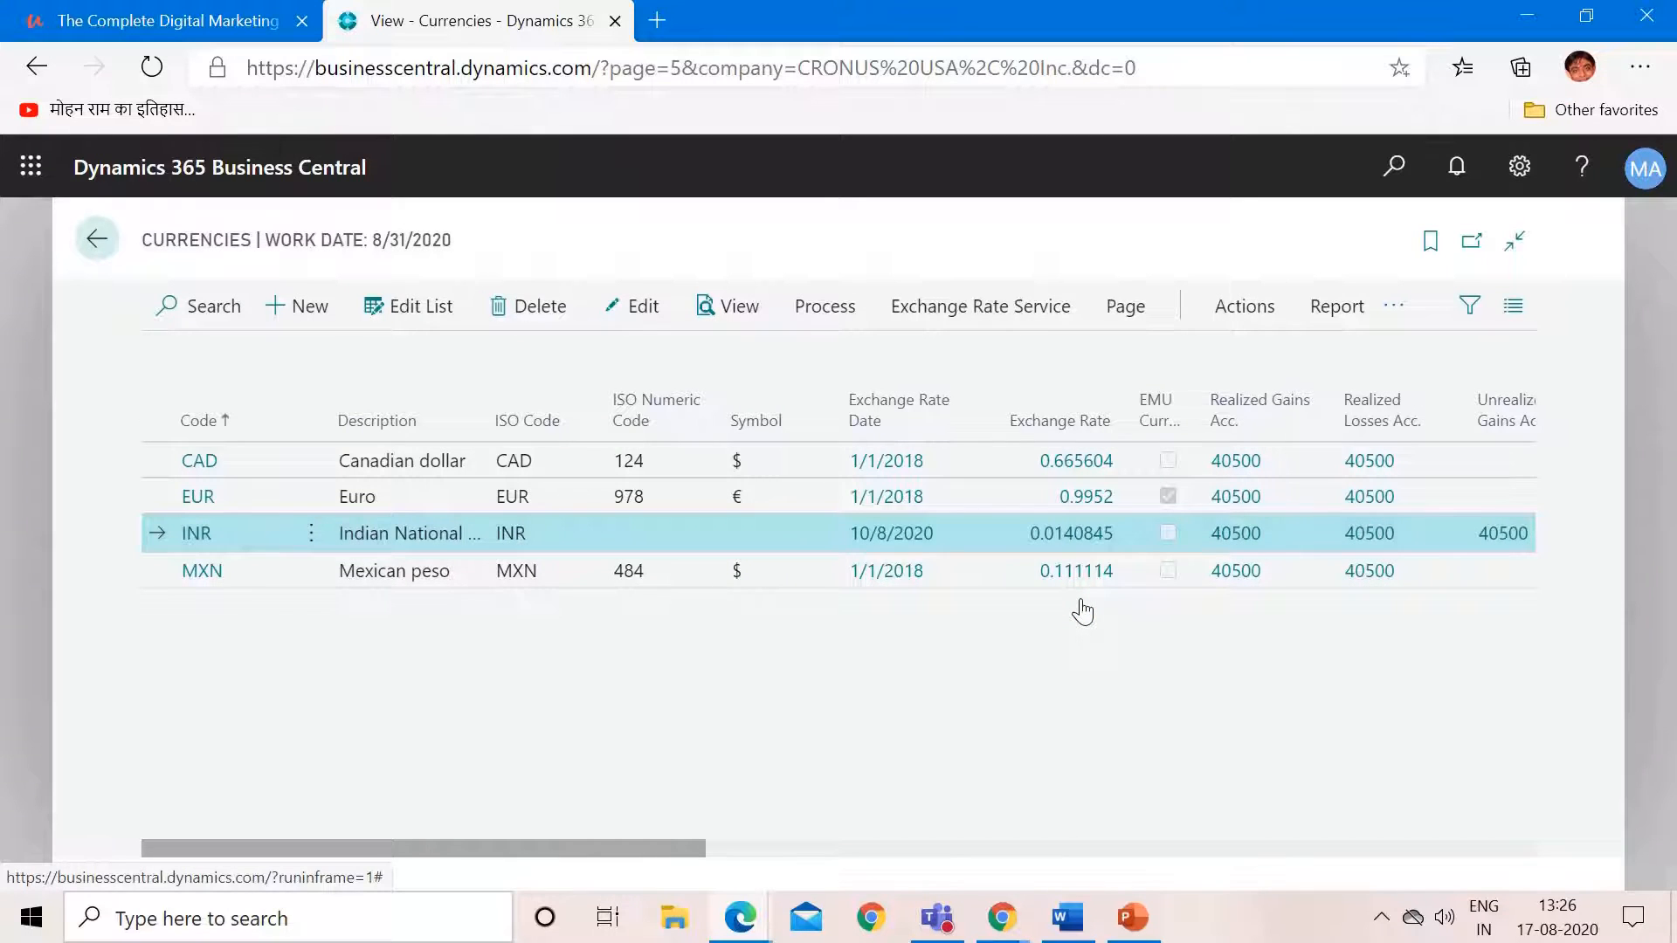
# Step: Return to the home page, open the Foreign Customer card and examine the remaining amounts in the ledger entries behind its balance
pyautogui.click(102, 248)
pyautogui.click(97, 241)
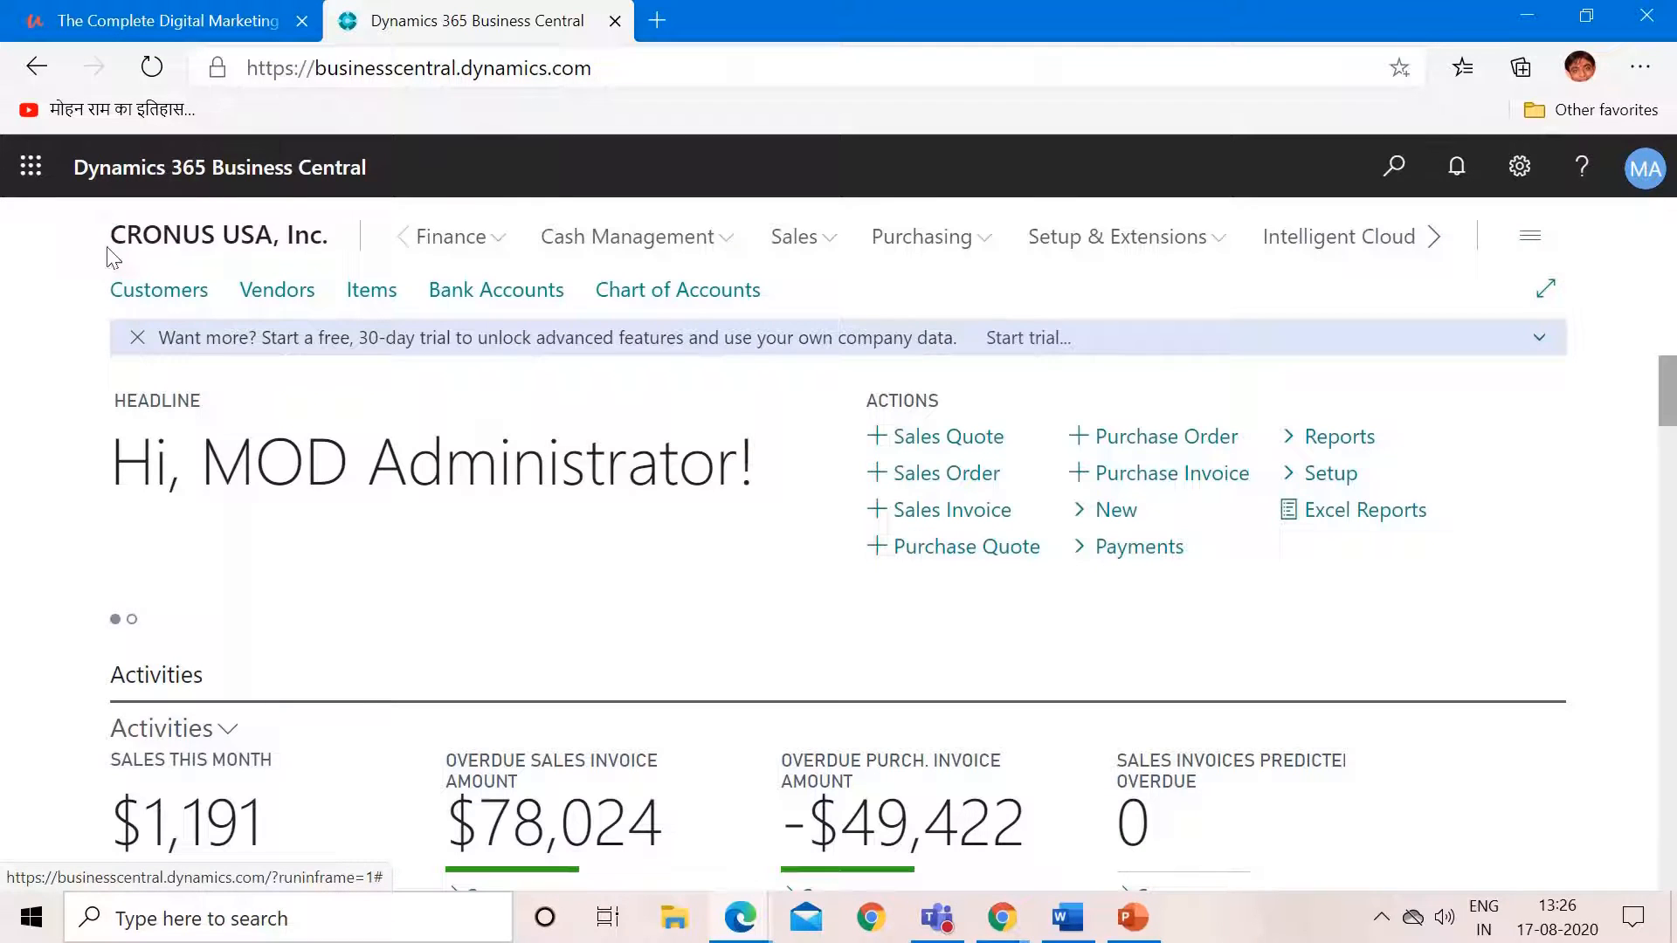
pyautogui.click(157, 293)
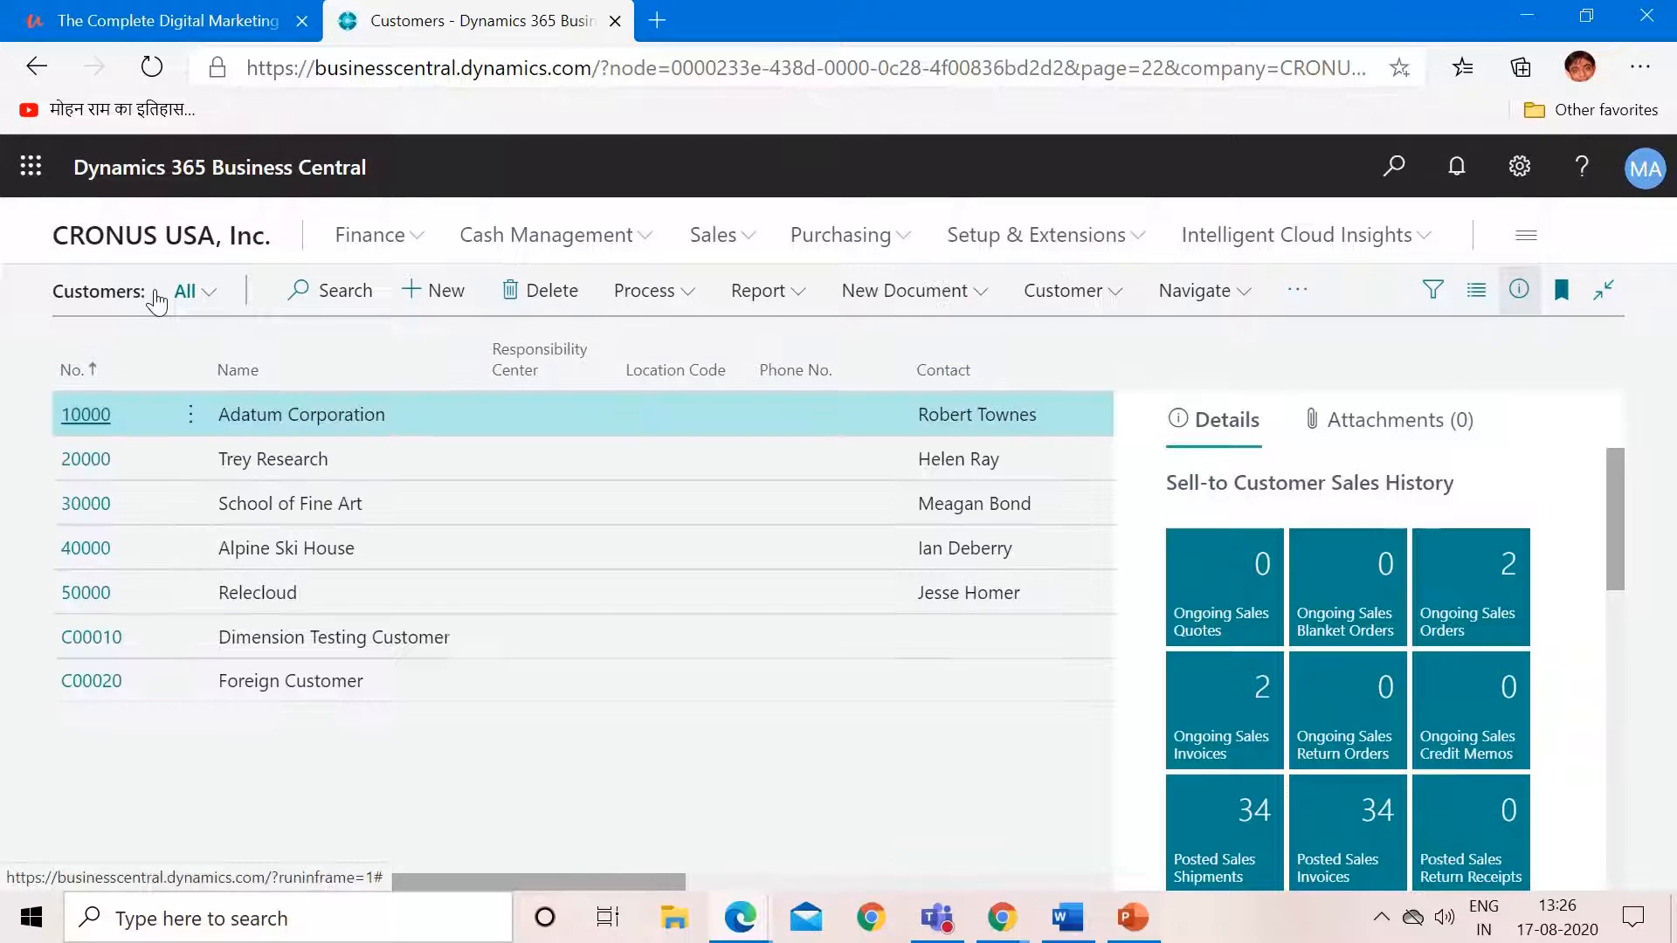
pyautogui.click(340, 690)
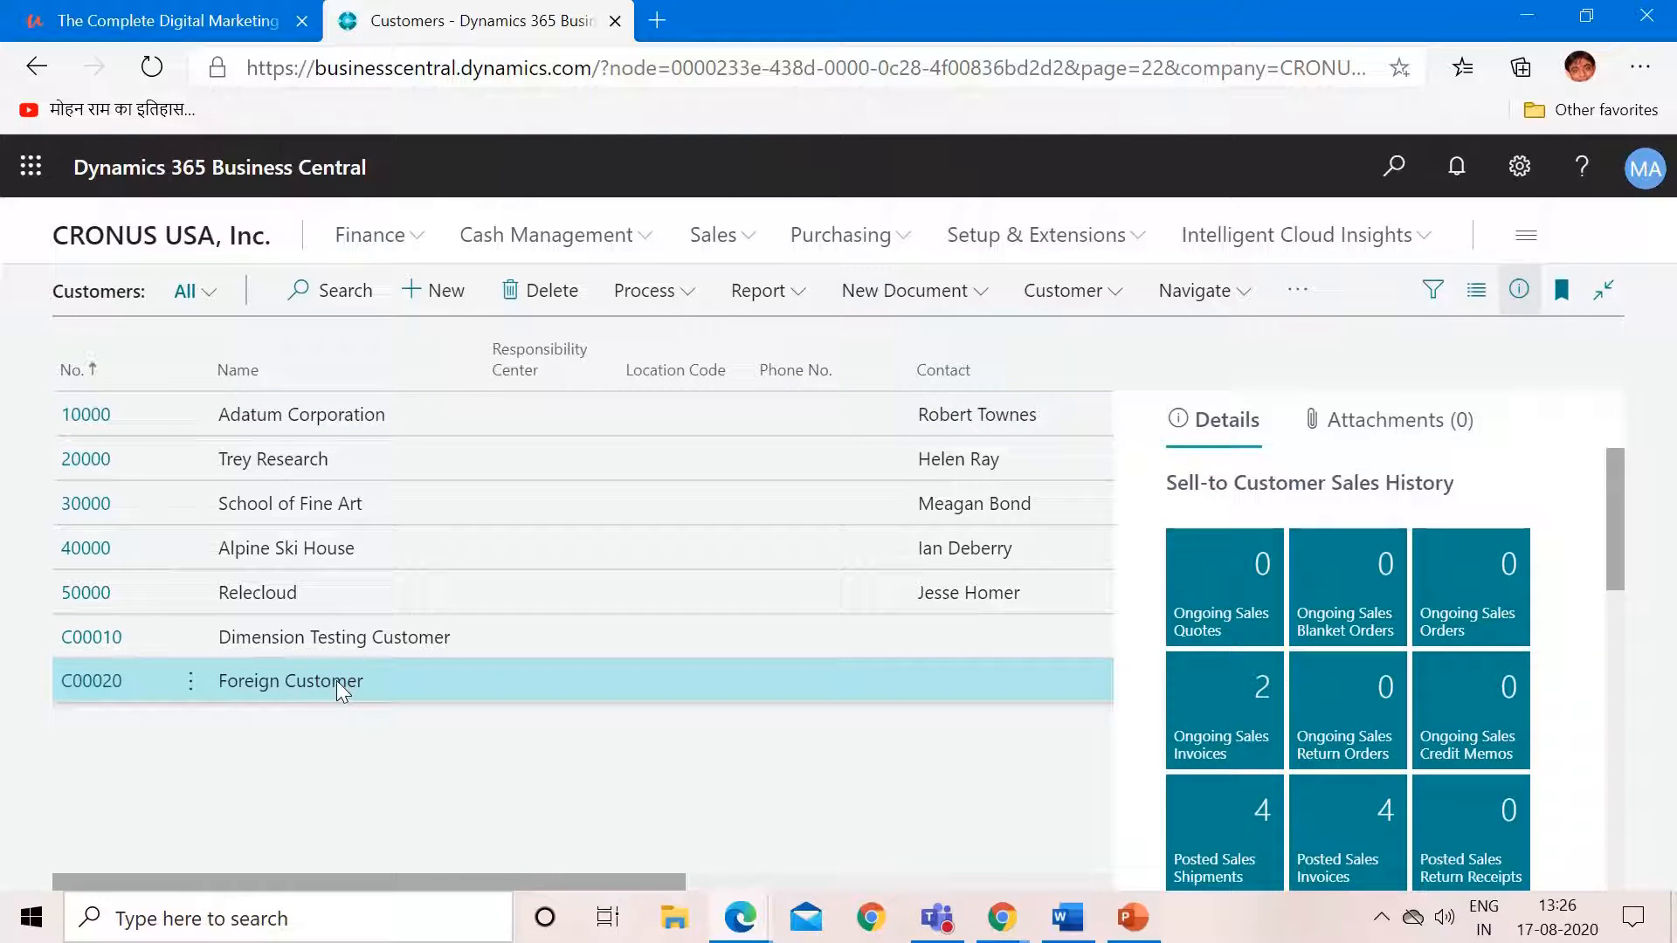
pyautogui.click(91, 681)
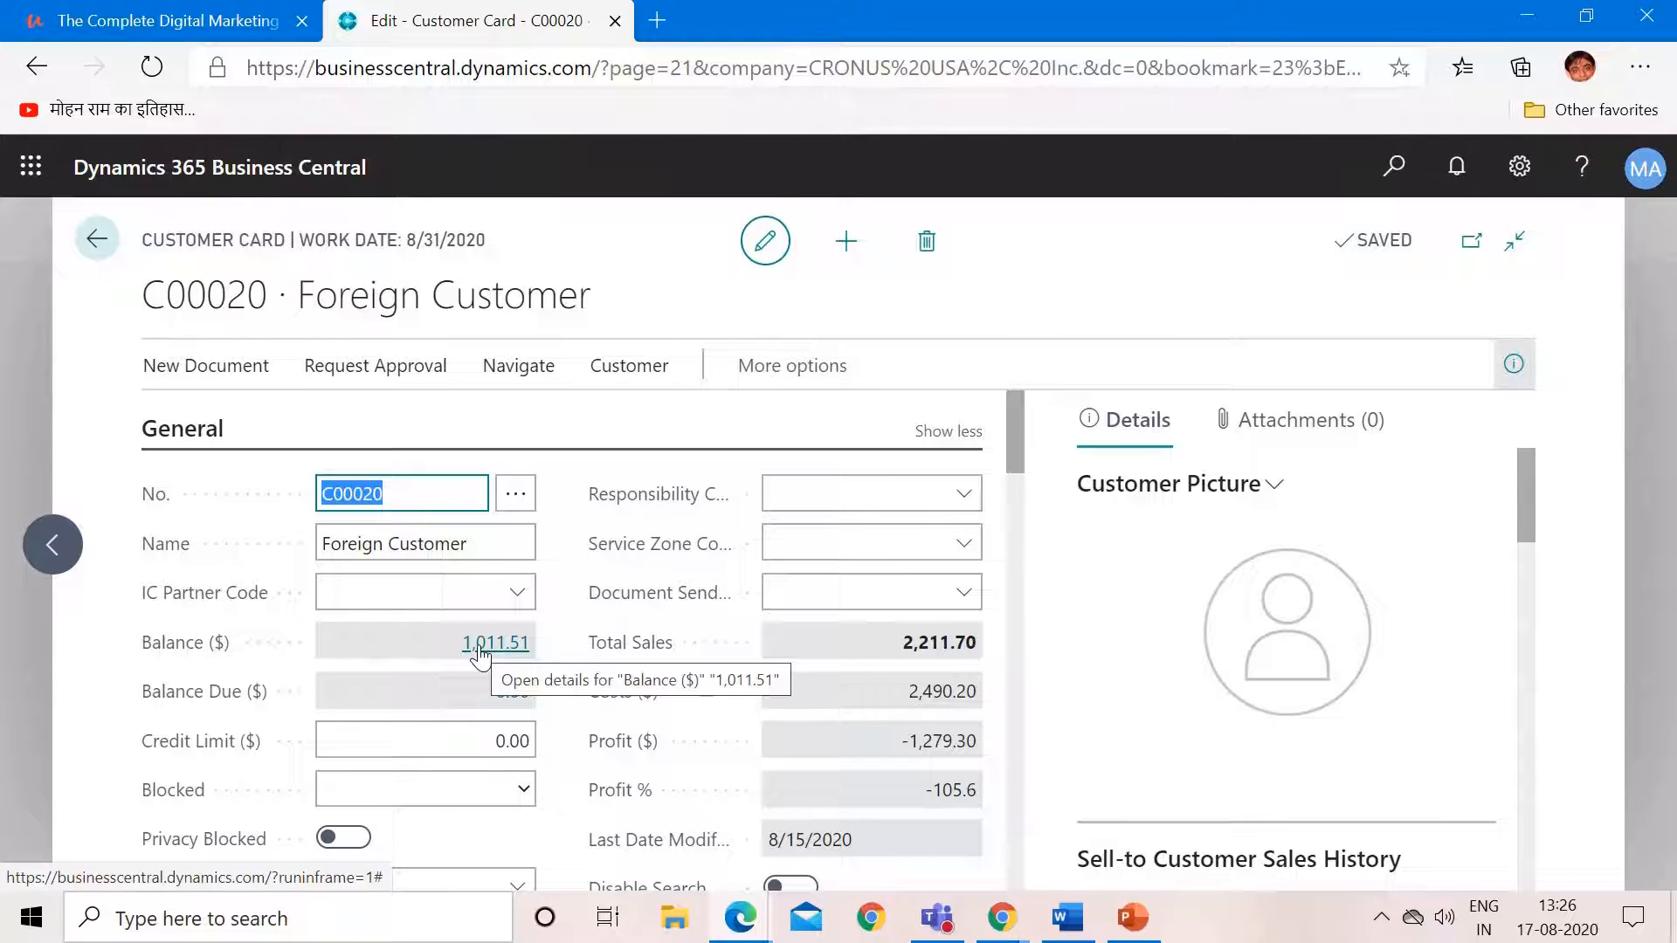
pyautogui.click(479, 650)
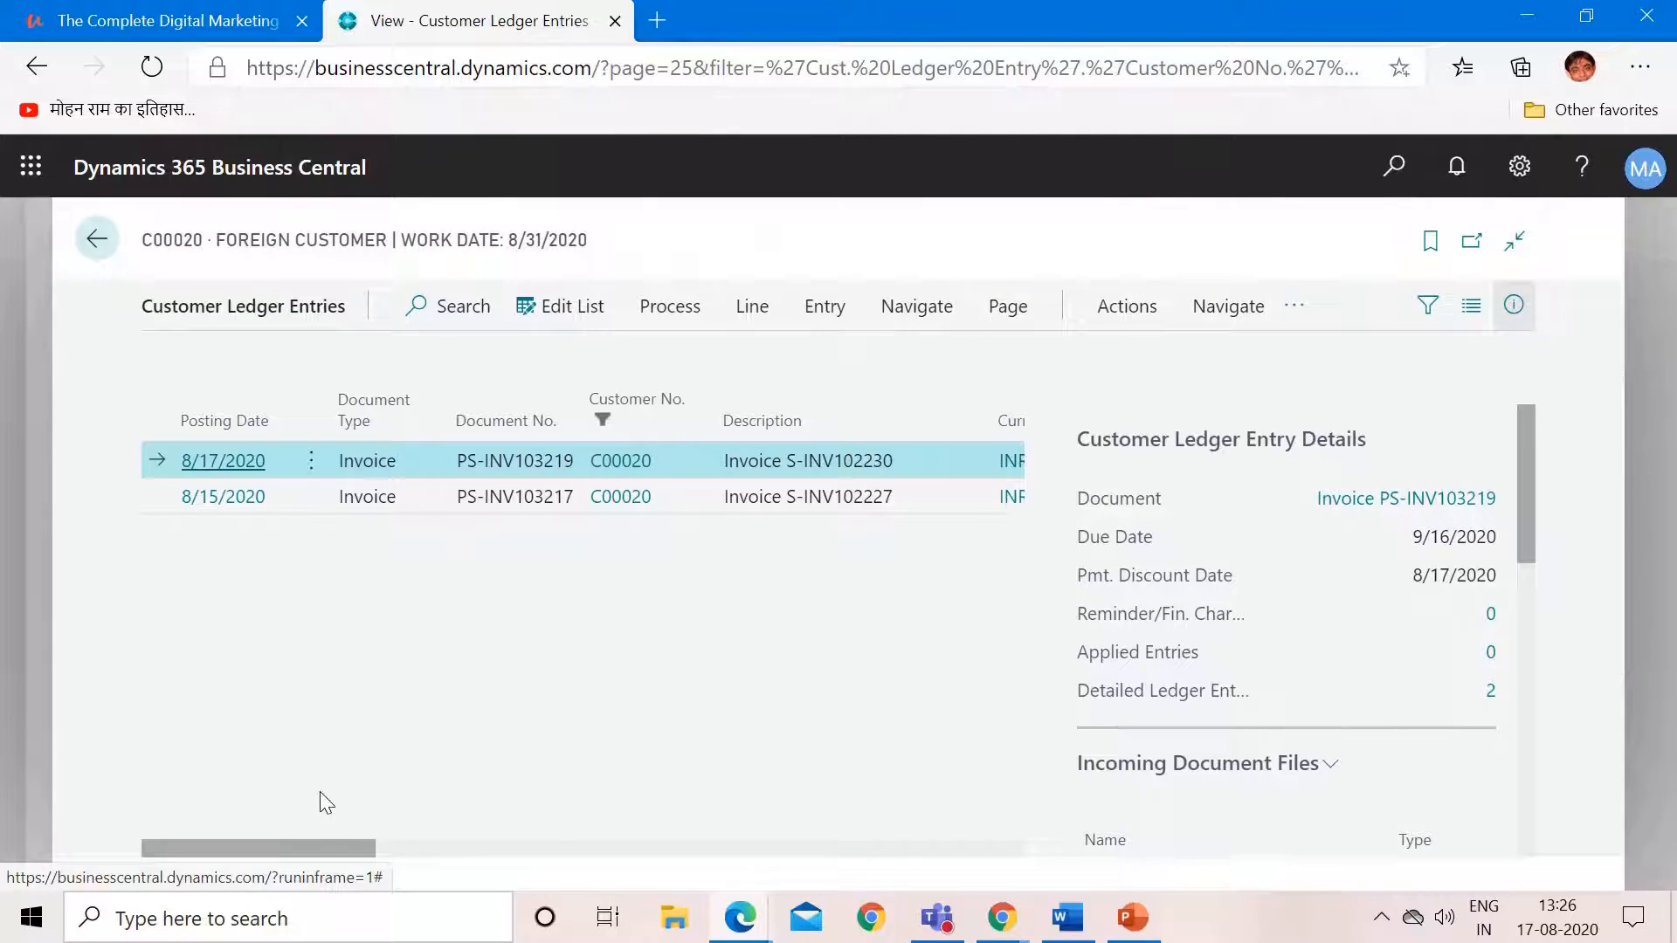
pyautogui.moveTo(322, 850); pyautogui.dragTo(599, 821)
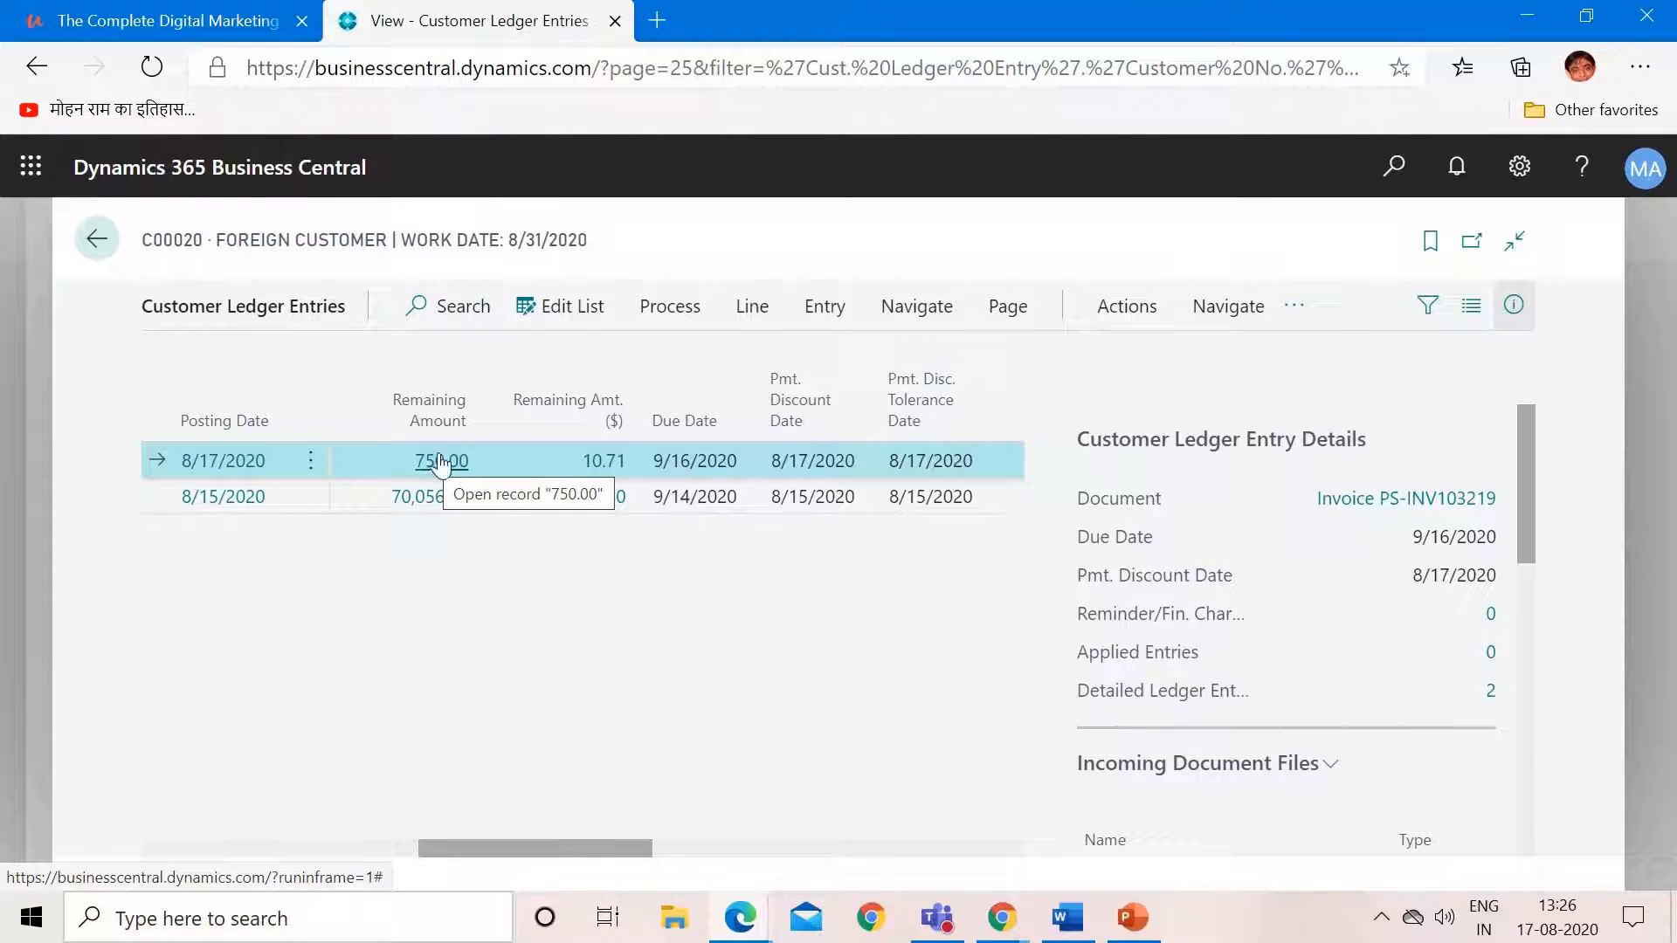
# Step: Review the detailed ledger entries behind the 8/17/2020 invoice's remaining dollar amount, and return to the customer list
pyautogui.click(615, 467)
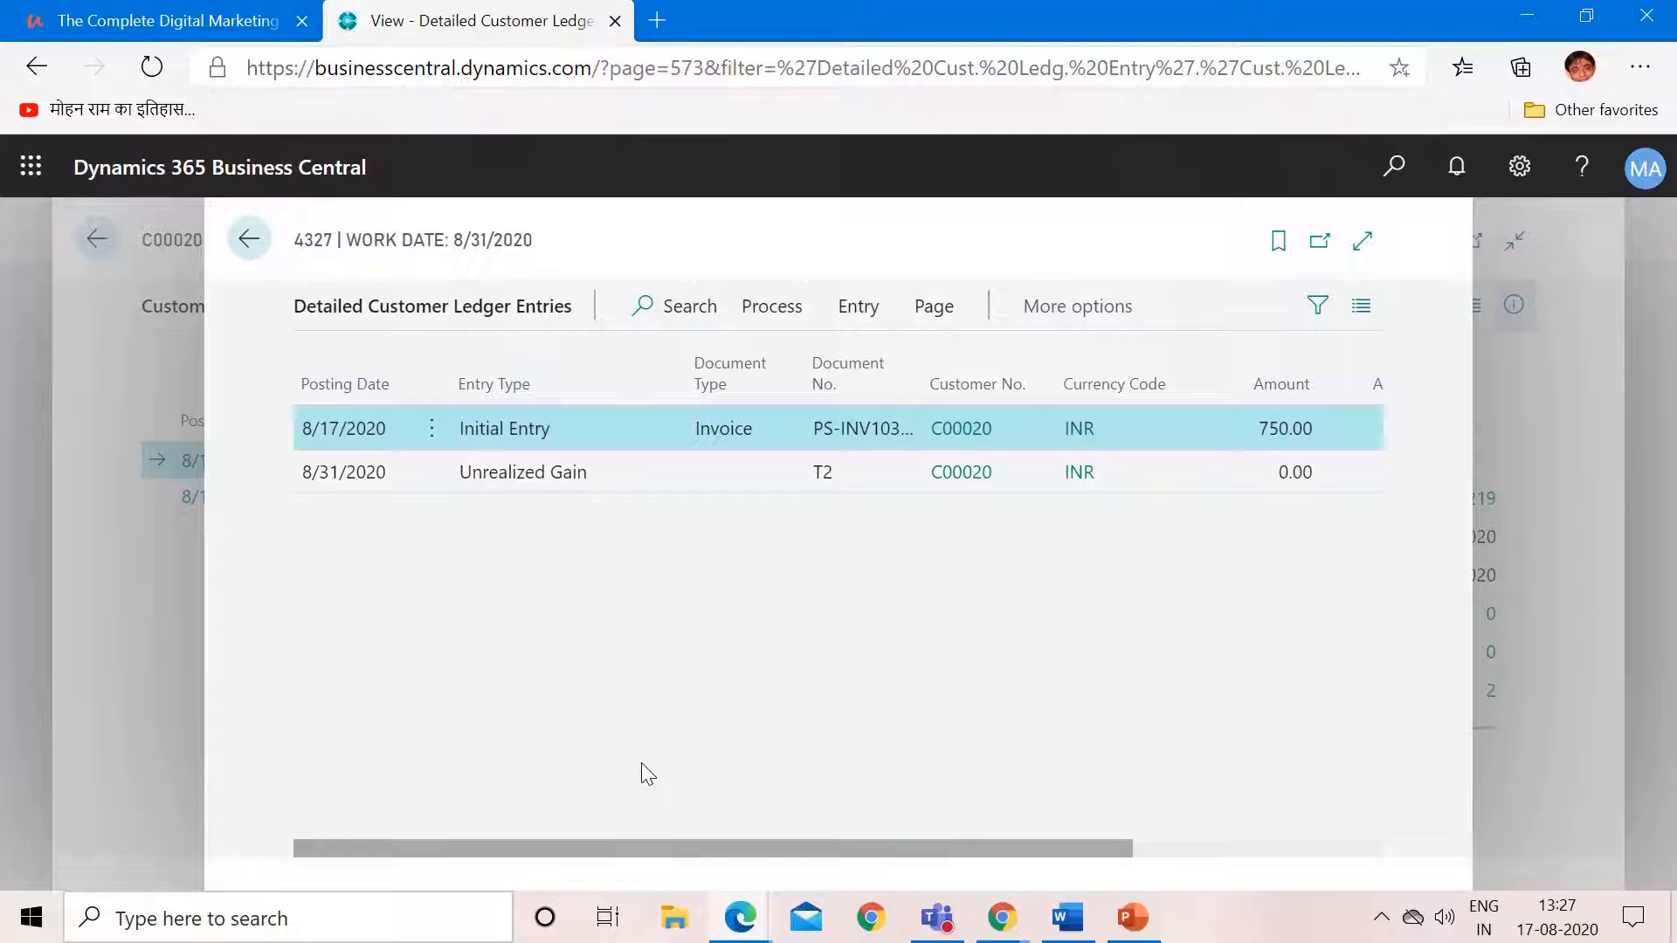
pyautogui.moveTo(653, 840); pyautogui.dragTo(899, 831)
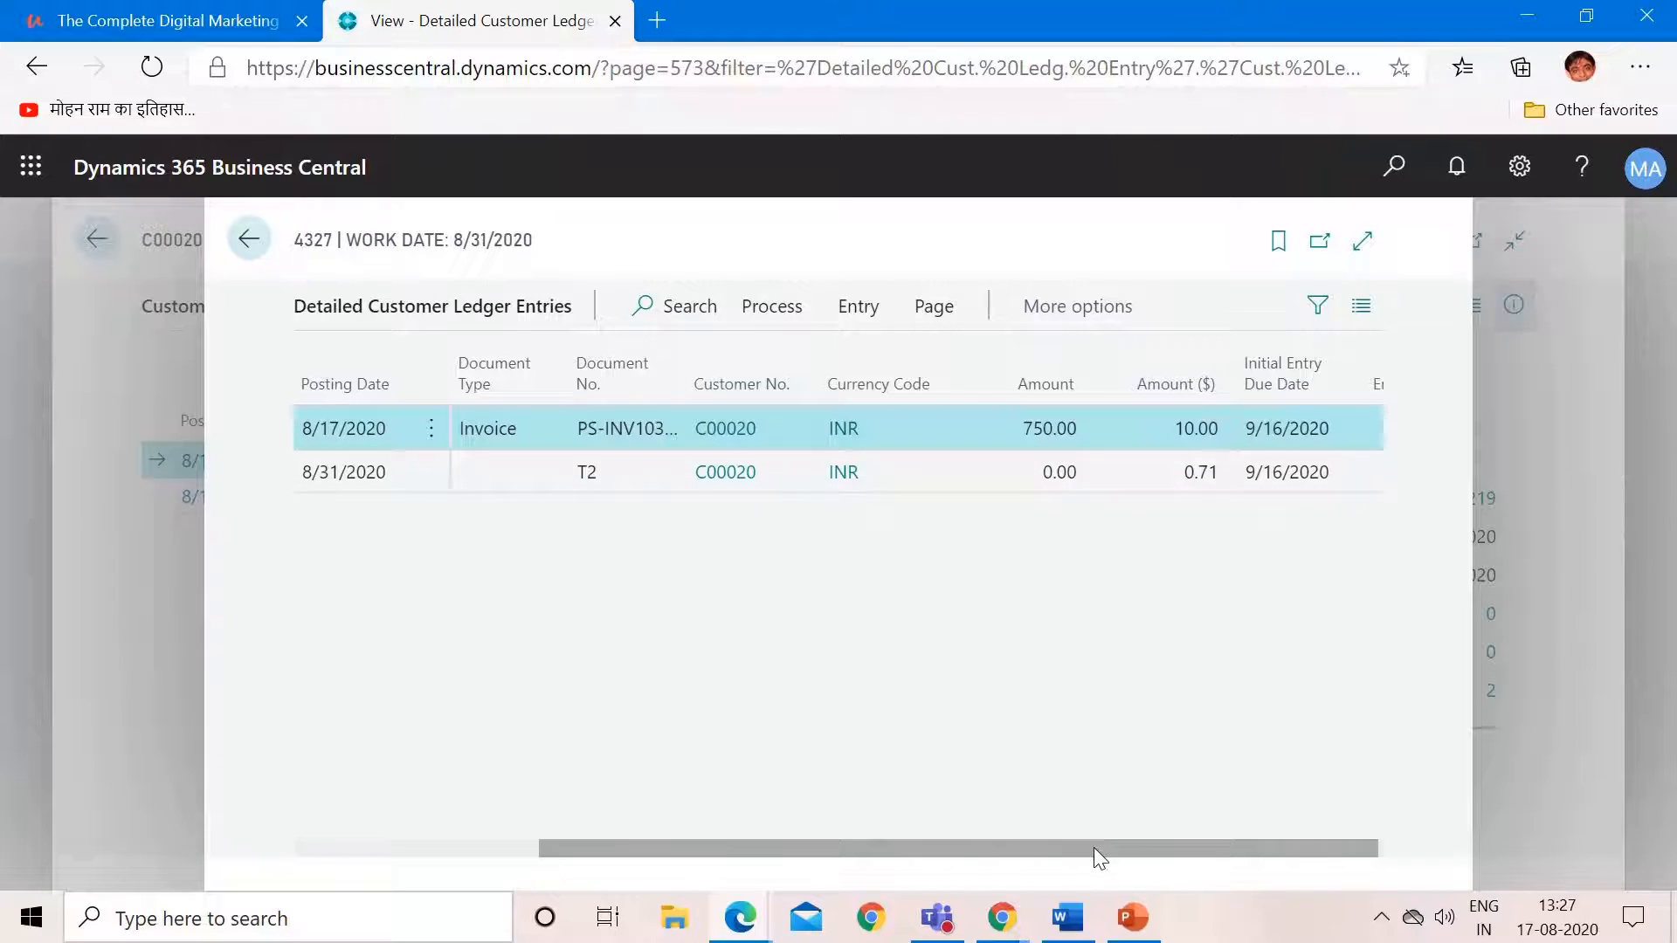
pyautogui.moveTo(1093, 852); pyautogui.dragTo(848, 851)
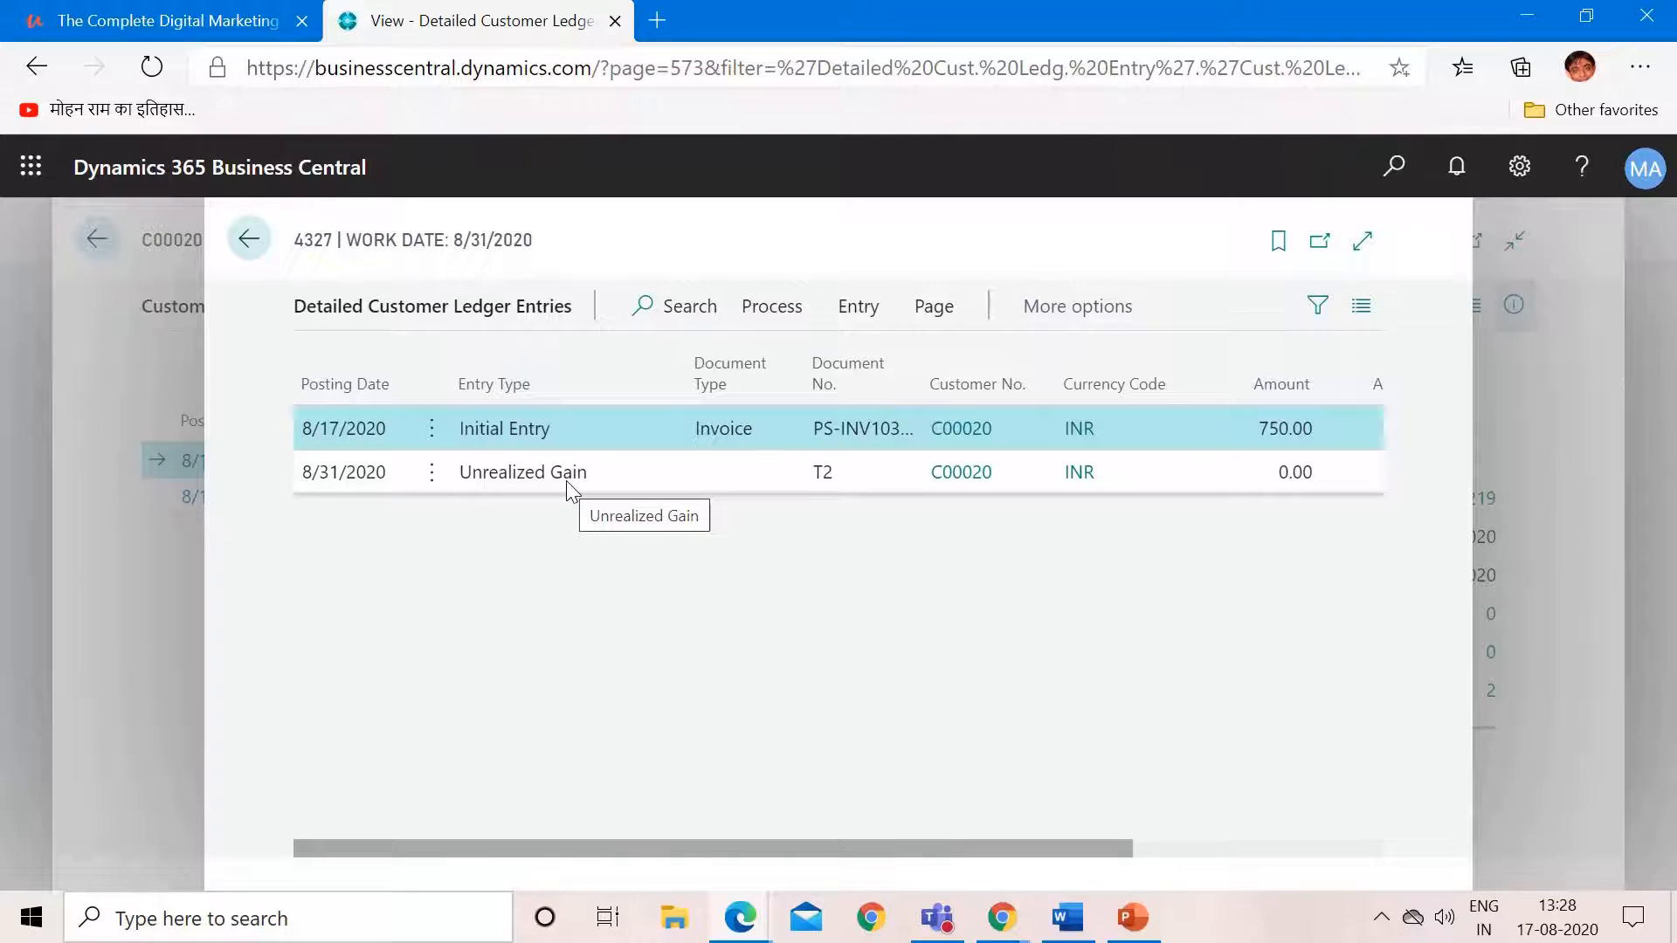
pyautogui.click(249, 239)
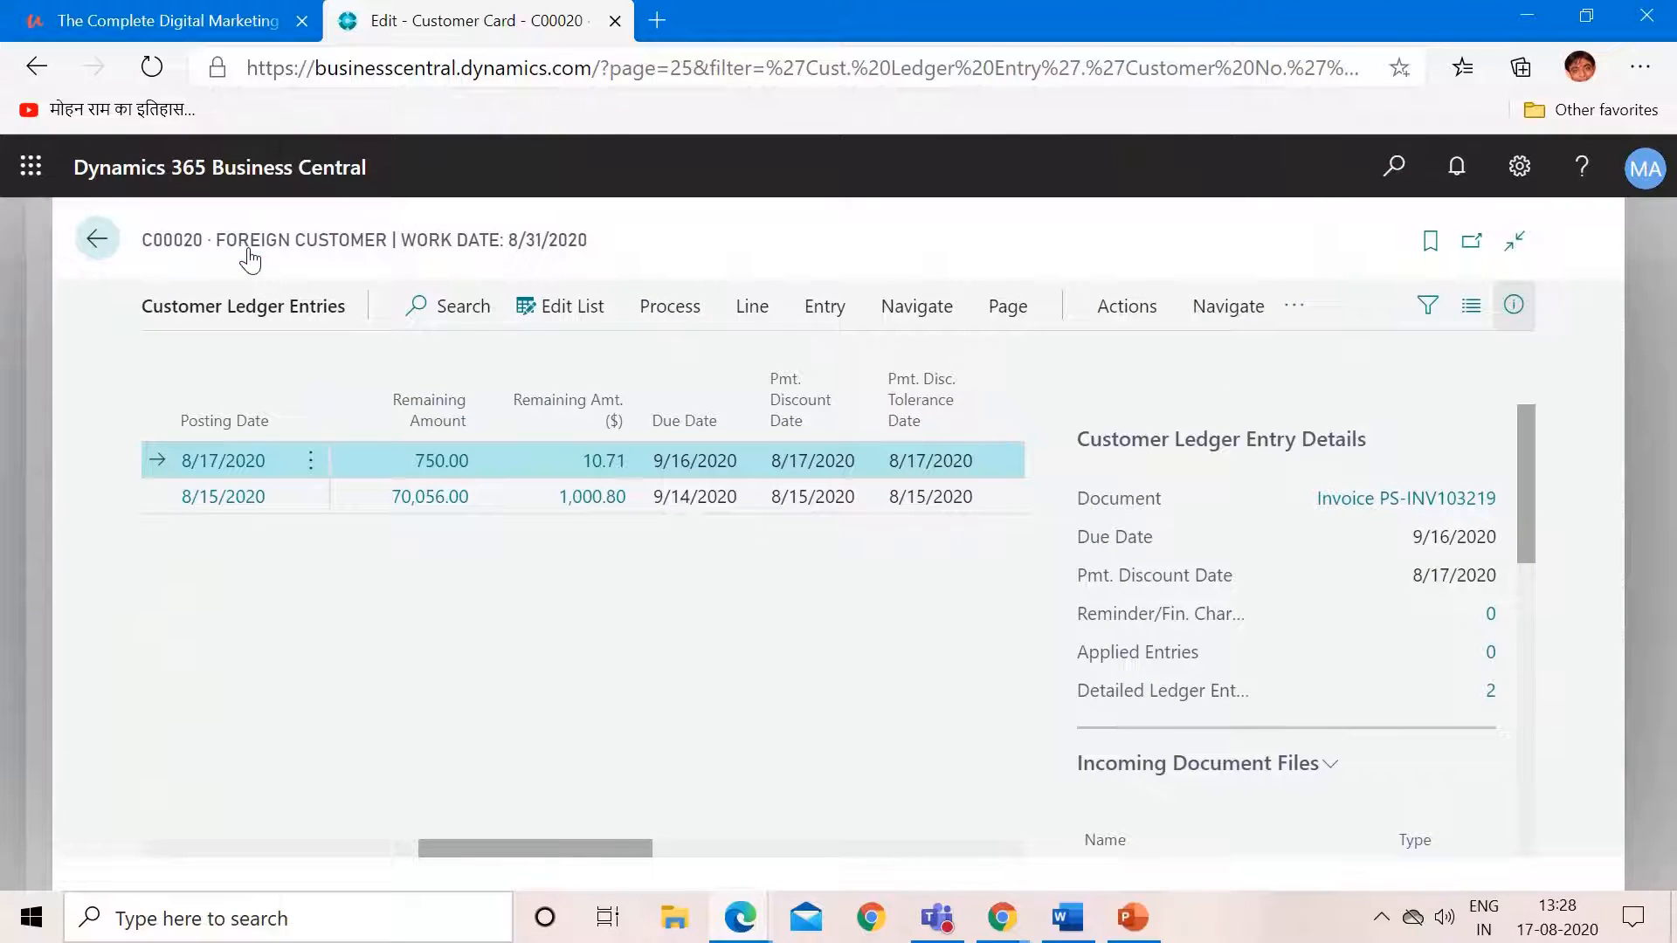
pyautogui.click(97, 239)
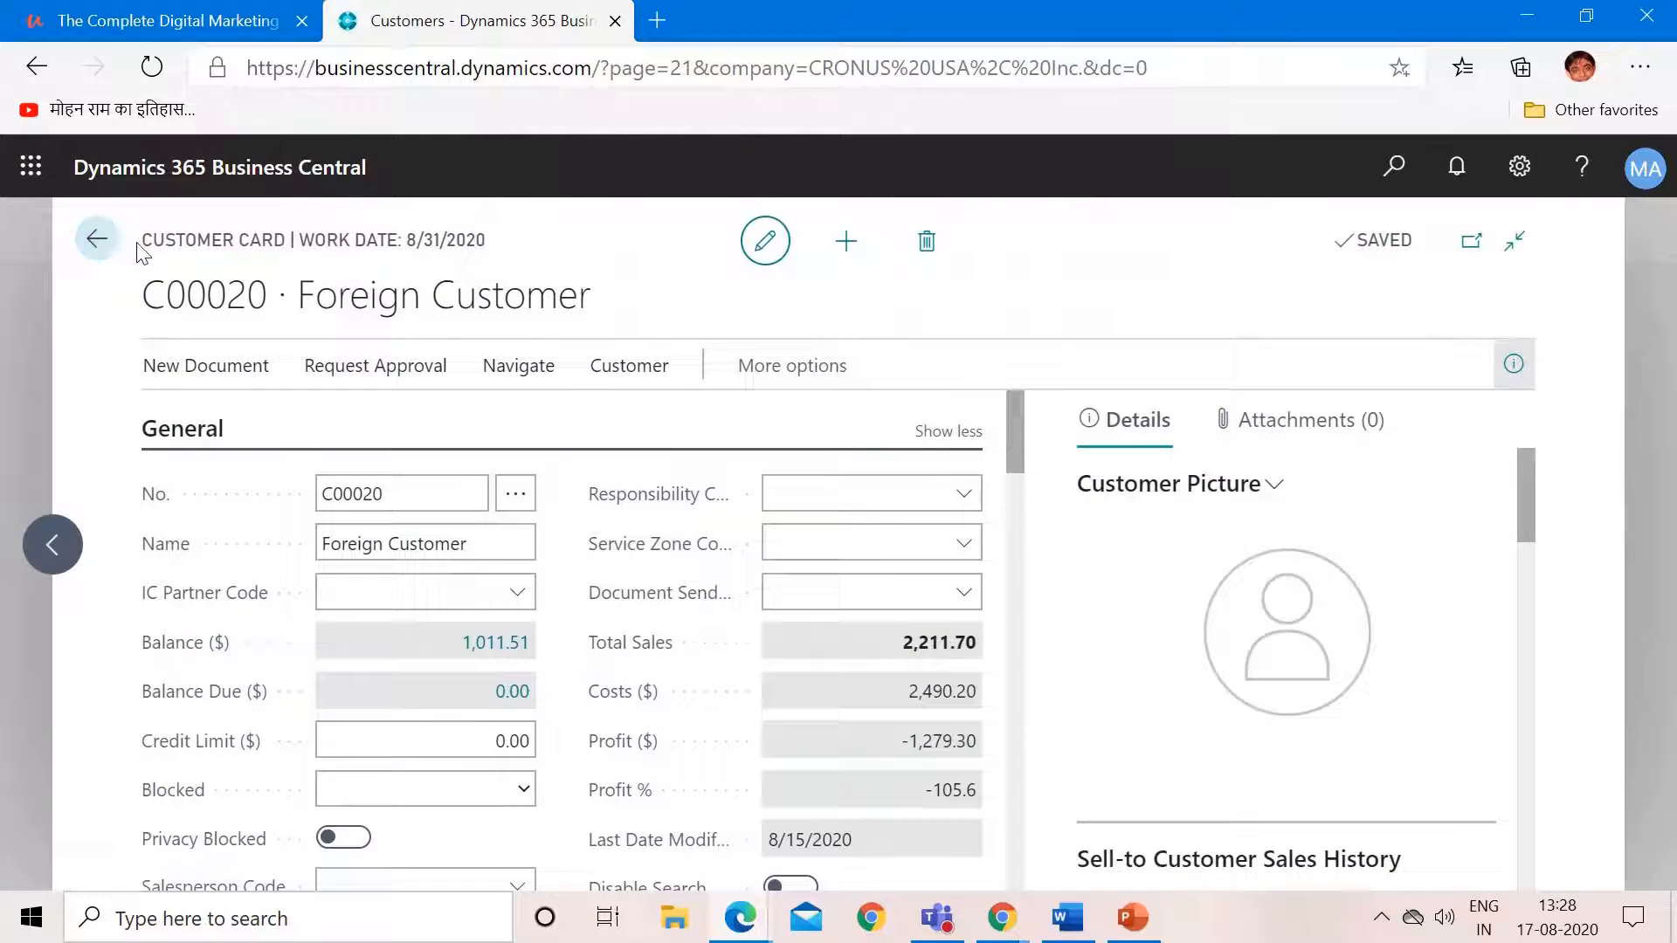
pyautogui.click(97, 239)
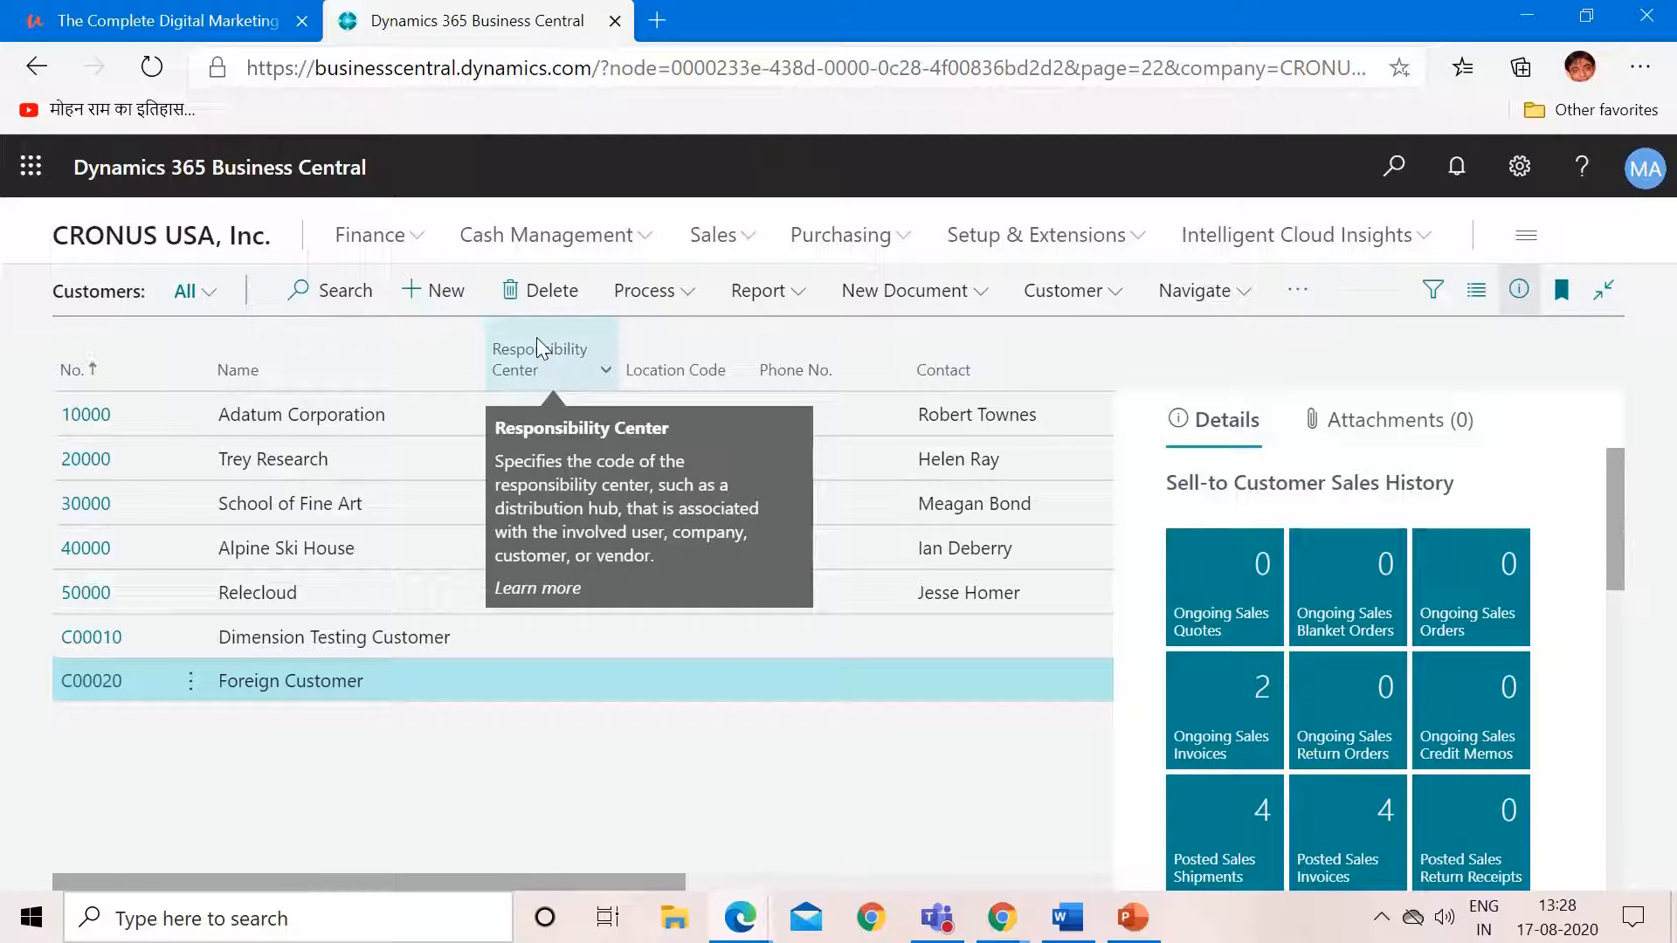
# Step: Search for "payment jour" and open the Cash Receipt Journal for the selected customer
pyautogui.click(1376, 175)
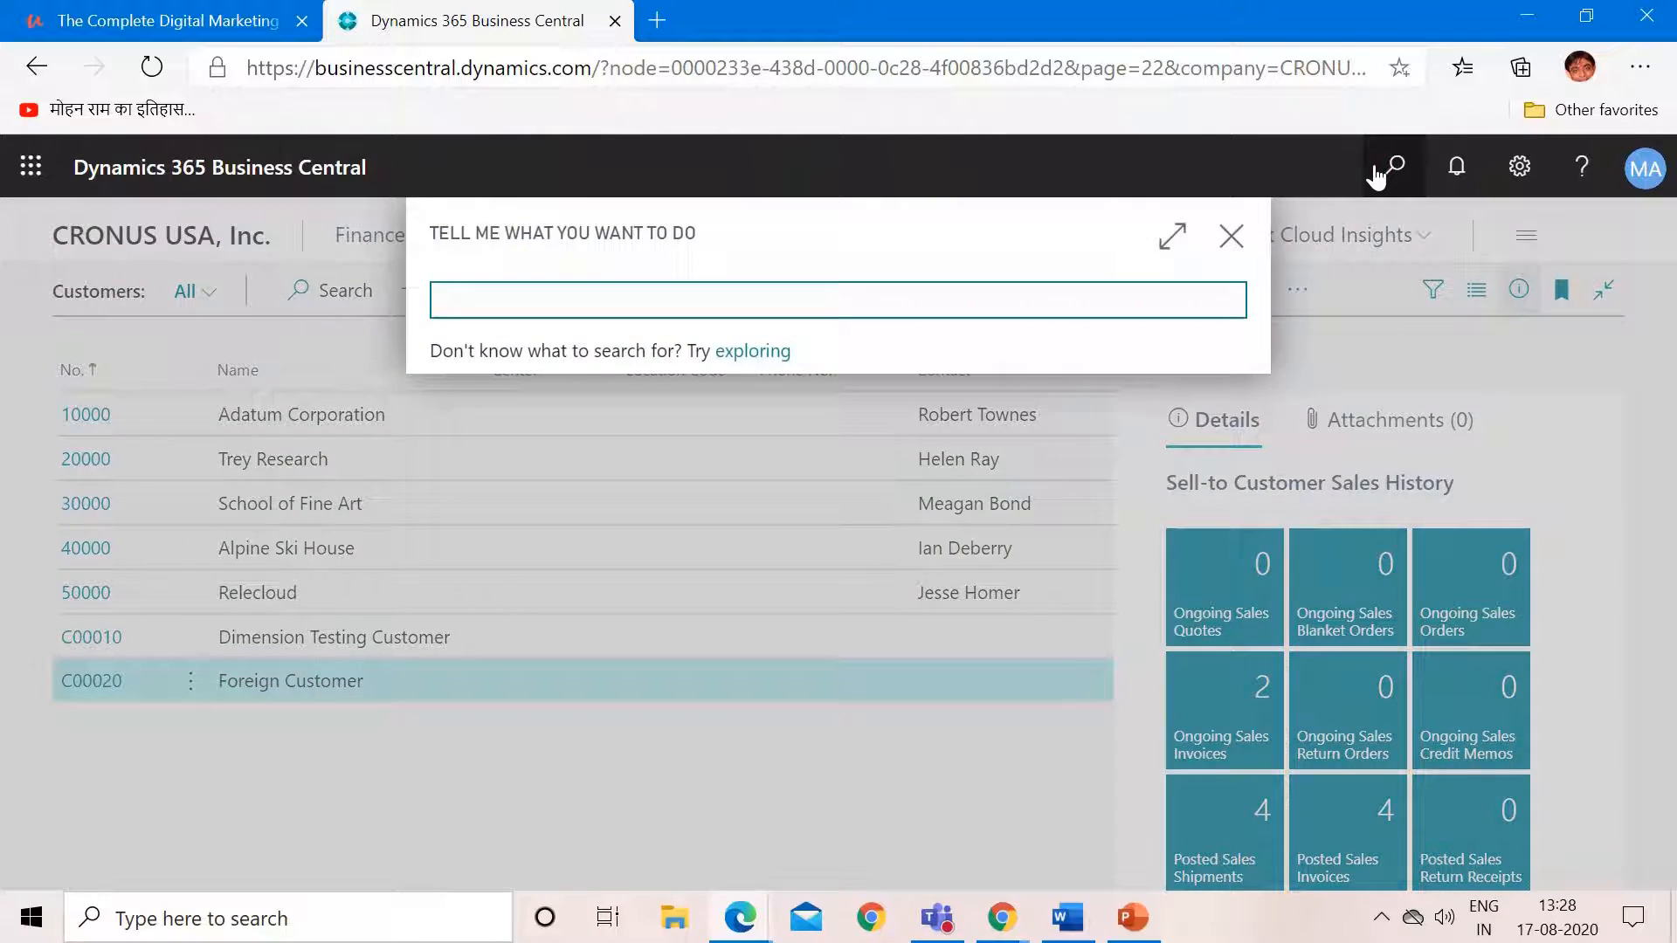
pyautogui.write('payment jour')
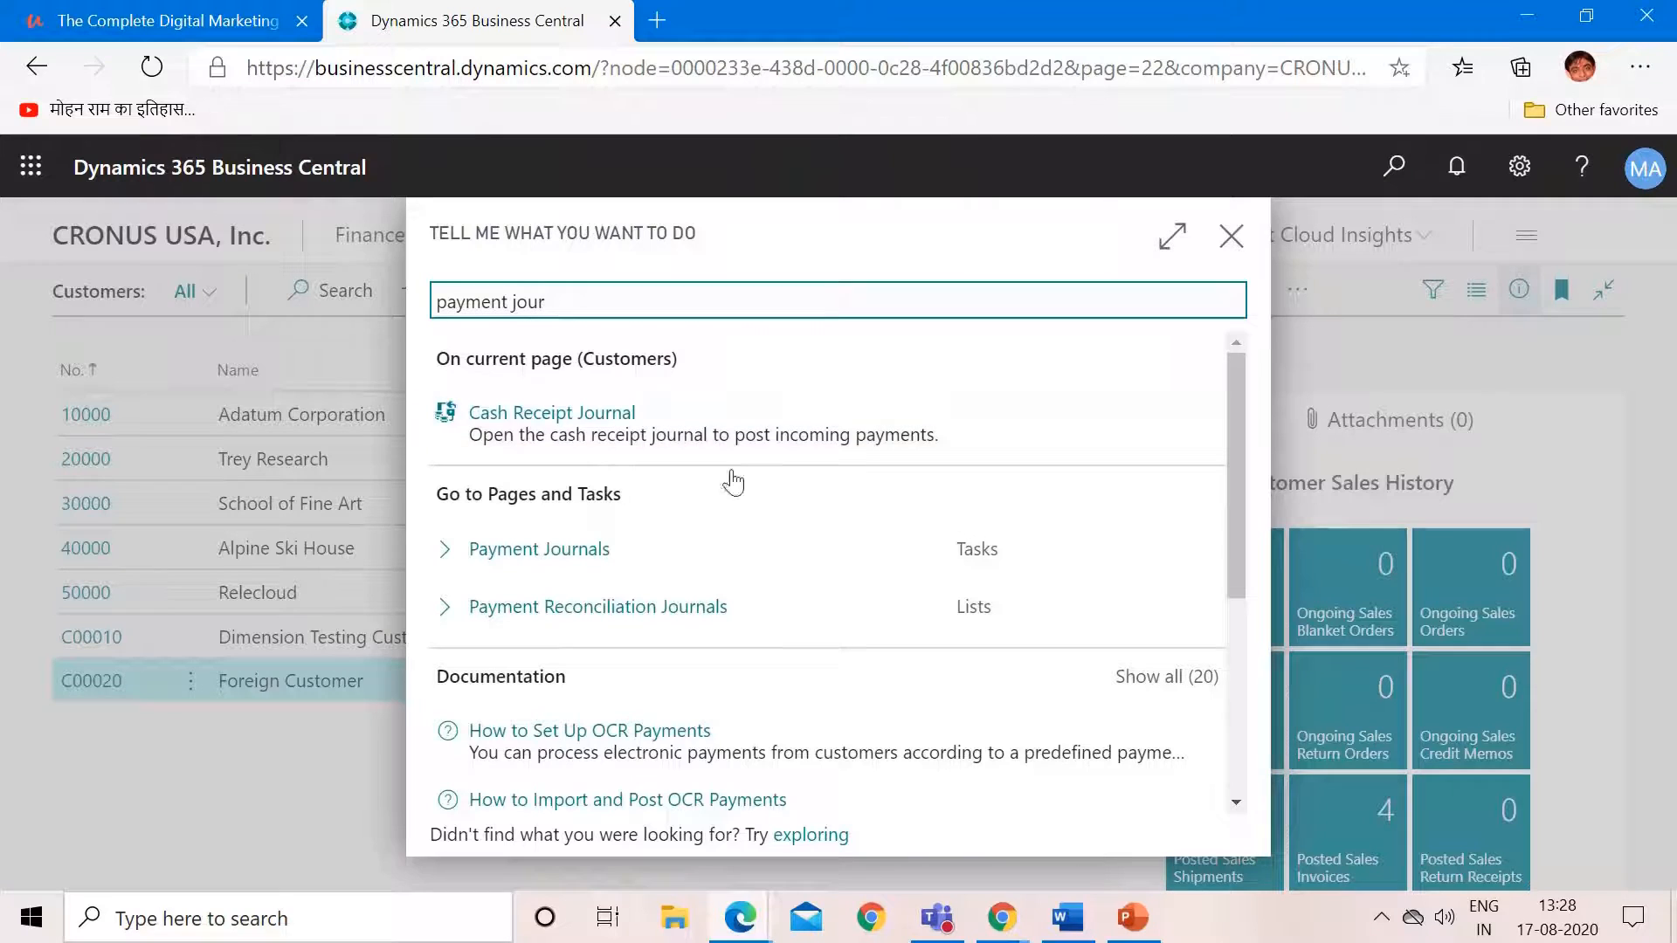
pyautogui.click(599, 417)
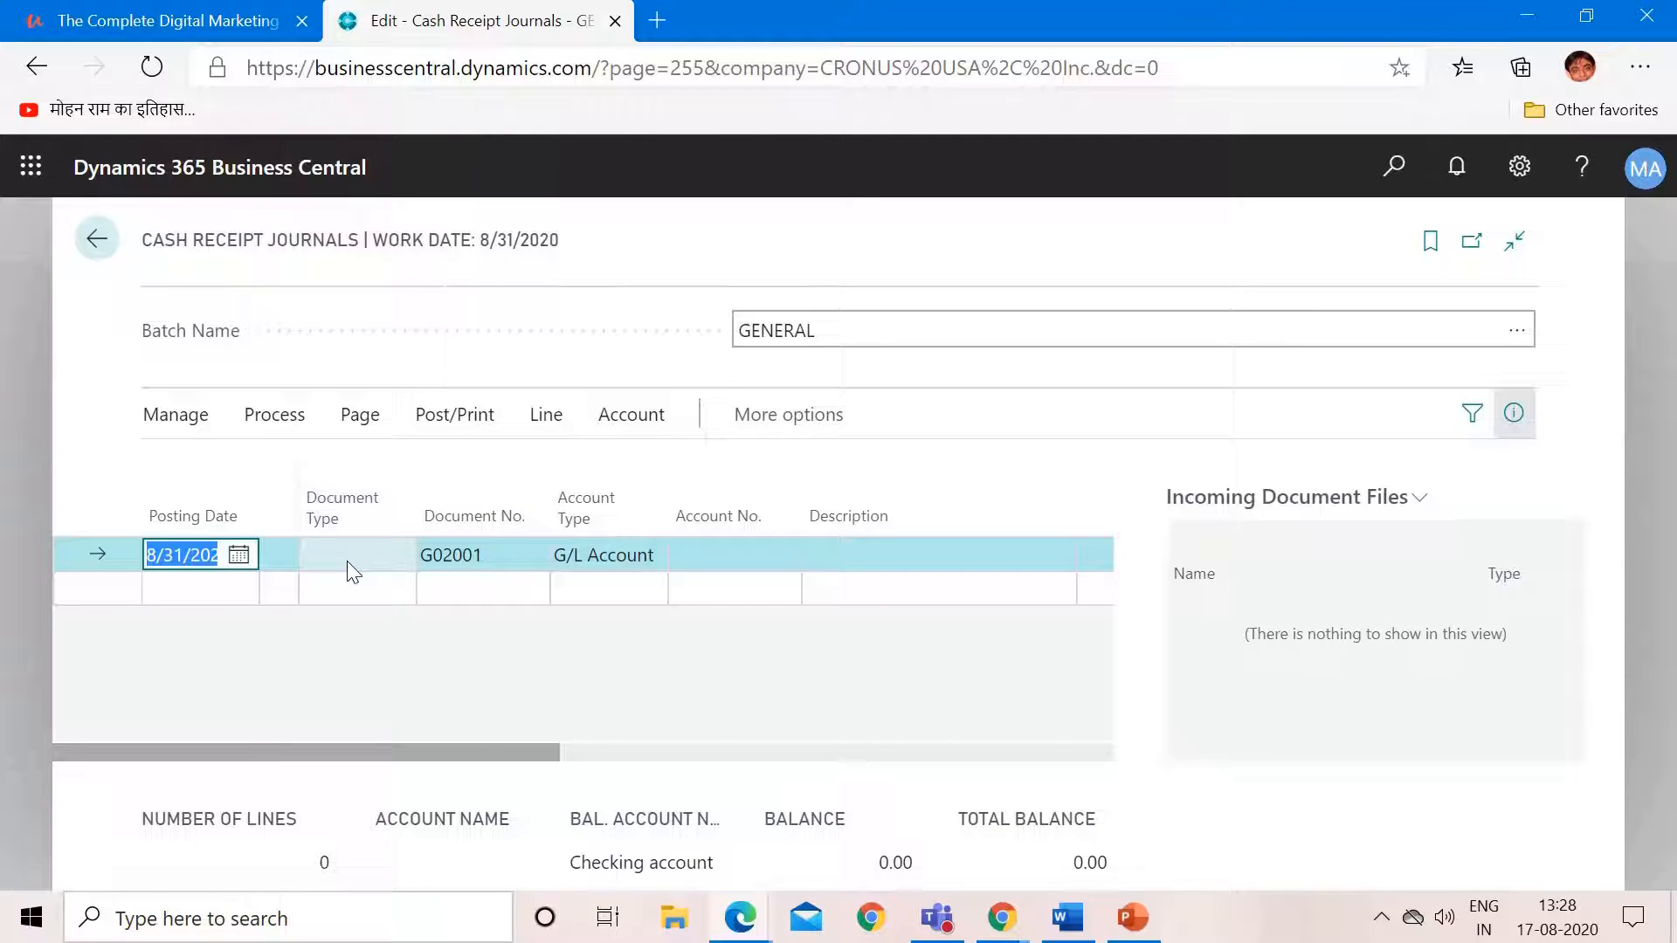
# Step: Fill in the journal line with document type Payment, account type Customer and Foreign Customer as the account
pyautogui.click(347, 560)
pyautogui.click(355, 609)
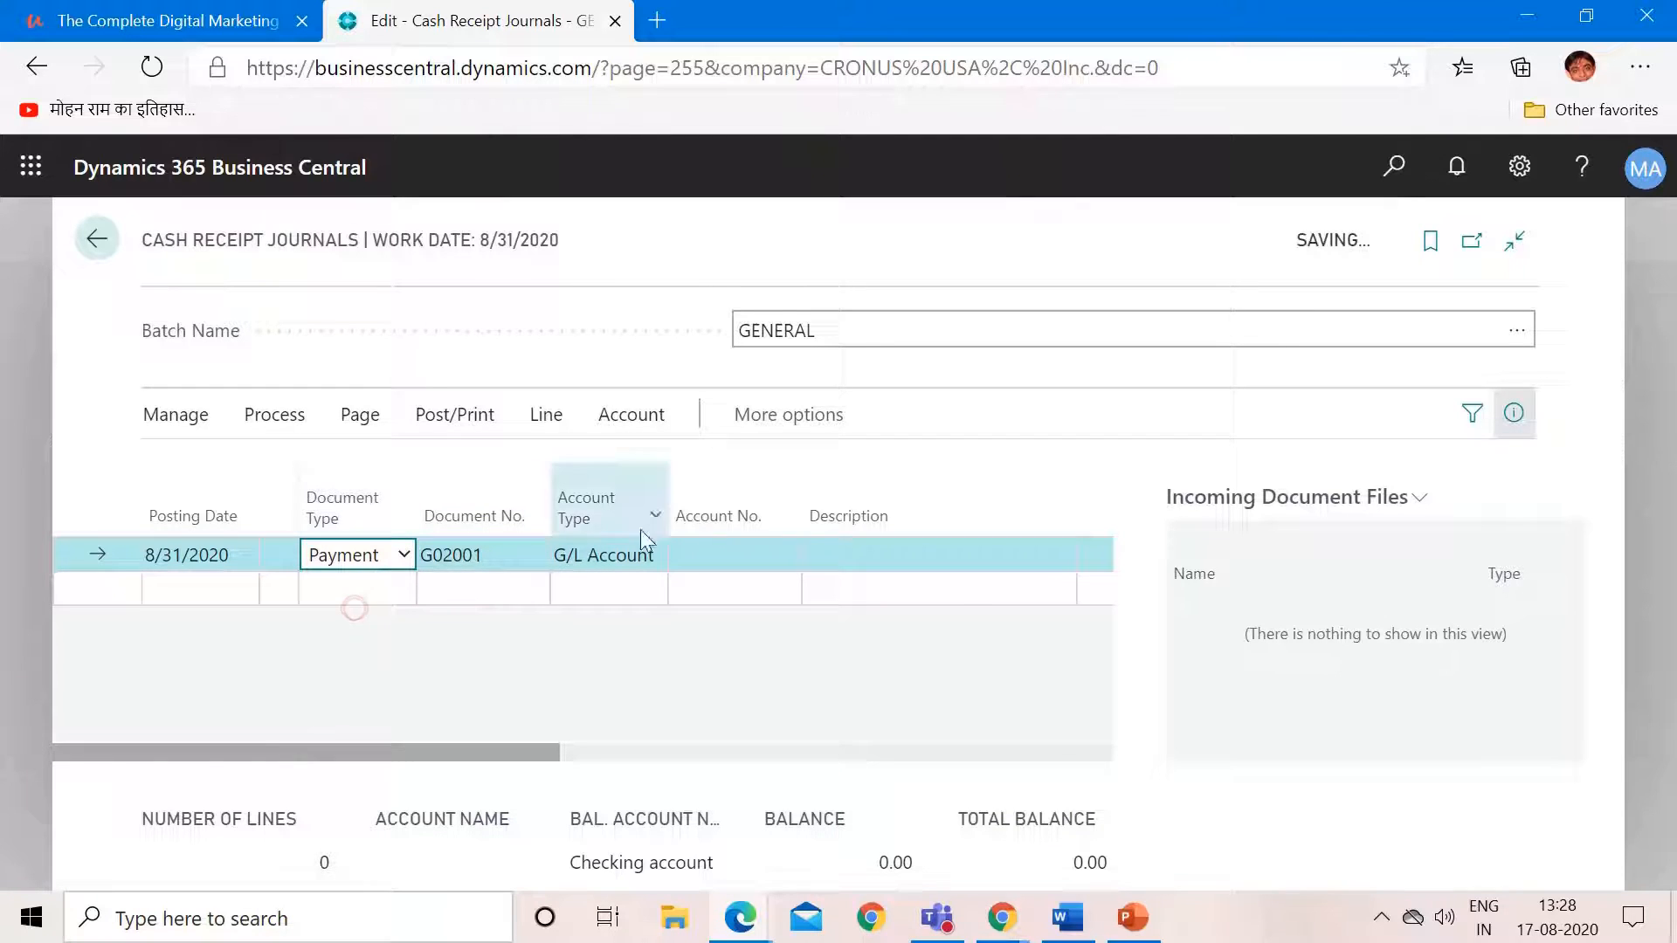
pyautogui.click(652, 552)
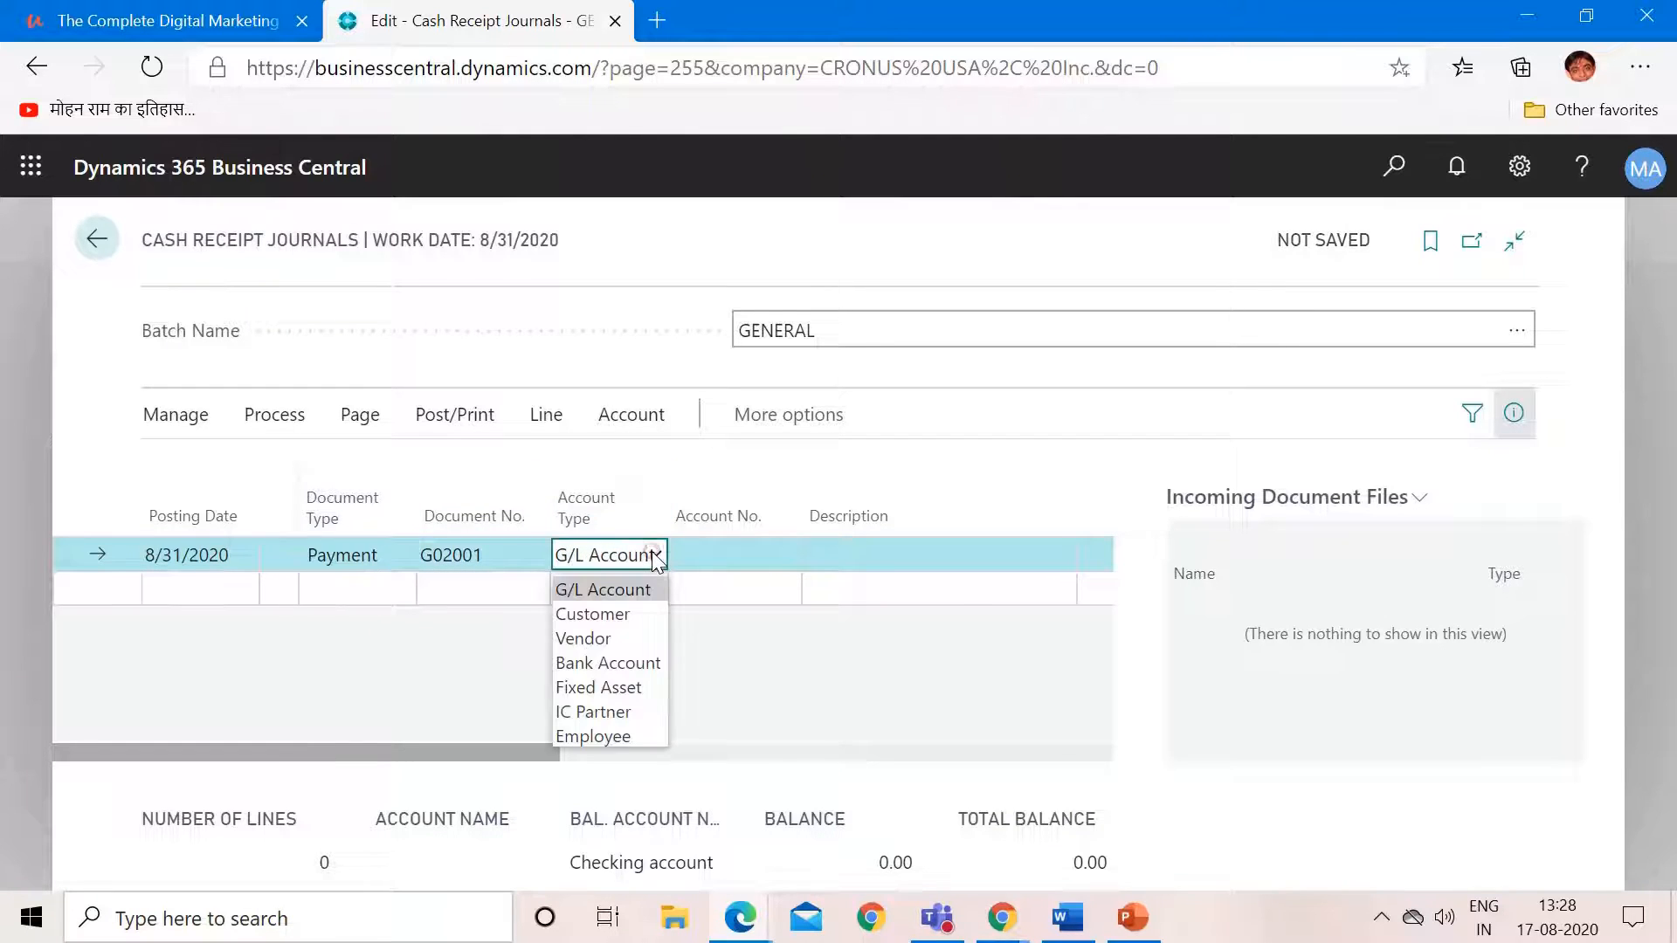
pyautogui.click(626, 616)
pyautogui.click(742, 558)
pyautogui.write('c')
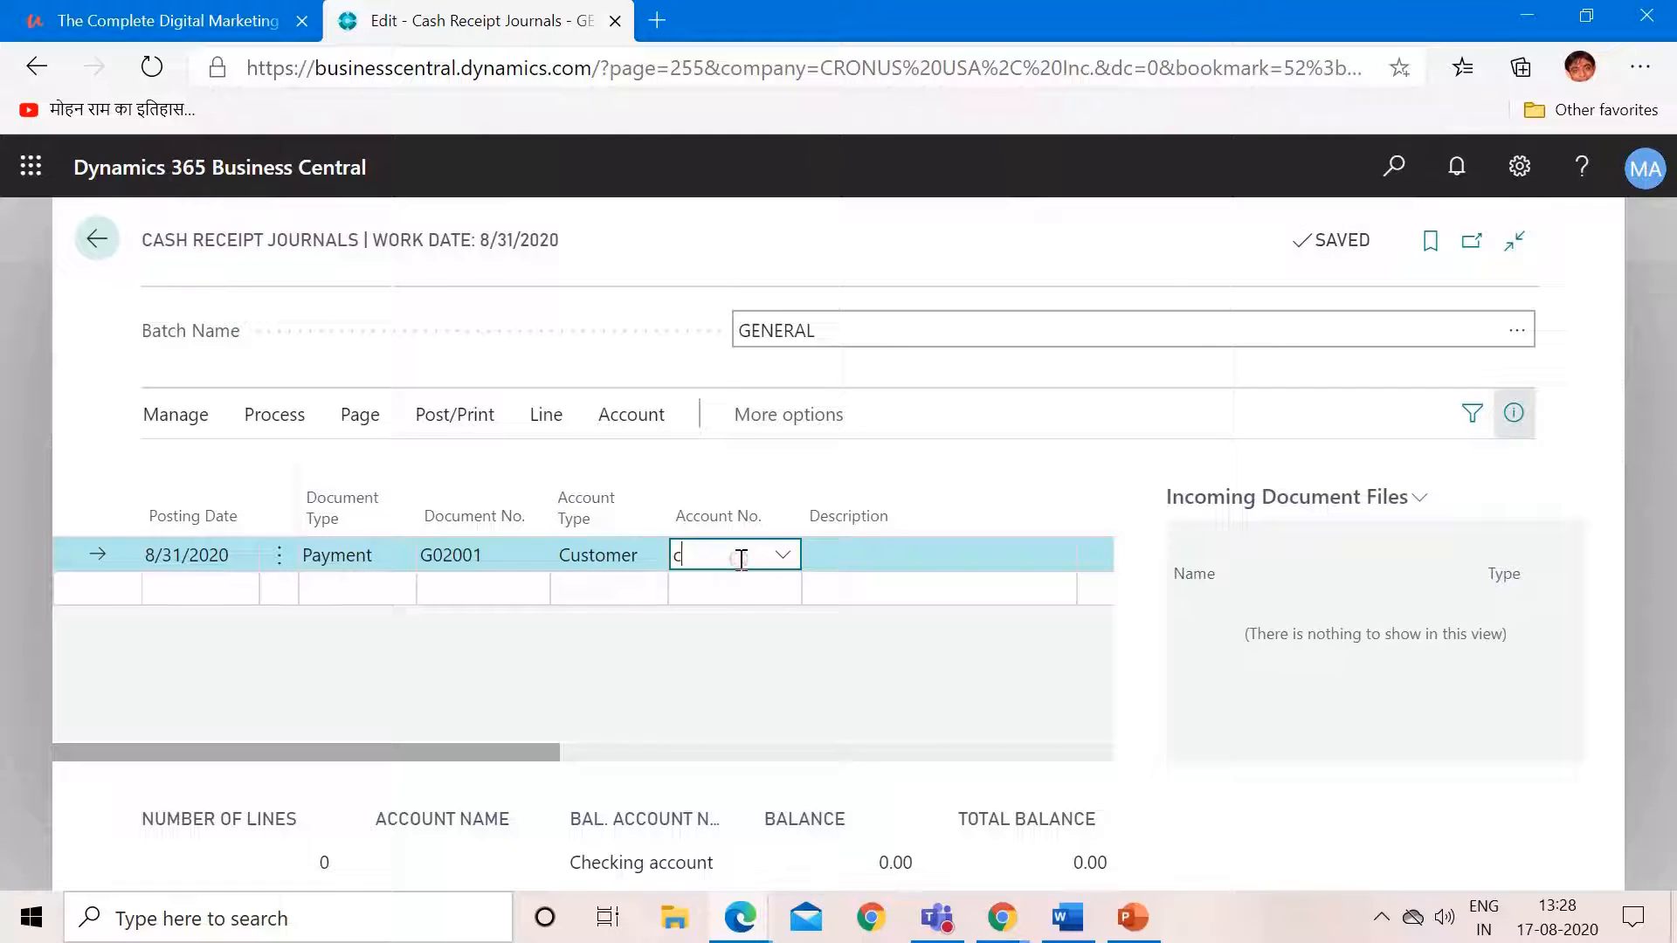
pyautogui.write('0')
pyautogui.press('Down')
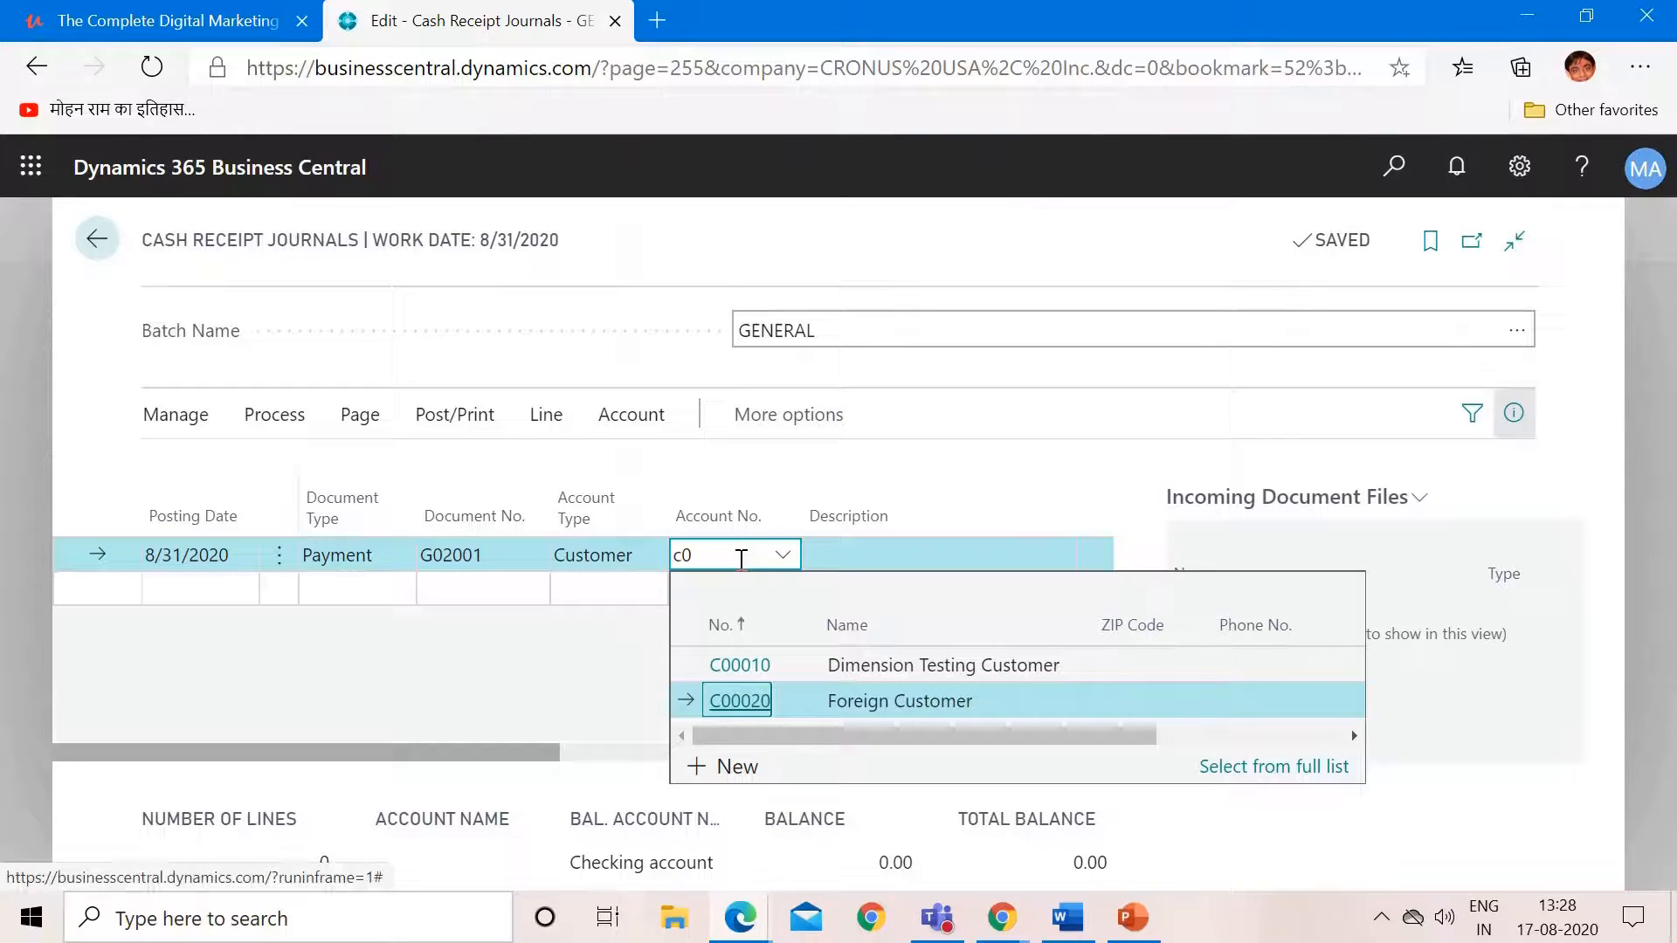
pyautogui.press('Return')
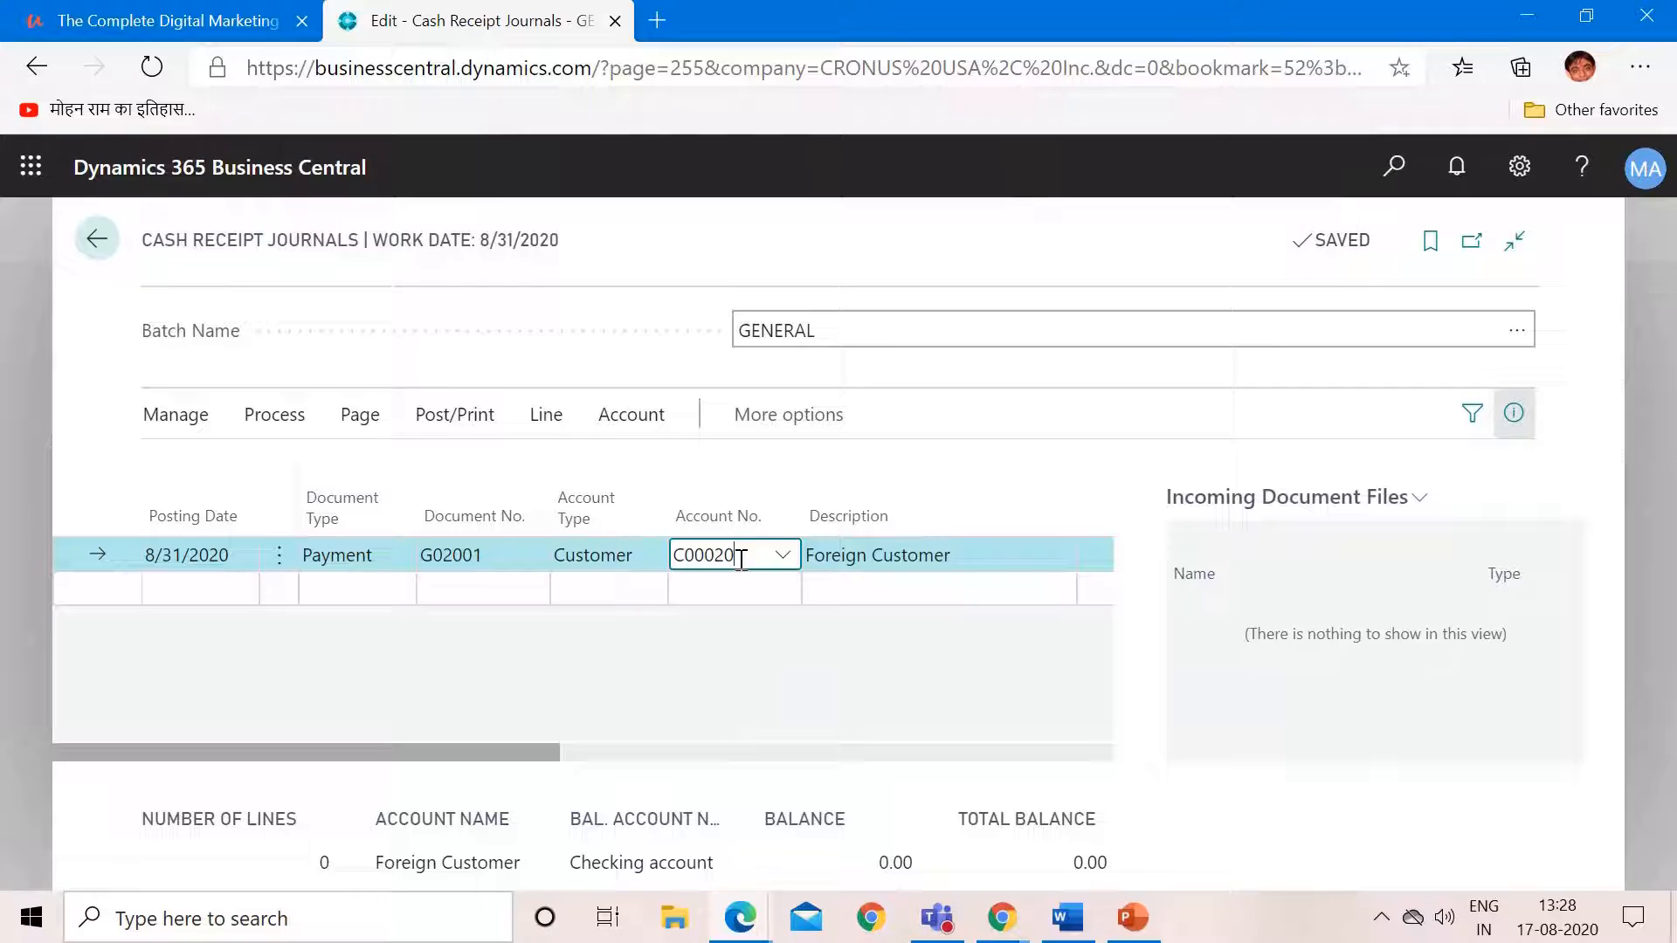
# Step: Leave the payment line's amount blank and open the list of customer entries it can be applied to
pyautogui.press('Tab')
pyautogui.press('Tab')
pyautogui.press('Tab')
pyautogui.press('Tab')
pyautogui.press('Tab')
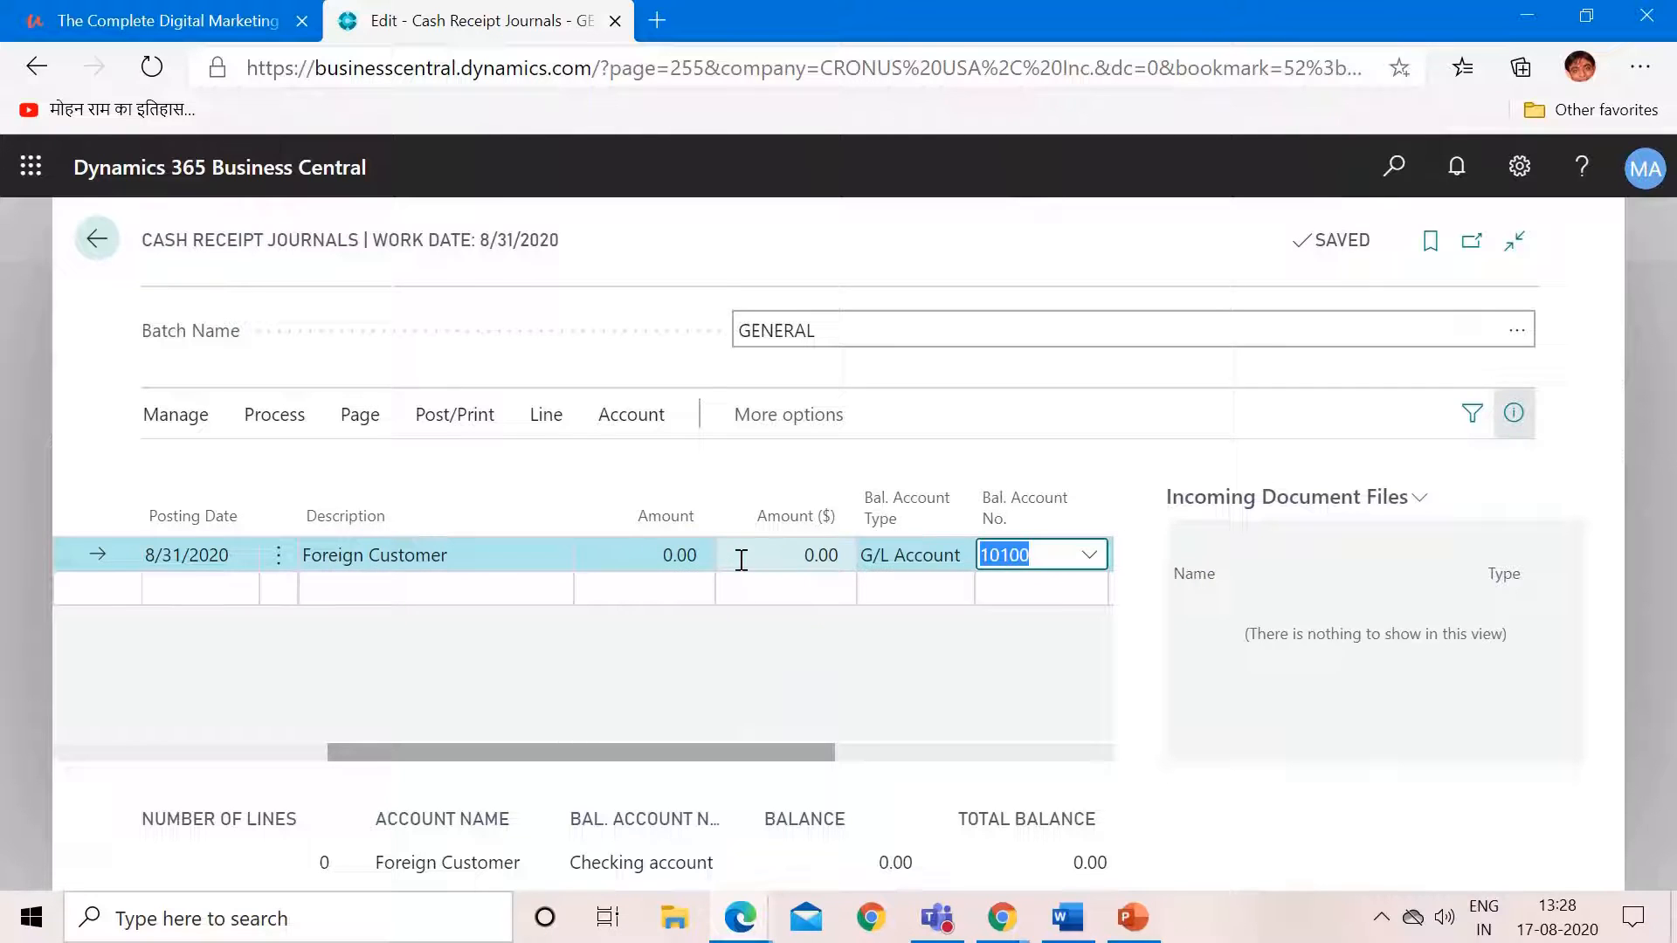
pyautogui.hotkey('shift', 'Tab')
pyautogui.hotkey('shift', 'Tab')
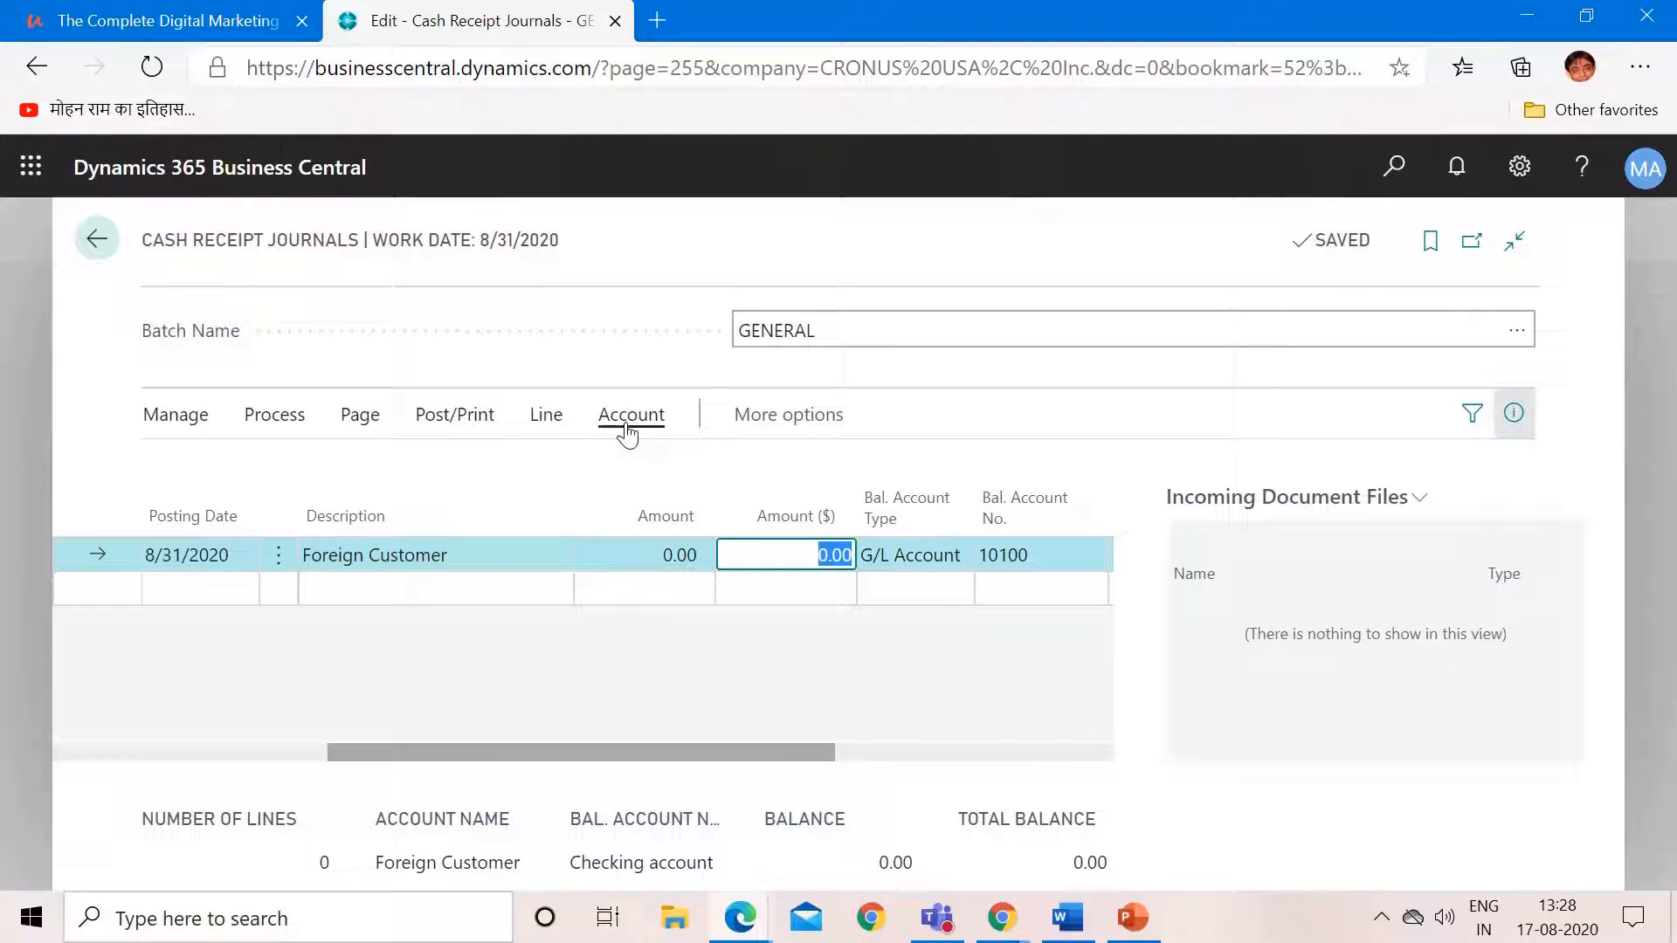
pyautogui.click(261, 428)
pyautogui.click(339, 466)
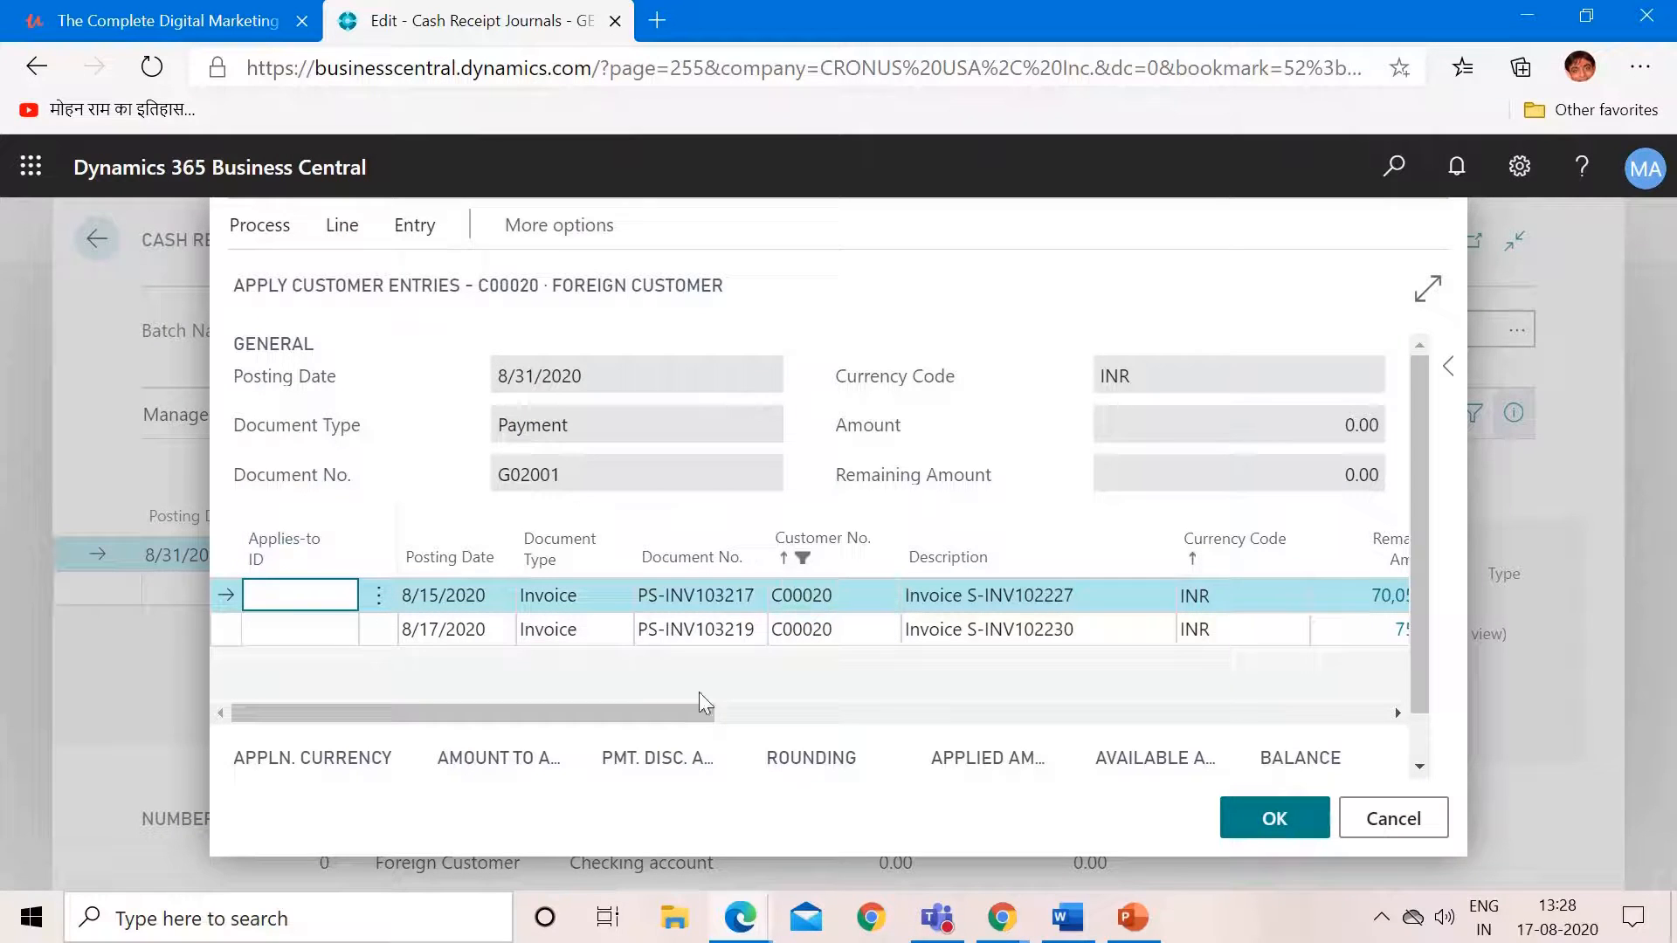
# Step: Apply the payment to the 8/17/2020 invoice of 750.00 INR and confirm the application
pyautogui.moveTo(647, 711); pyautogui.dragTo(939, 723)
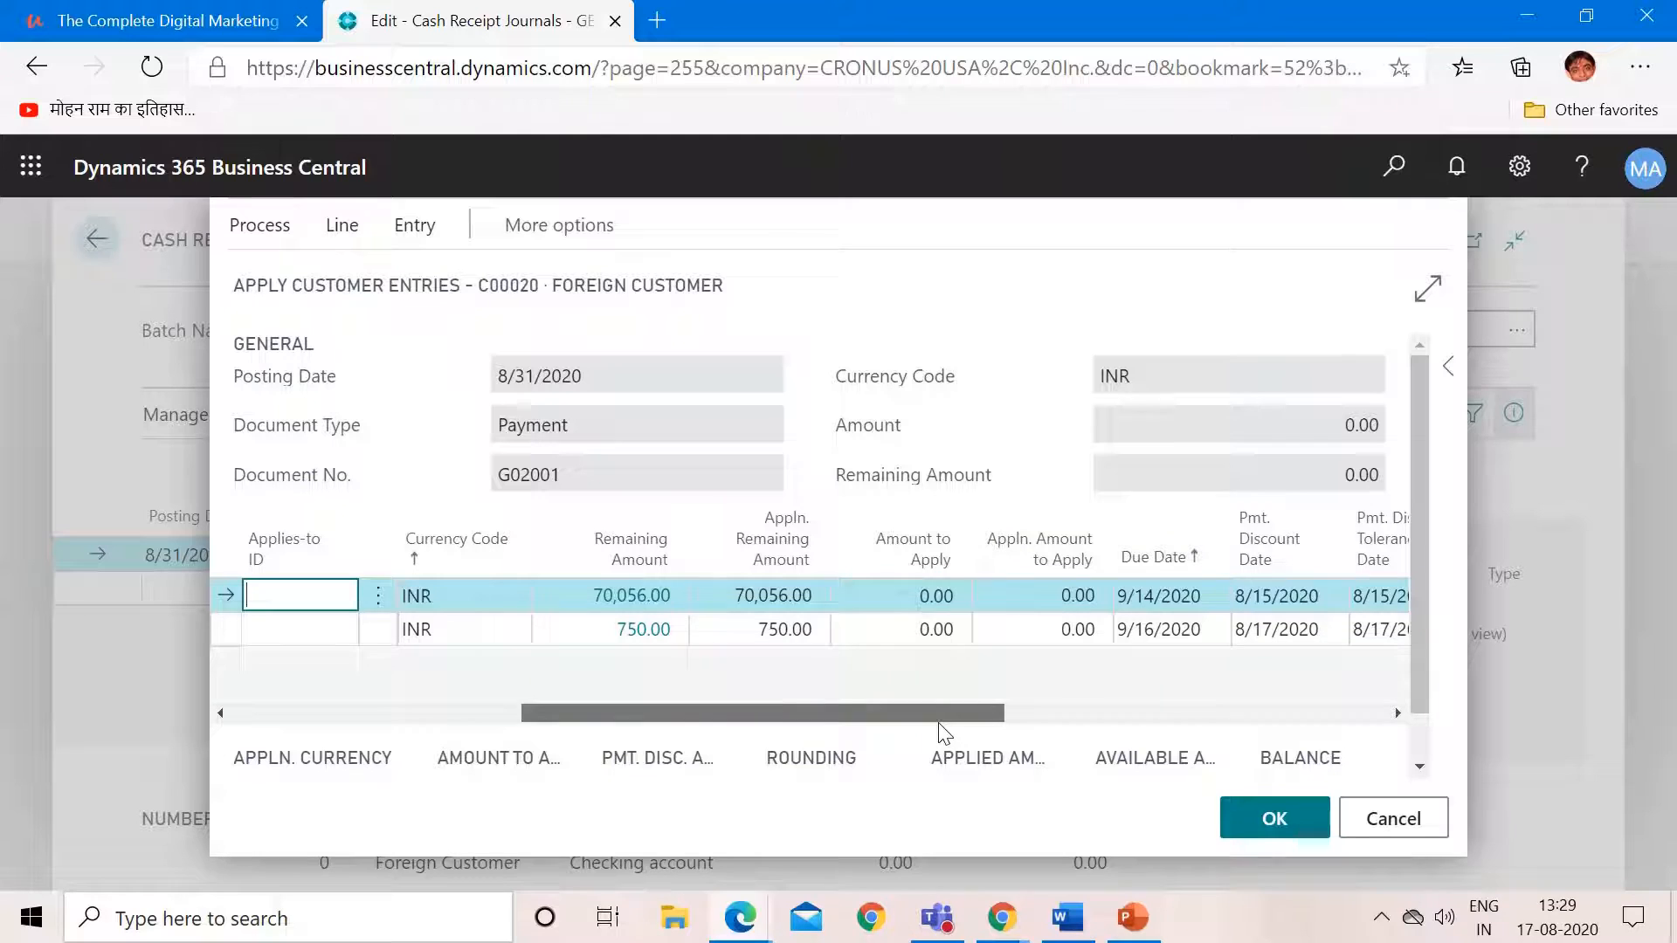
pyautogui.click(752, 627)
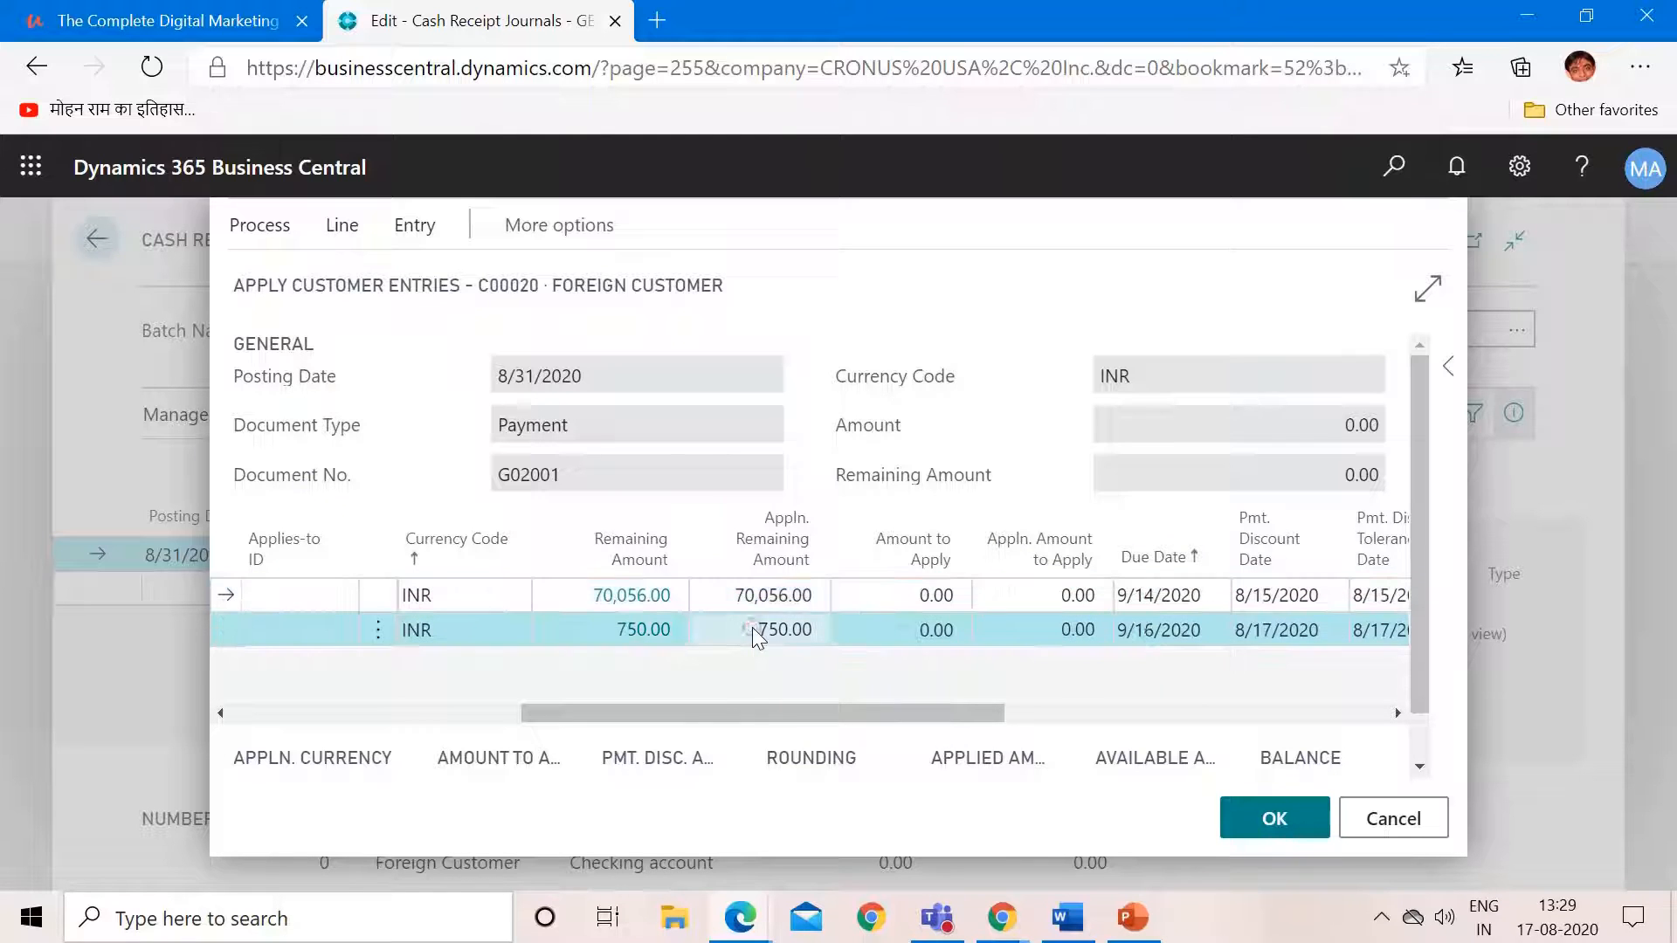
pyautogui.moveTo(716, 713); pyautogui.dragTo(270, 726)
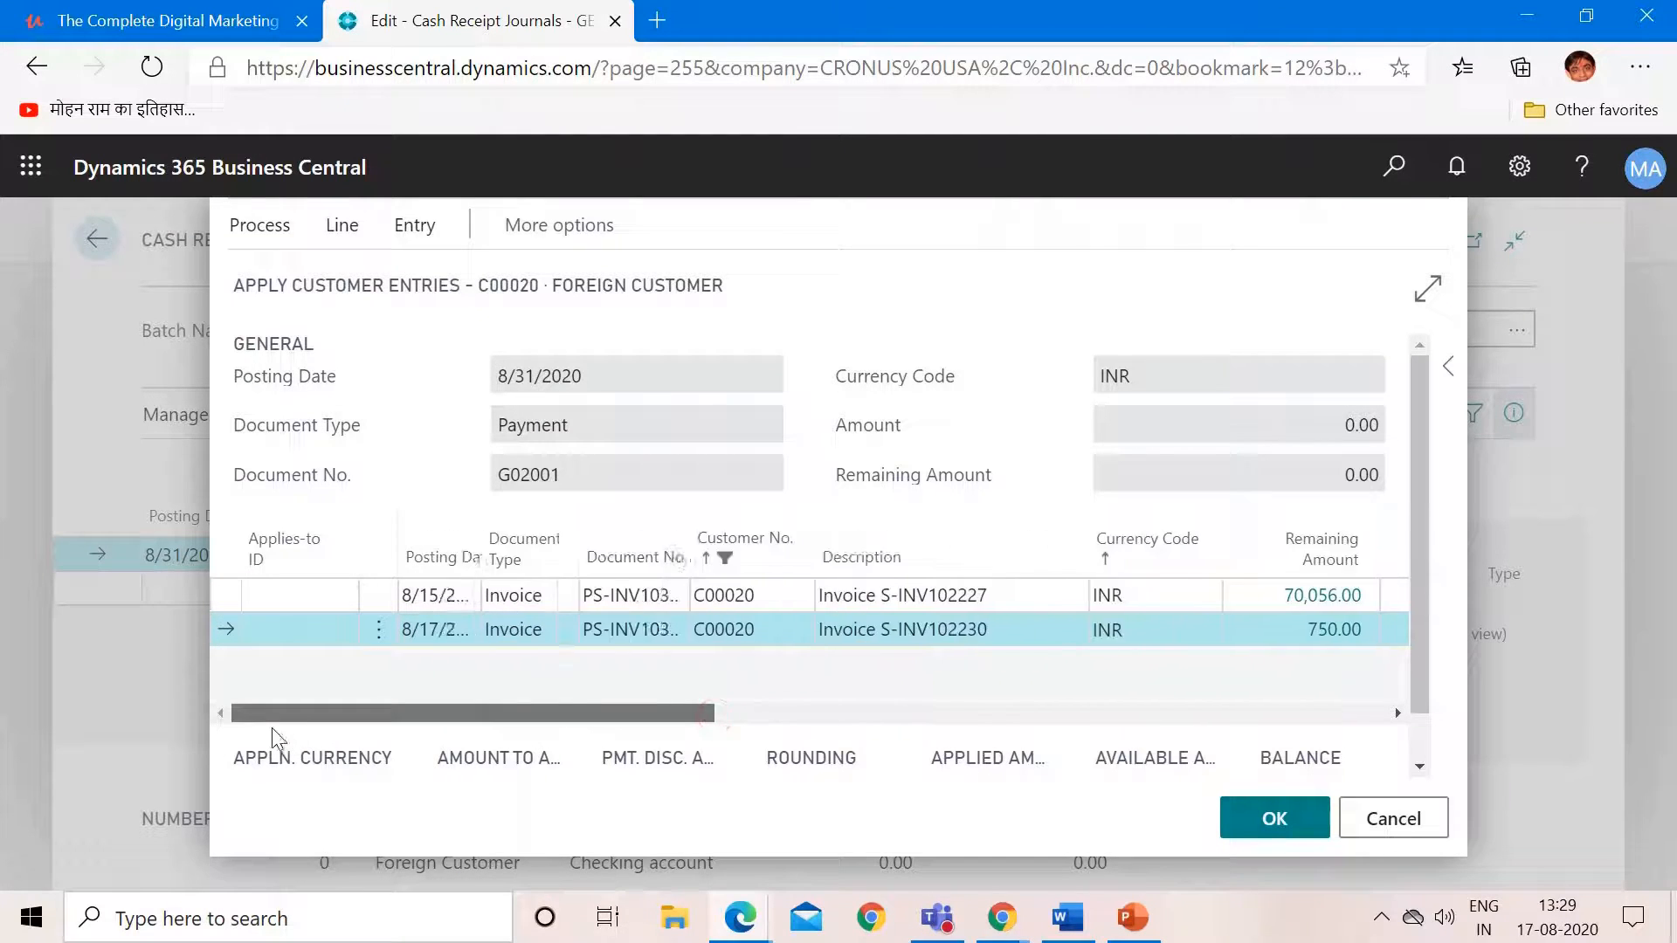
pyautogui.click(265, 227)
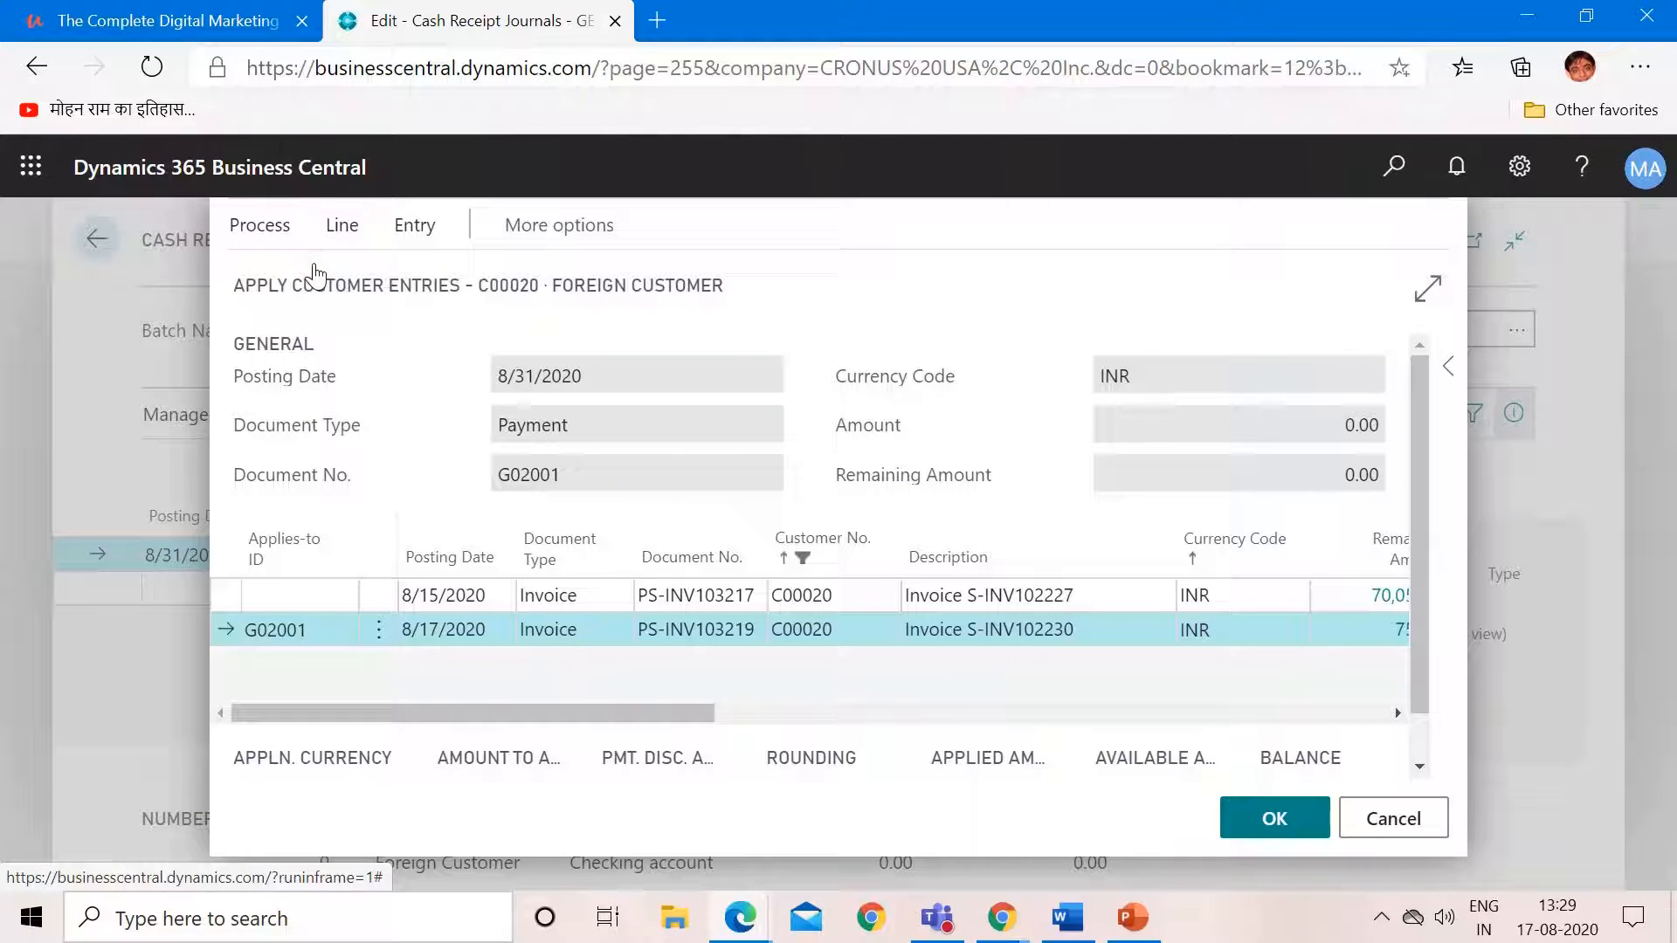
pyautogui.click(1255, 821)
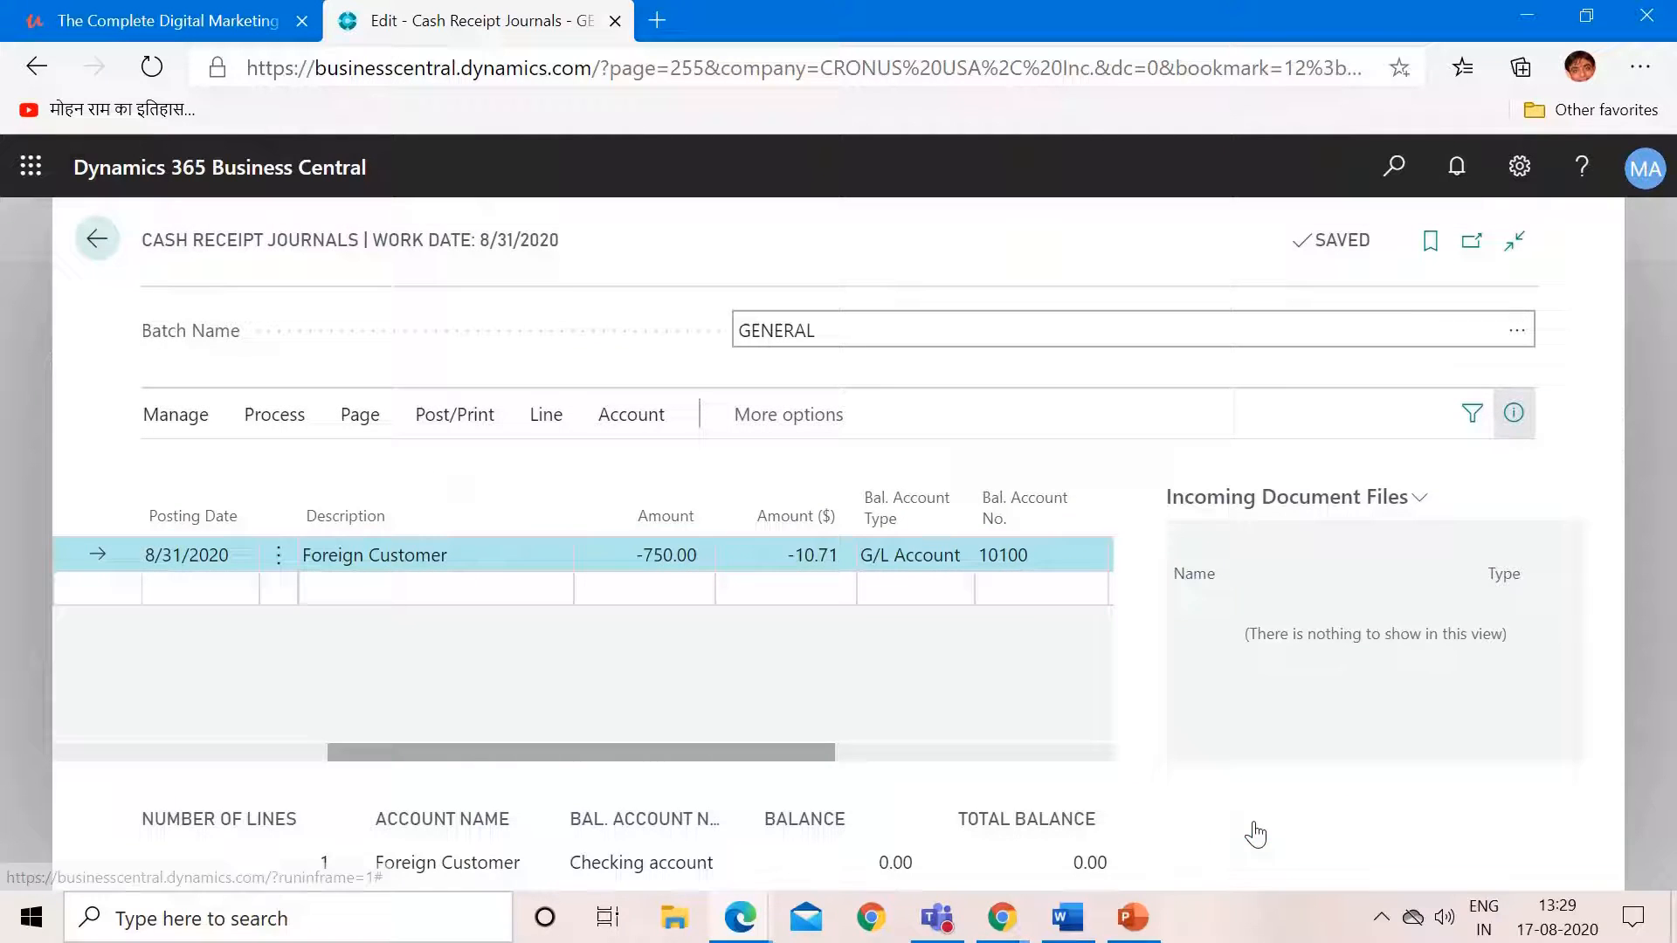
# Step: Set the payment line's balancing account type to Bank Account and its balancing account number to SAVINGS
pyautogui.moveTo(782, 769); pyautogui.dragTo(1054, 769)
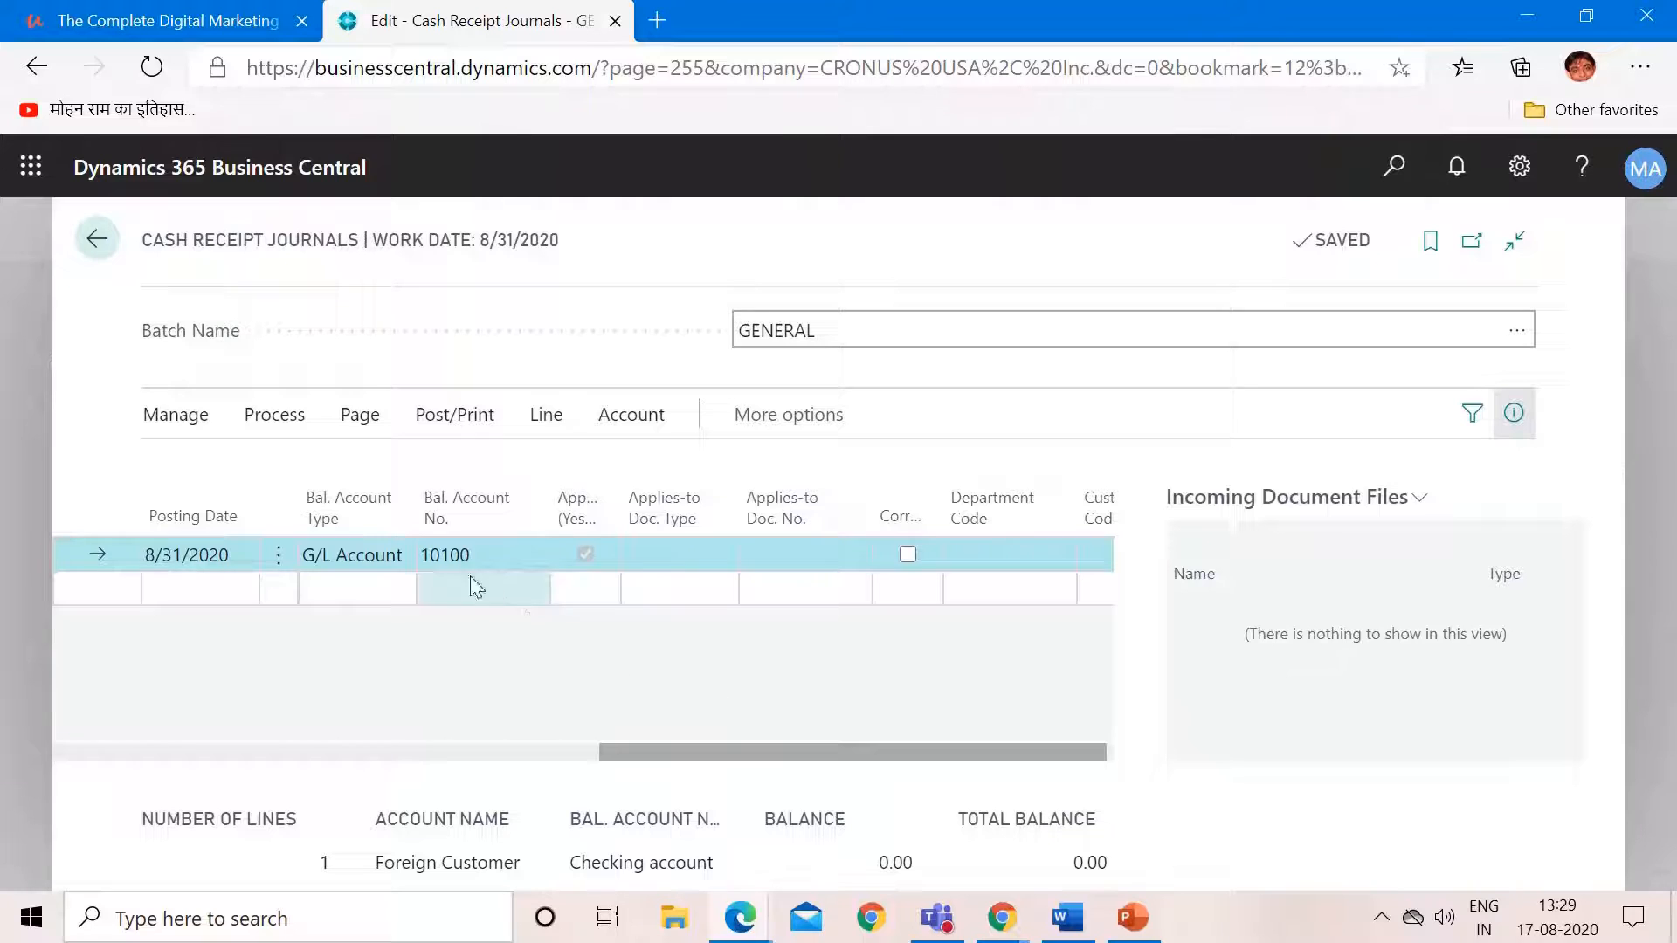
pyautogui.click(397, 556)
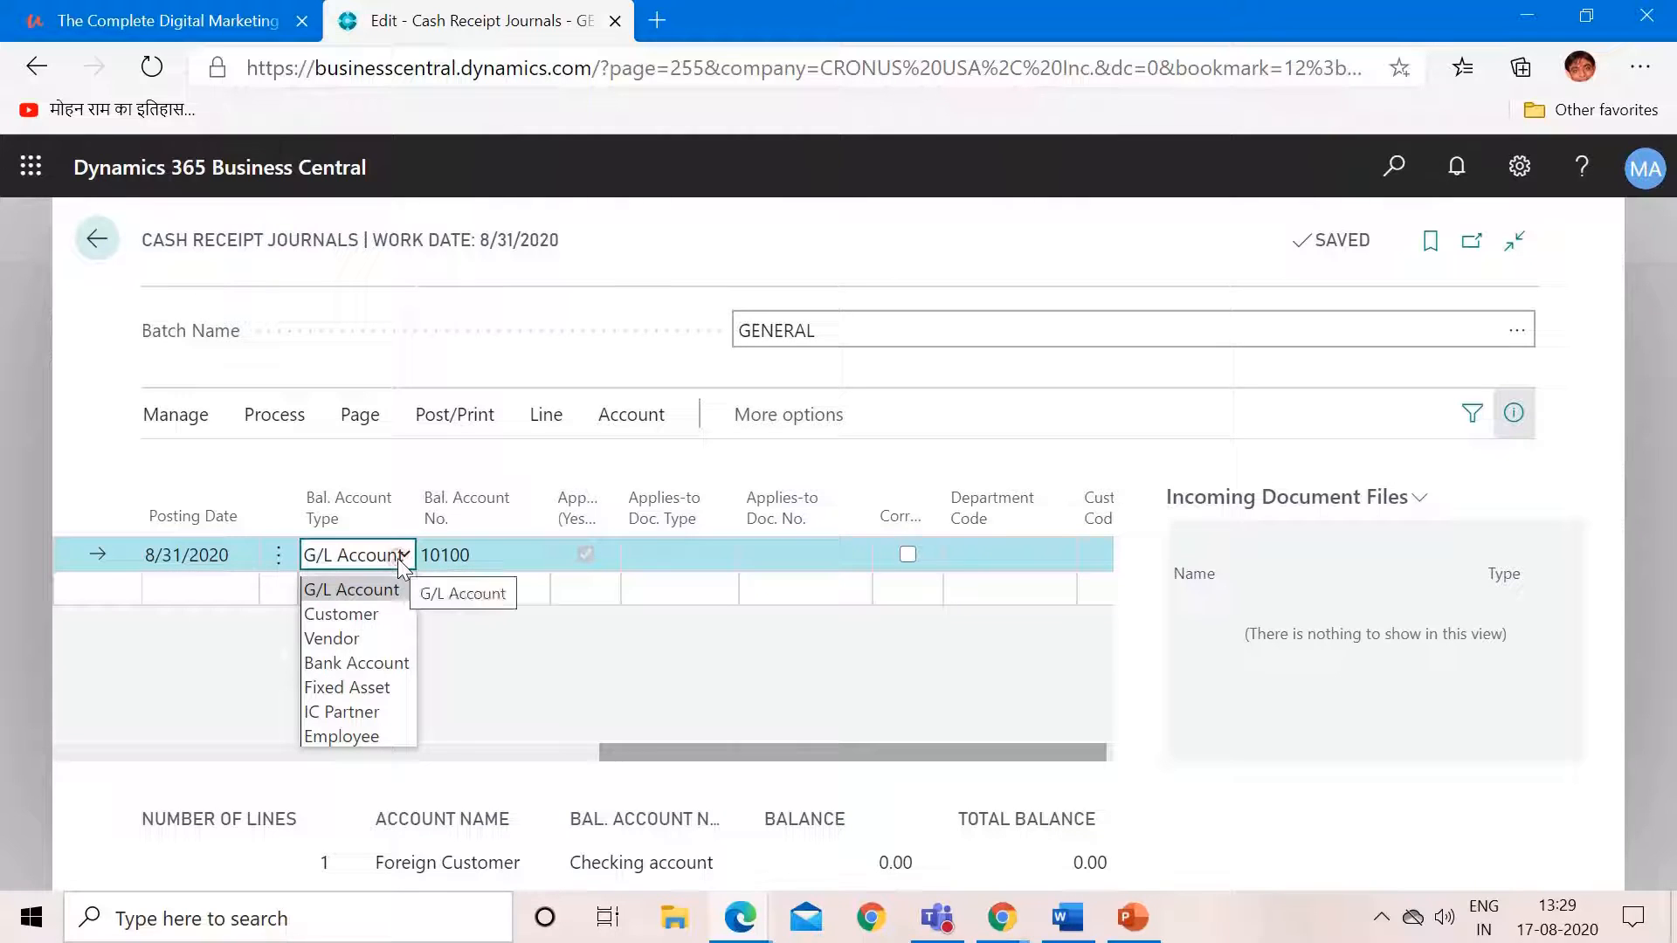
pyautogui.click(386, 664)
pyautogui.click(513, 565)
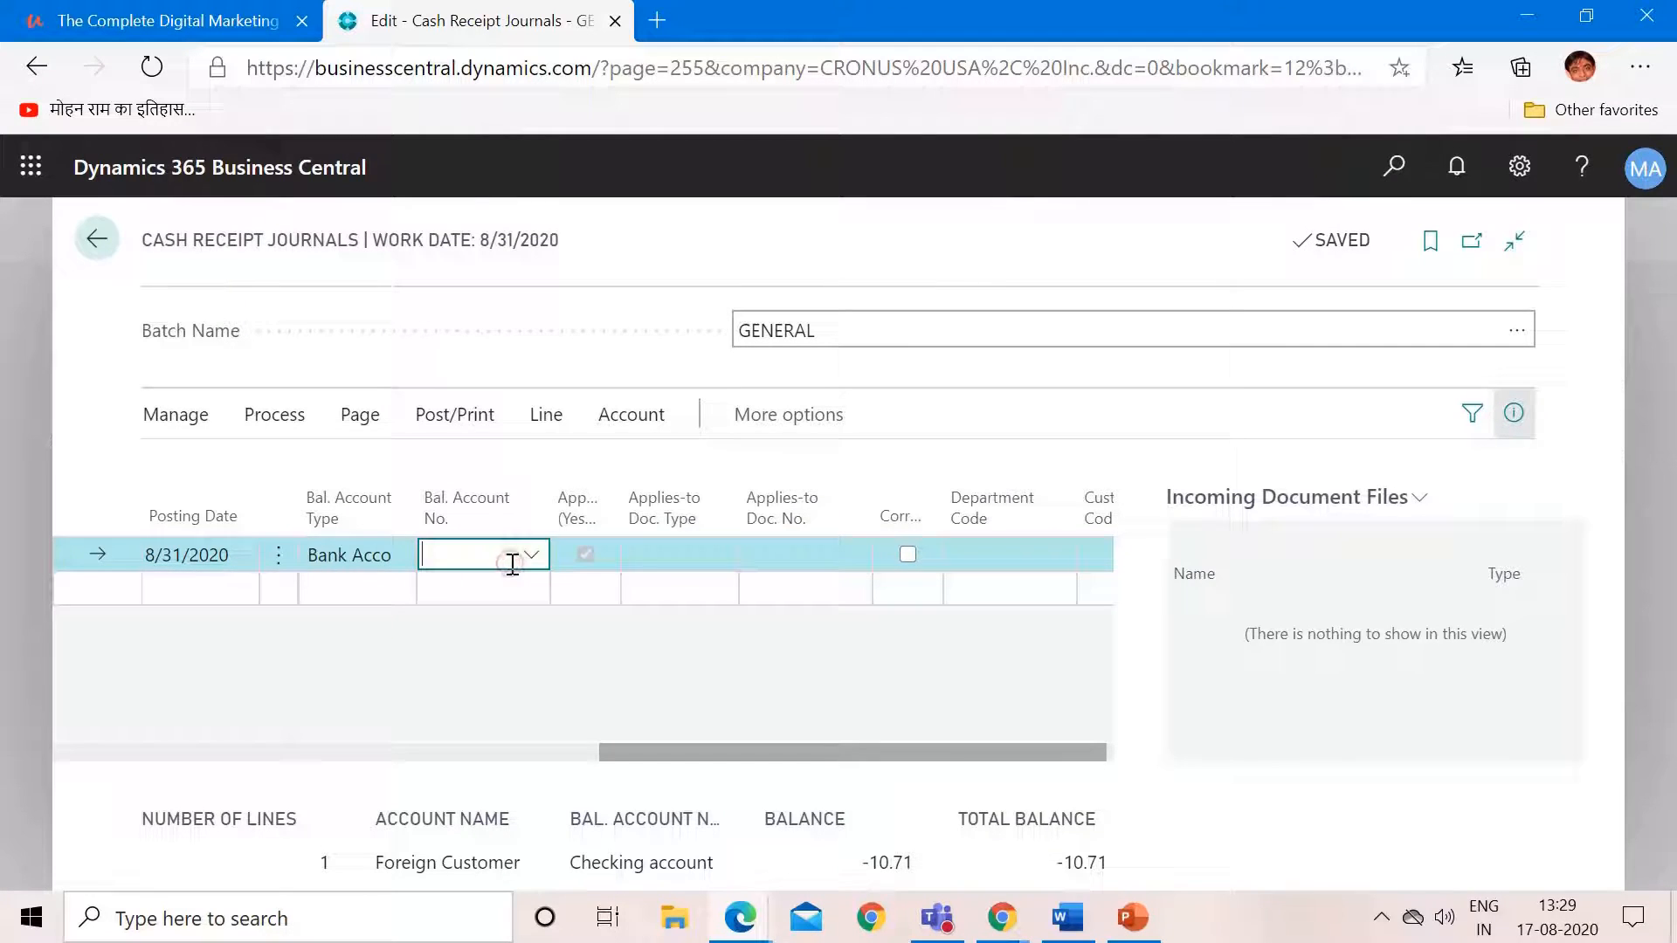
pyautogui.click(527, 556)
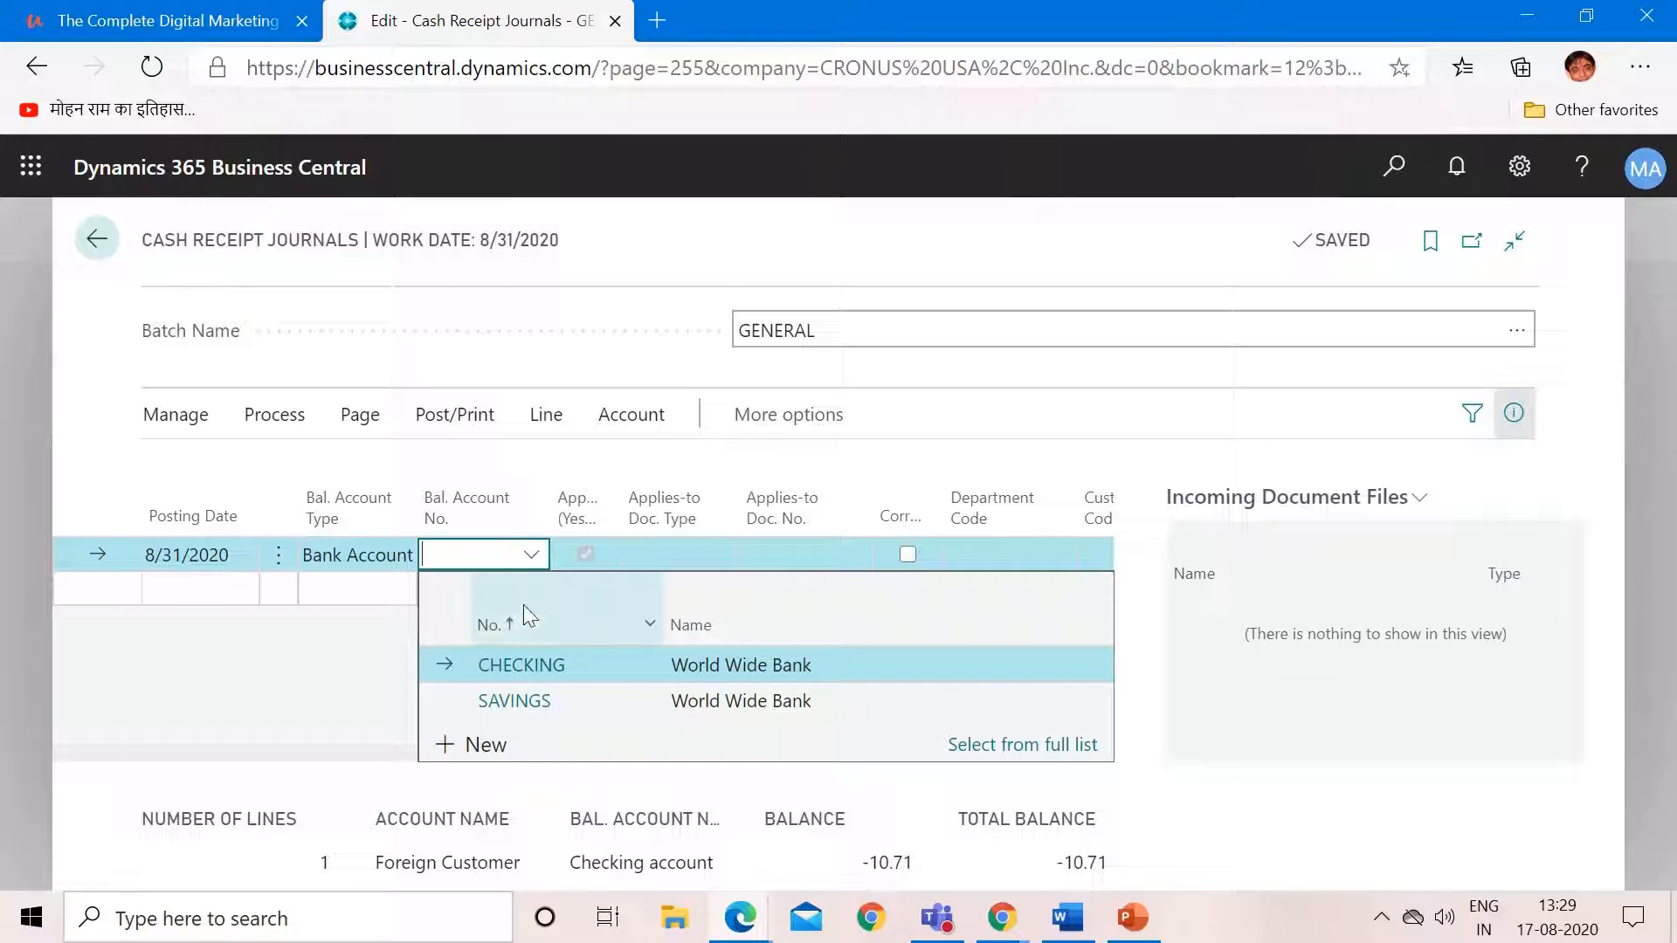
pyautogui.click(521, 669)
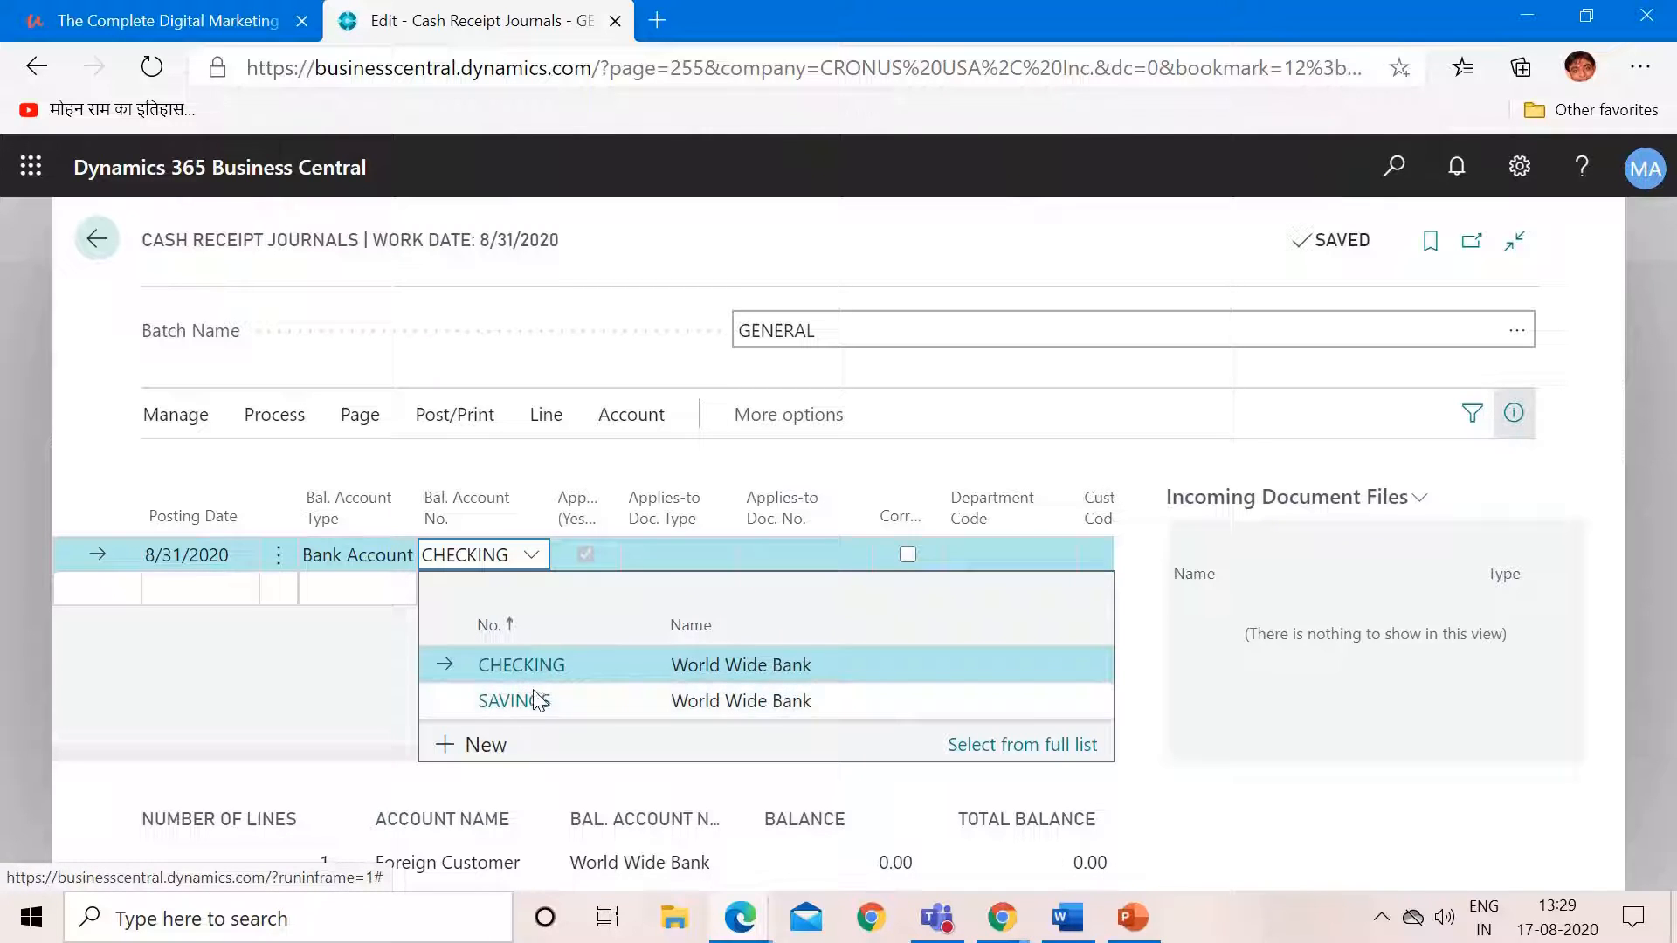
pyautogui.click(533, 701)
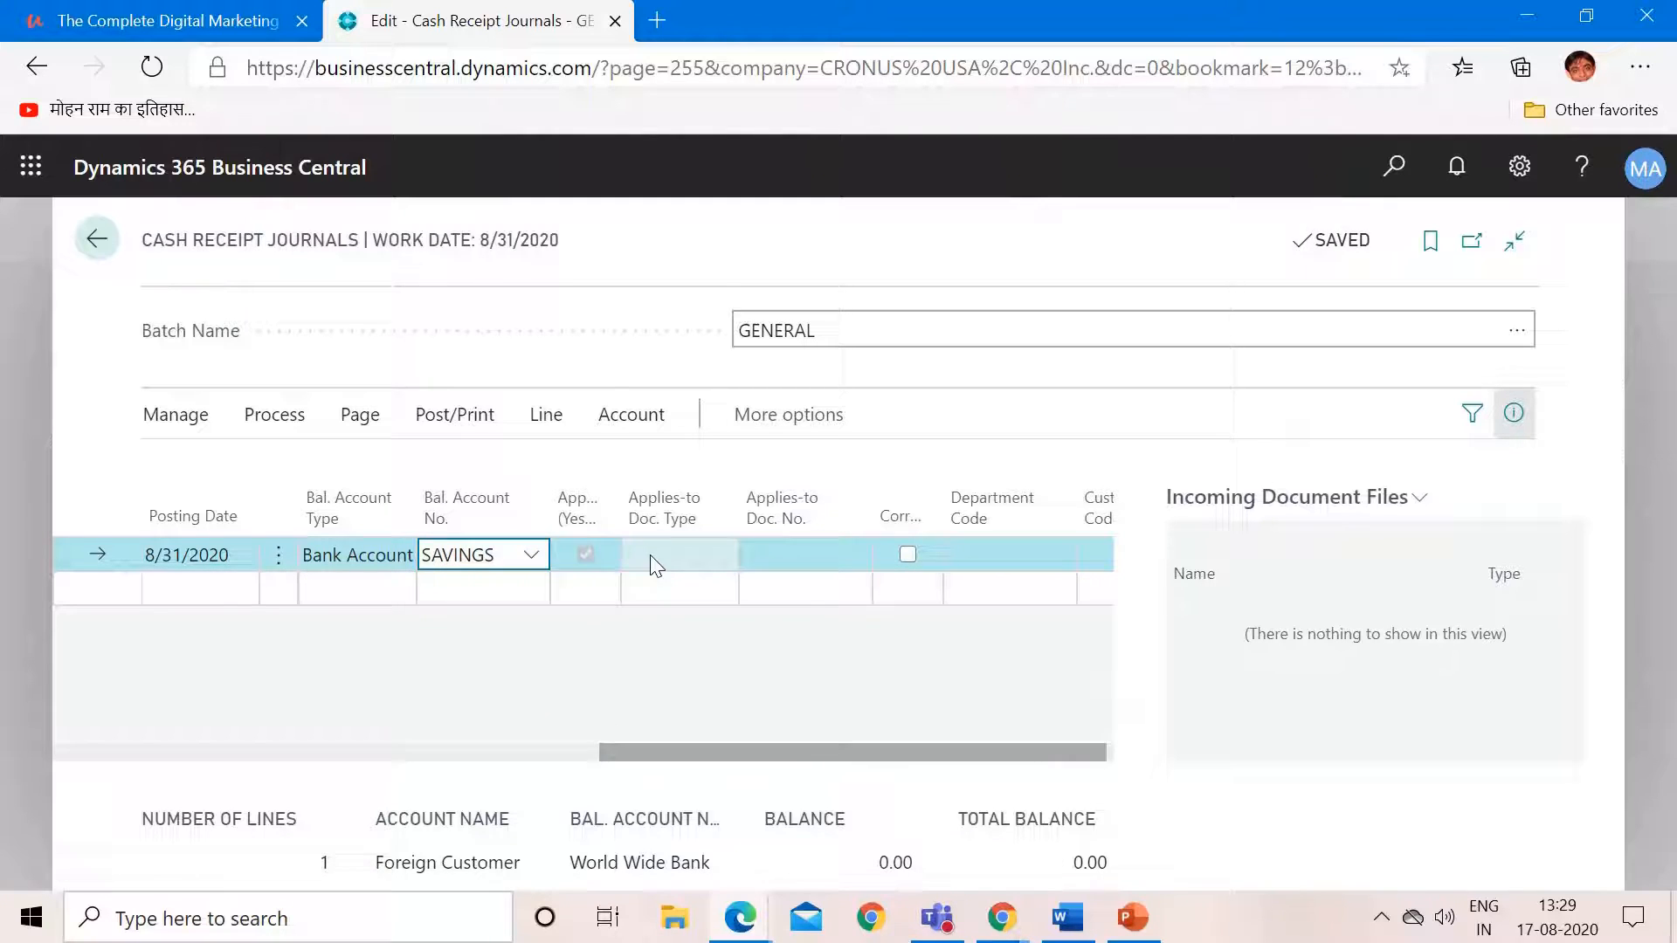
pyautogui.click(650, 553)
pyautogui.click(792, 554)
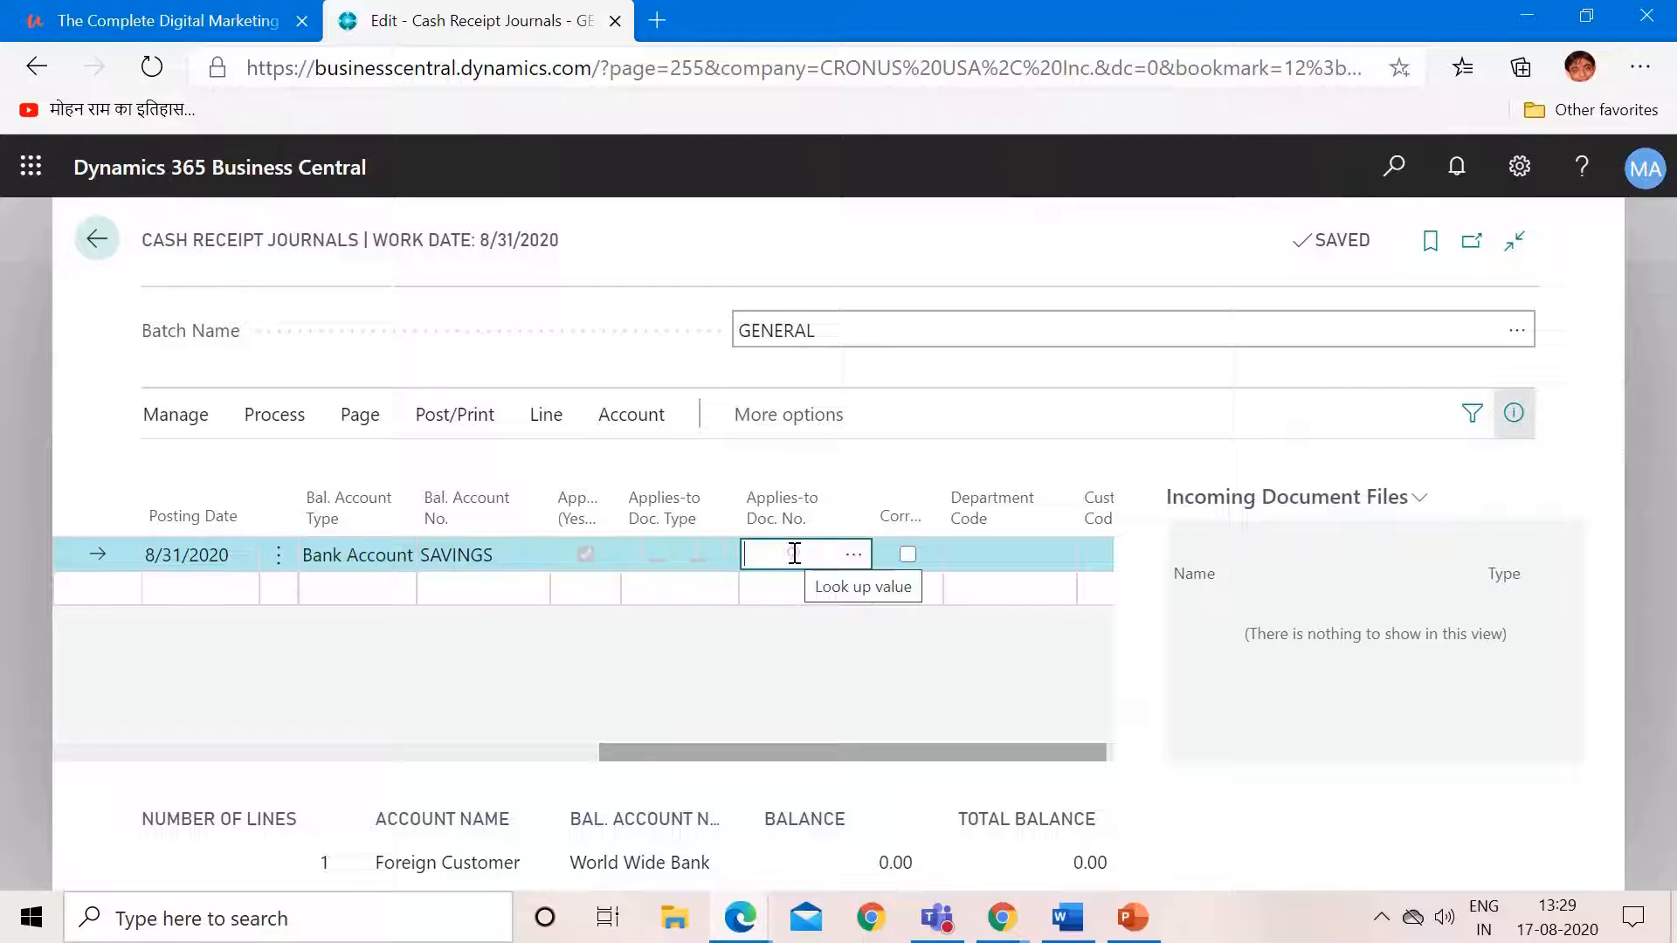
# Step: Try to post the cash receipt journal line with the SAVINGS bank account as balancing account
pyautogui.click(445, 418)
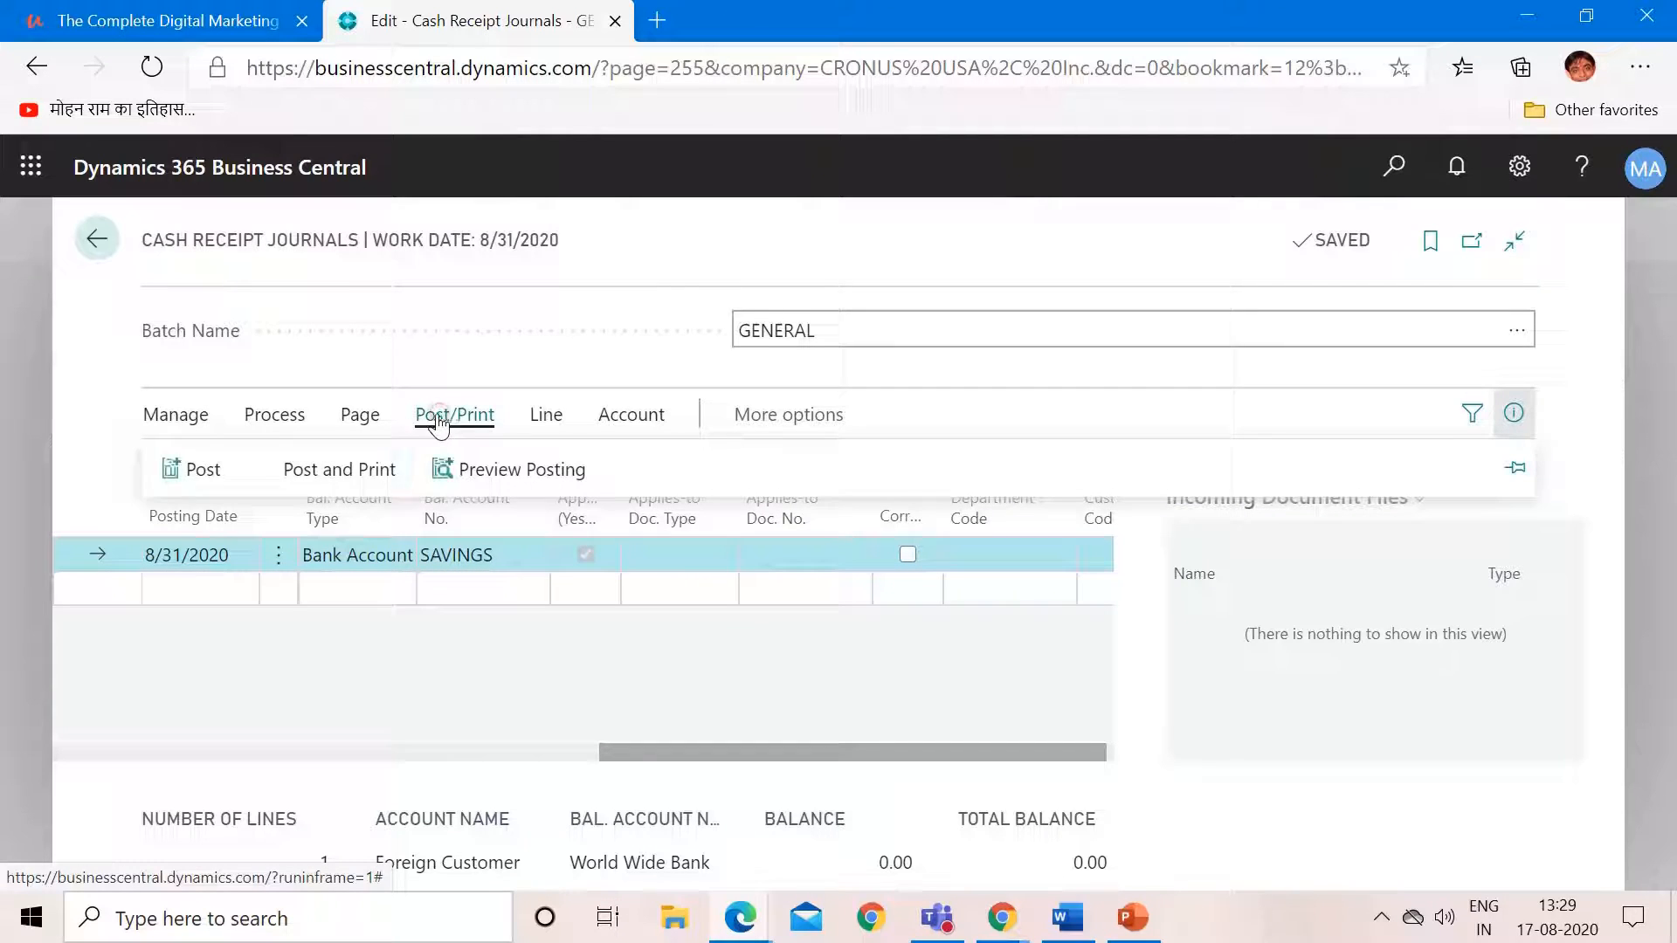
pyautogui.click(201, 478)
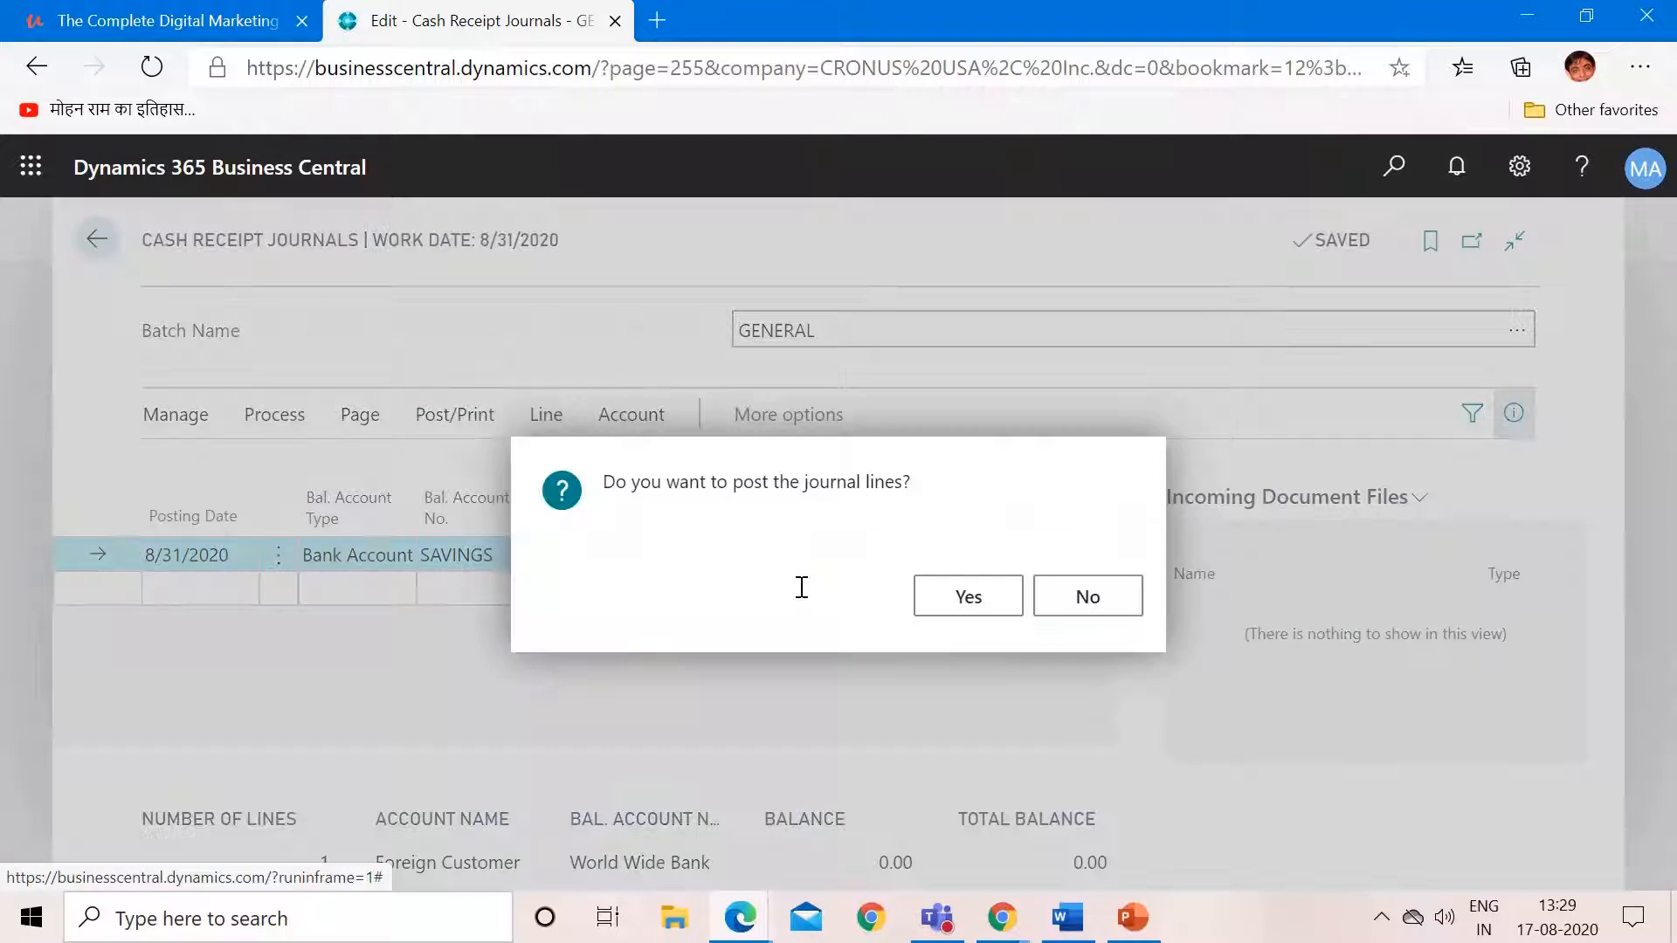
pyautogui.click(961, 603)
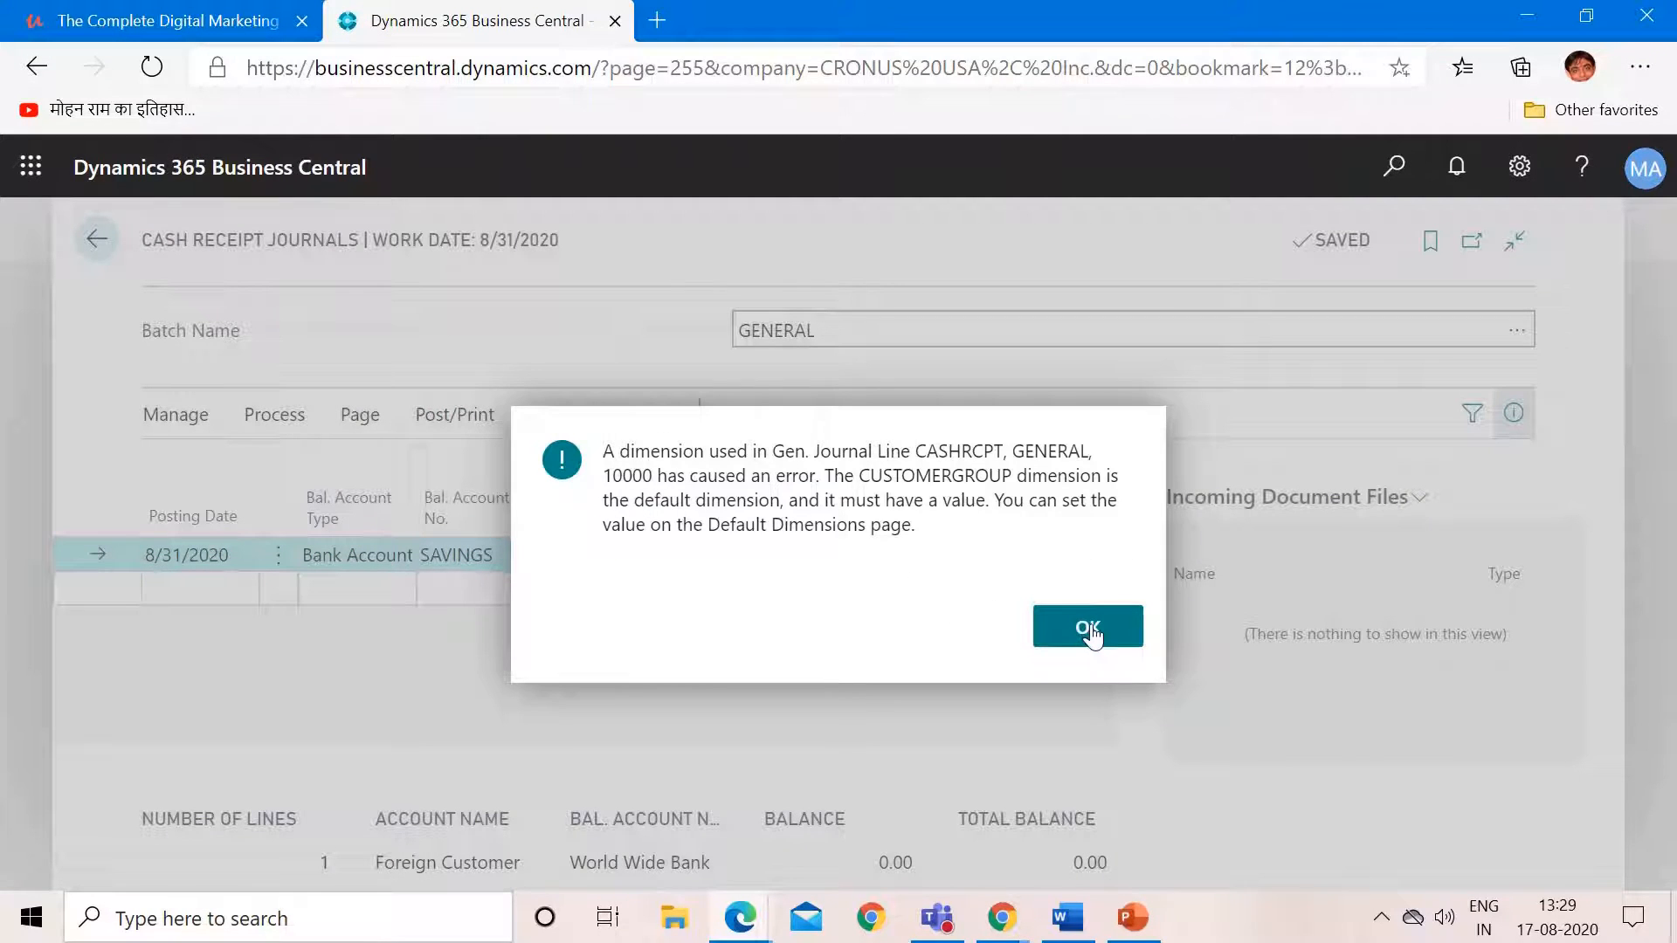
pyautogui.click(1088, 627)
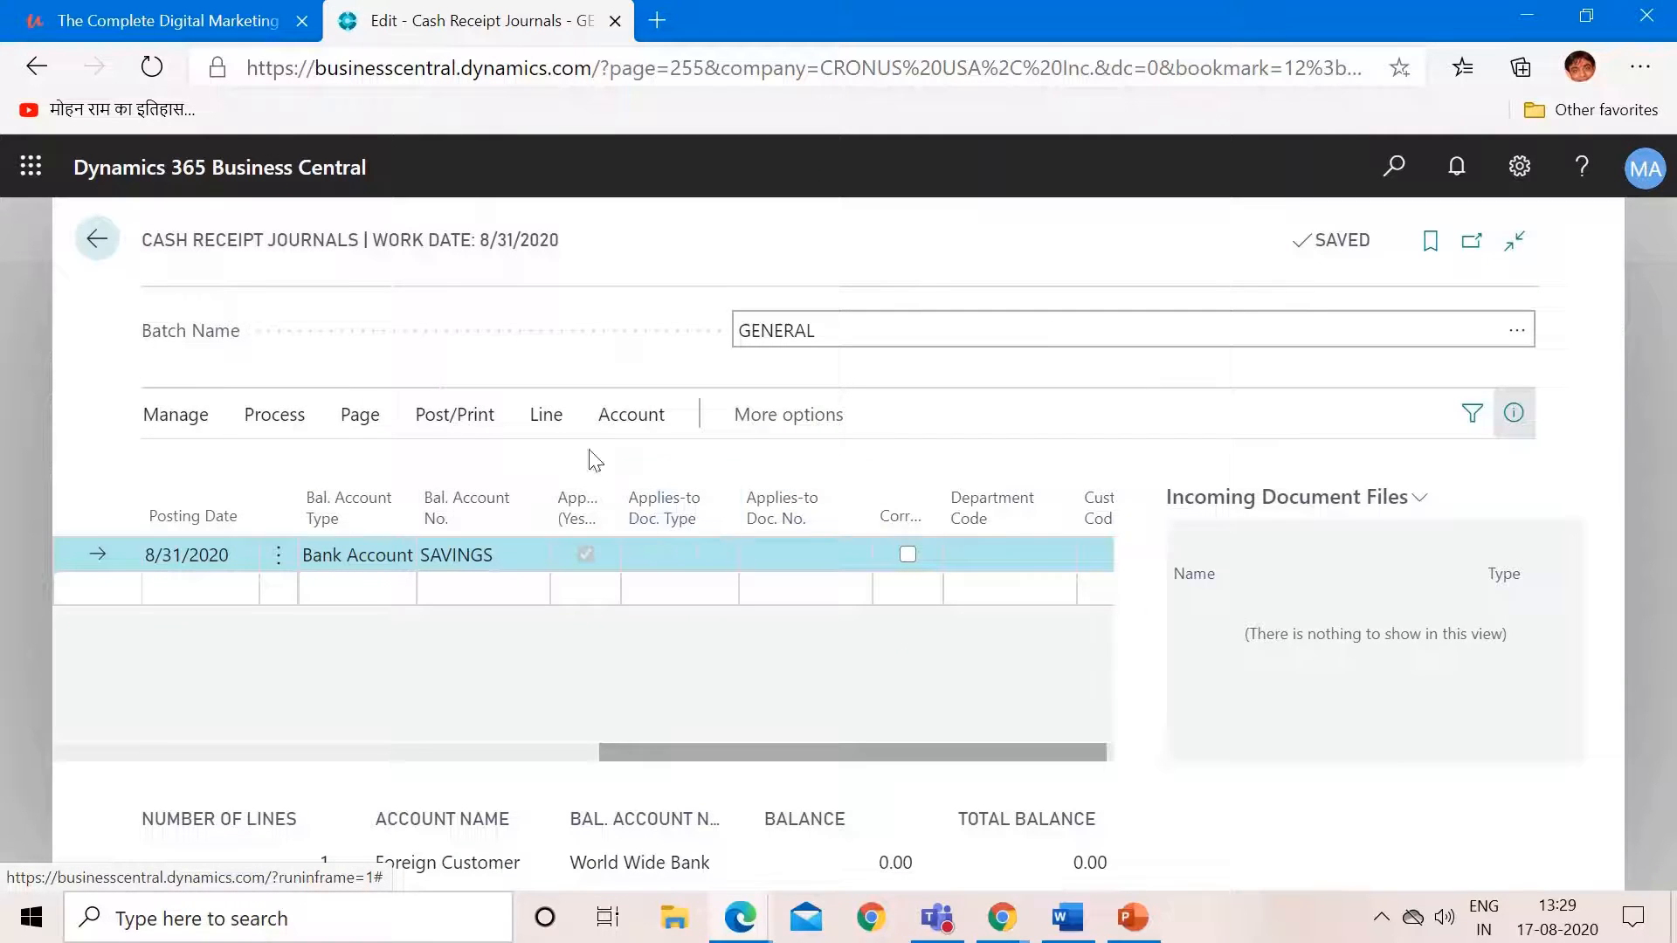
# Step: Find and open the dimension set entries of the Foreign Customer payment line
pyautogui.click(377, 421)
pyautogui.click(629, 420)
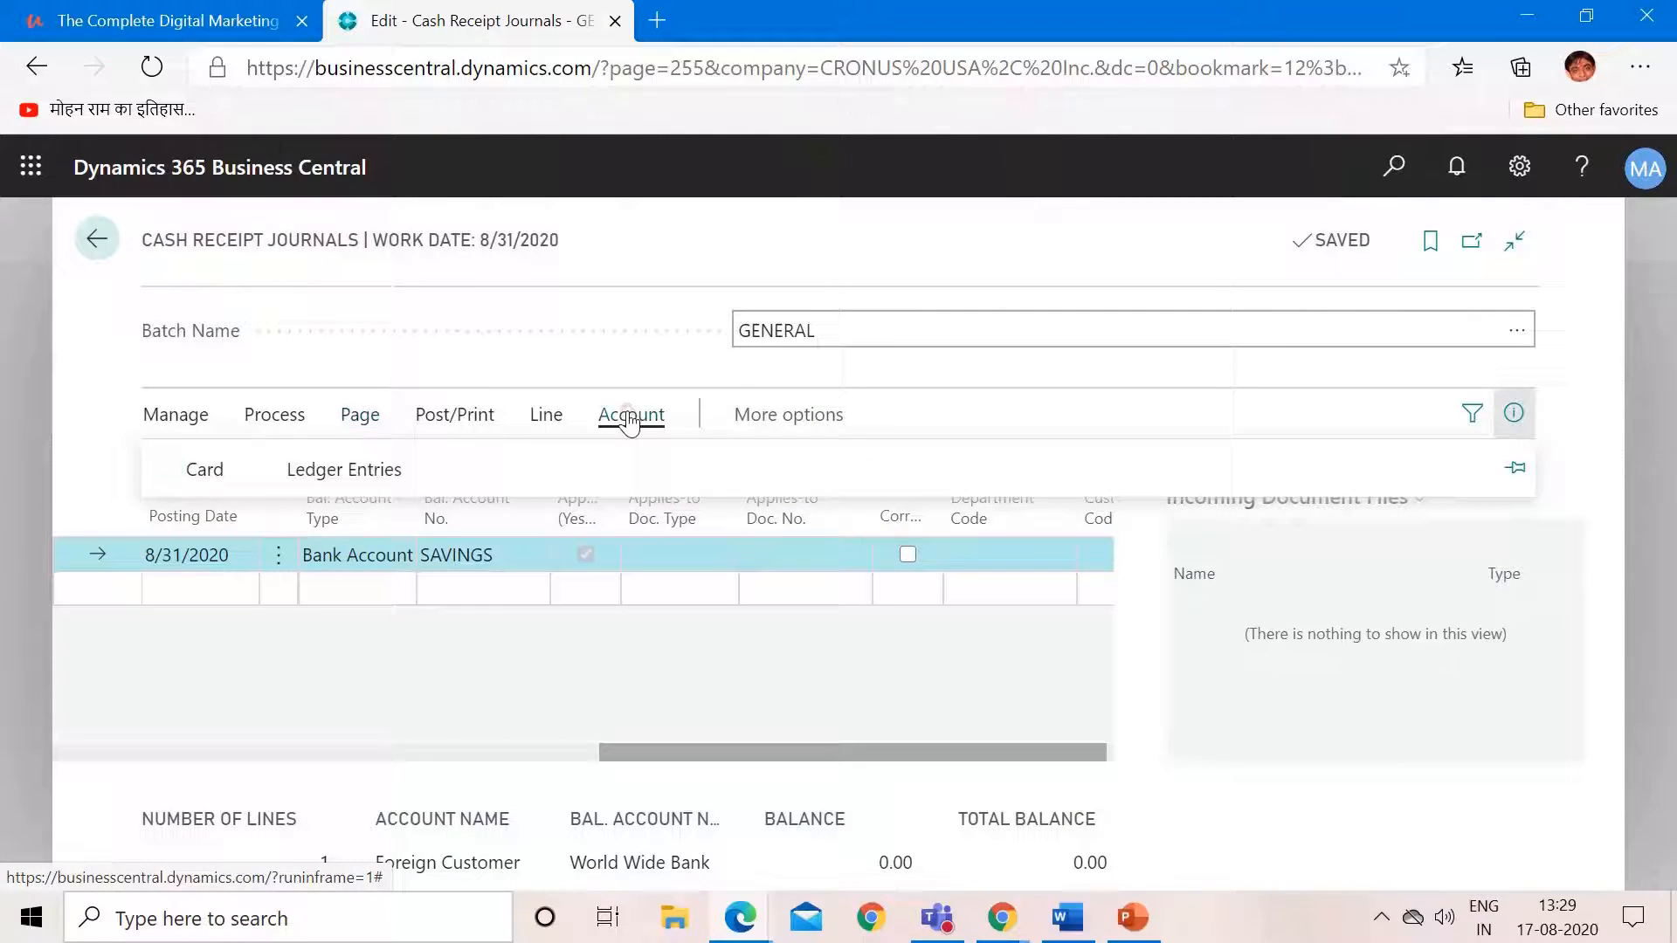
pyautogui.click(753, 416)
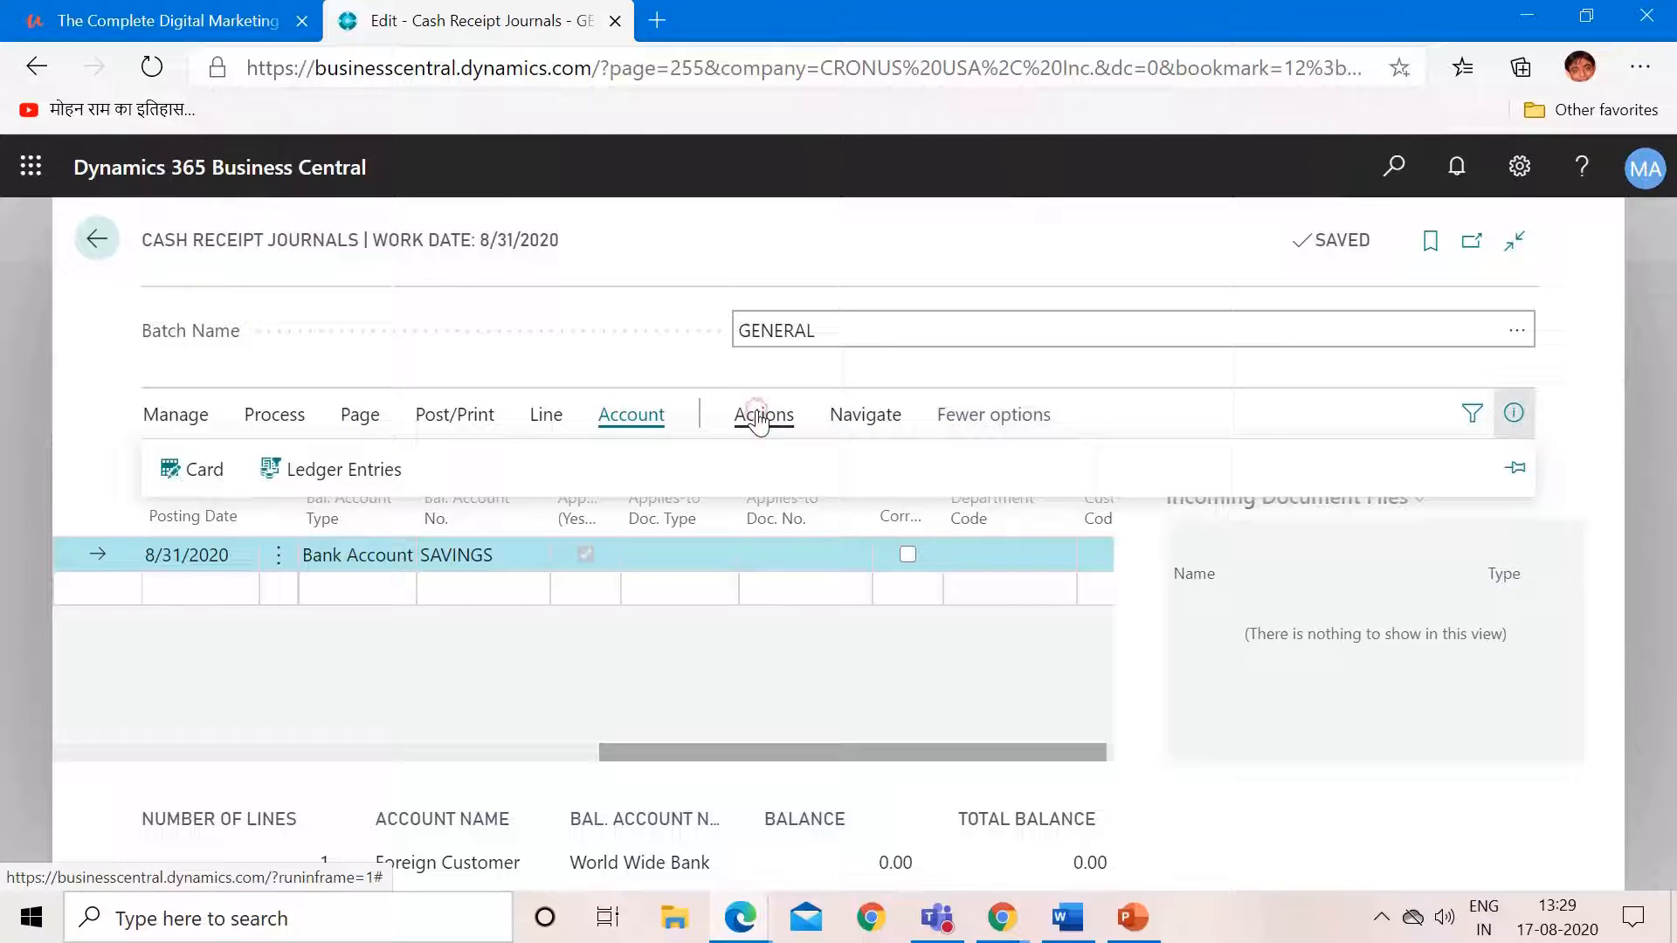
pyautogui.click(758, 419)
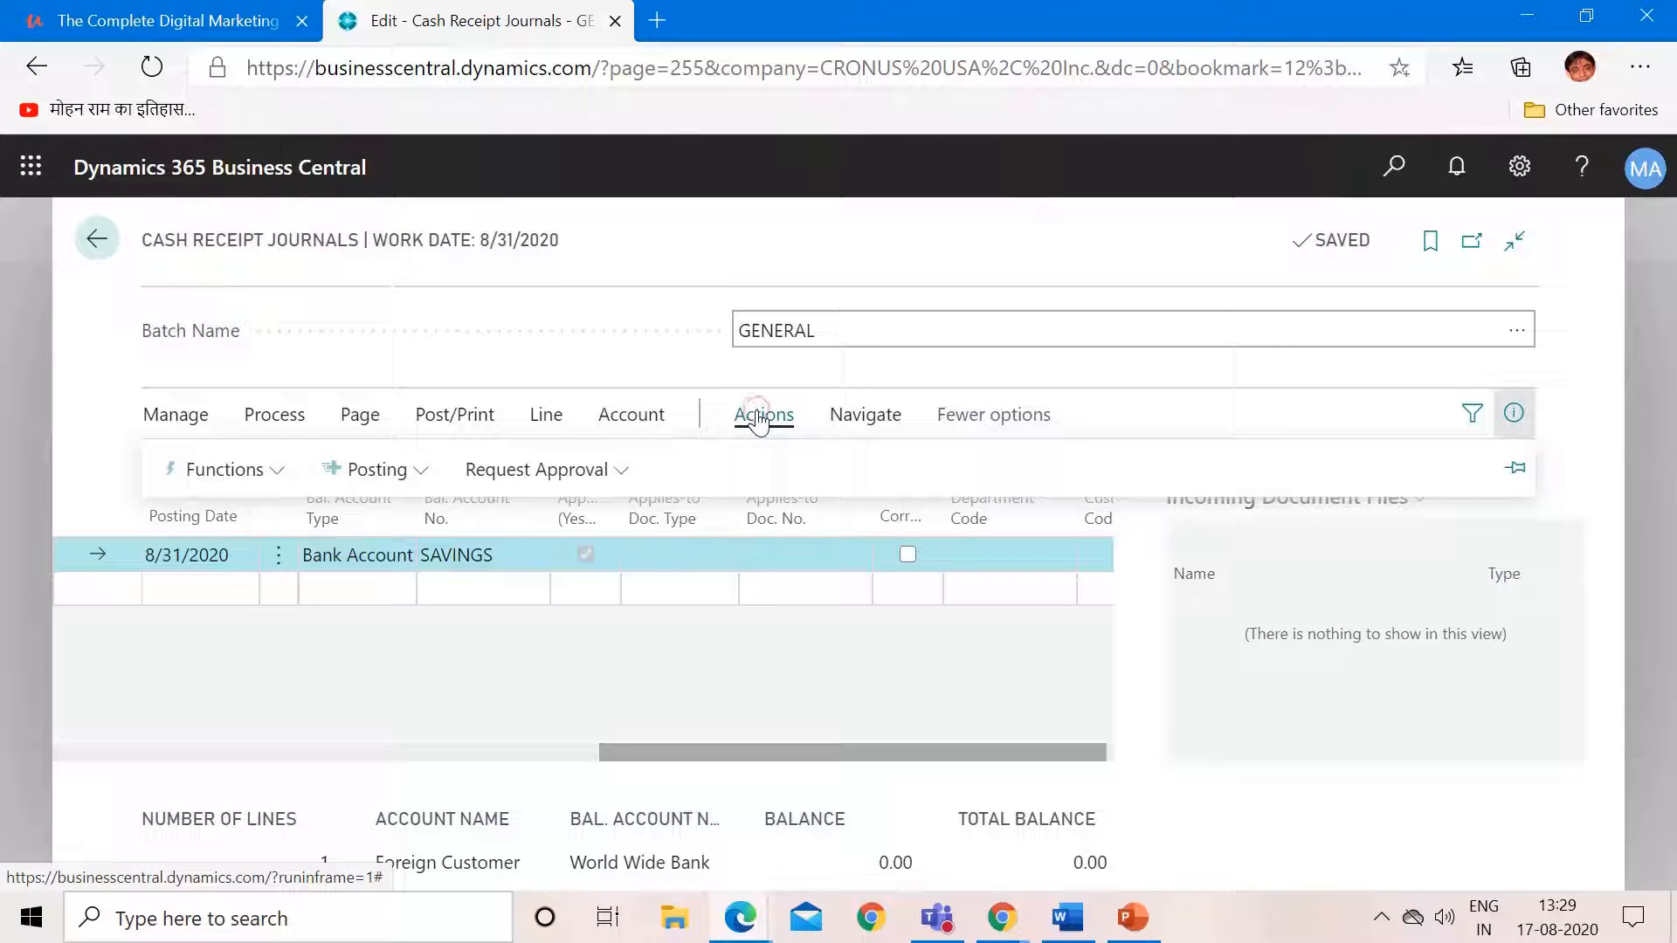
pyautogui.click(227, 464)
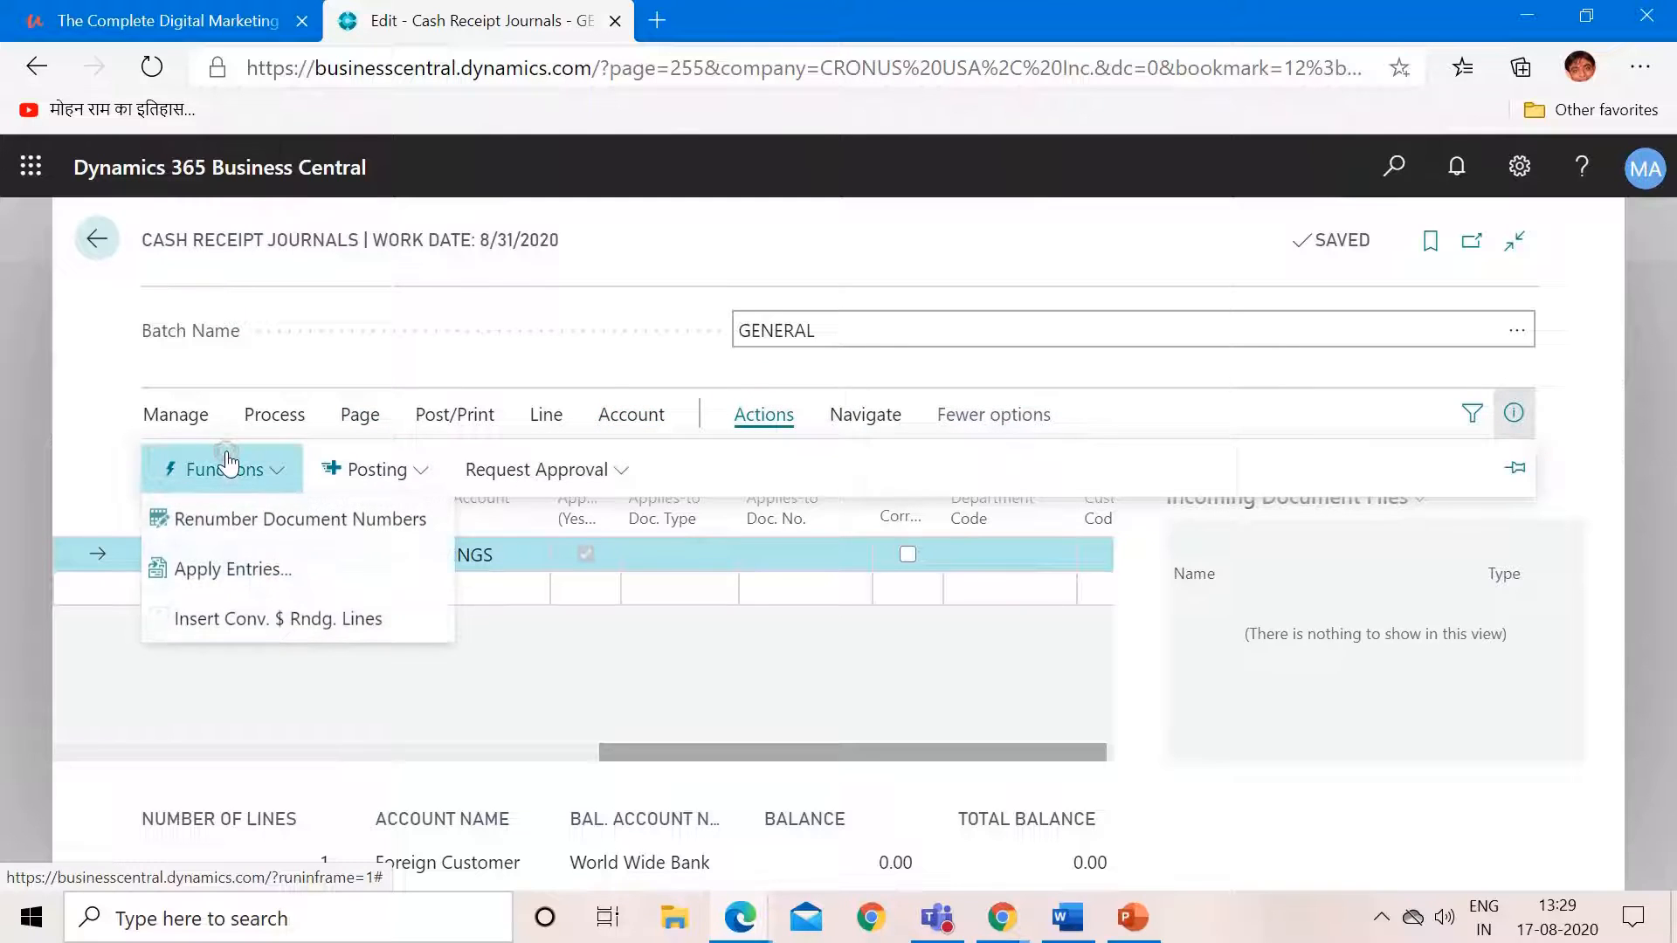
pyautogui.click(873, 428)
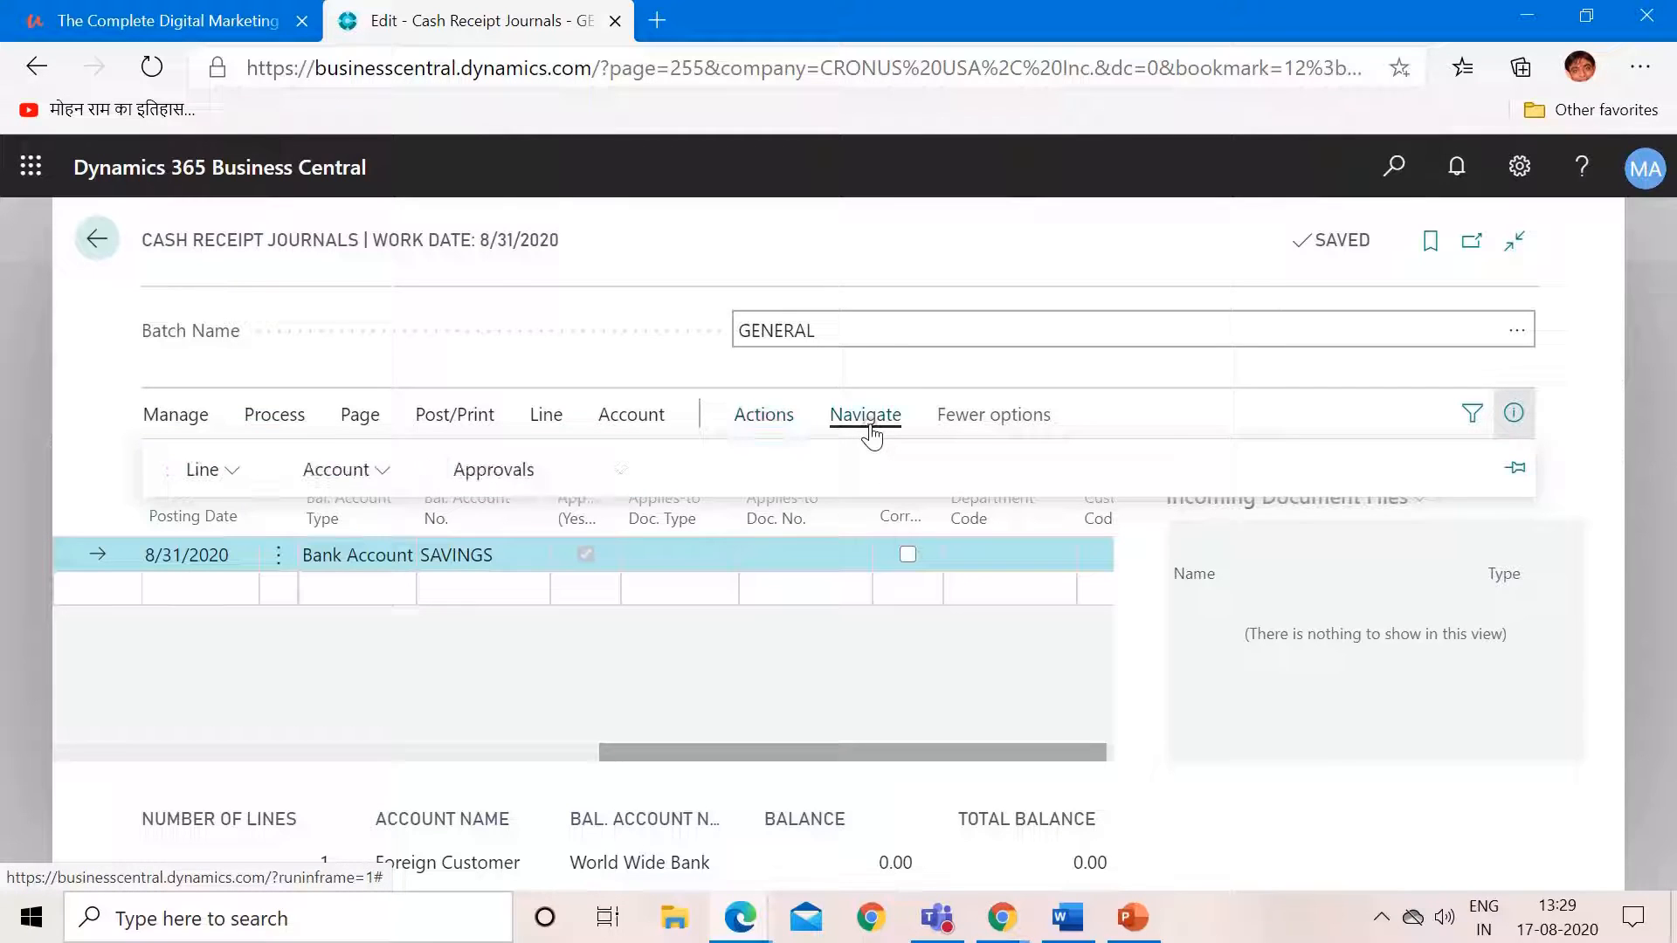
pyautogui.click(234, 483)
pyautogui.click(235, 518)
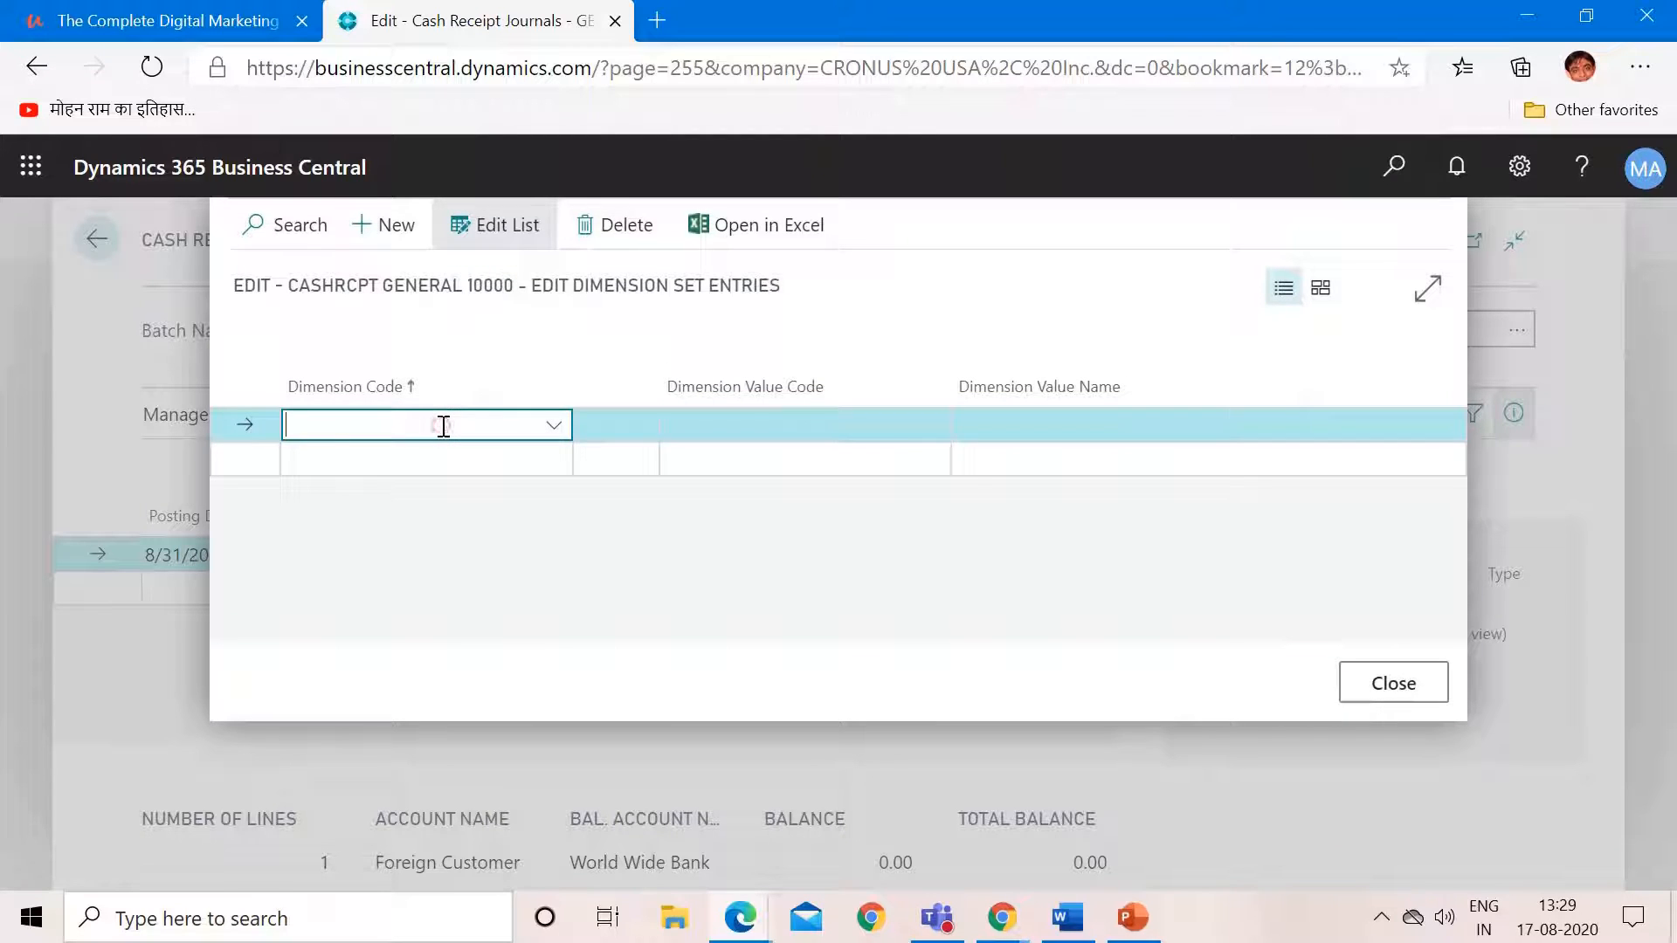
# Step: Add the CUSTOMERGROUP dimension with value MEDIUM to the payment line and close the dimension entries
pyautogui.write('cust')
pyautogui.press('Tab')
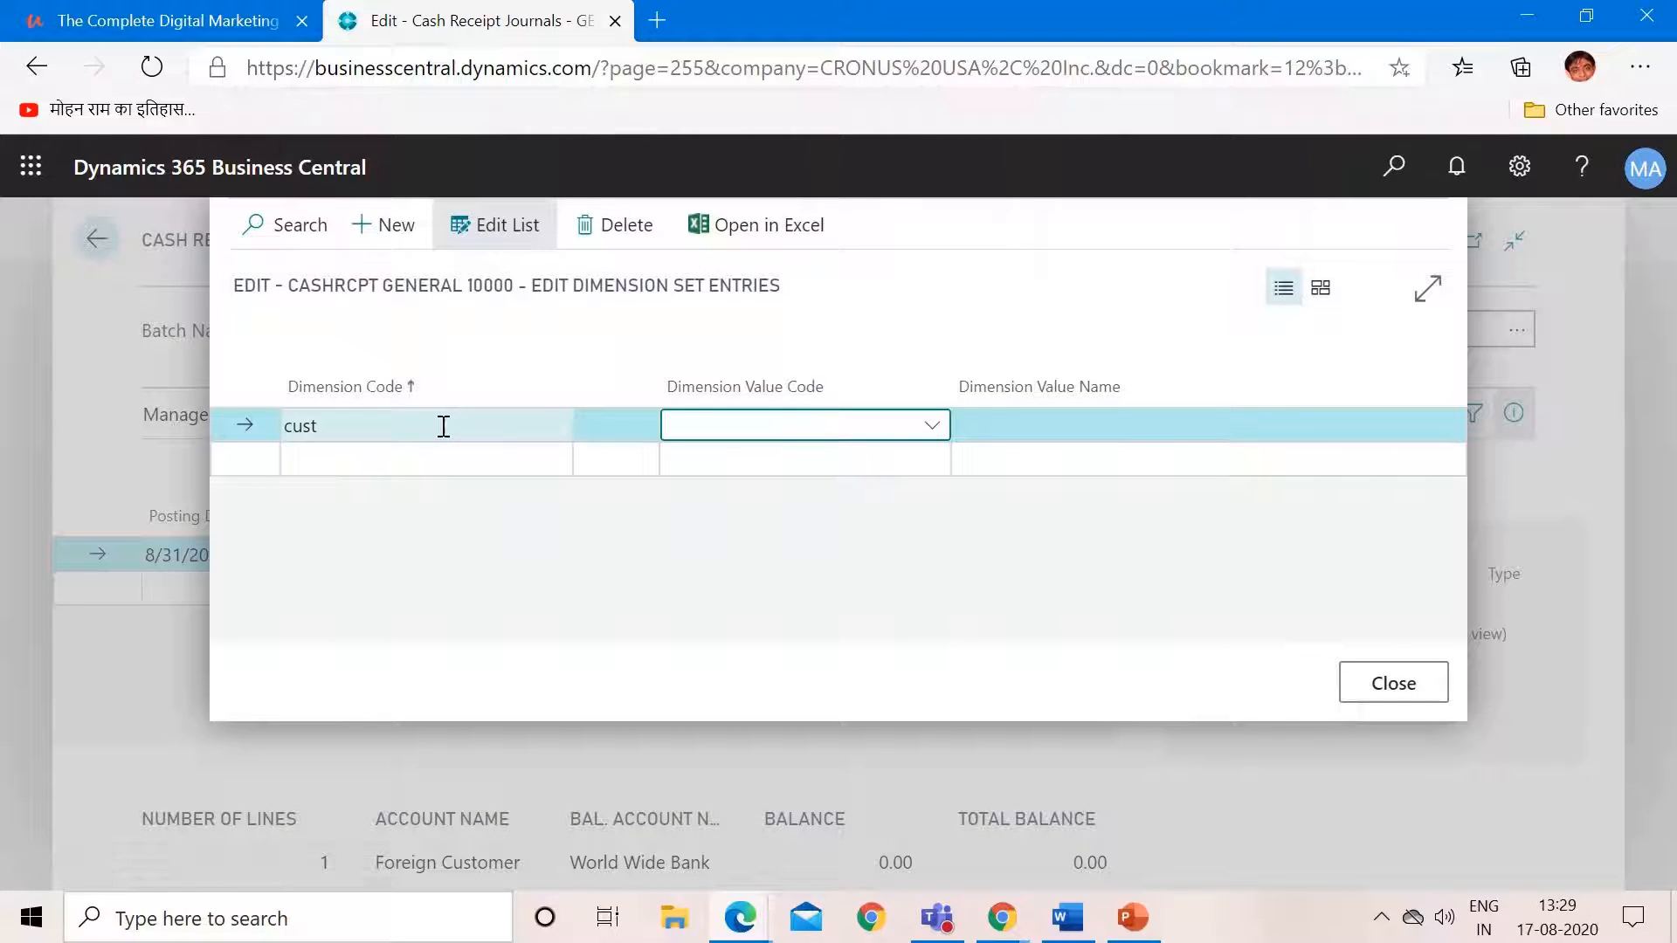
pyautogui.write('med')
pyautogui.press('Tab')
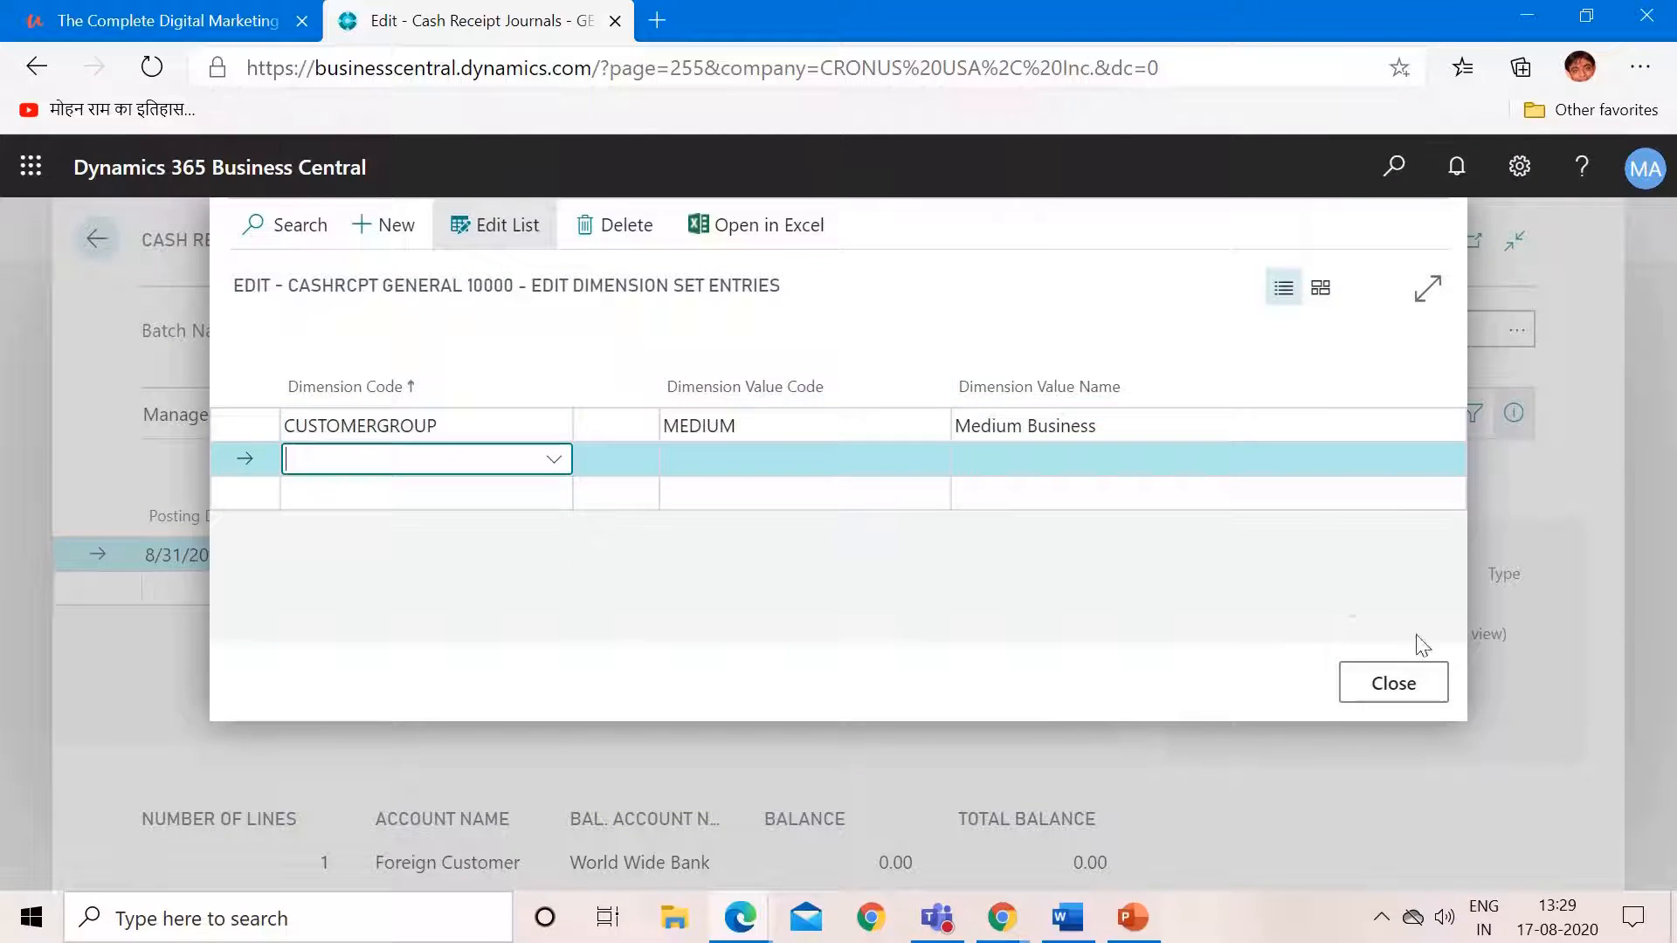
pyautogui.click(1443, 682)
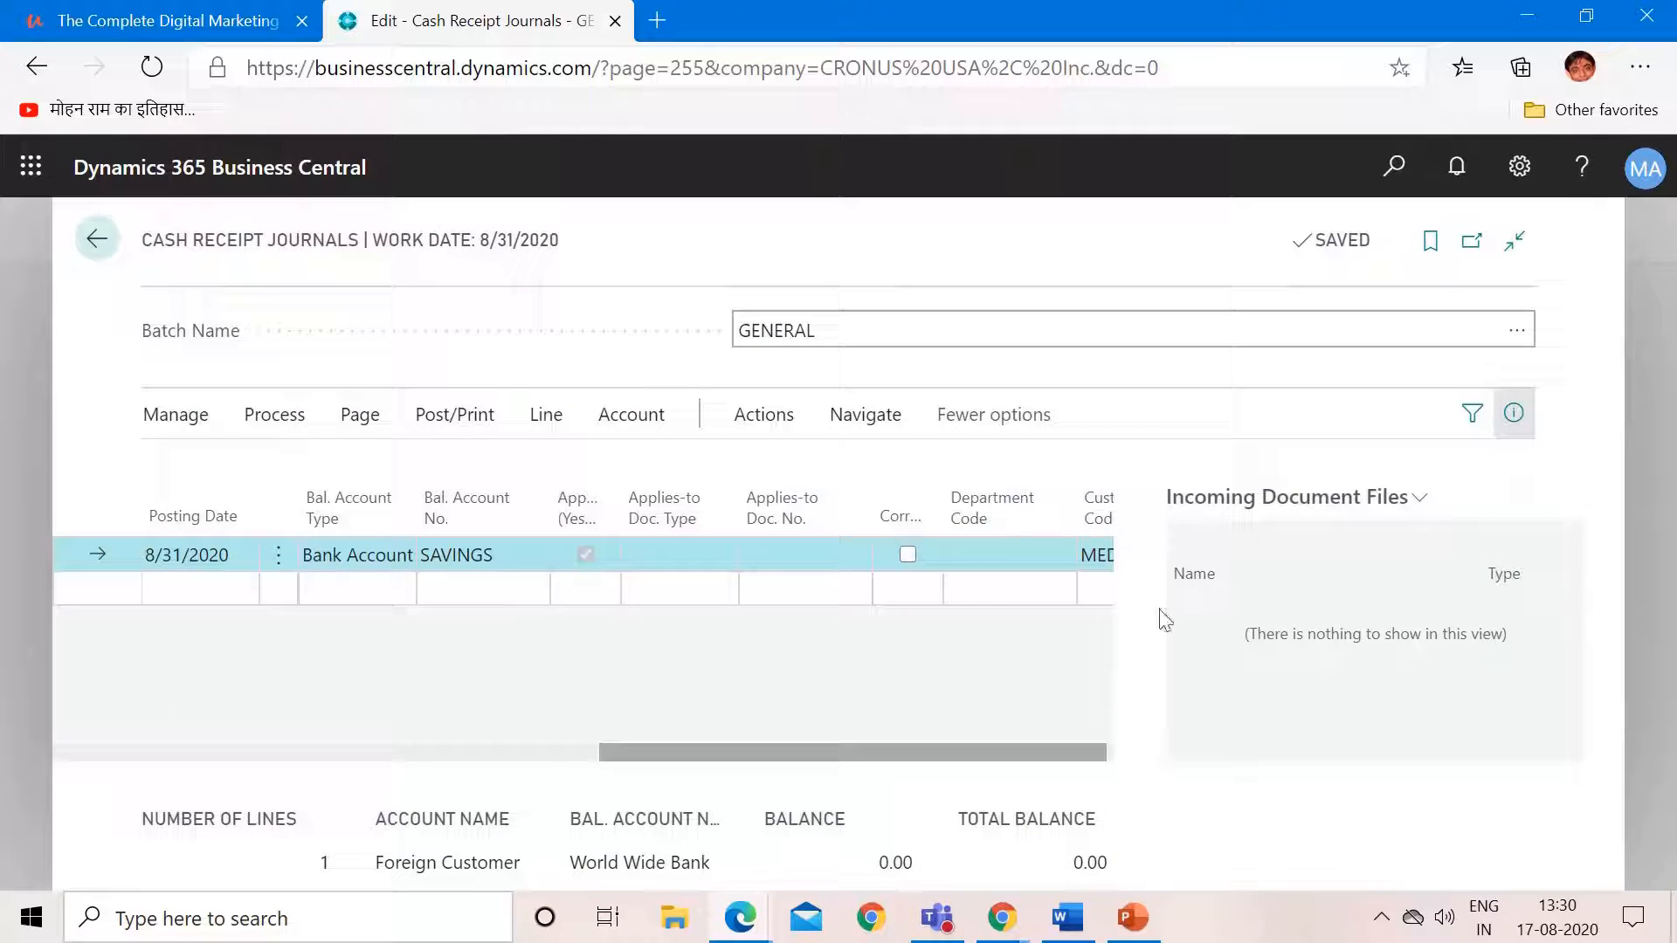
# Step: Try to post the payment line again with the customer group dimension assigned
pyautogui.click(452, 414)
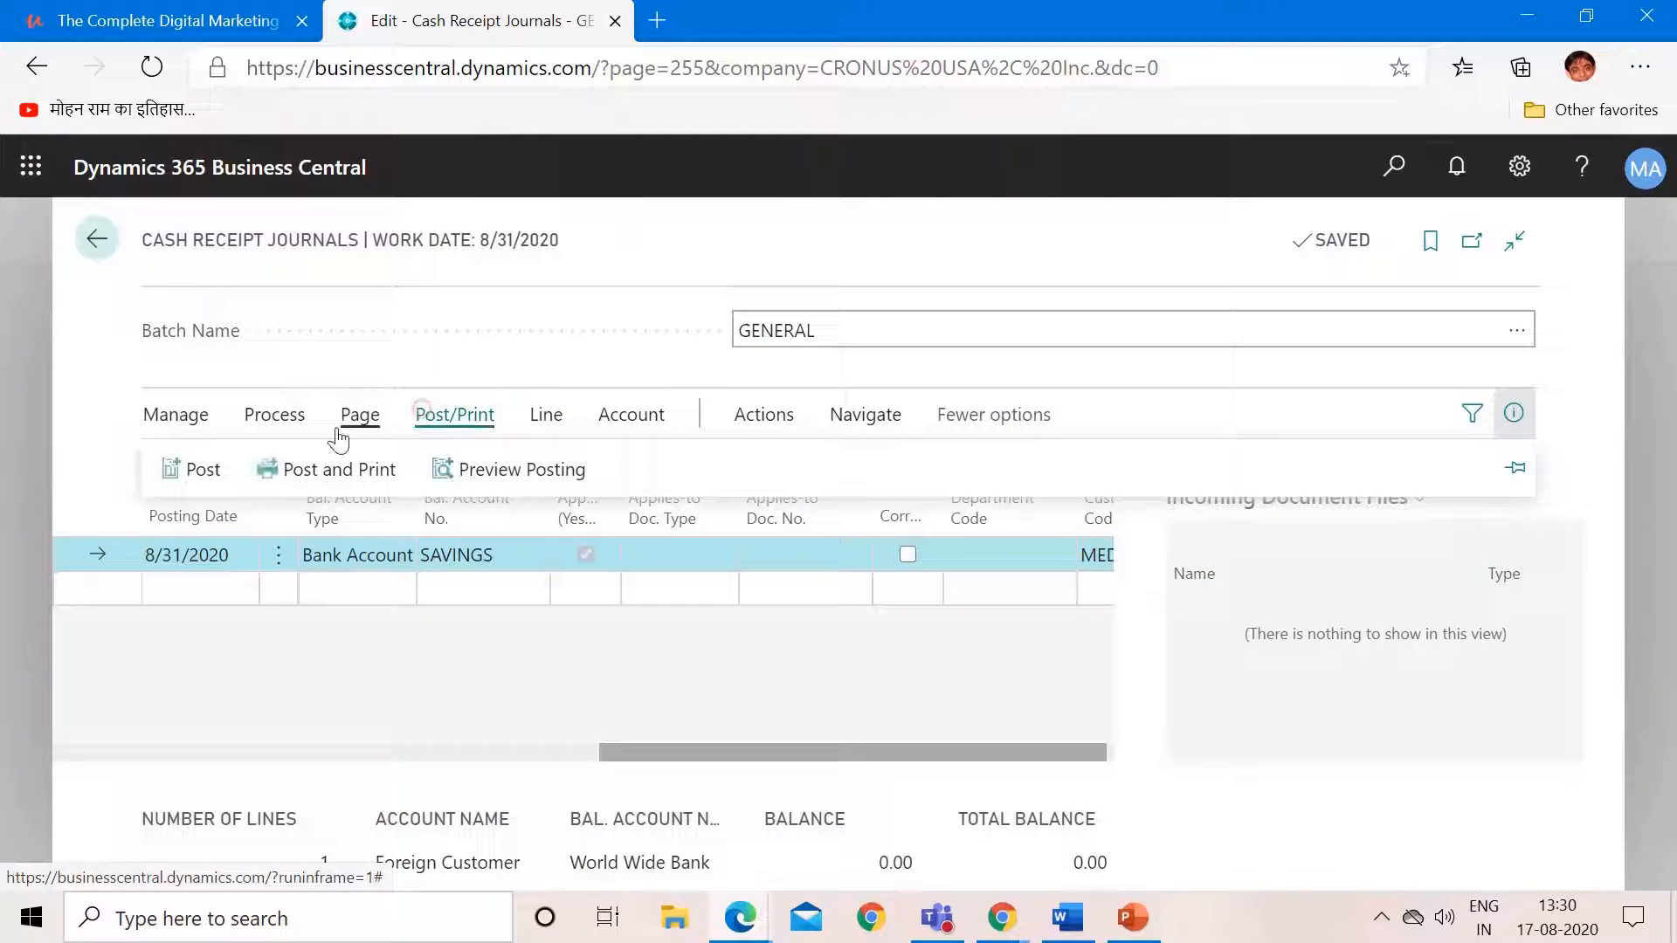
pyautogui.click(192, 470)
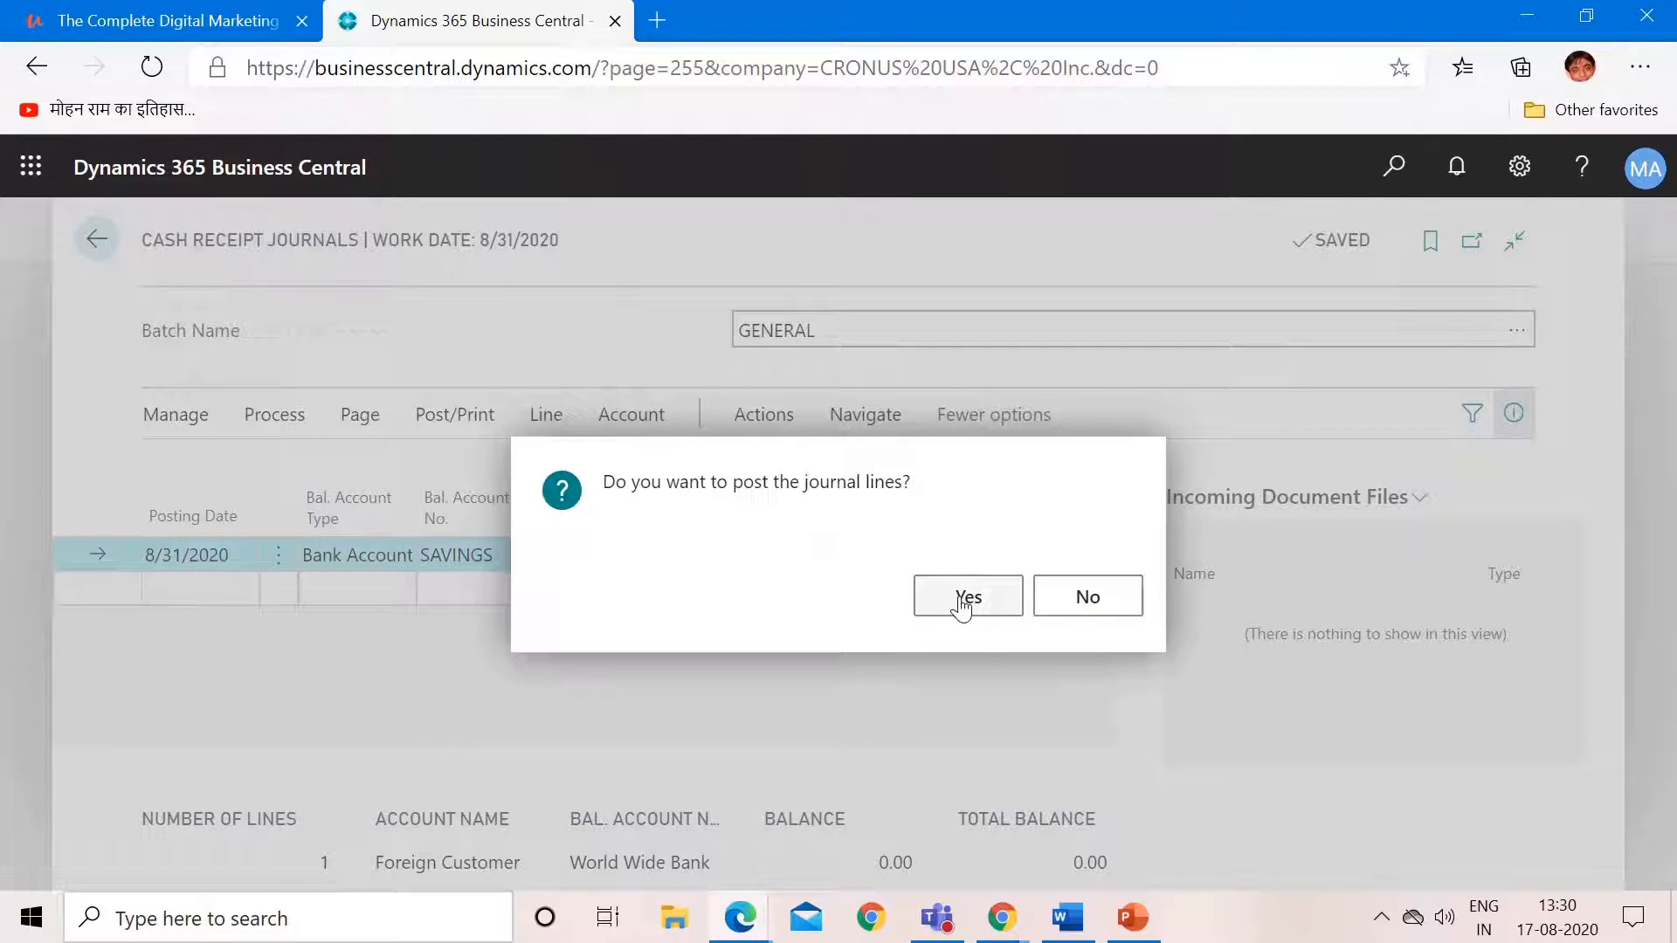
pyautogui.click(961, 606)
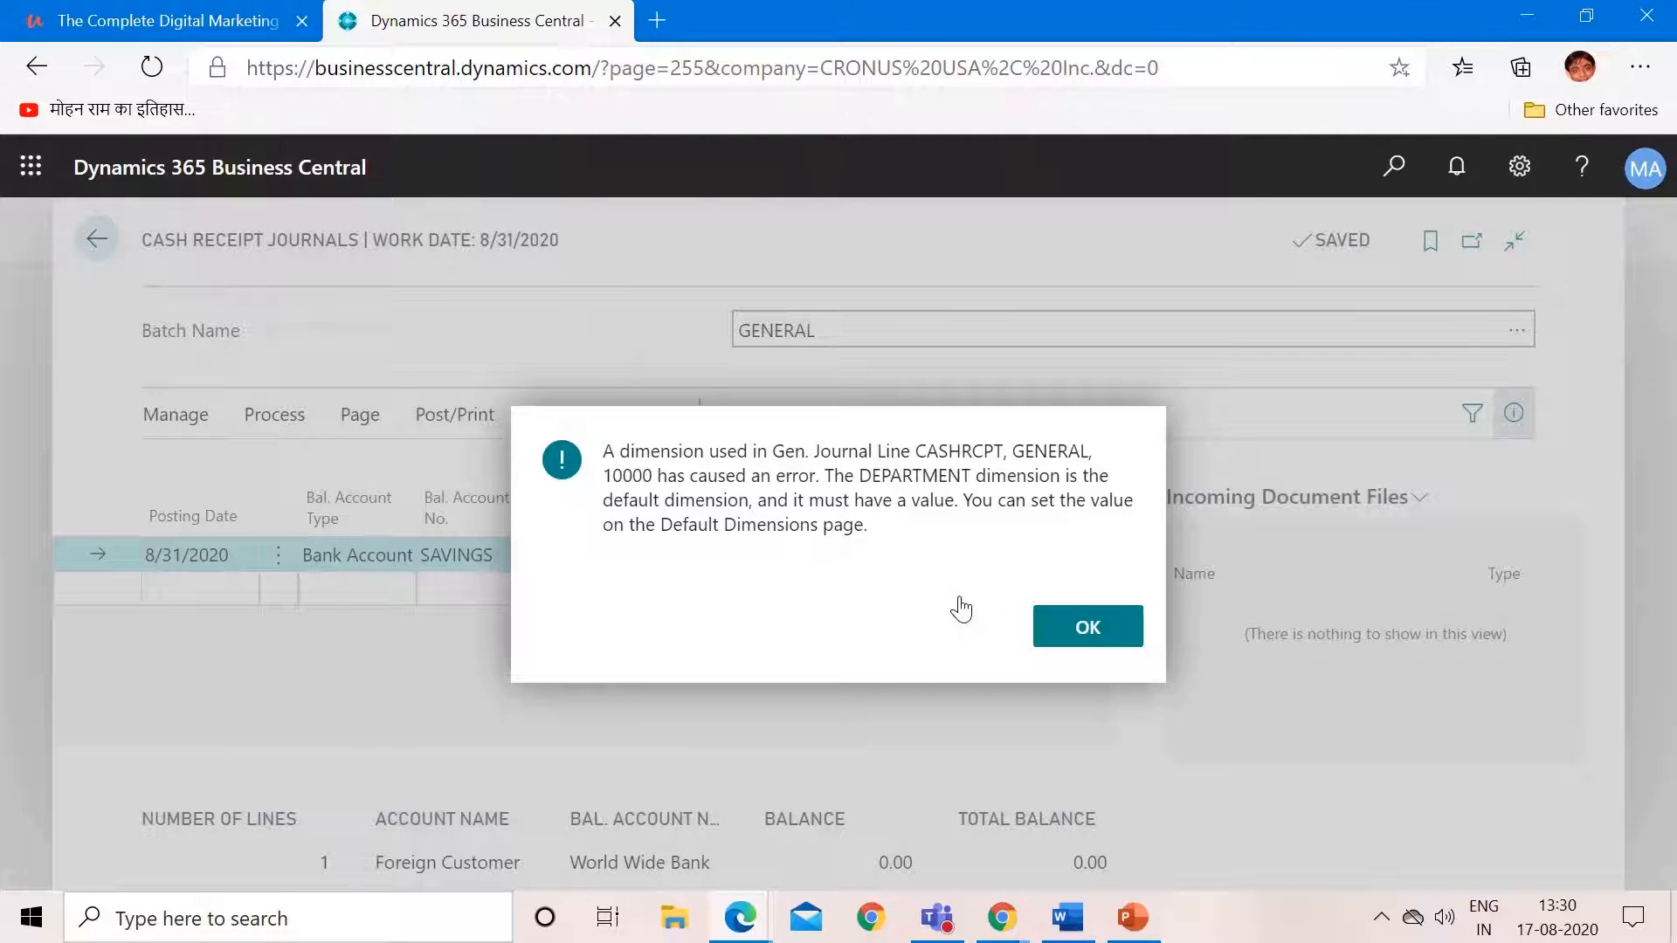
pyautogui.click(1090, 630)
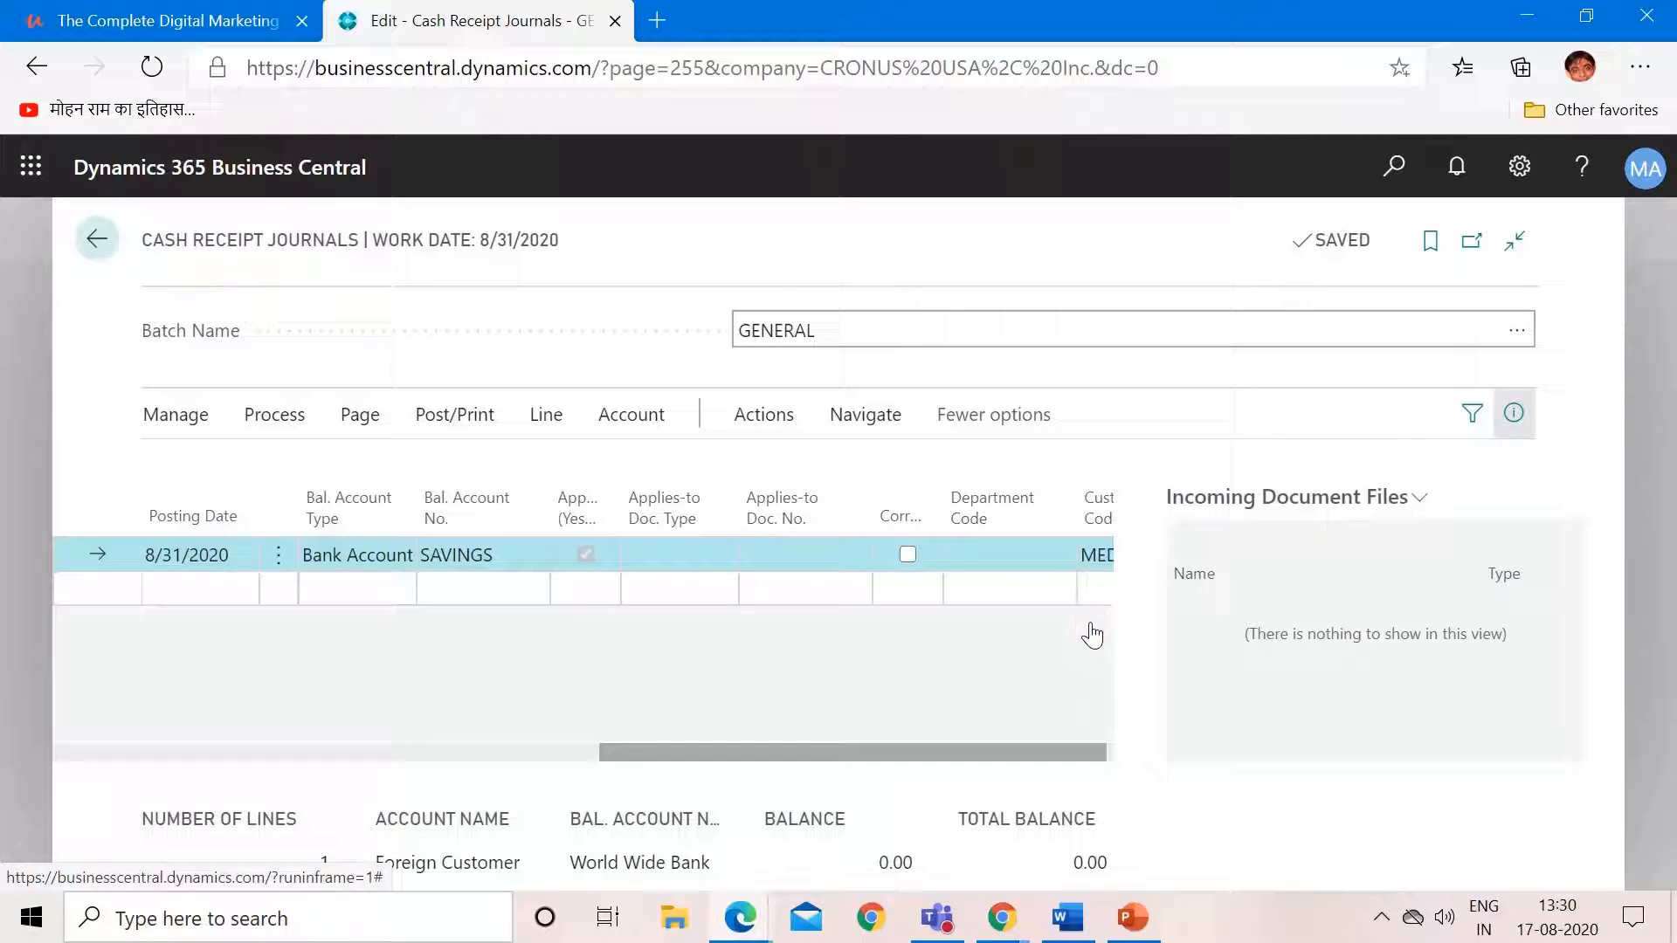
# Step: Add the DEPARTMENT dimension with value PROD to the payment line's dimension set entries and close them
pyautogui.click(869, 419)
pyautogui.click(206, 471)
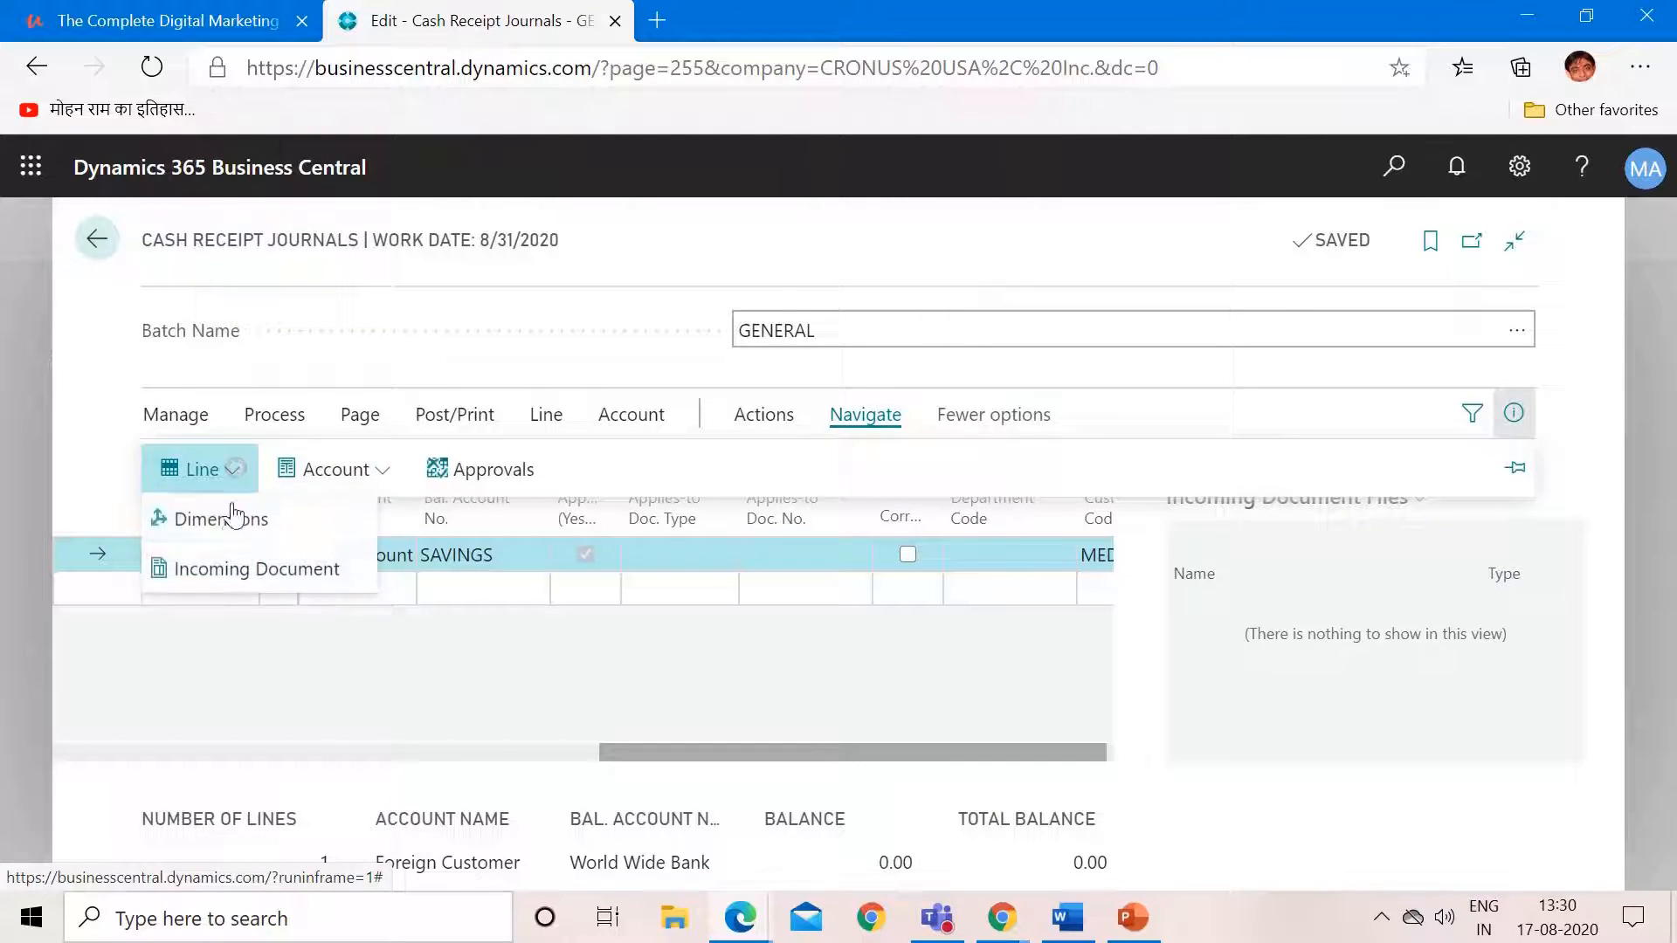
pyautogui.click(231, 528)
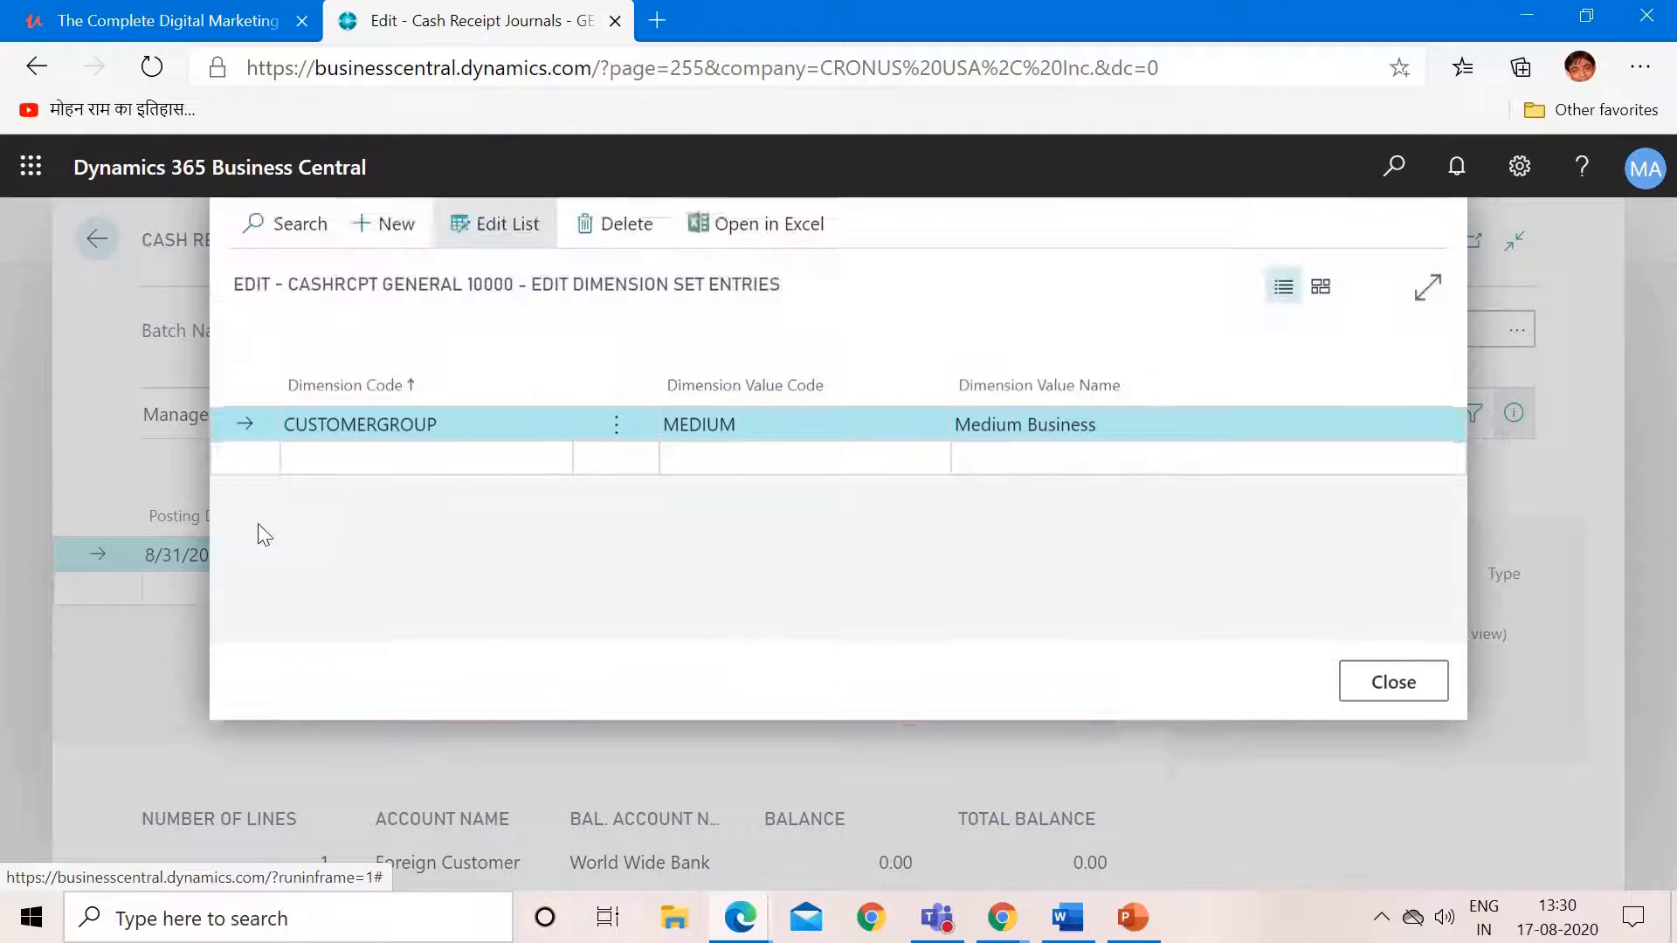
pyautogui.click(379, 454)
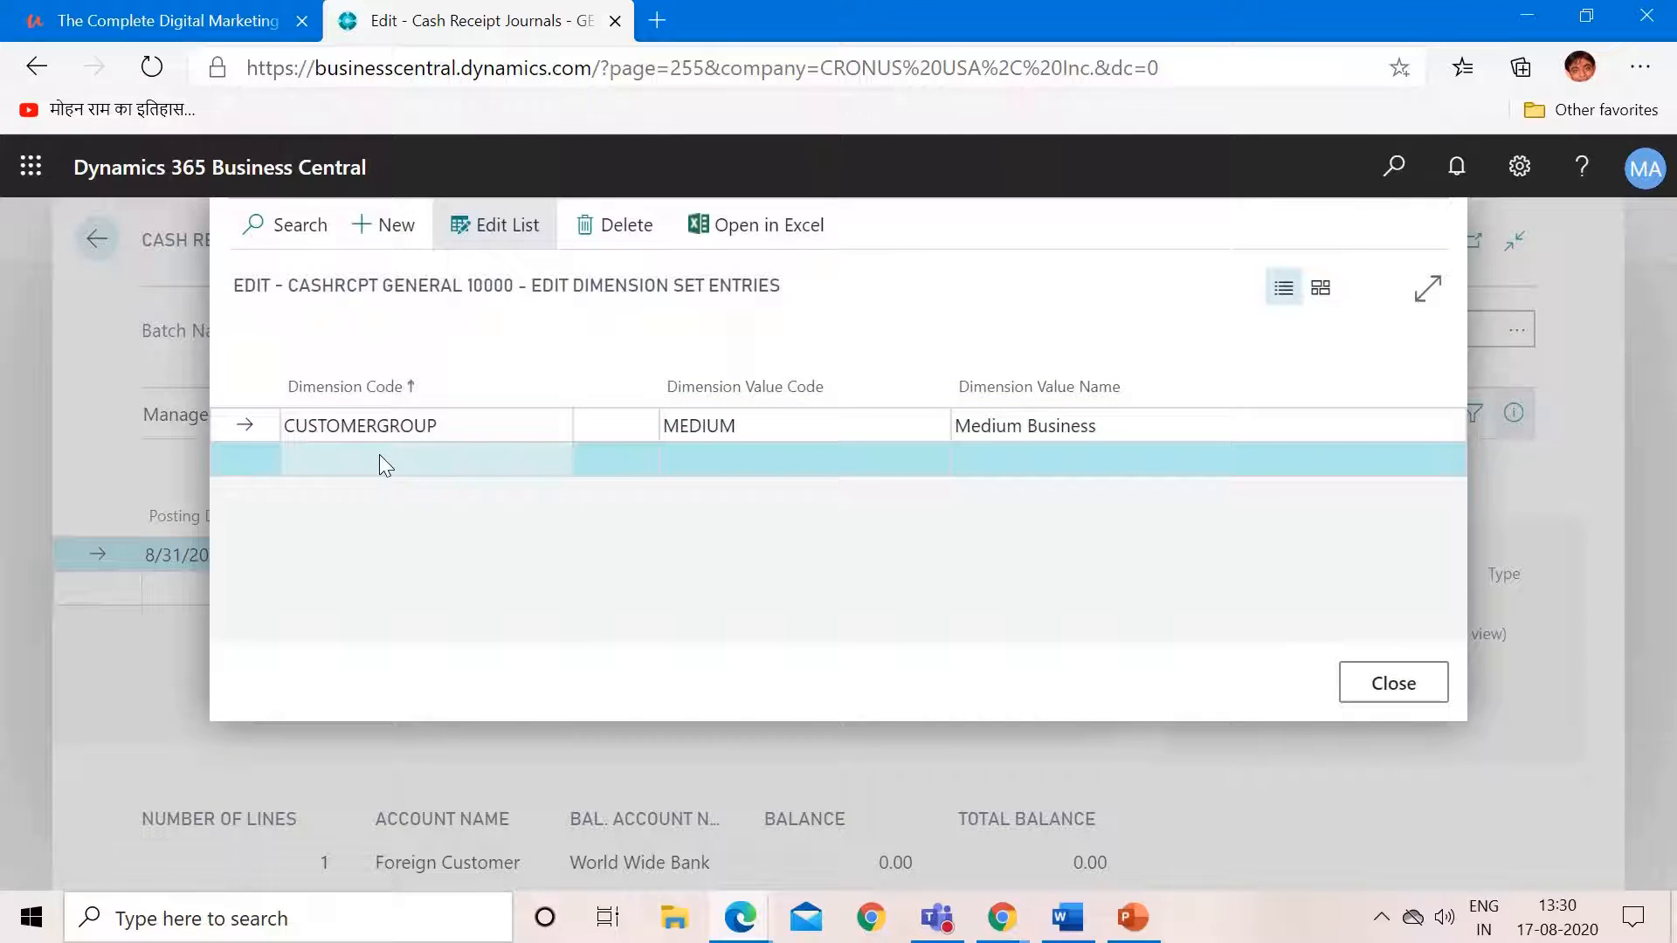
pyautogui.write('dep')
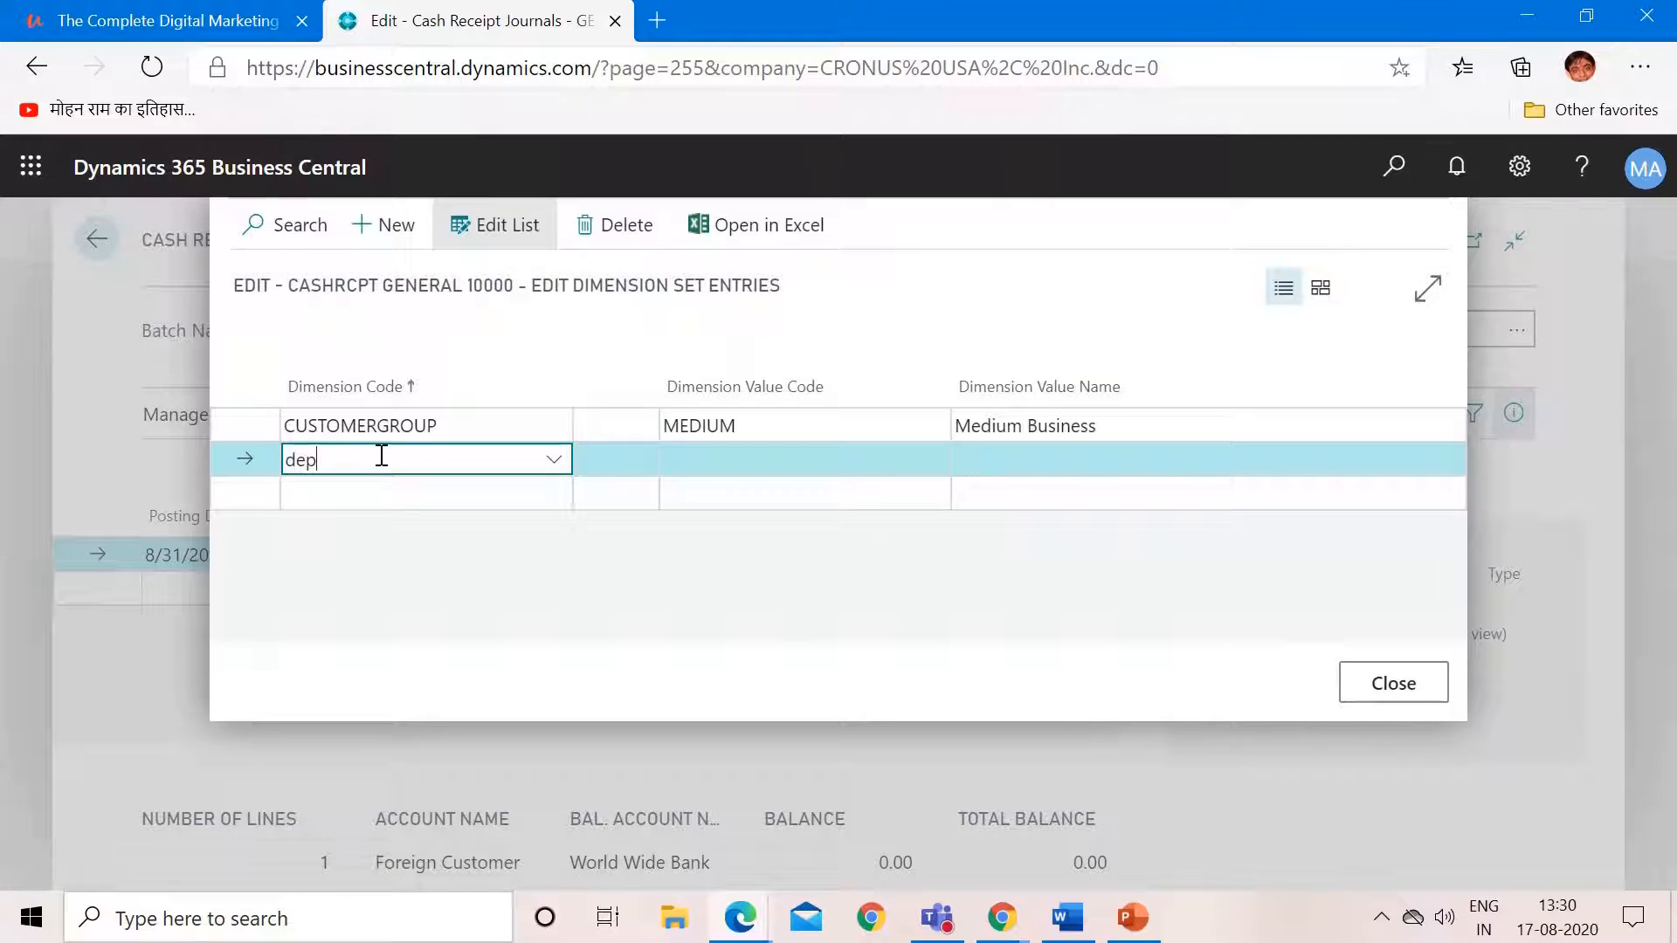
pyautogui.press('Tab')
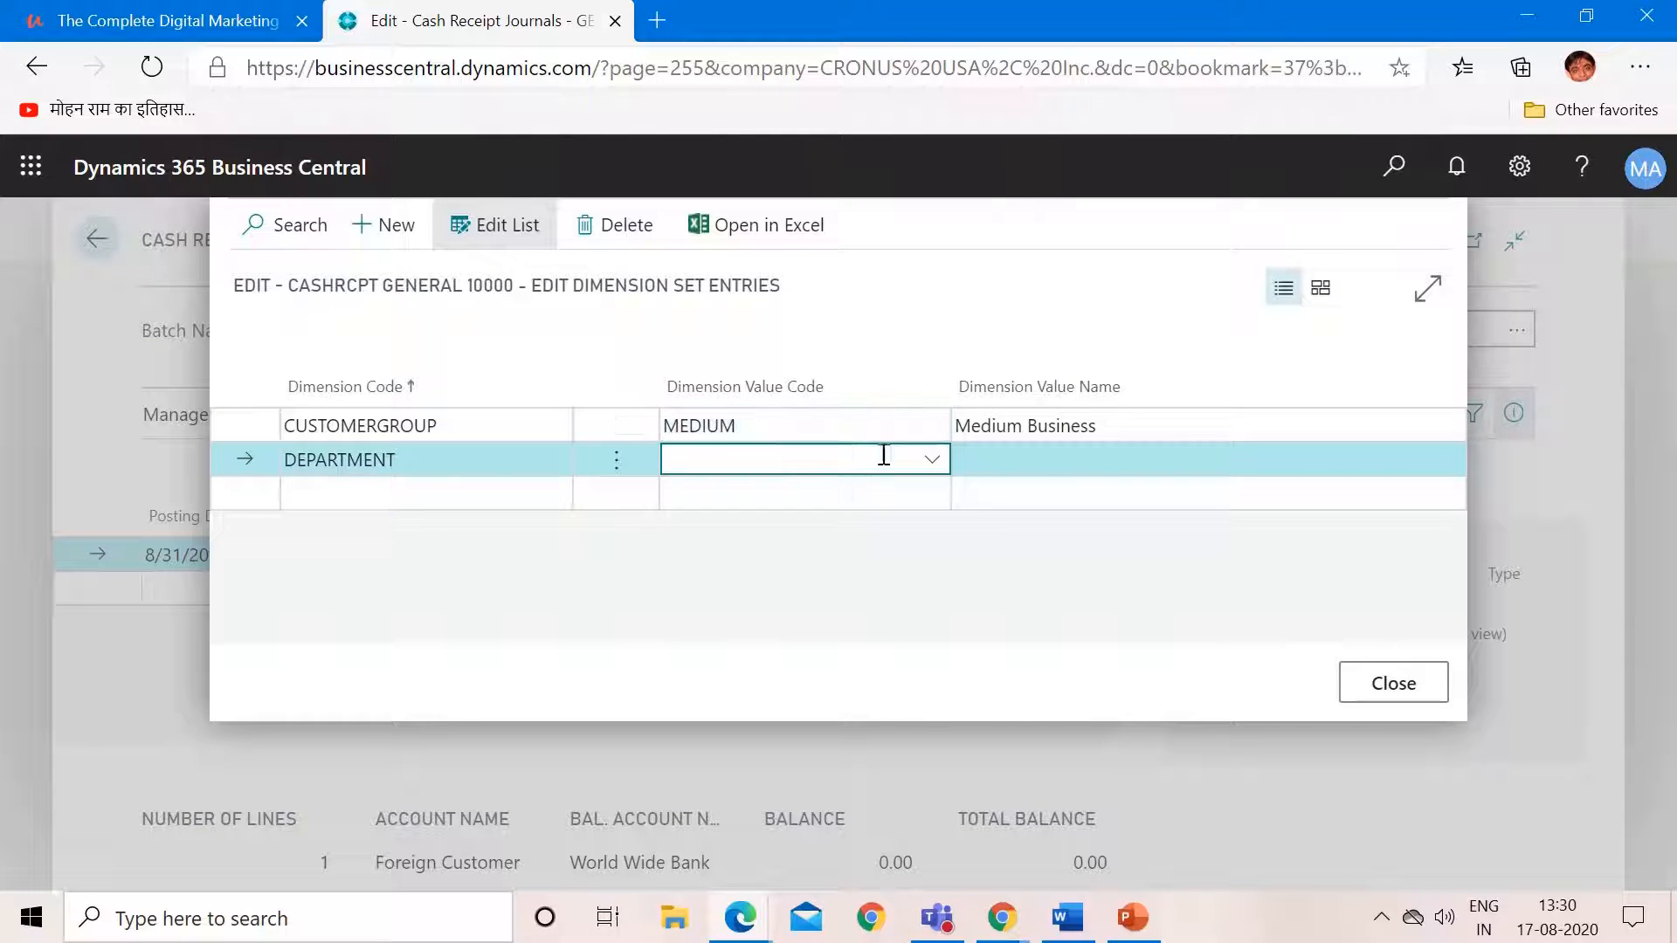
pyautogui.click(931, 460)
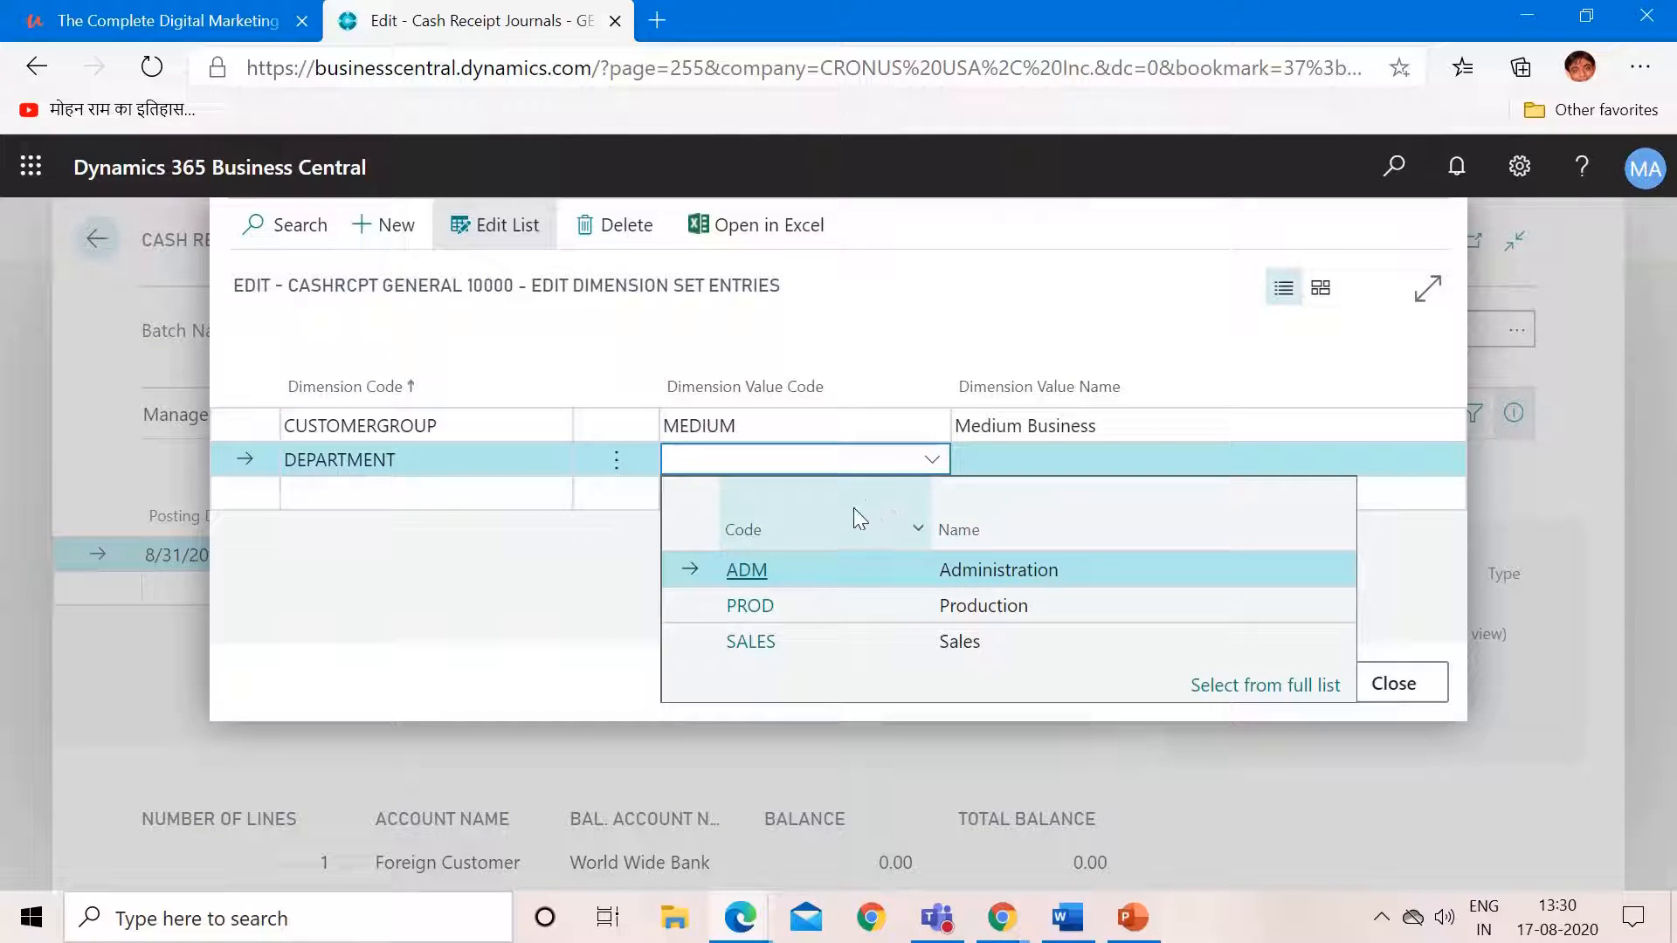
pyautogui.click(821, 595)
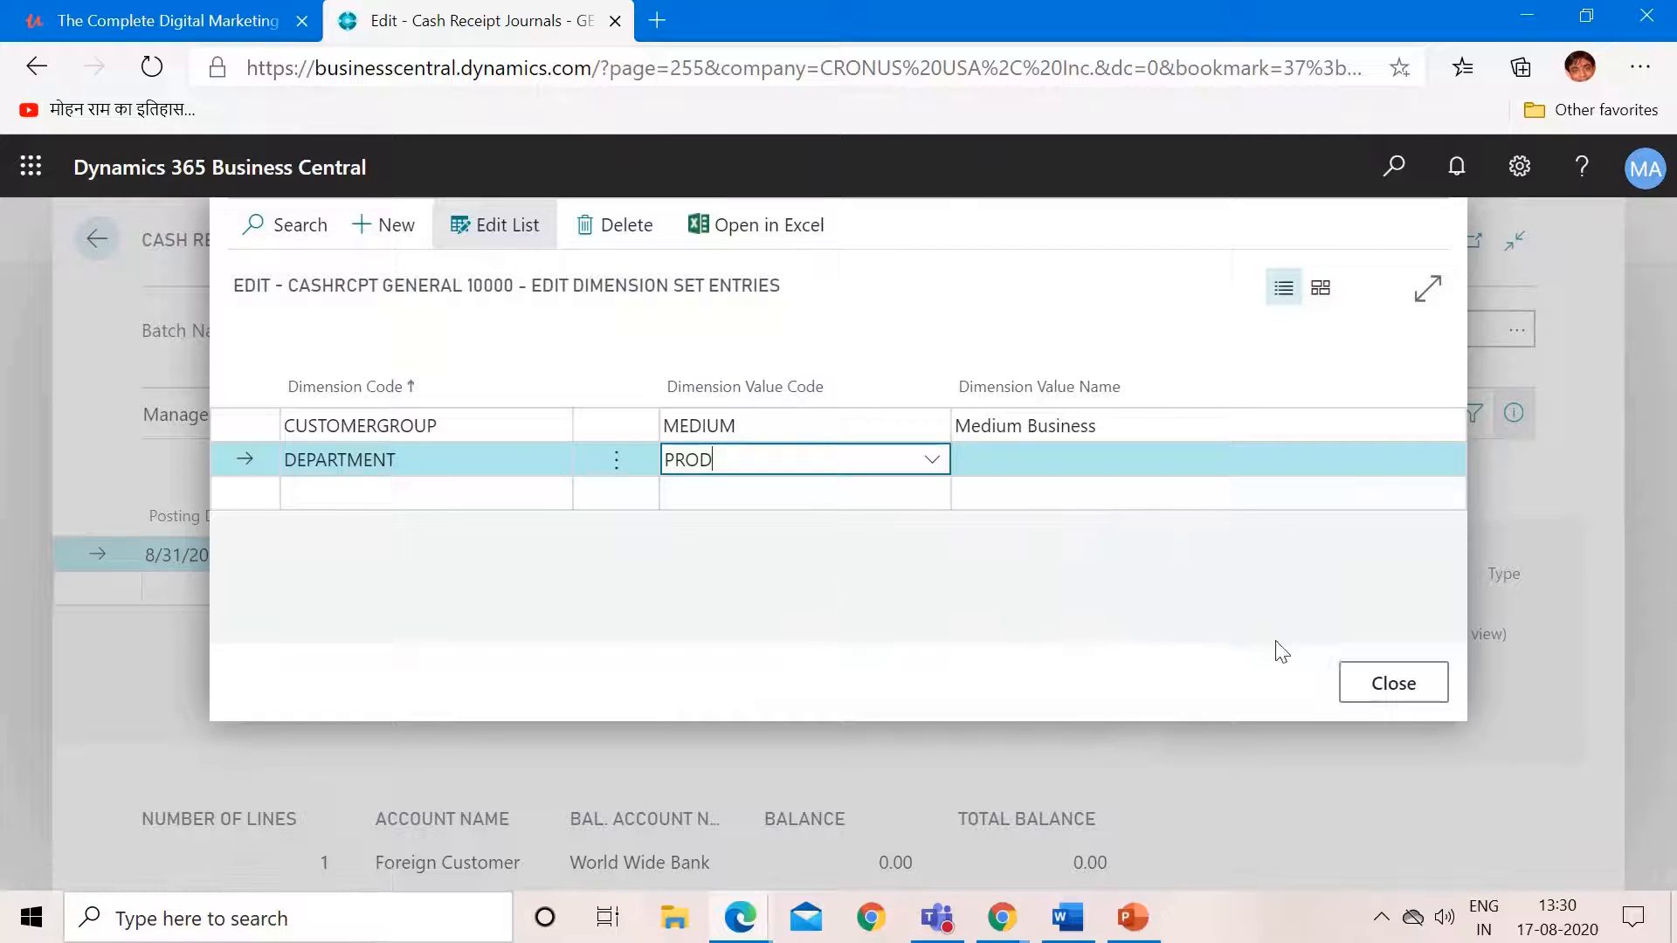
pyautogui.click(1392, 686)
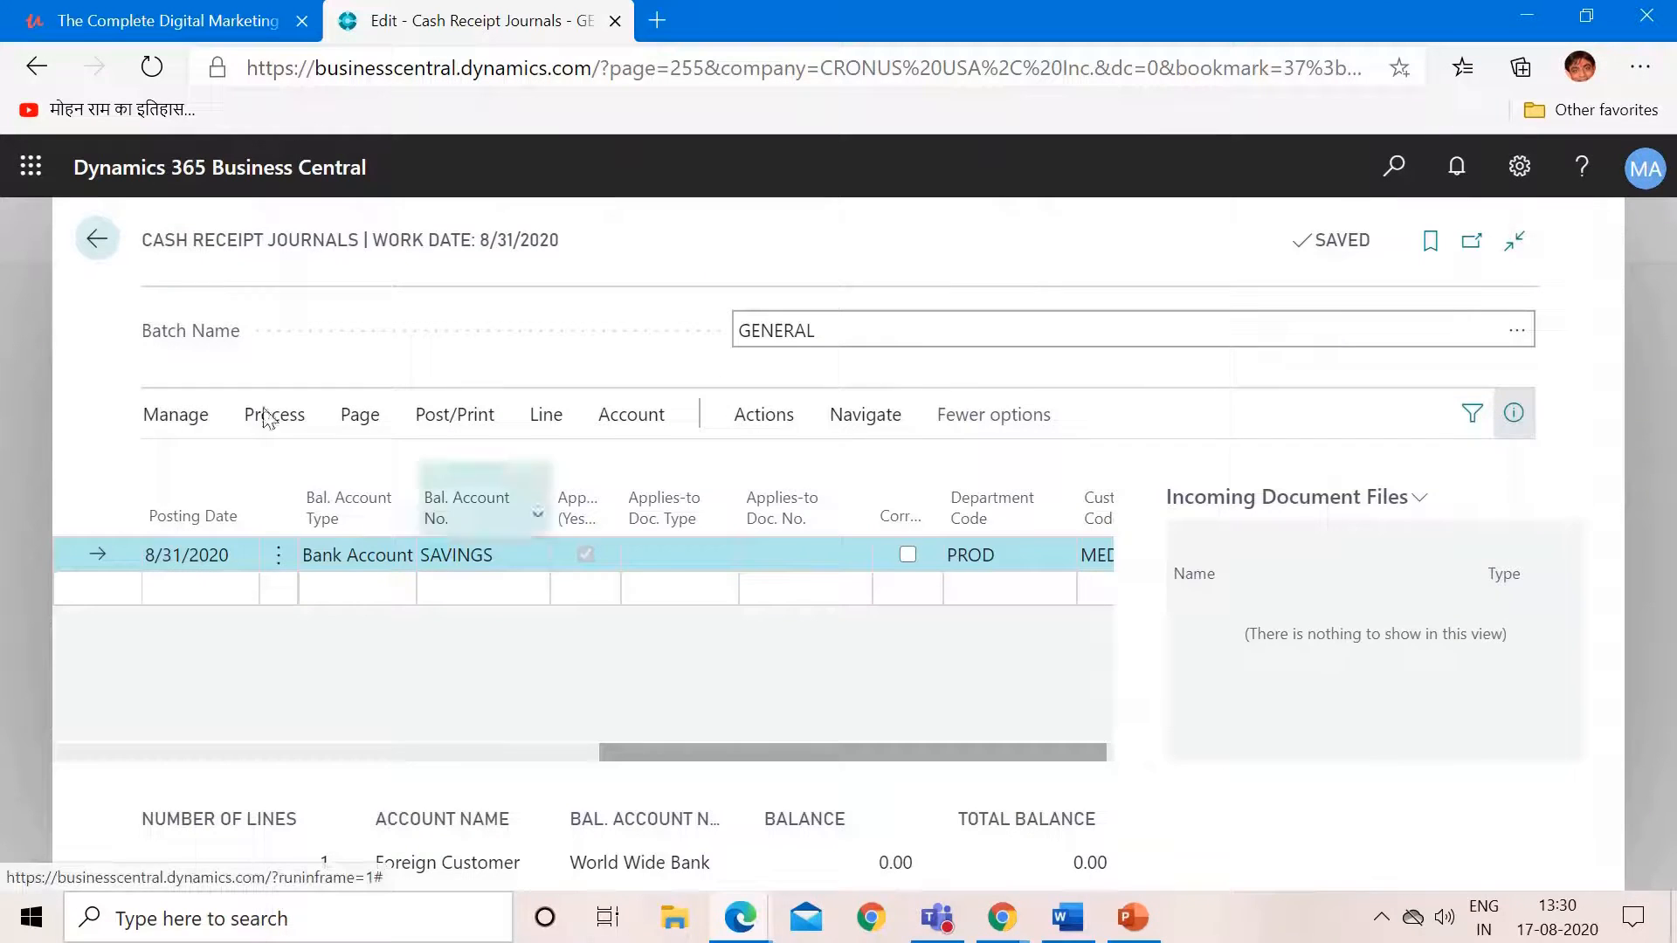
# Step: Post the Foreign Customer payment line in the cash receipt journal and confirm the posting
pyautogui.click(446, 422)
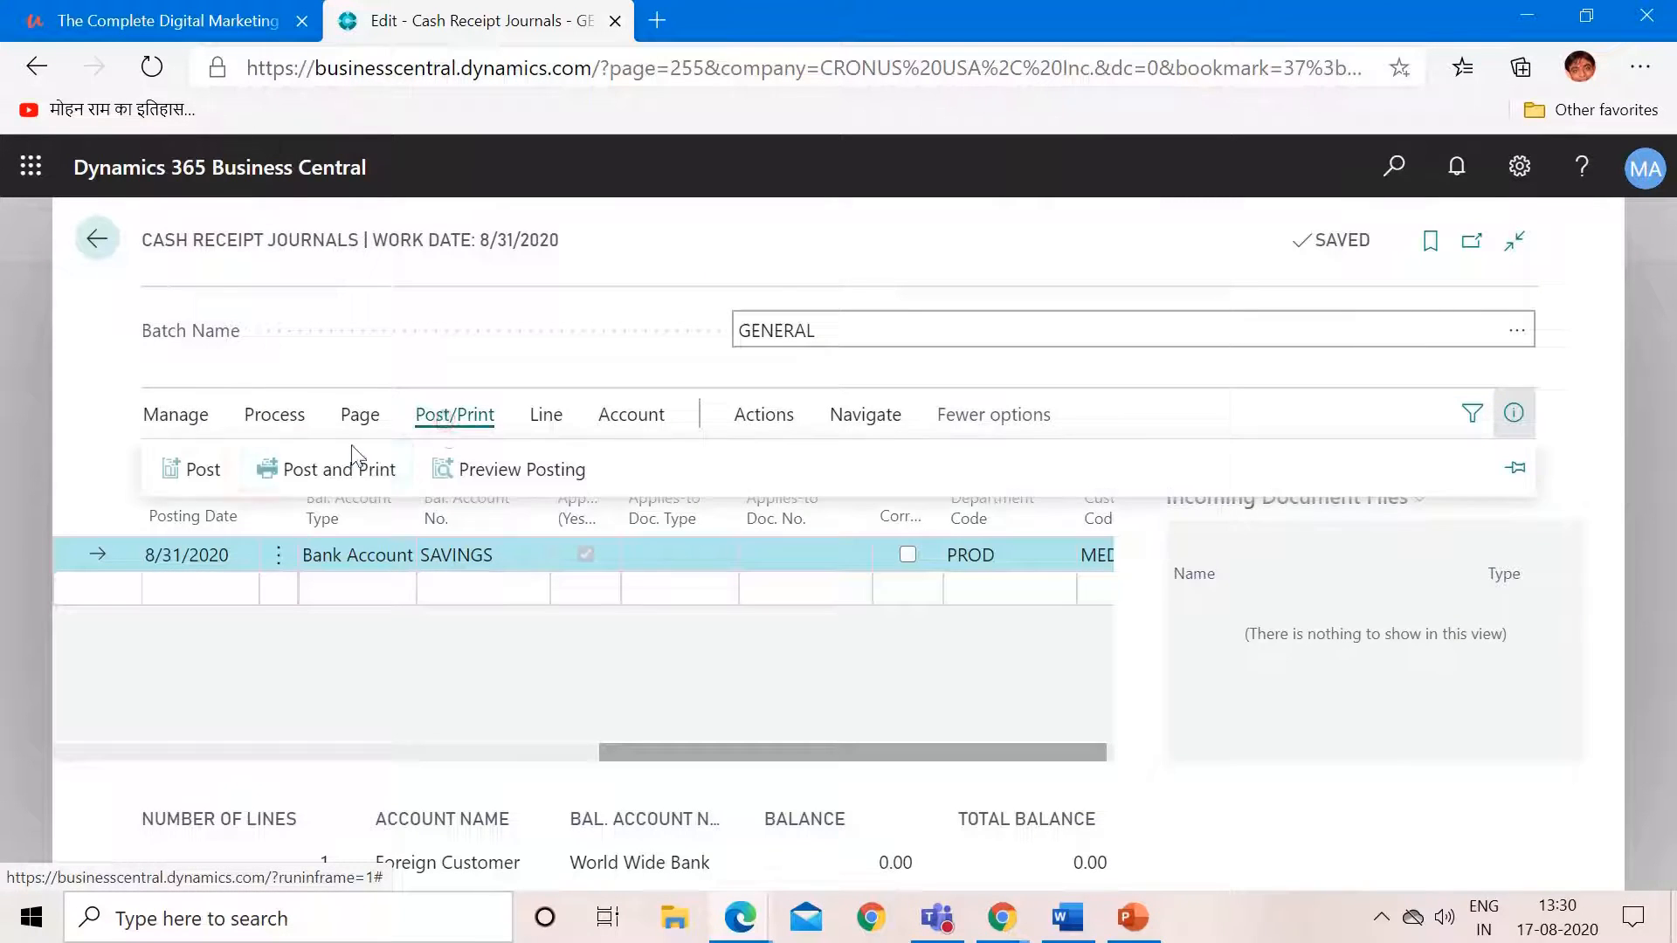
pyautogui.click(200, 473)
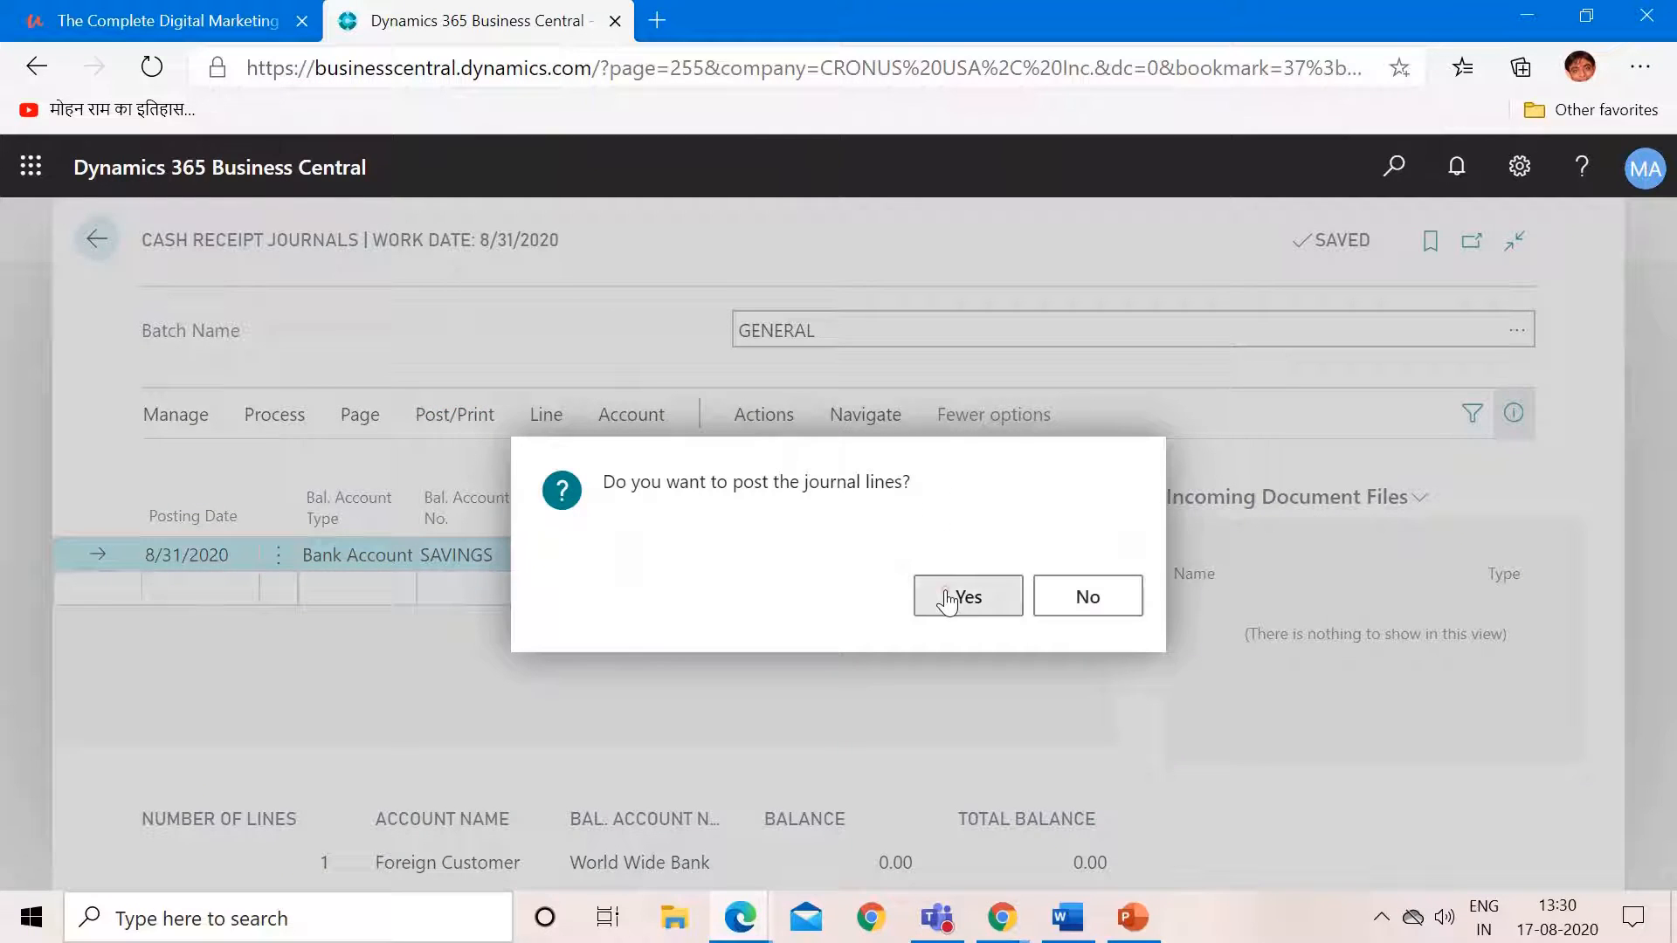
pyautogui.click(947, 601)
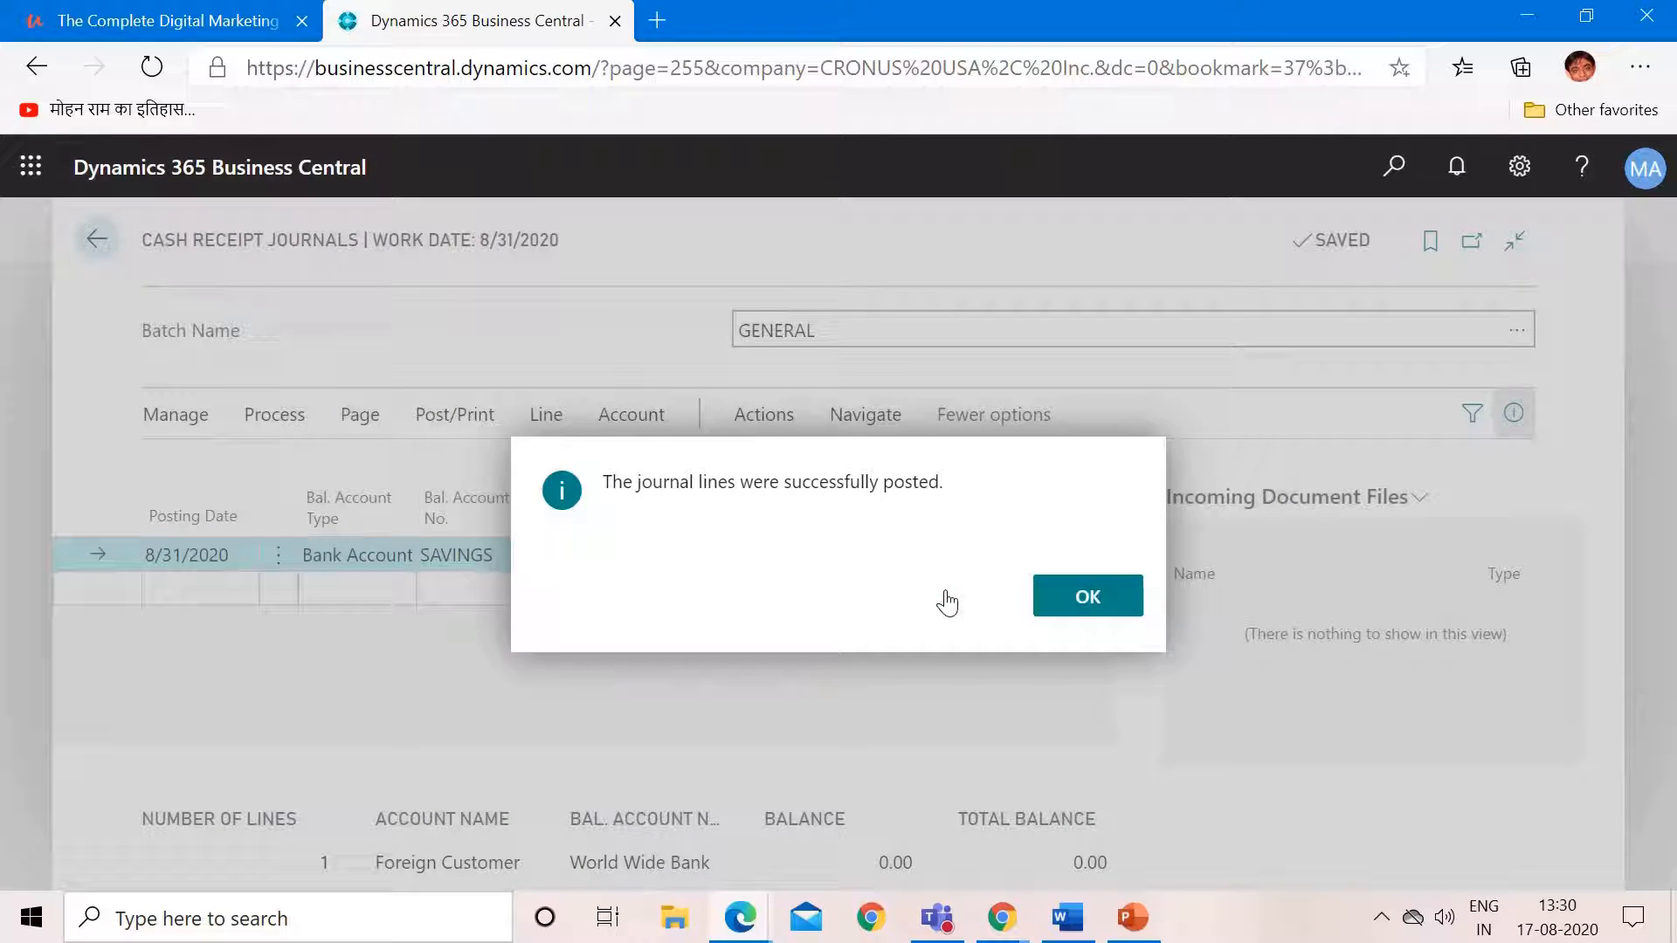
# Step: Dismiss the posting message, leave the cash receipt journal, and open the Foreign Customer's ledger entries from the balance on the customer card
pyautogui.click(1087, 597)
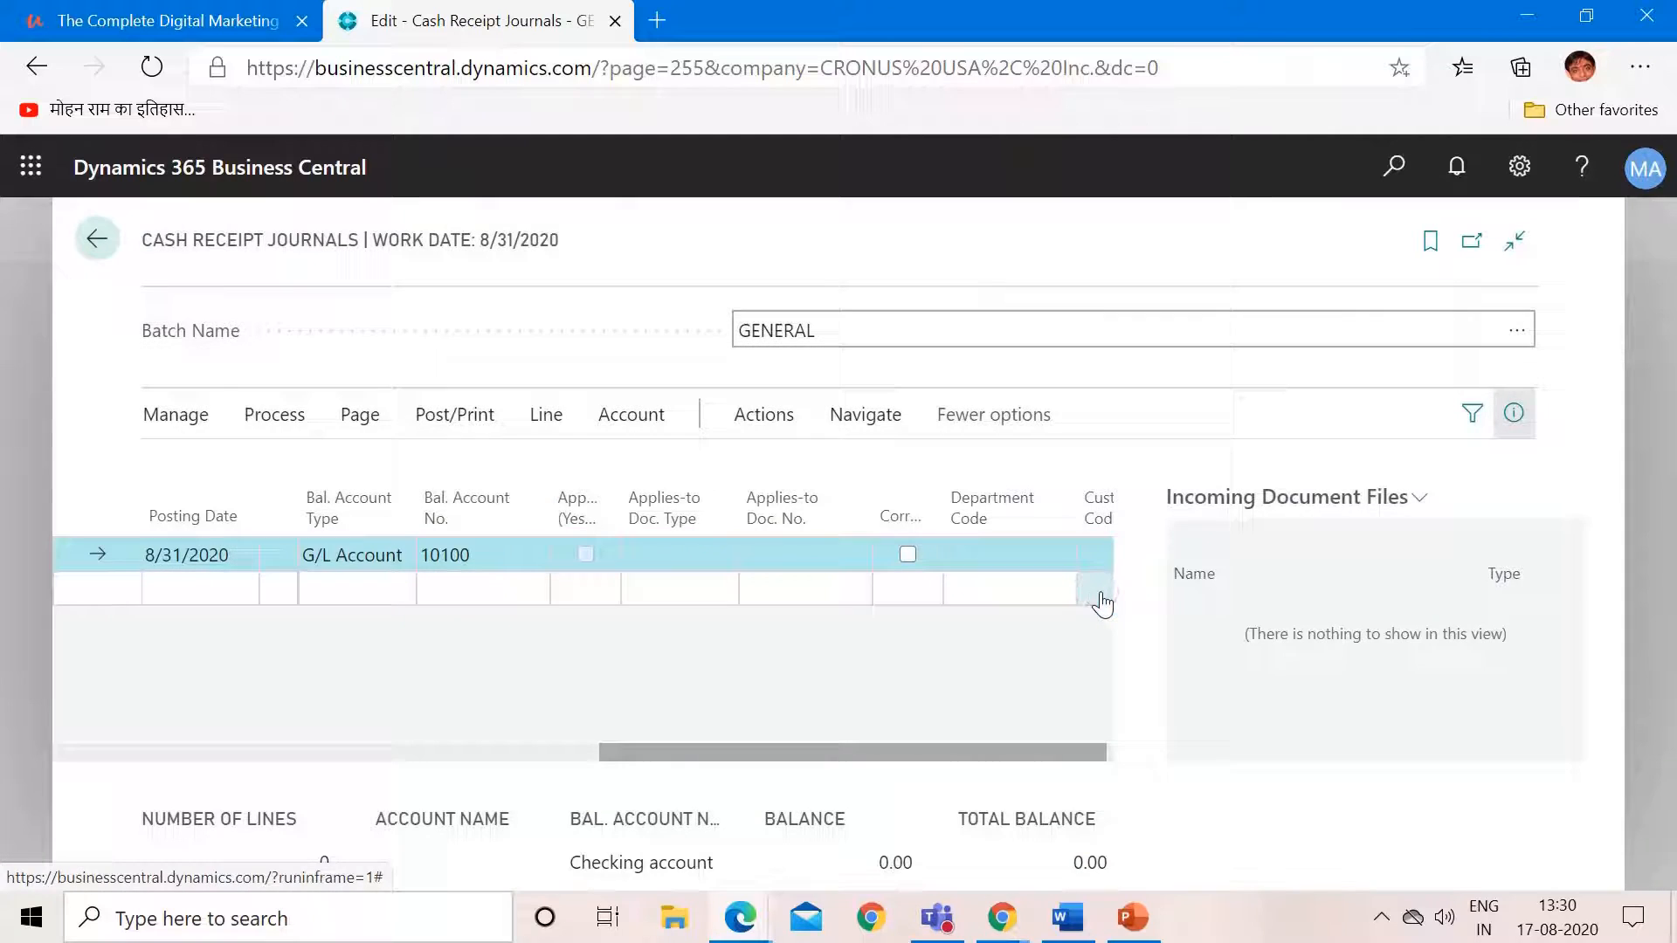
pyautogui.press('Escape')
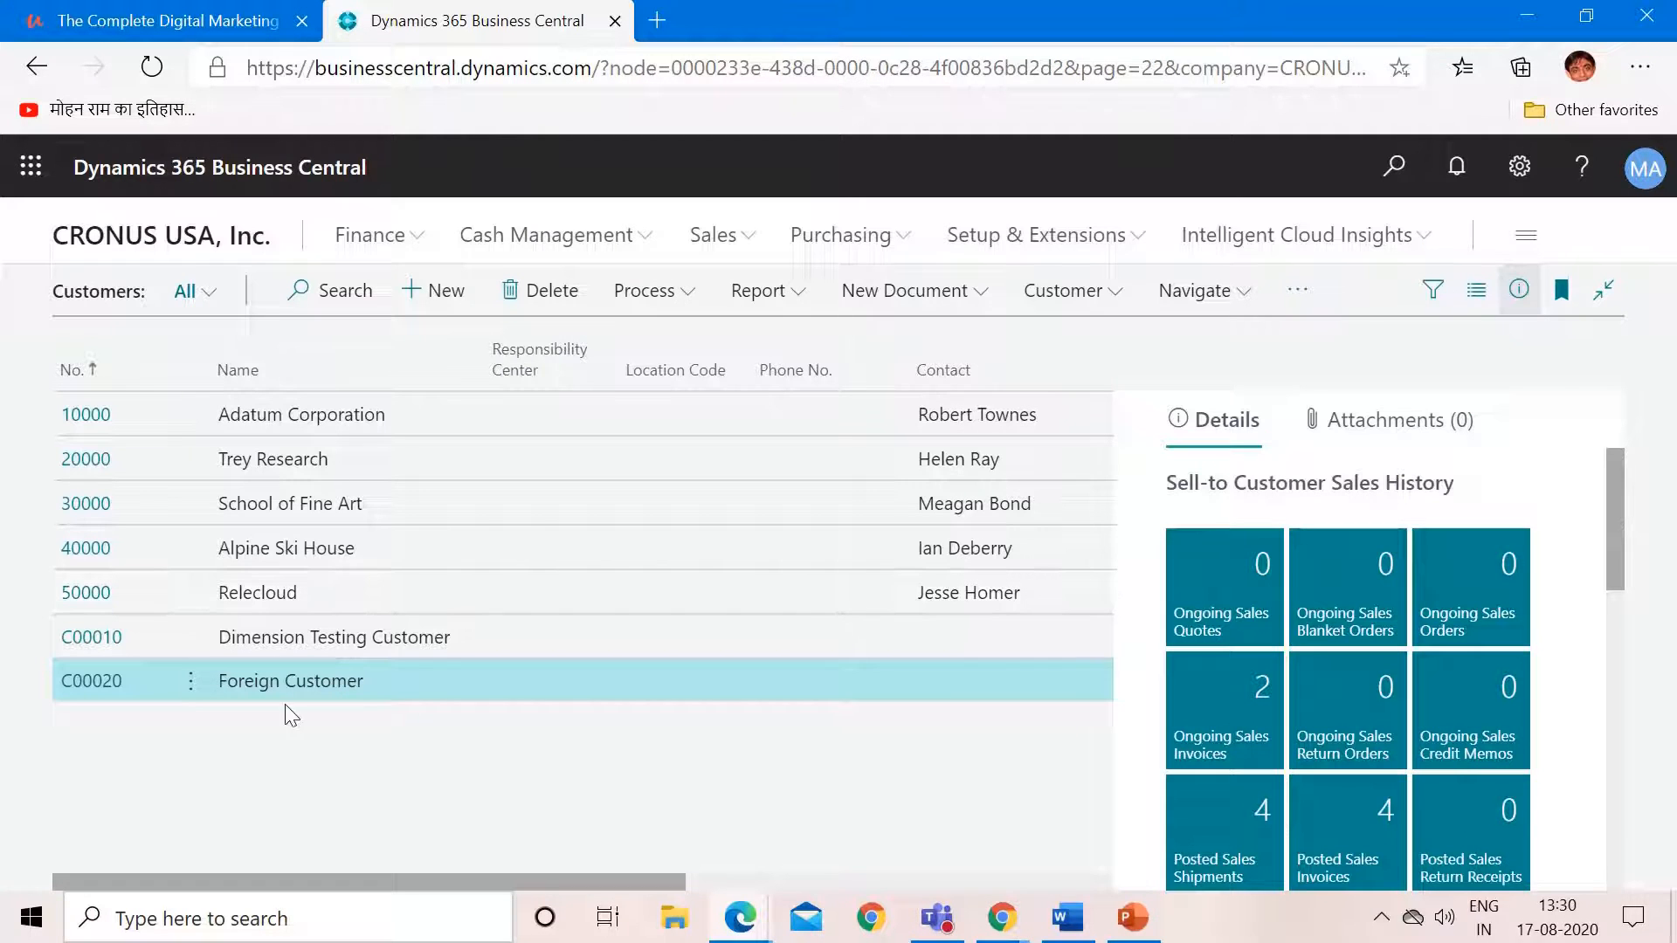
pyautogui.click(101, 688)
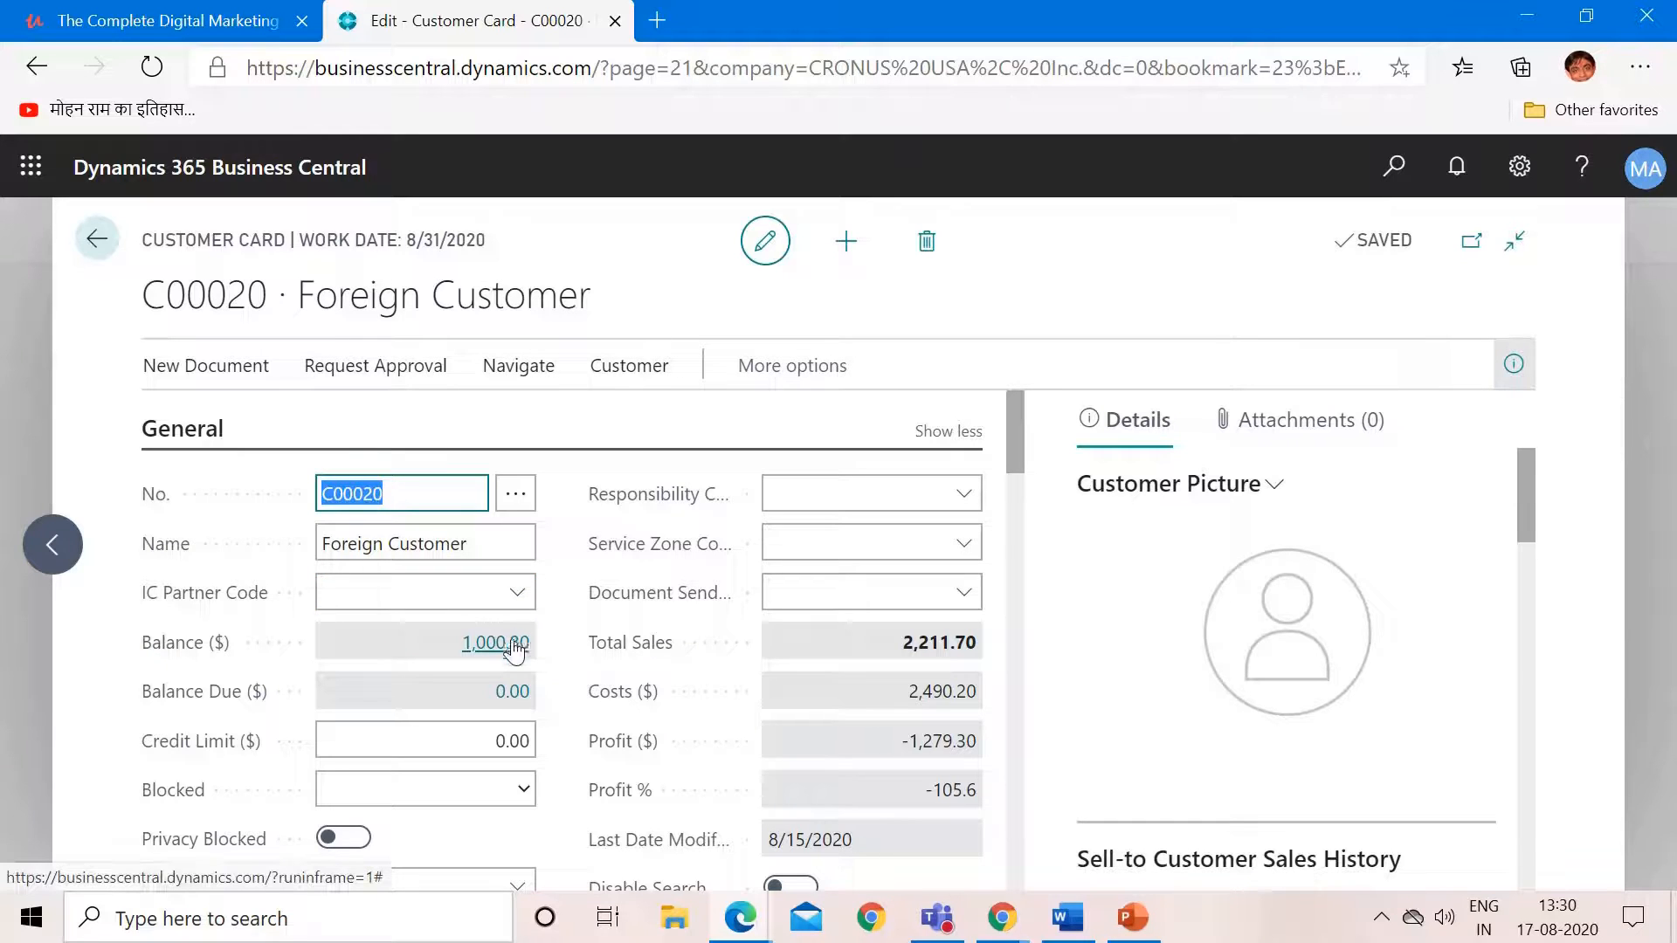
pyautogui.click(502, 651)
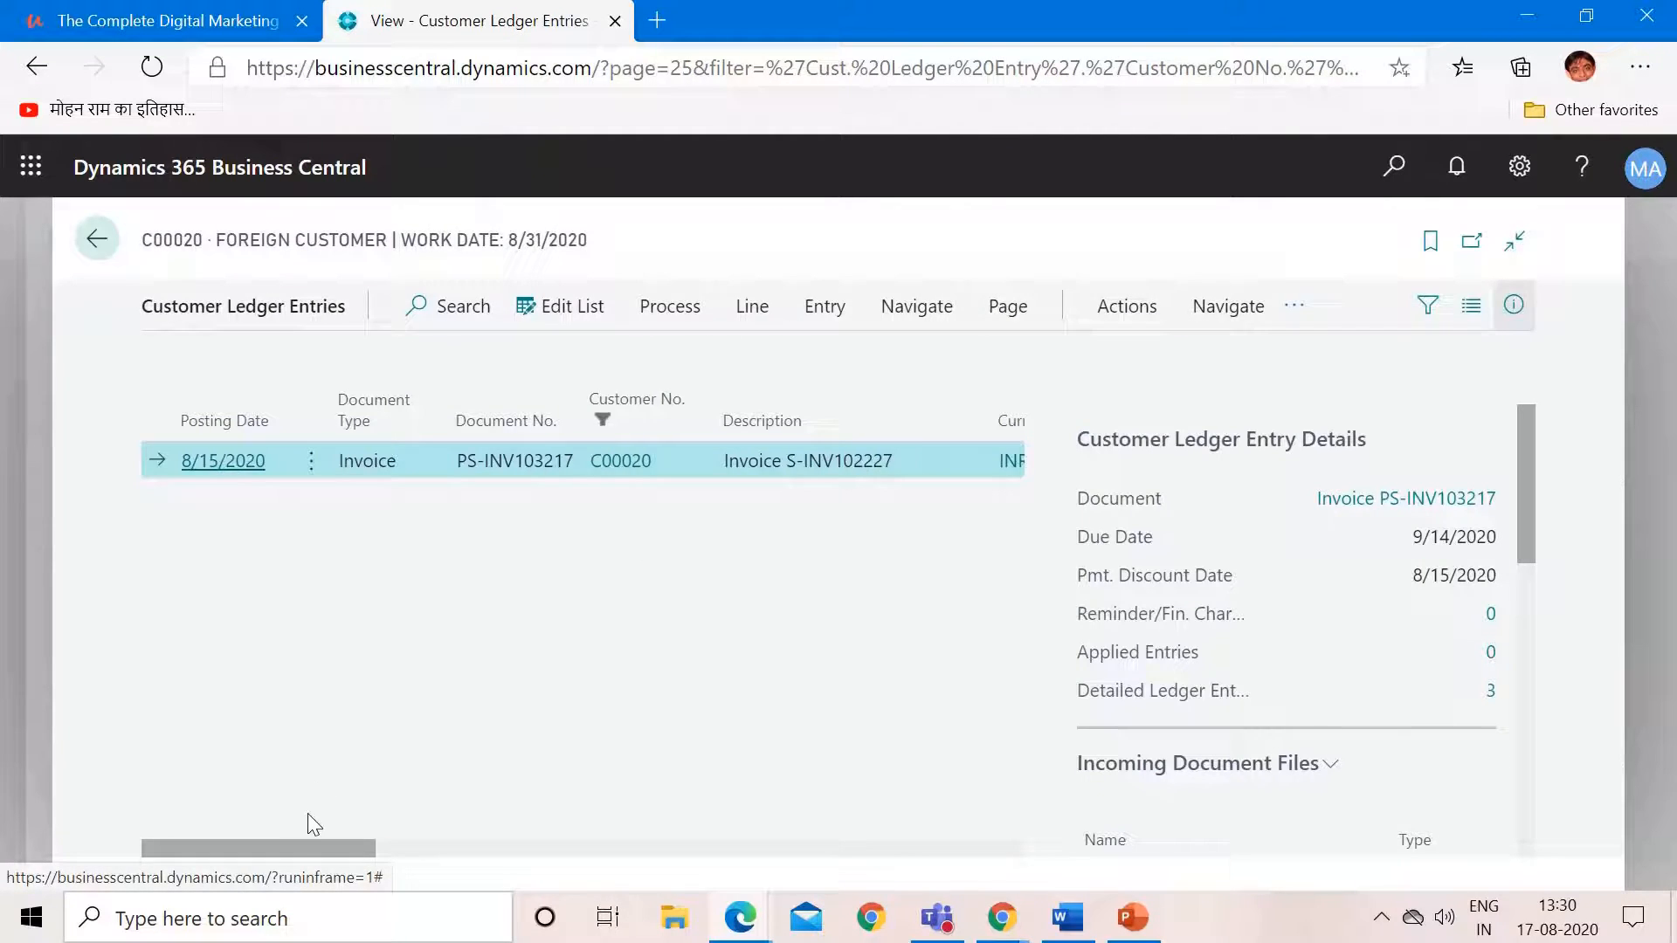
# Step: Examine the detailed ledger entries behind the dollar amount of invoice PS-INV103217 and return to the customer card
pyautogui.moveTo(308, 840); pyautogui.dragTo(498, 842)
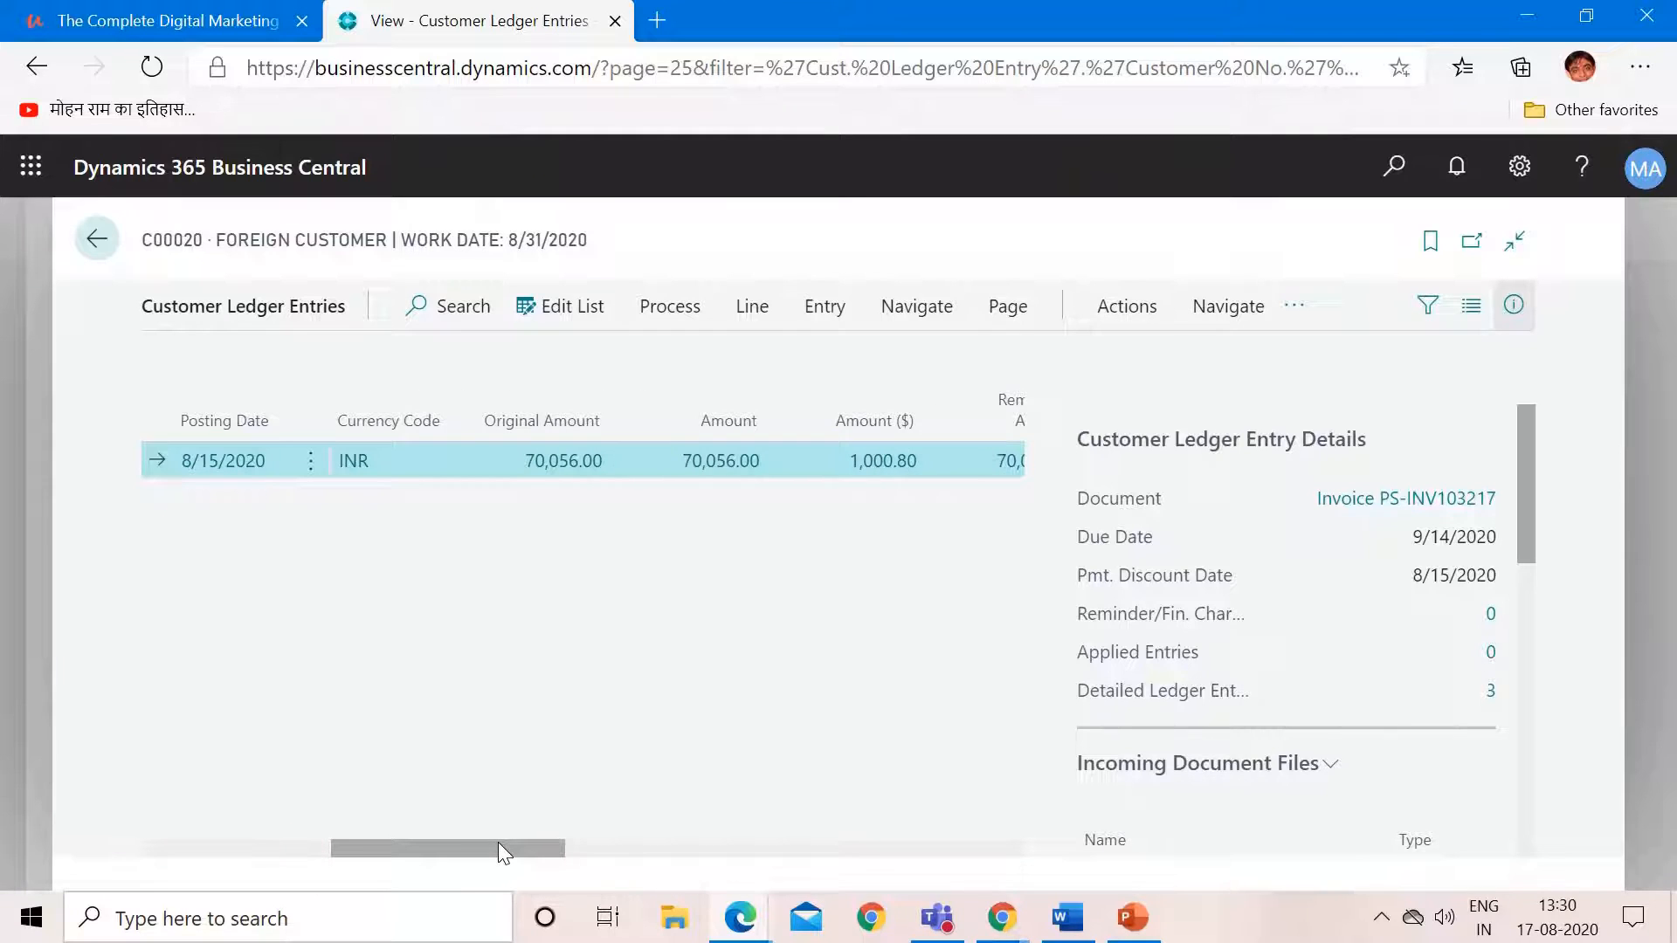
pyautogui.click(884, 463)
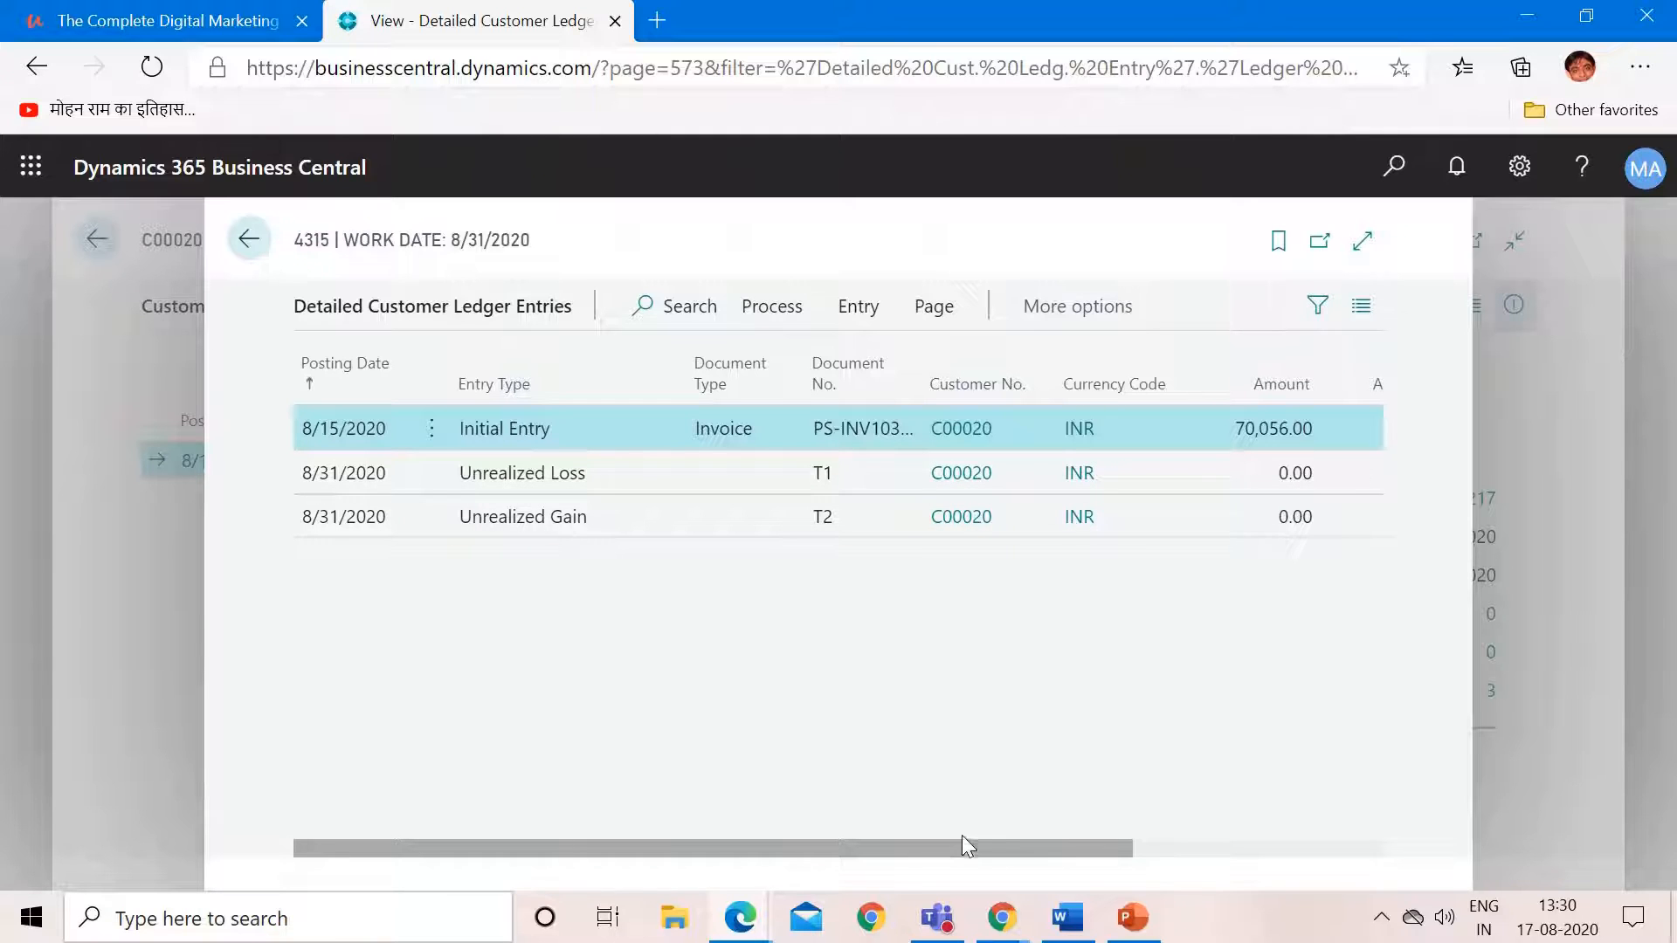
pyautogui.moveTo(967, 849); pyautogui.dragTo(1187, 849)
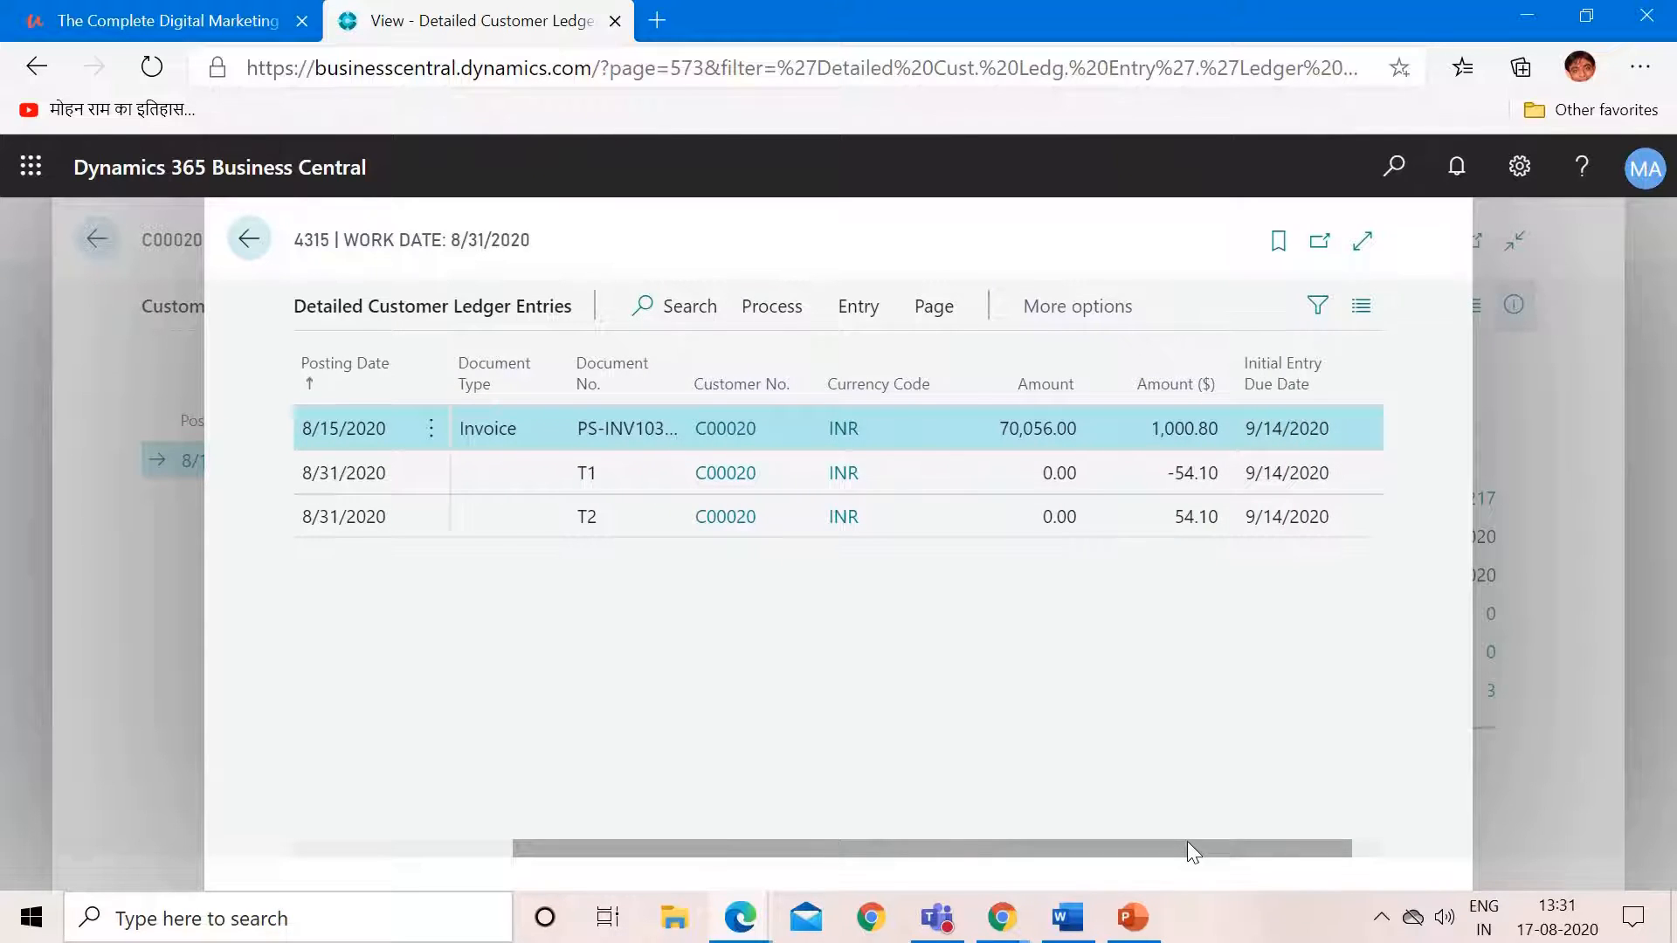
pyautogui.press('Escape')
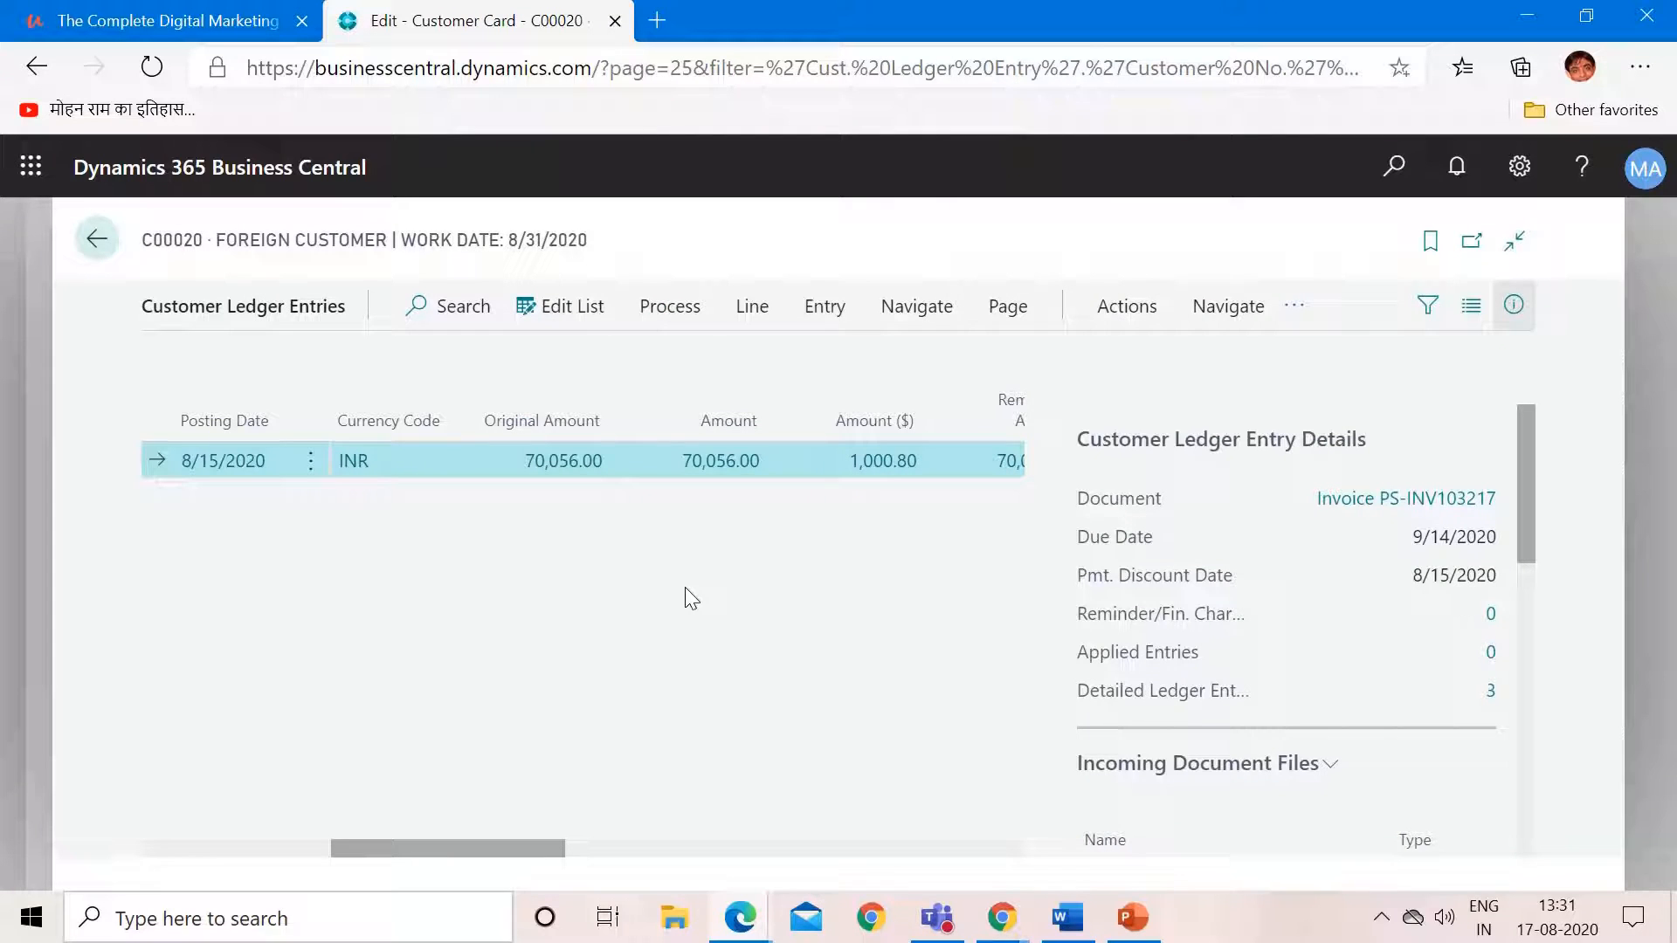
pyautogui.press('Escape')
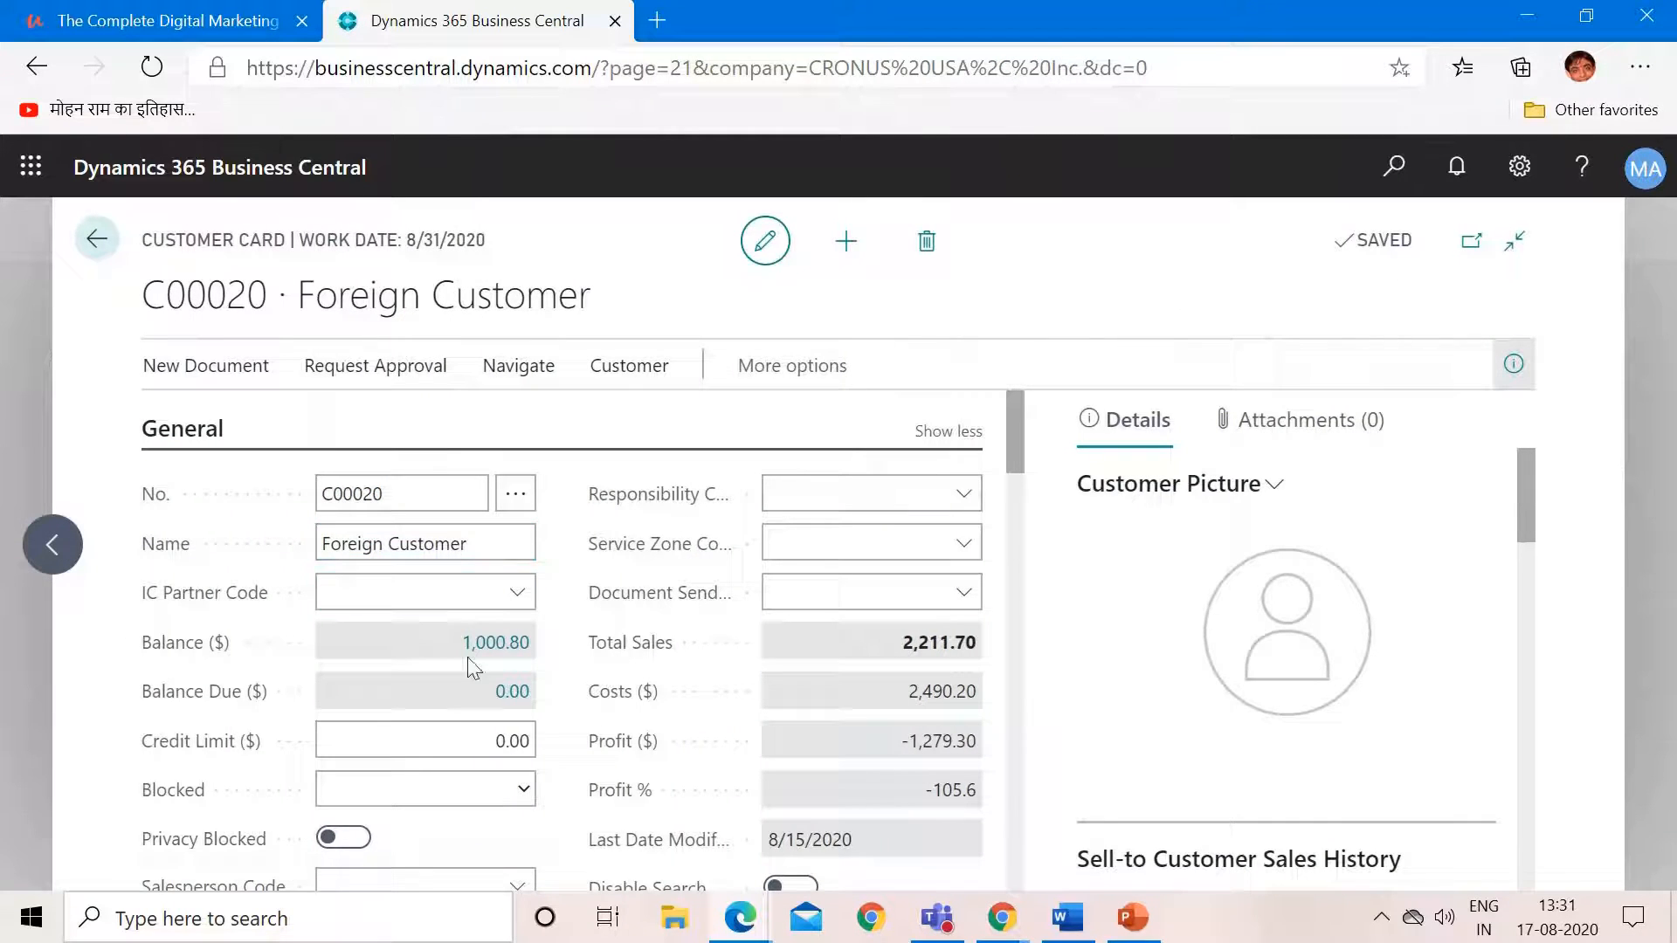
# Step: Reopen the customer's ledger entries and remove the Open filter to list closed entries with their dollar and remaining amounts
pyautogui.click(520, 645)
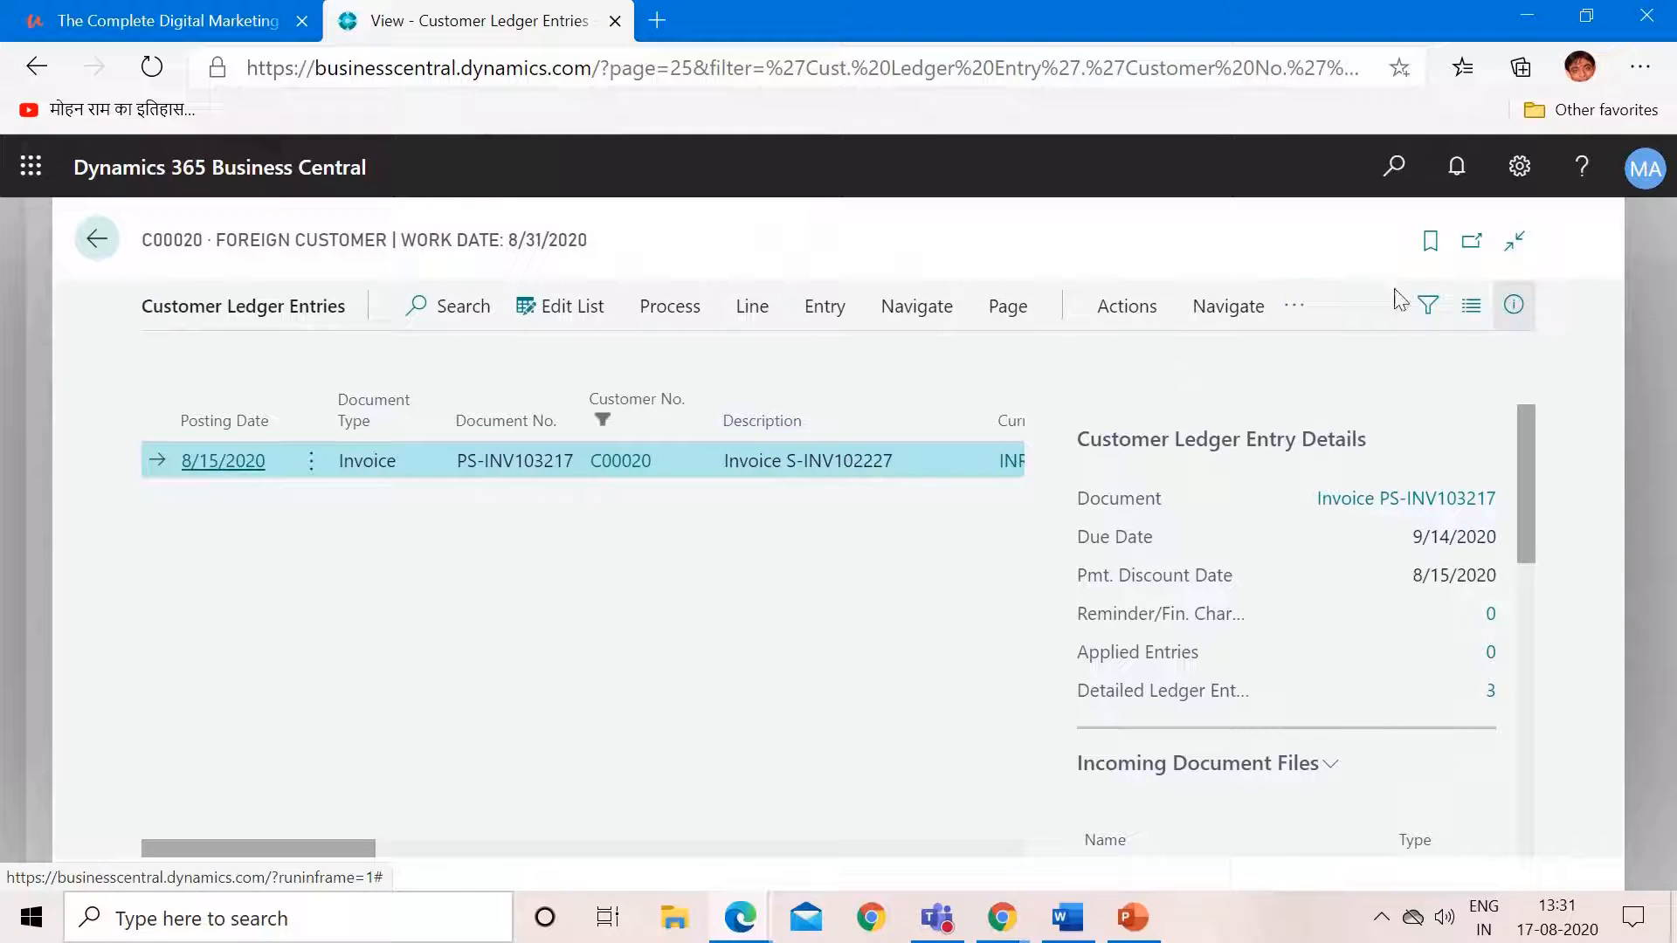
pyautogui.click(1428, 305)
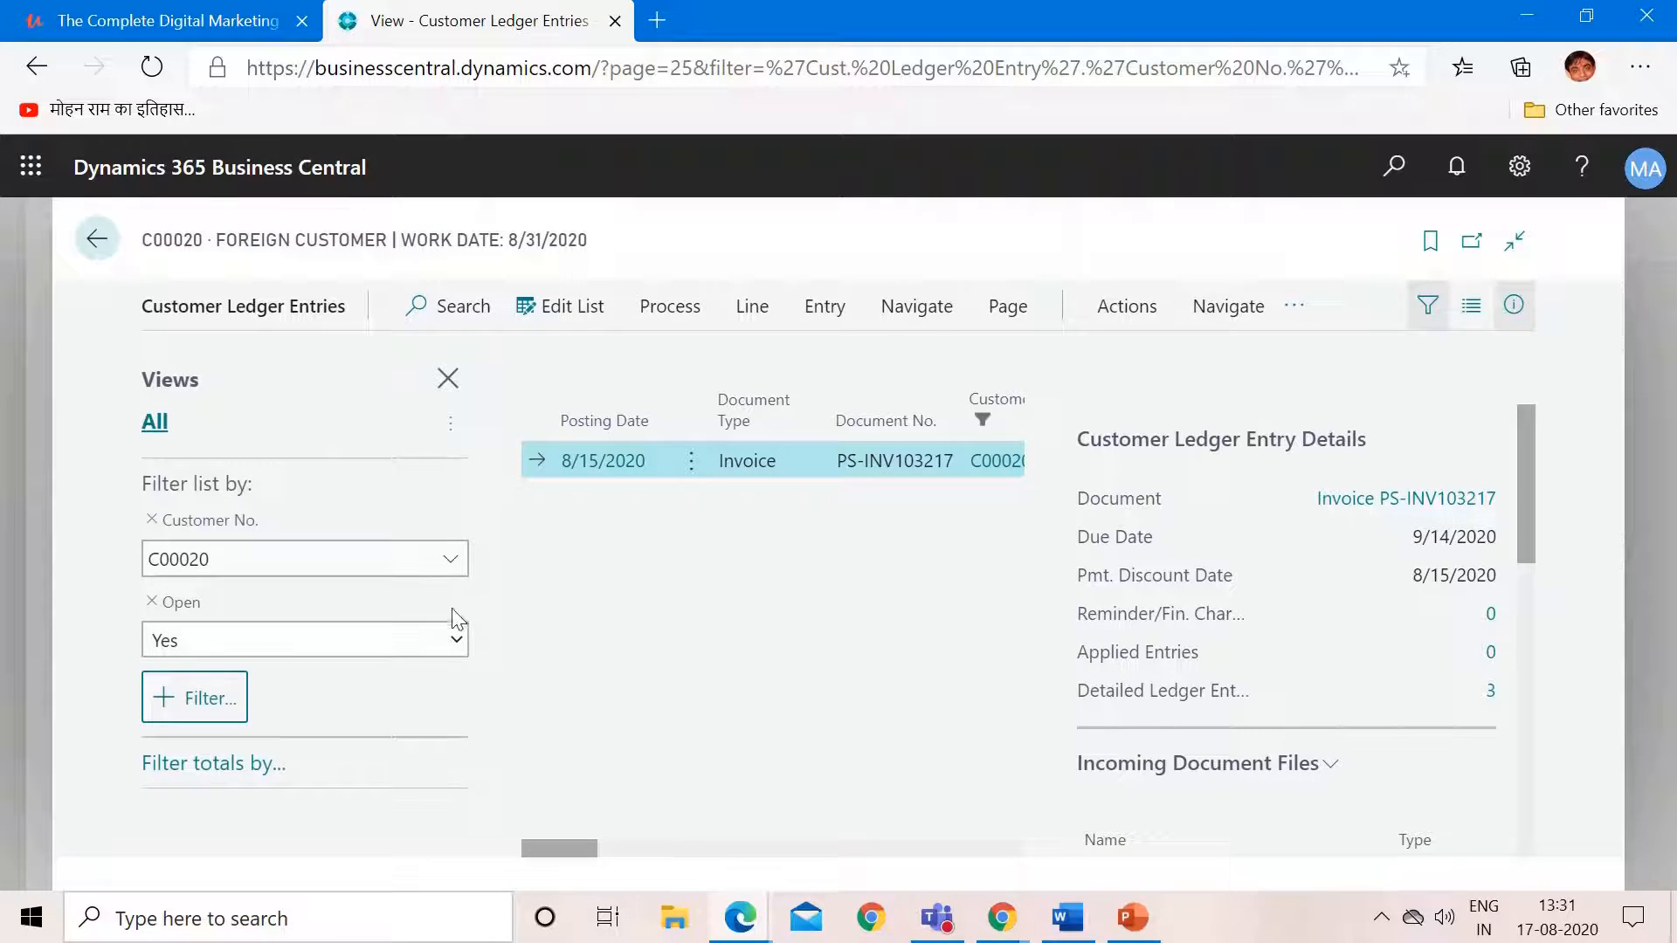
pyautogui.click(152, 602)
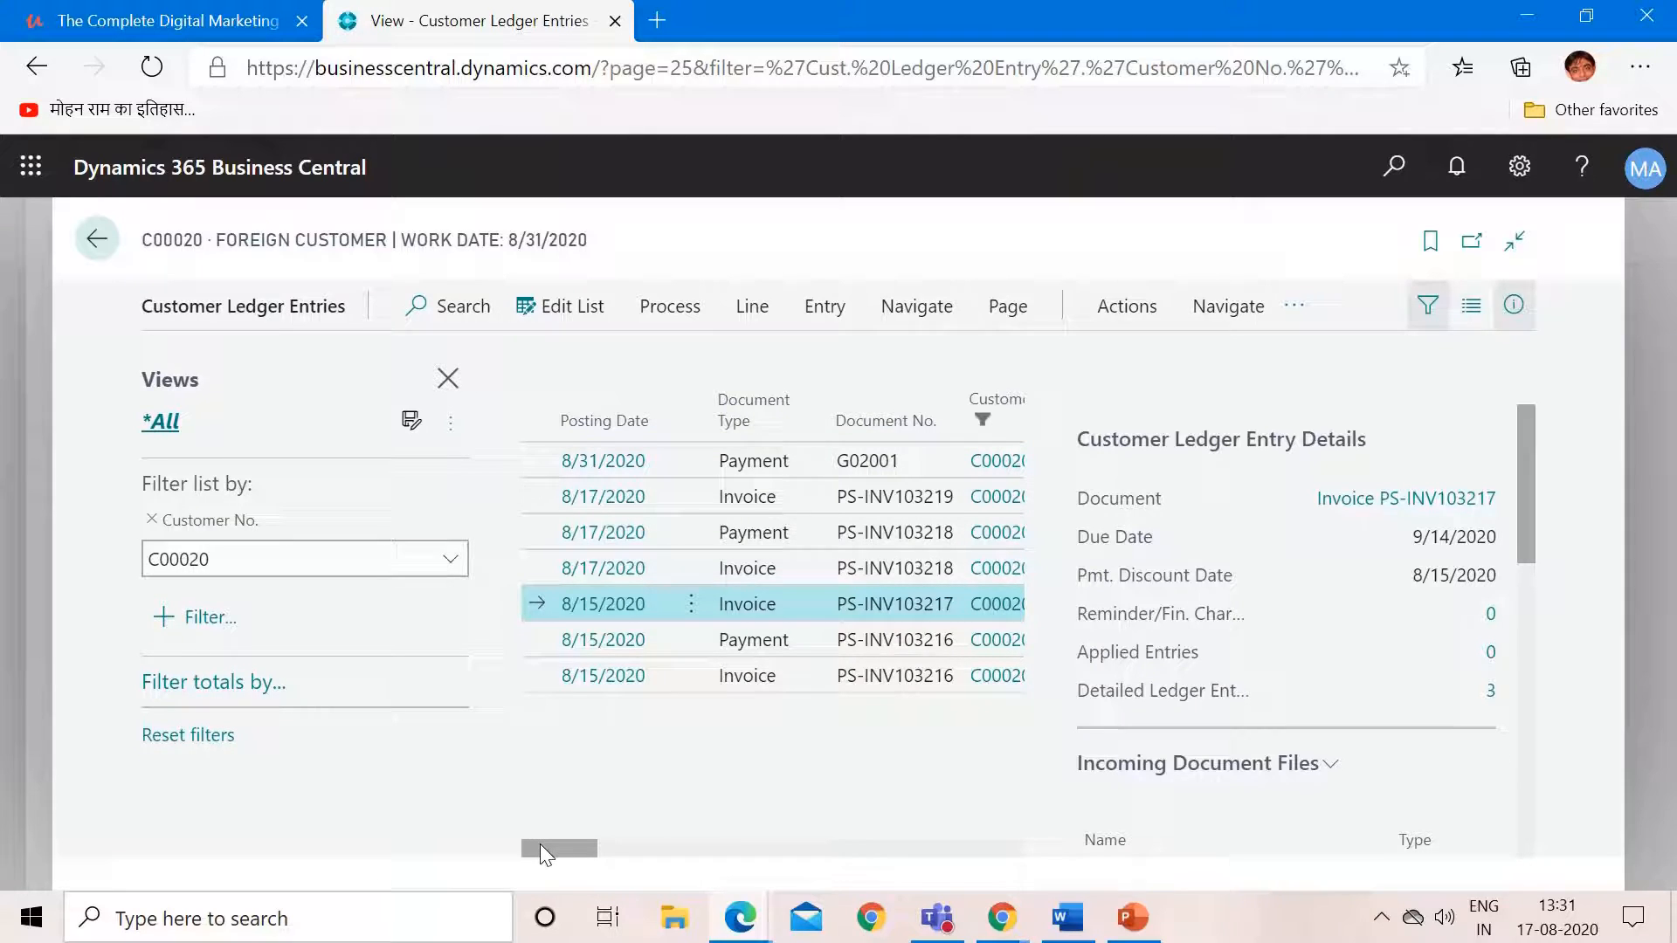
pyautogui.moveTo(548, 844); pyautogui.dragTo(583, 845)
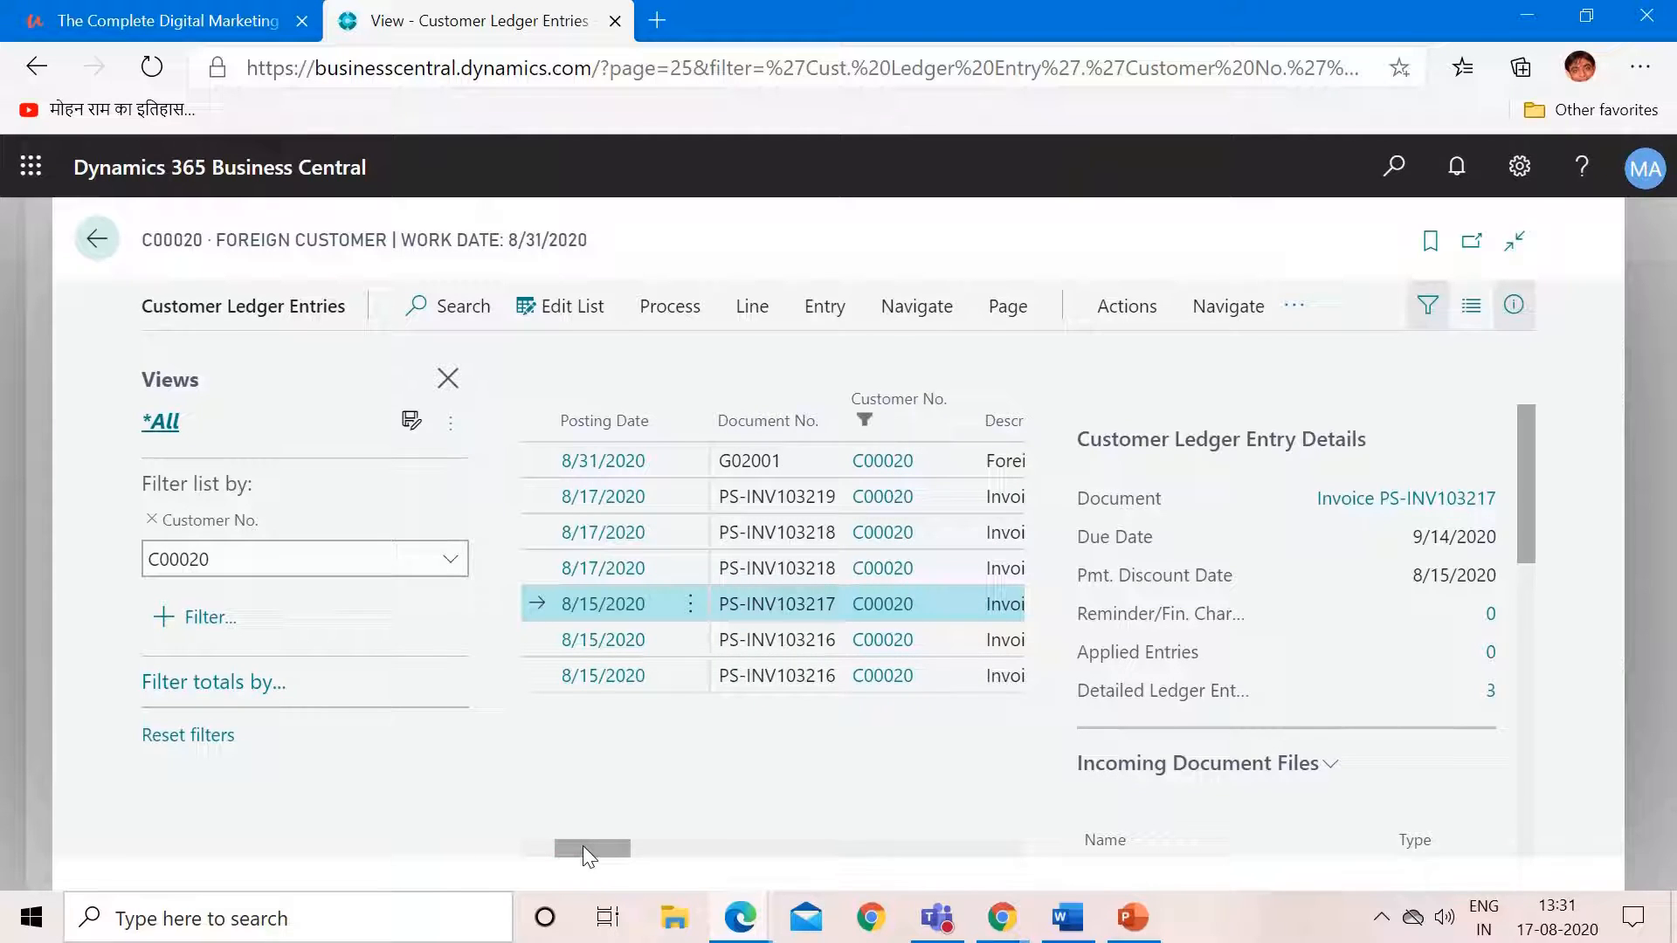
pyautogui.moveTo(583, 845); pyautogui.dragTo(702, 845)
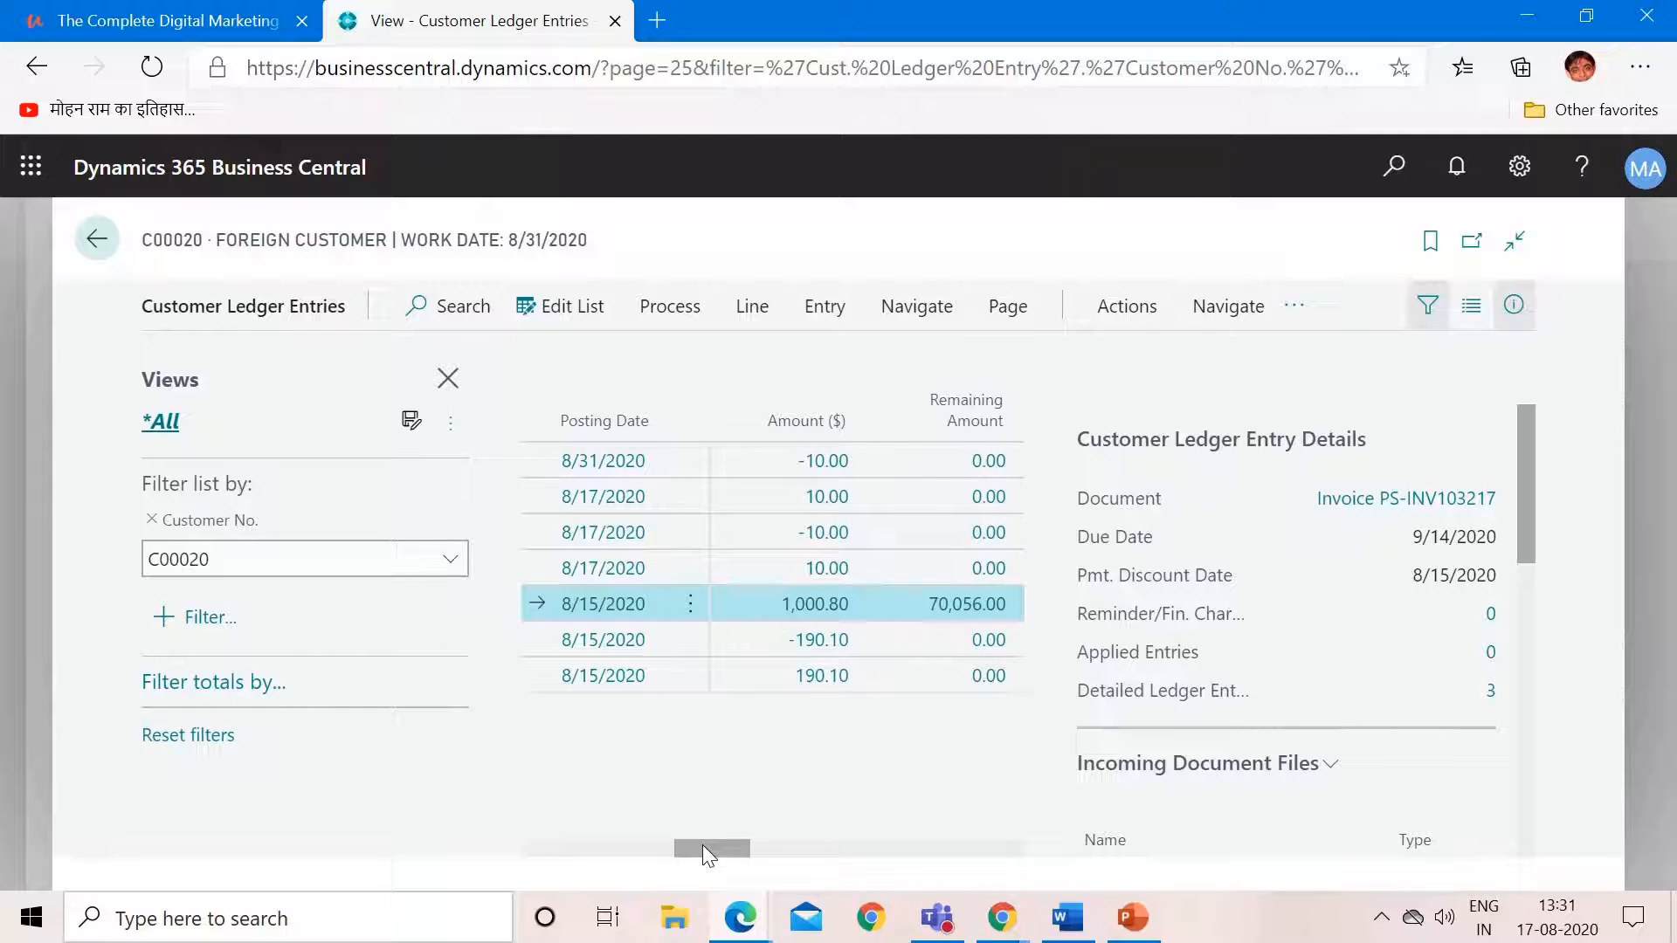
# Step: Inspect the detailed ledger entries of invoice PS-INV103219 and of the 8/31/2020 payment G02001
pyautogui.click(822, 507)
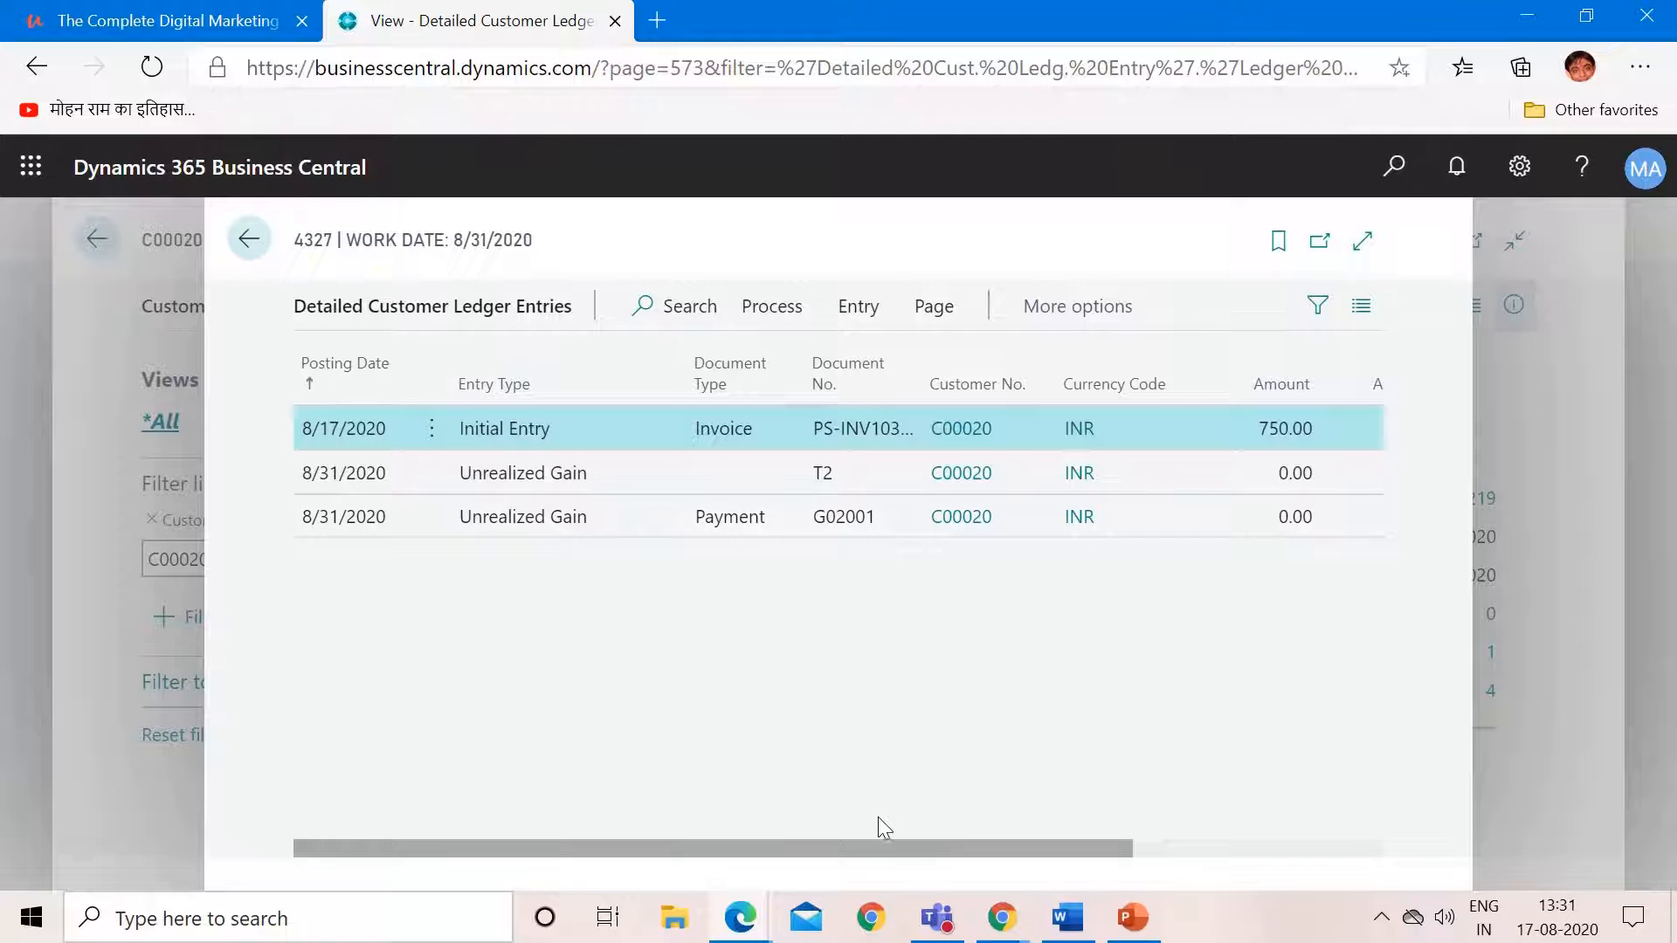
pyautogui.moveTo(901, 844); pyautogui.dragTo(555, 819)
pyautogui.press('Escape')
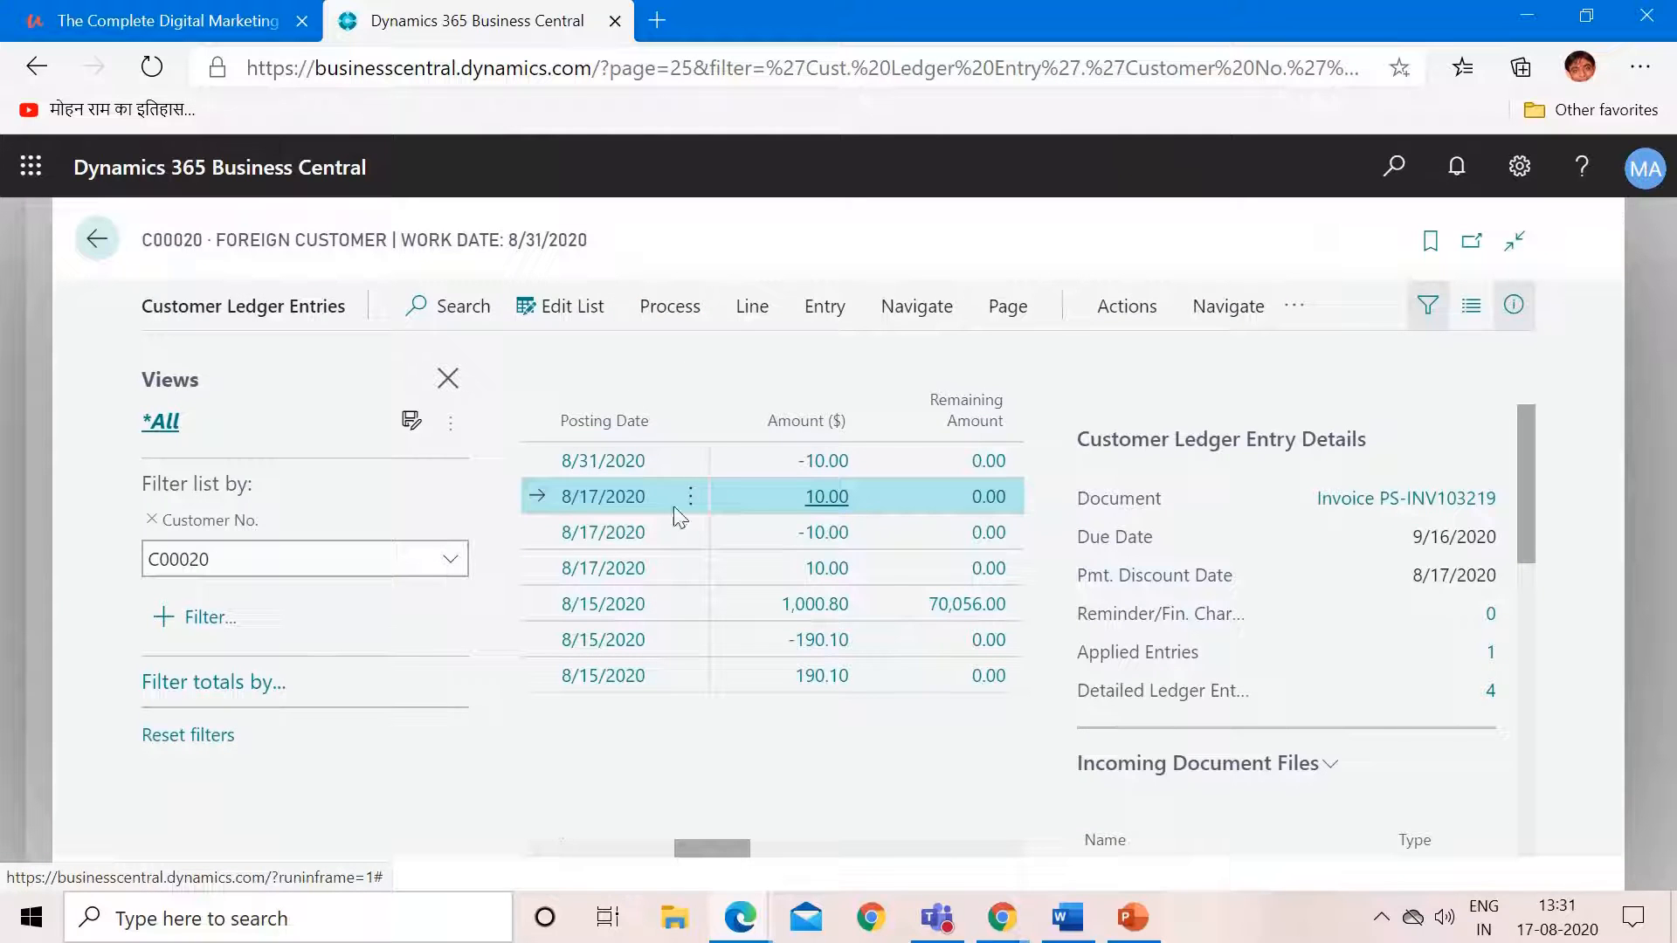
pyautogui.click(837, 463)
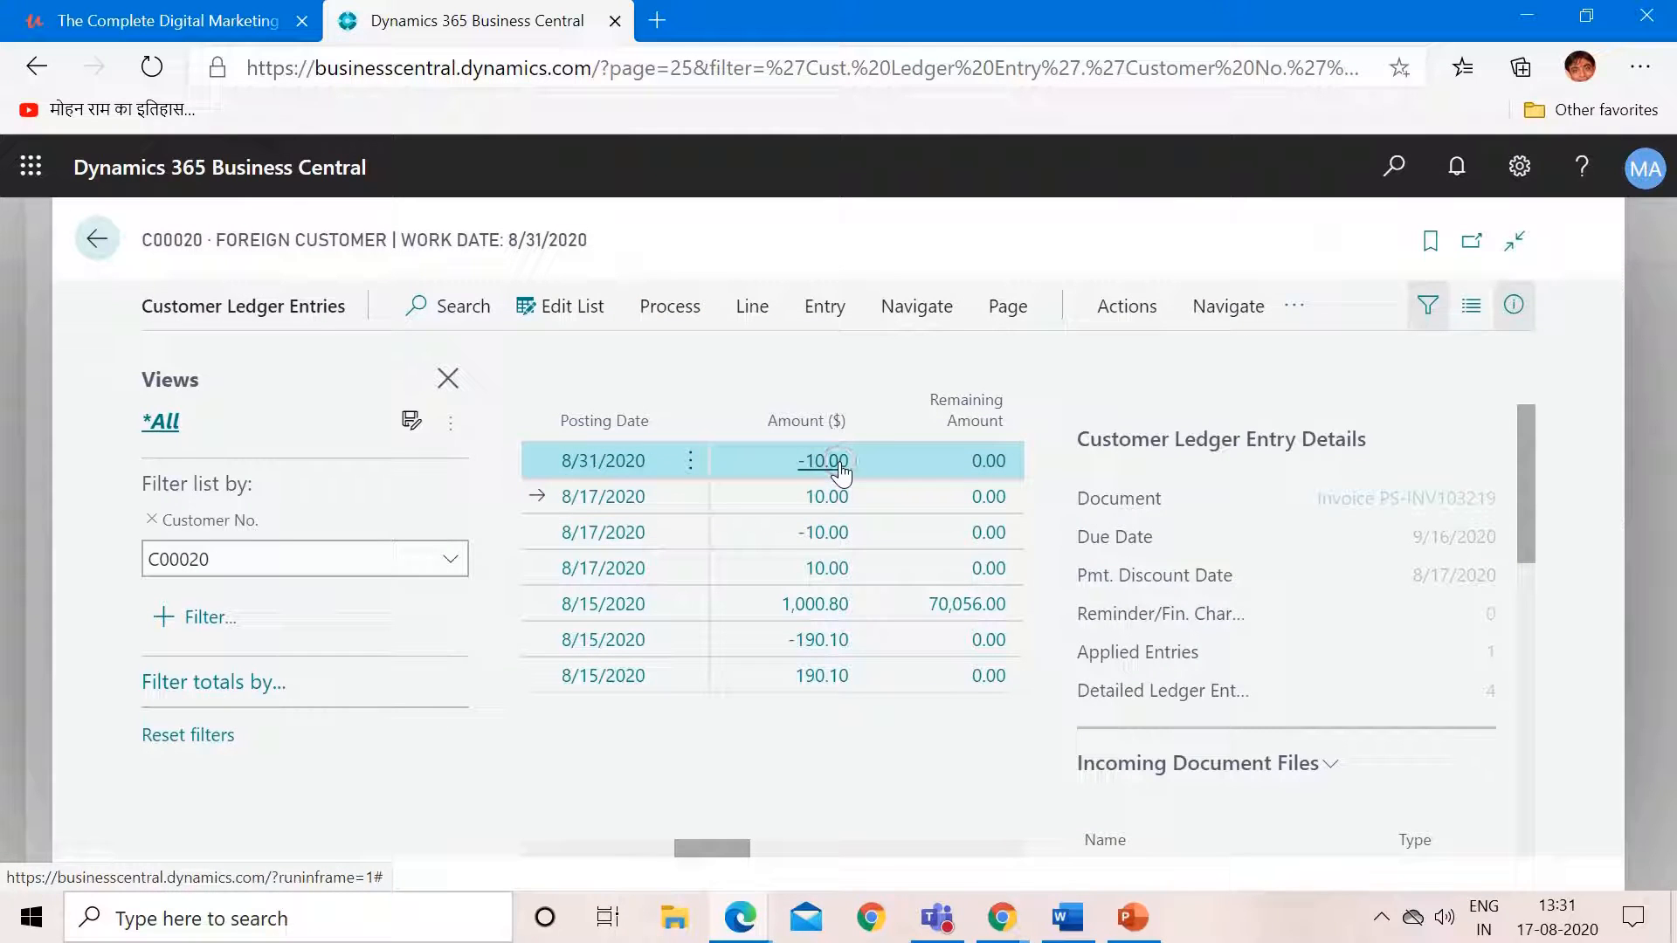
pyautogui.click(825, 461)
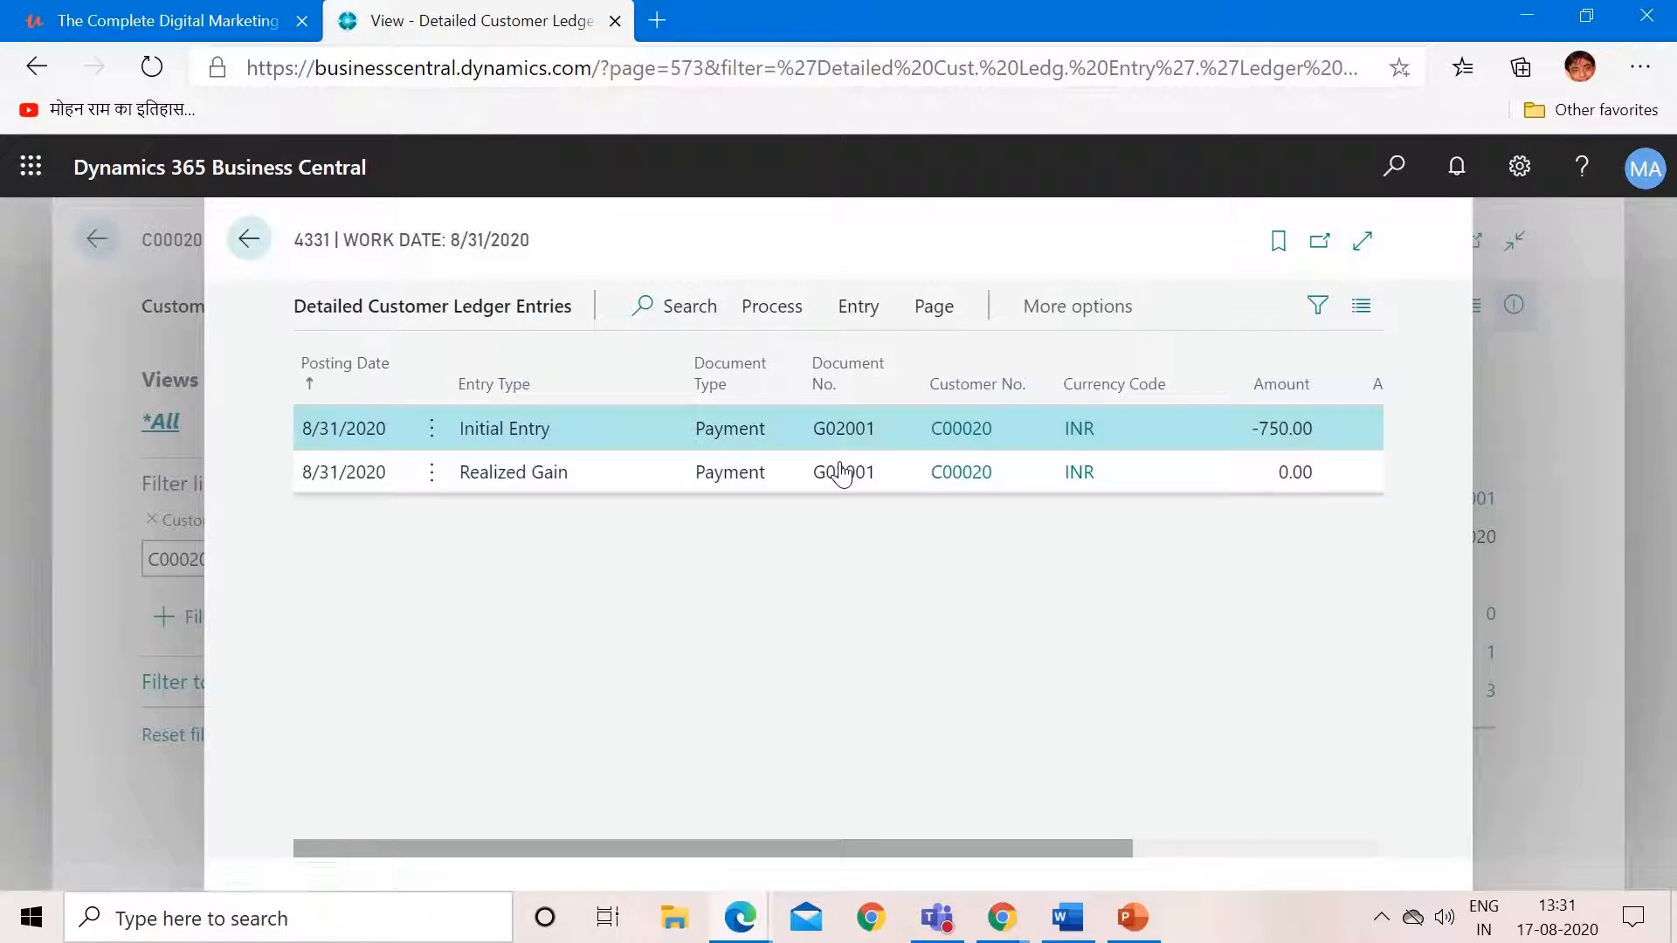
pyautogui.press('Escape')
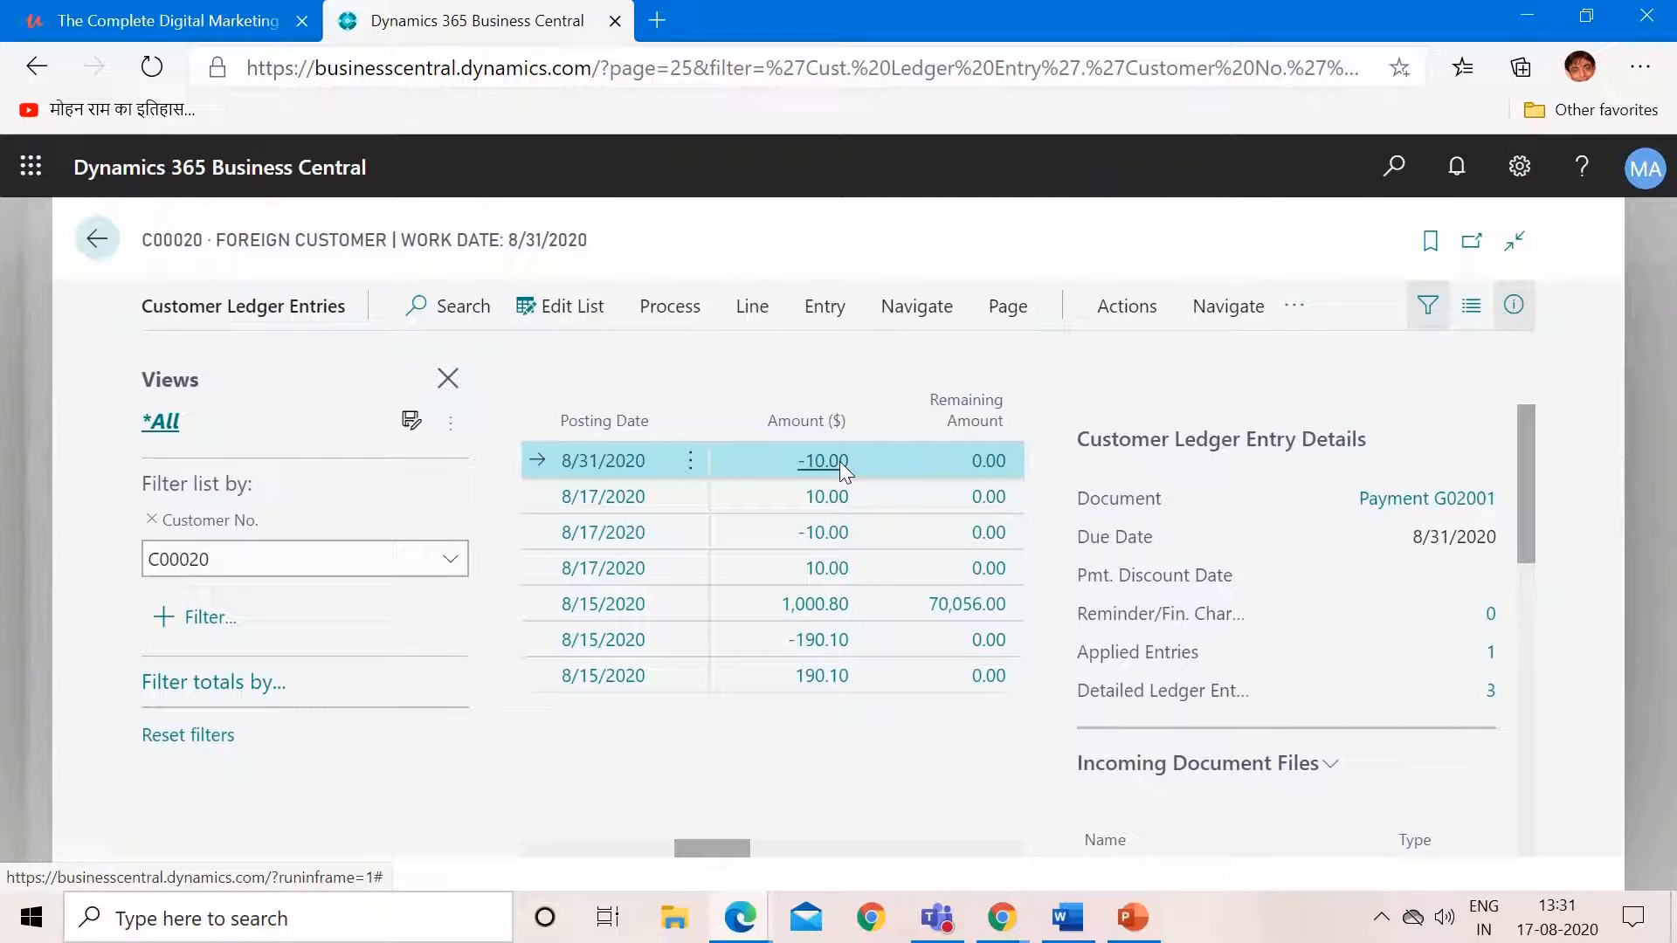
# Step: Compare the dollar amounts of the invoice's unrealized gain entries with the entry types posted for the 8/31/2020 payment
pyautogui.click(815, 498)
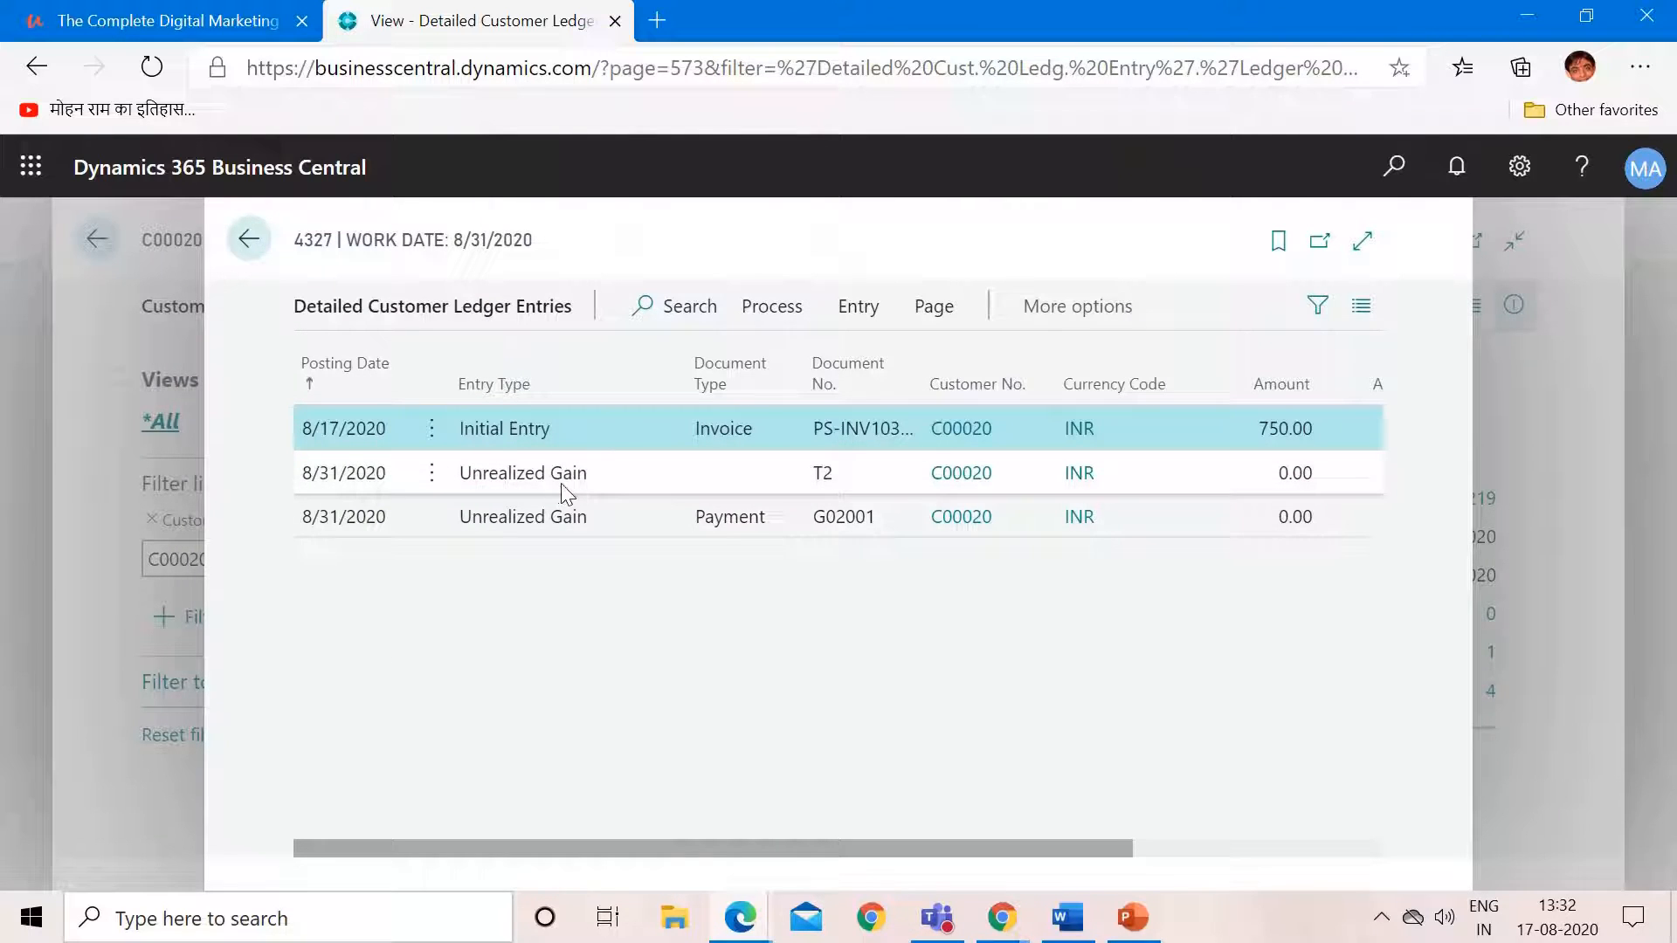
pyautogui.click(721, 522)
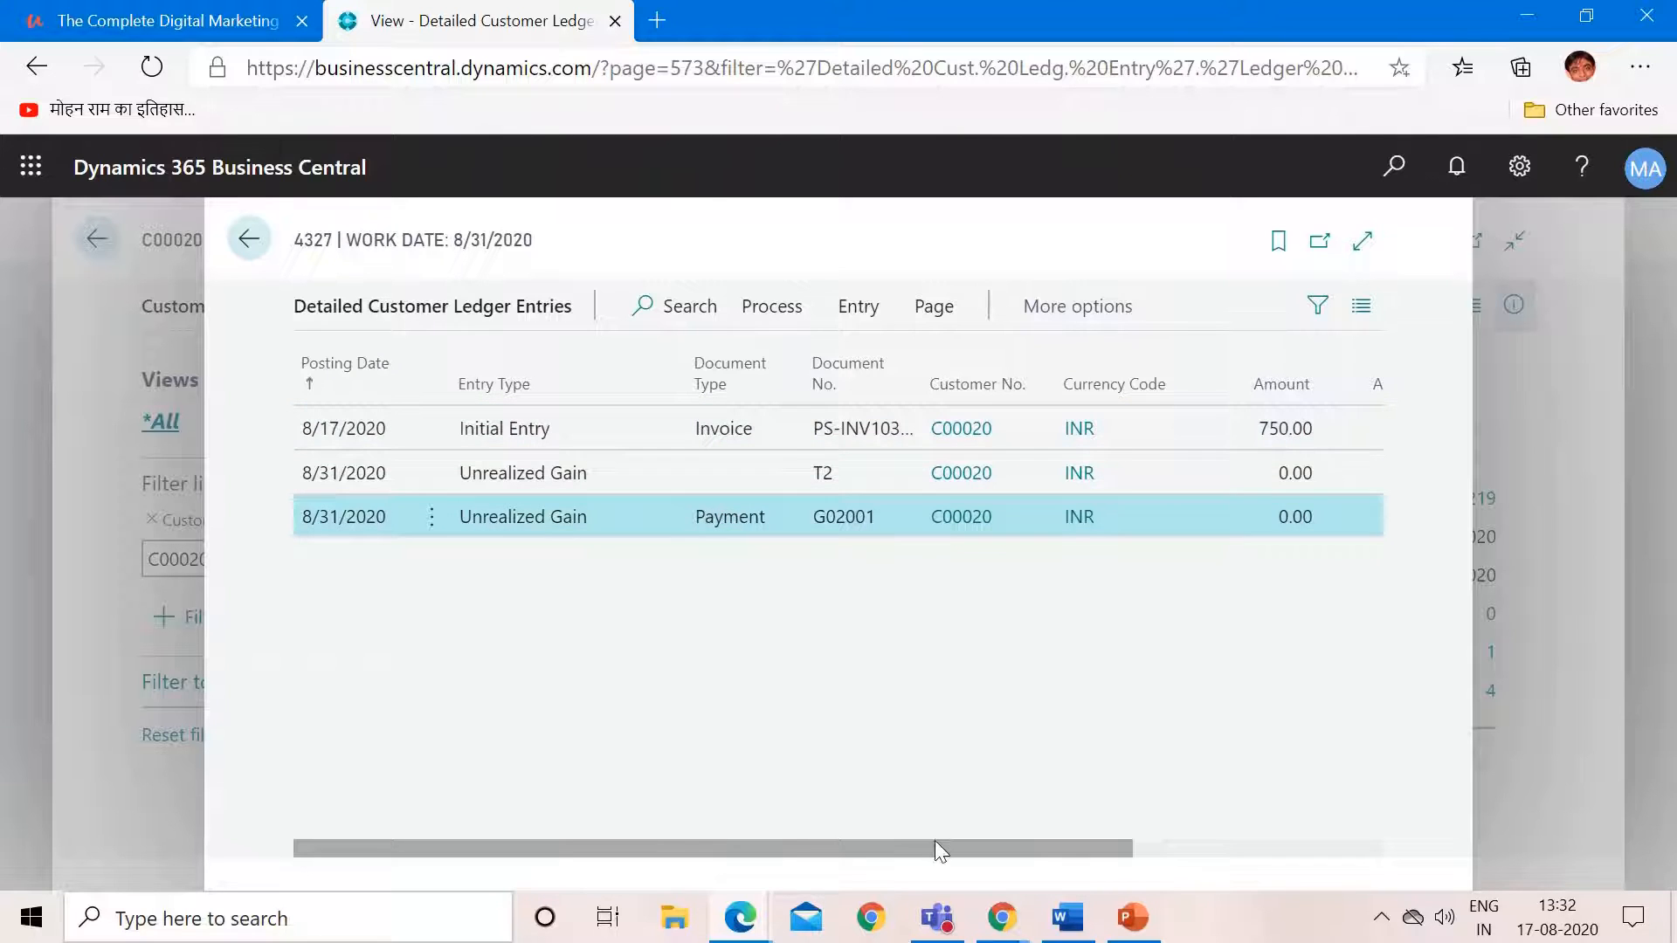
pyautogui.moveTo(935, 845); pyautogui.dragTo(1186, 812)
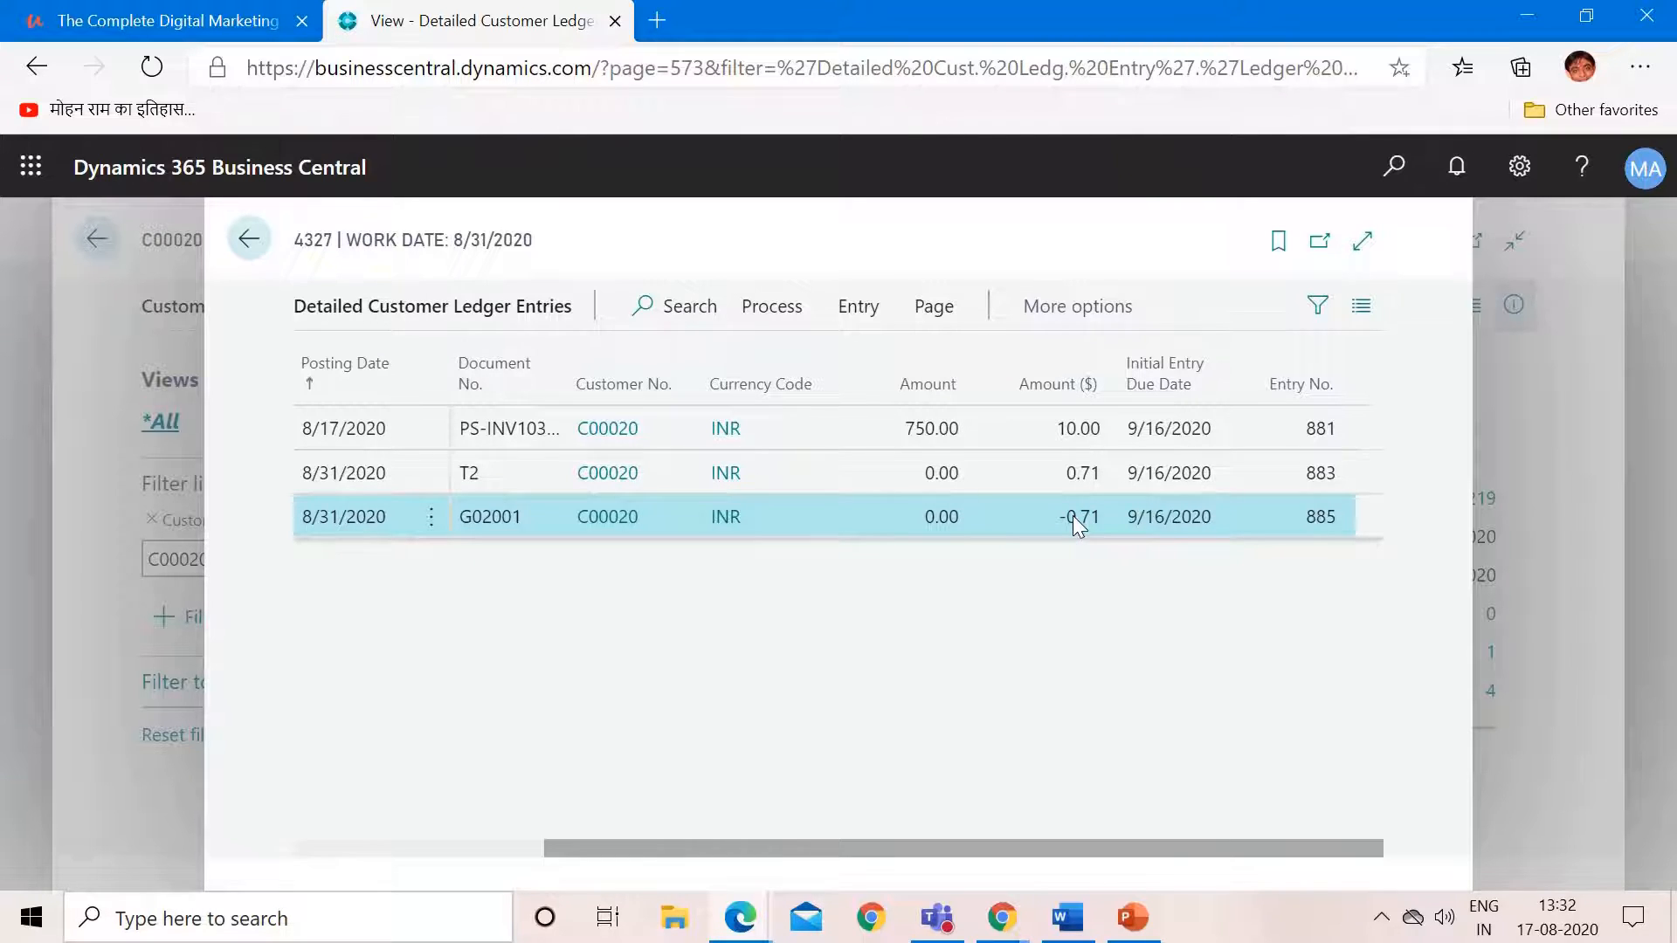
pyautogui.press('Escape')
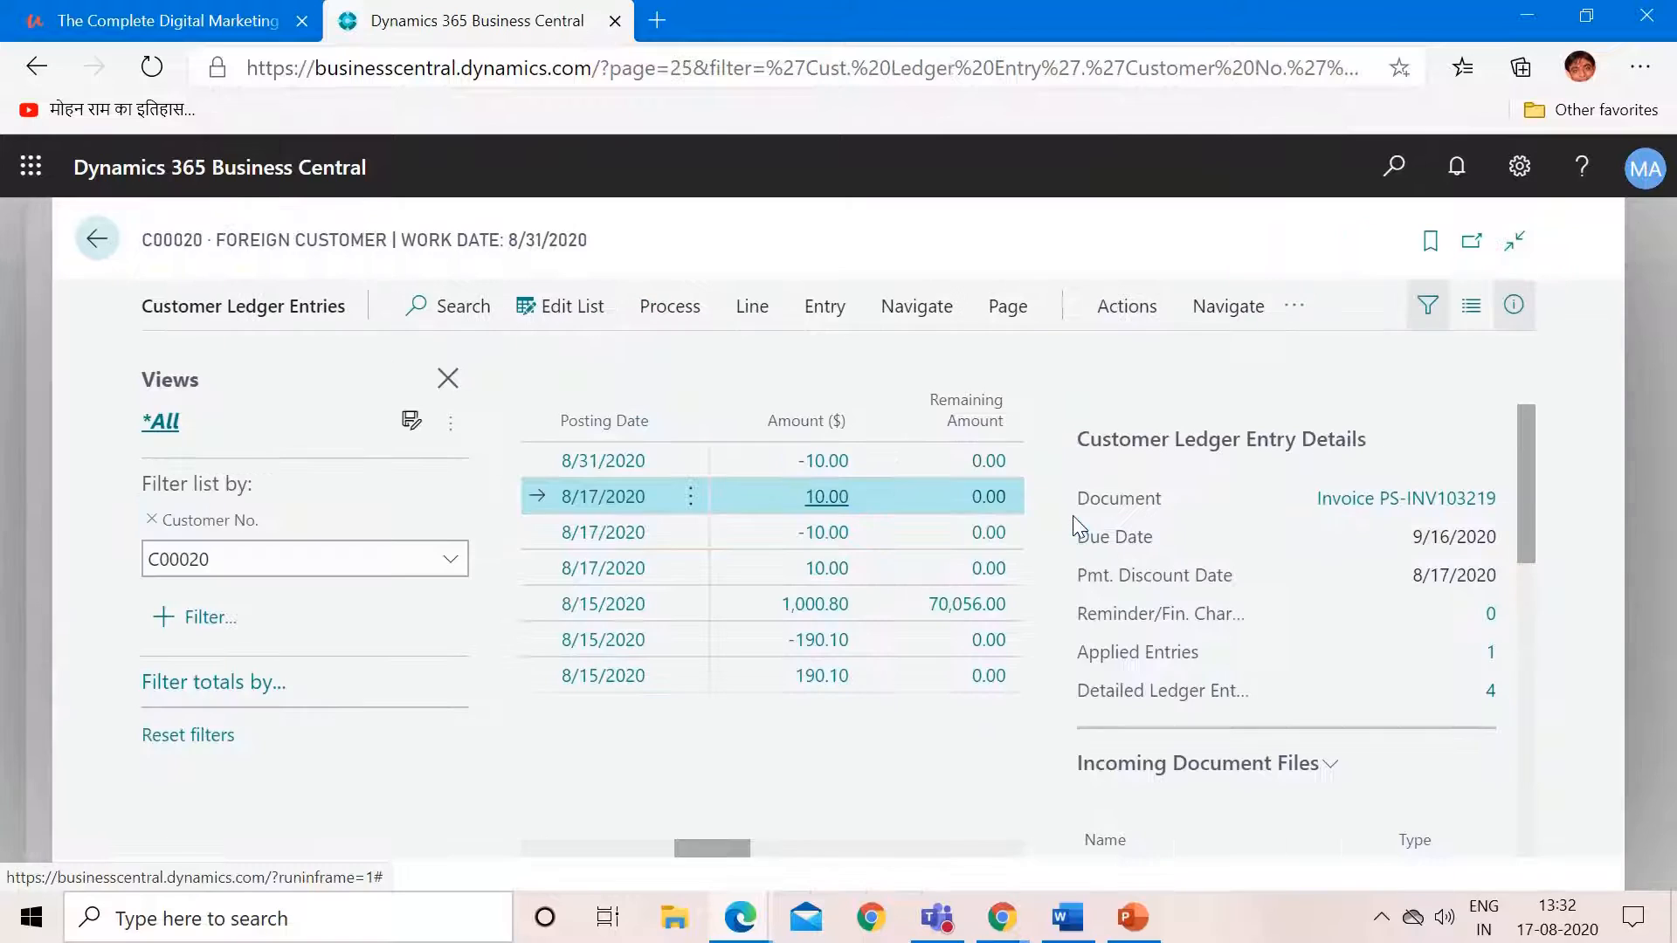
pyautogui.click(824, 464)
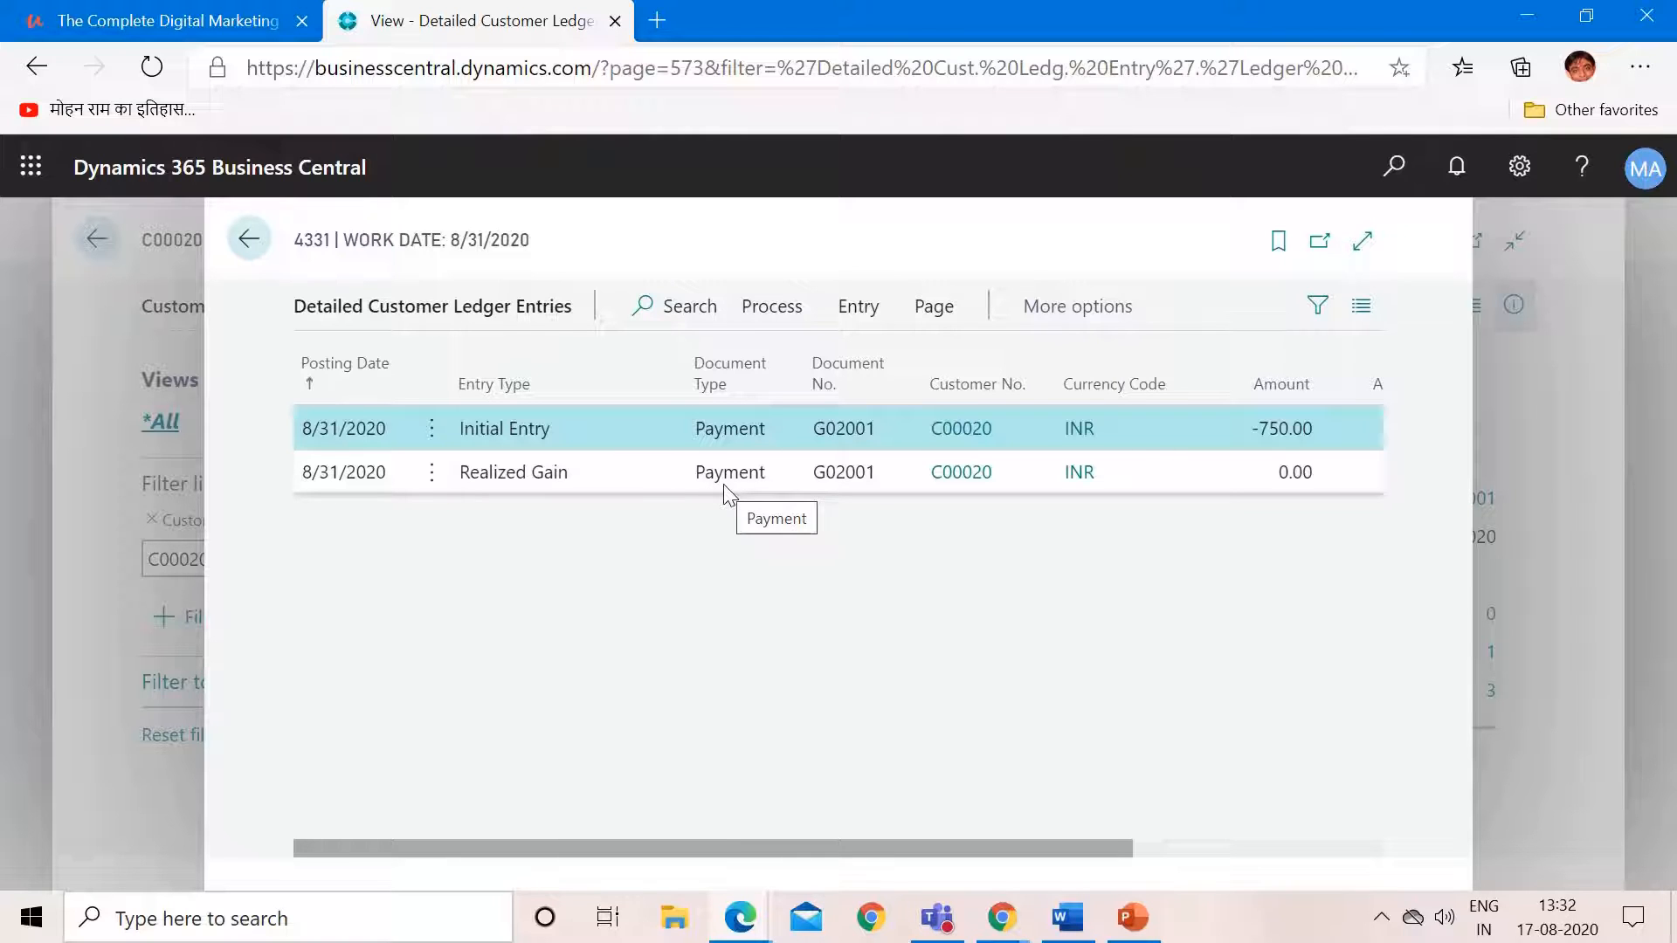
pyautogui.press('Escape')
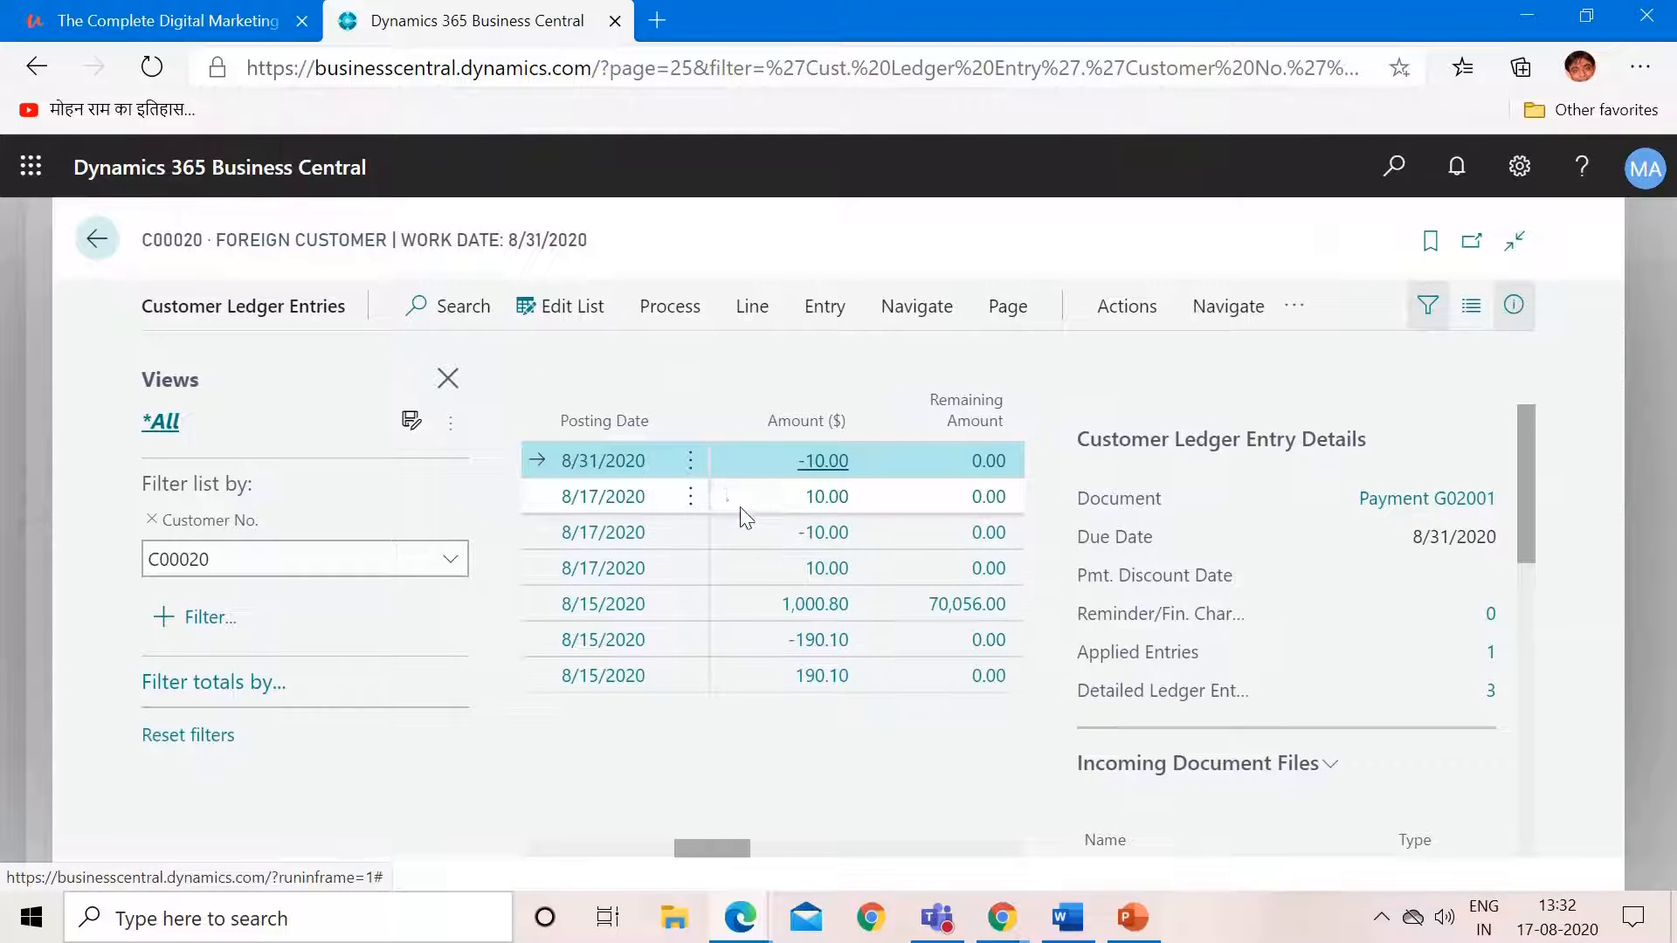
# Step: Close the filter pane of the customer ledger entries and switch to the multicurrency presentation in PowerPoint
pyautogui.click(448, 381)
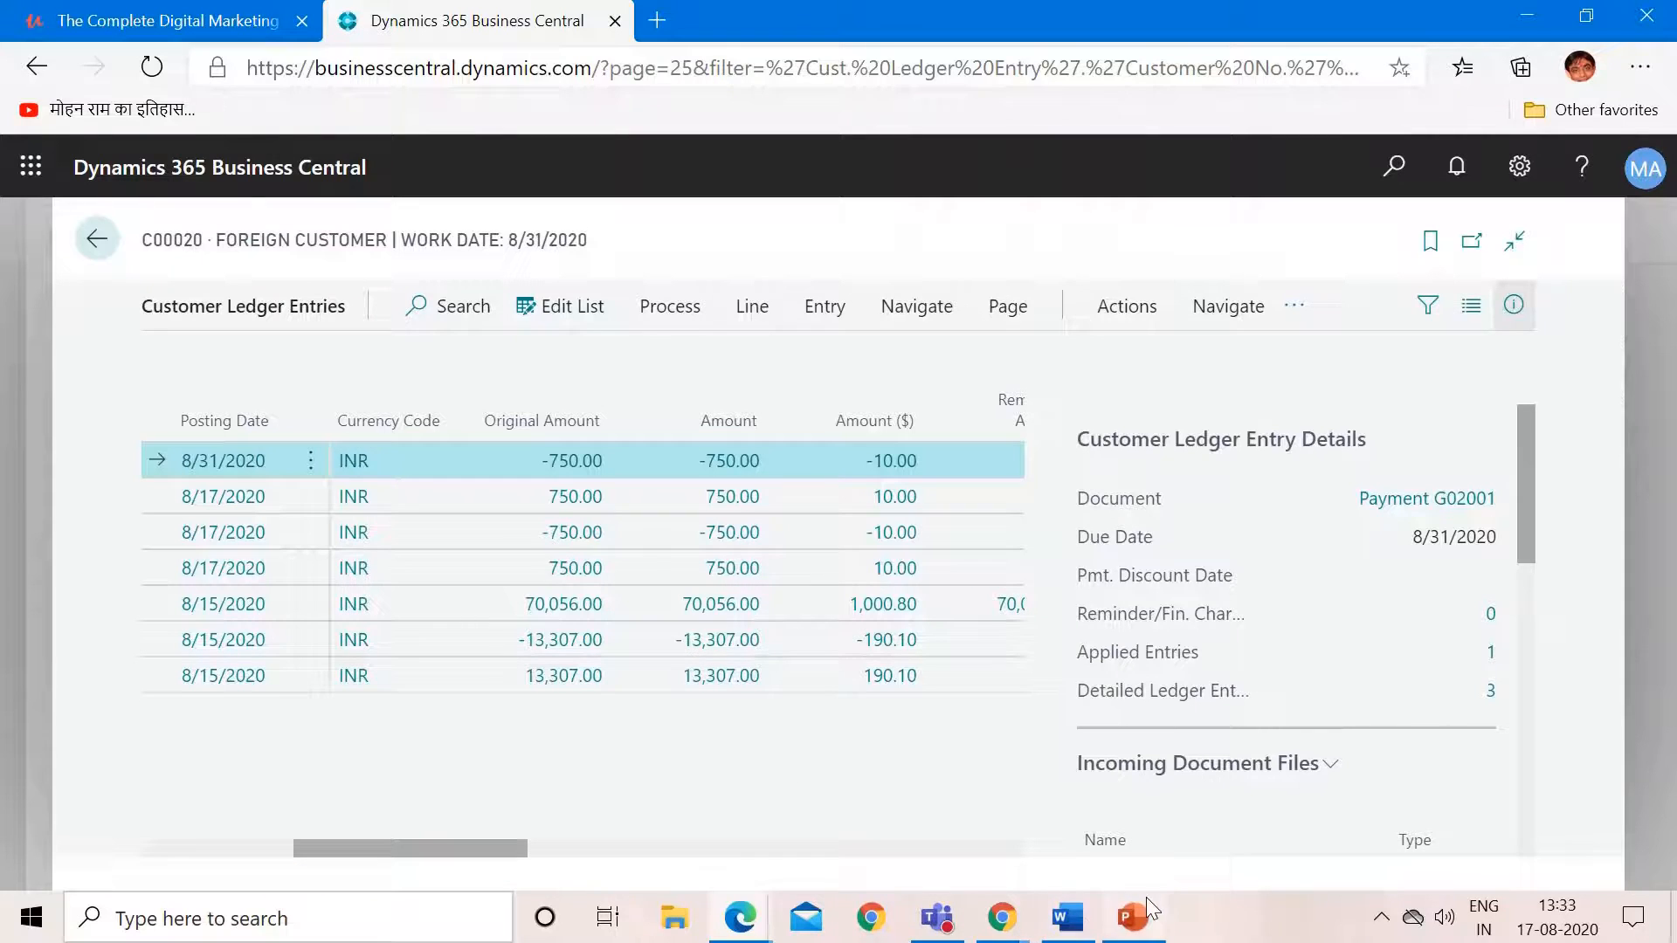
pyautogui.click(1135, 917)
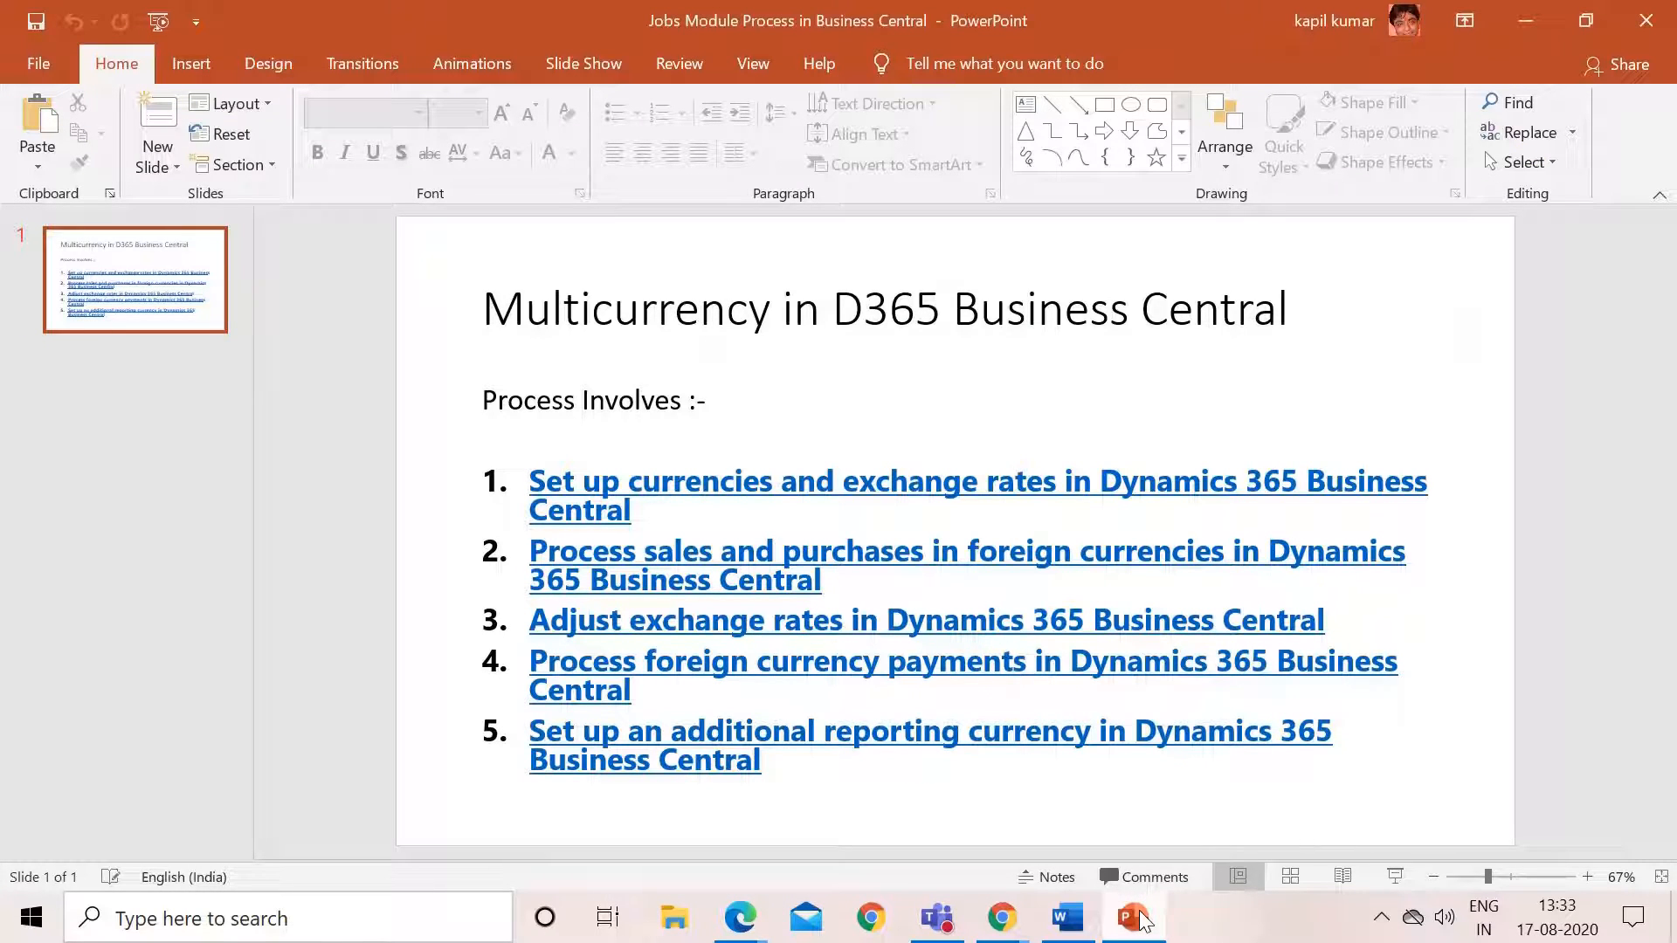